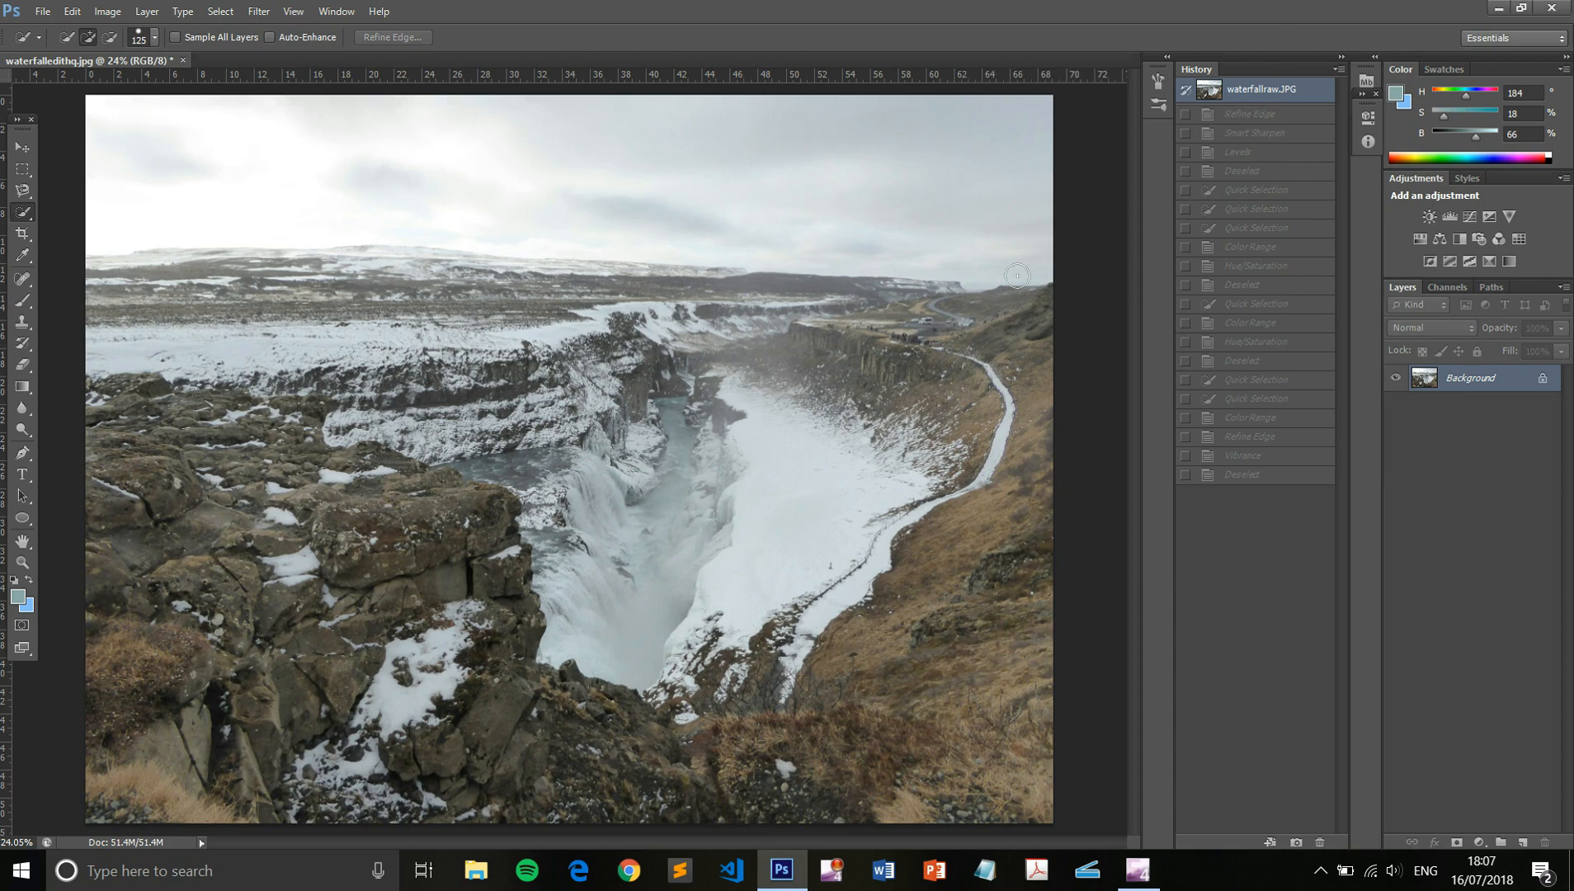
key(ctrl+u)
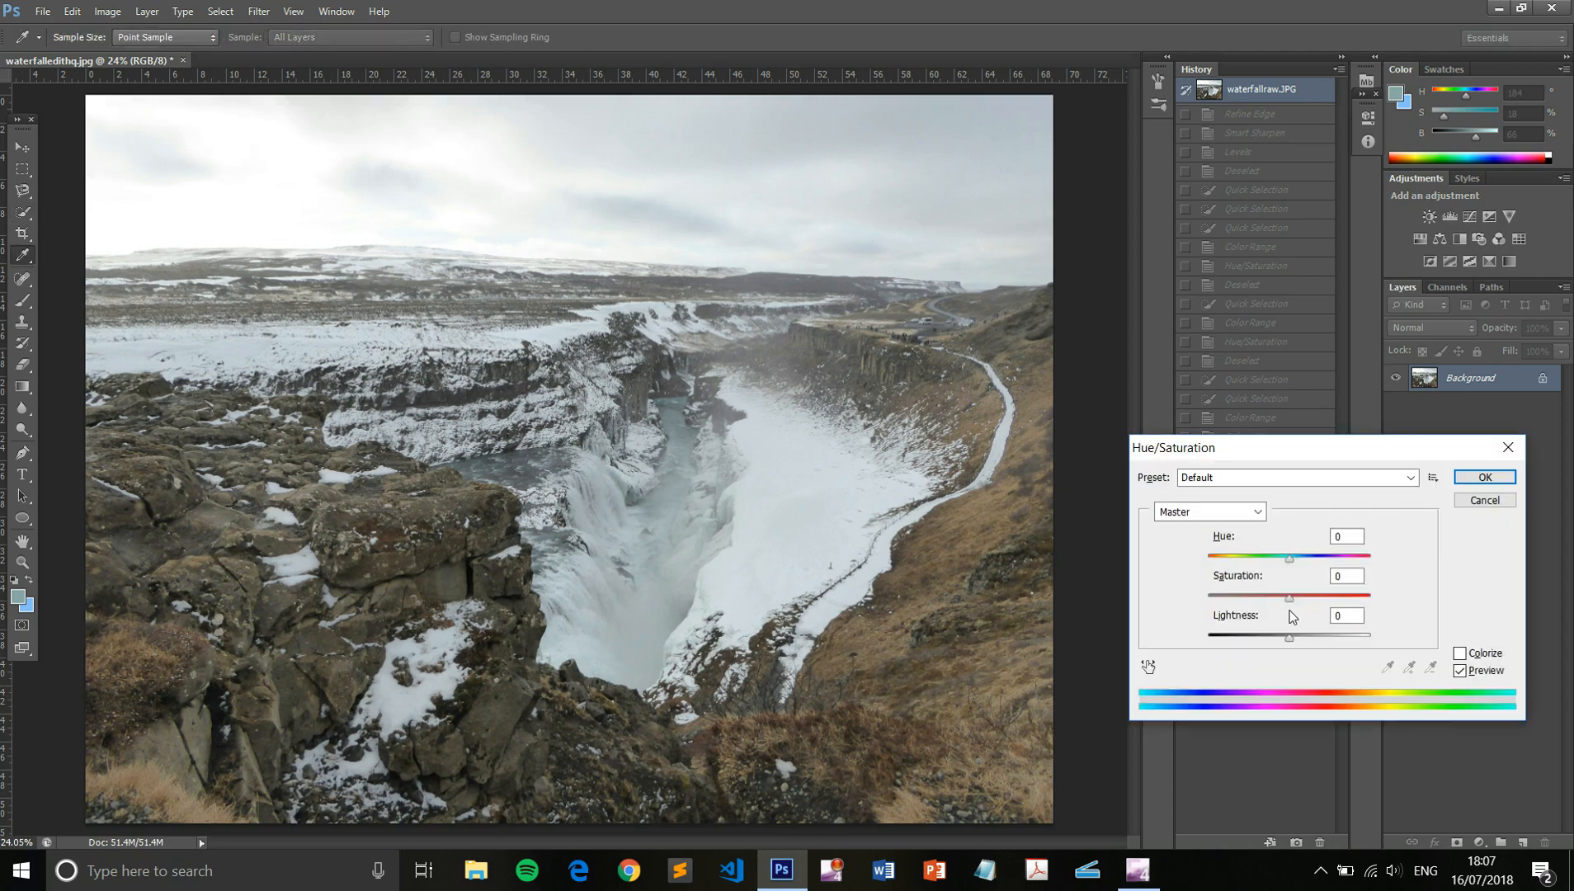
drag(1289, 597, 1343, 602)
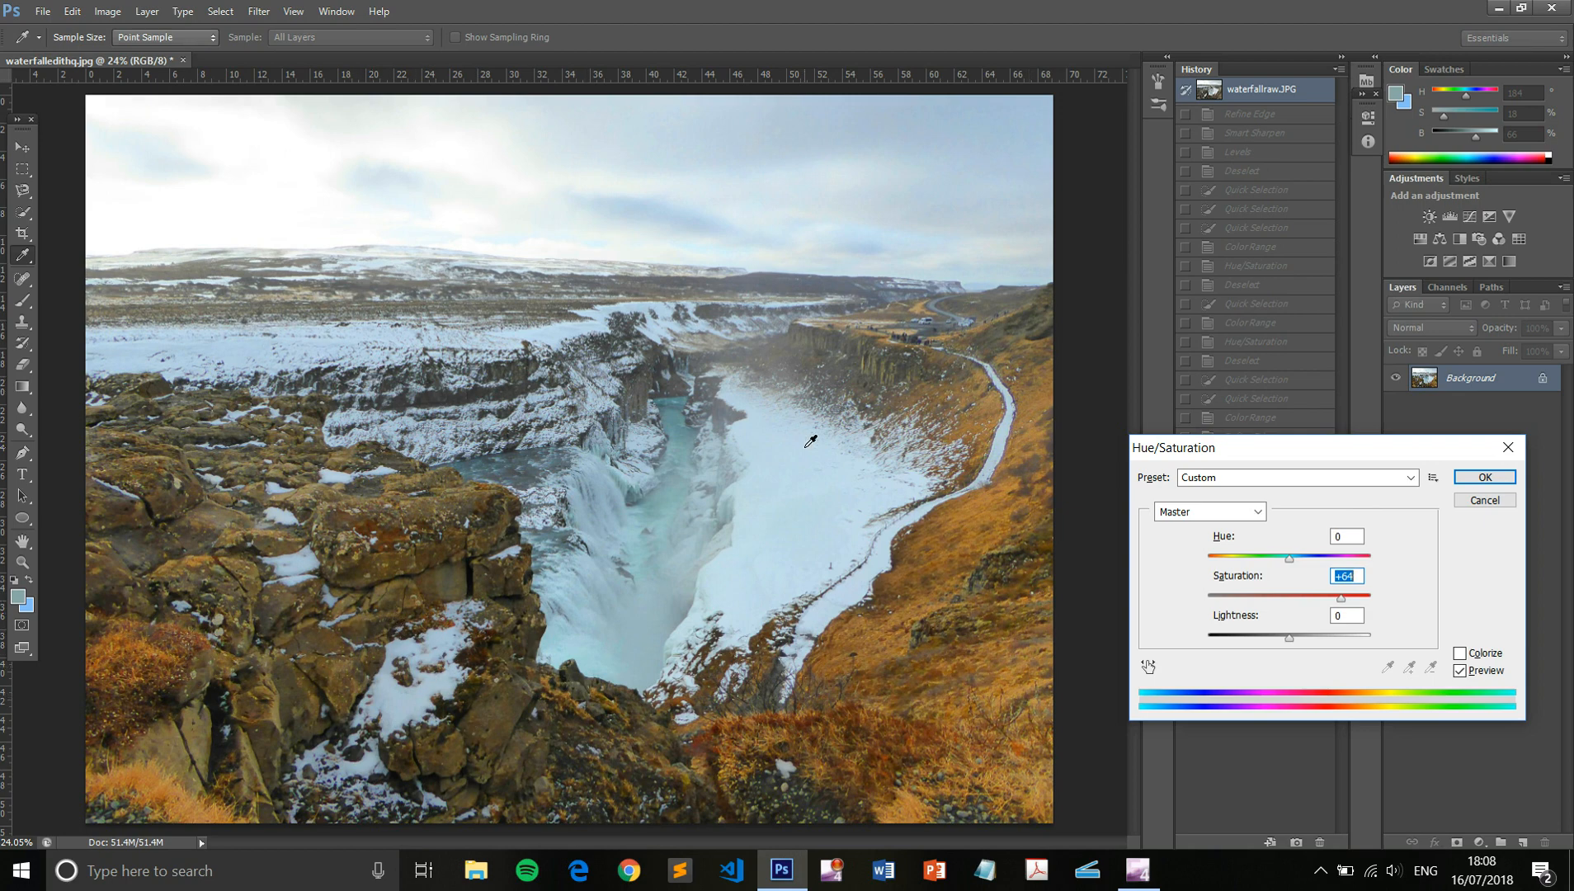
click(1484, 500)
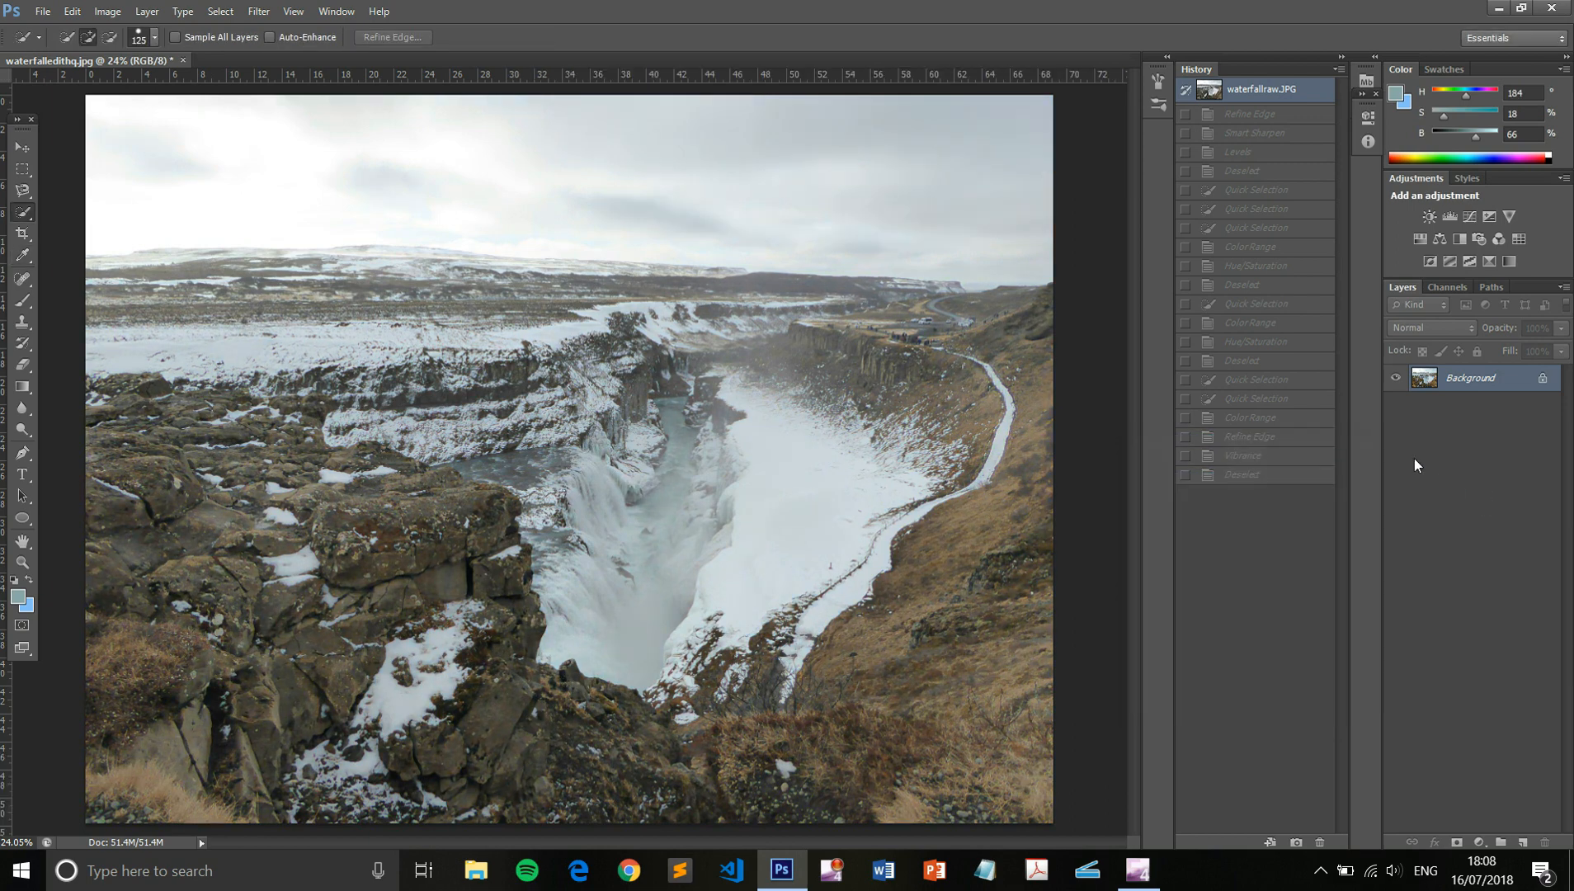
- Compare the final and intermediate edit states in the history, ending on the original waterfallraw.JPG snapshot
click(1272, 477)
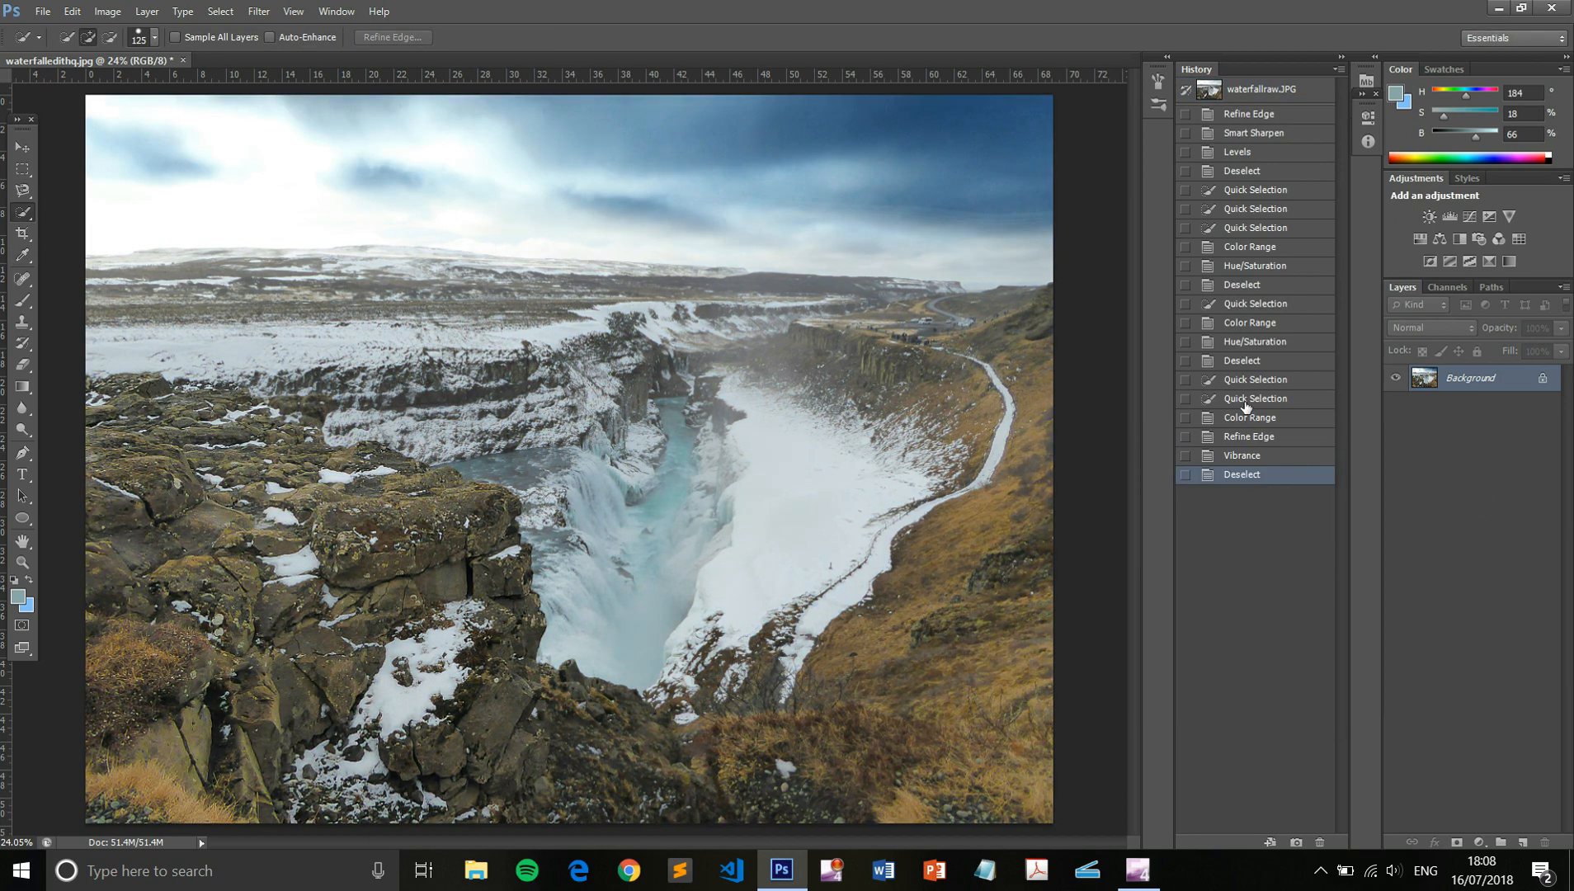
click(1253, 286)
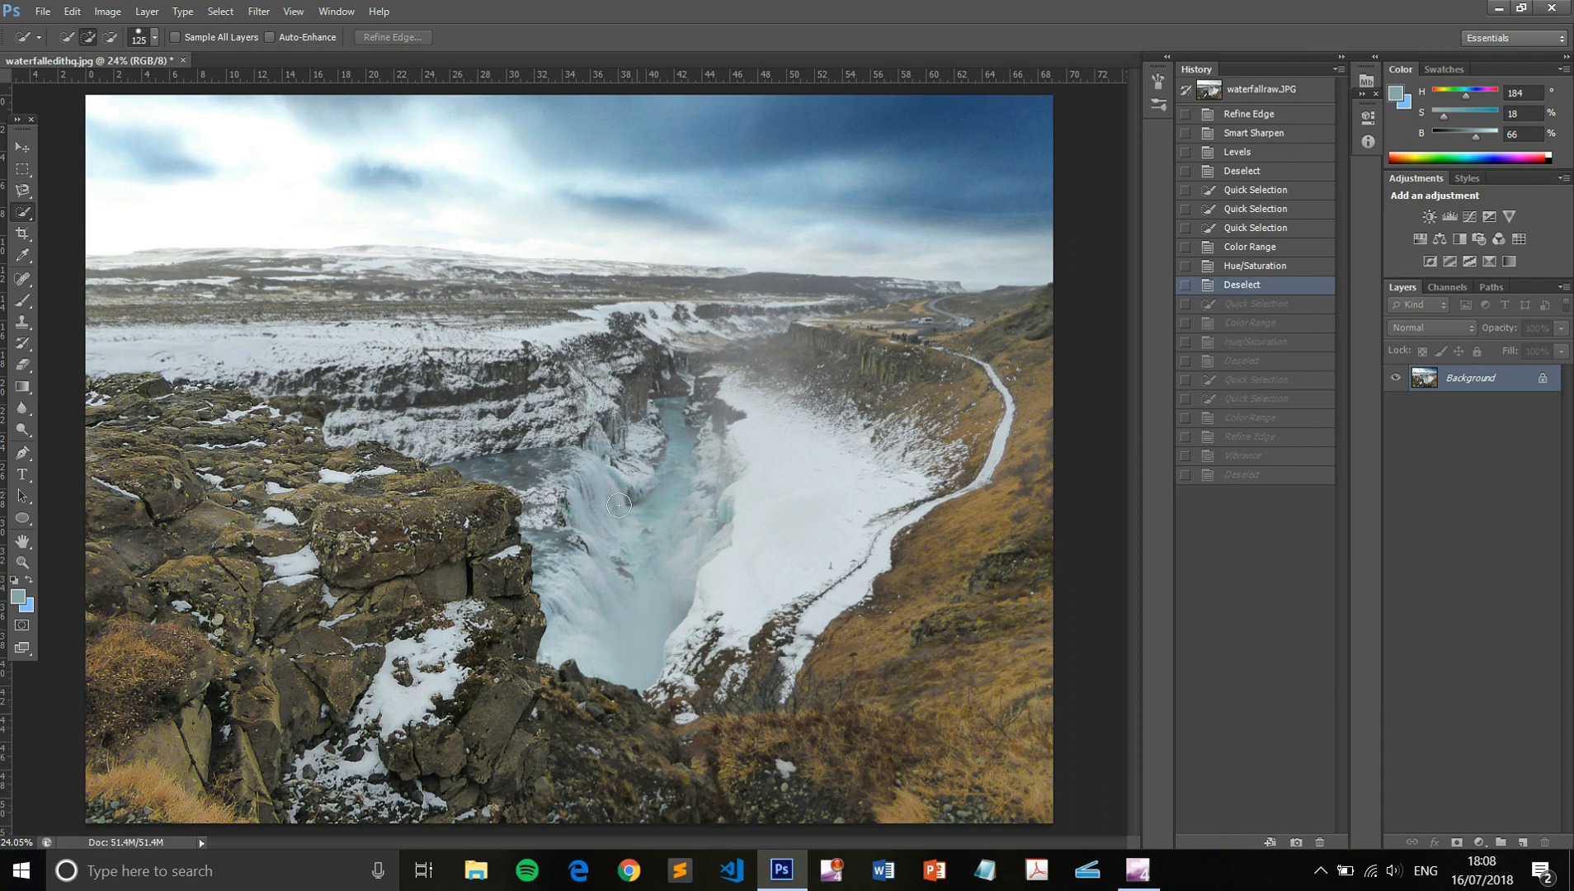
click(1251, 476)
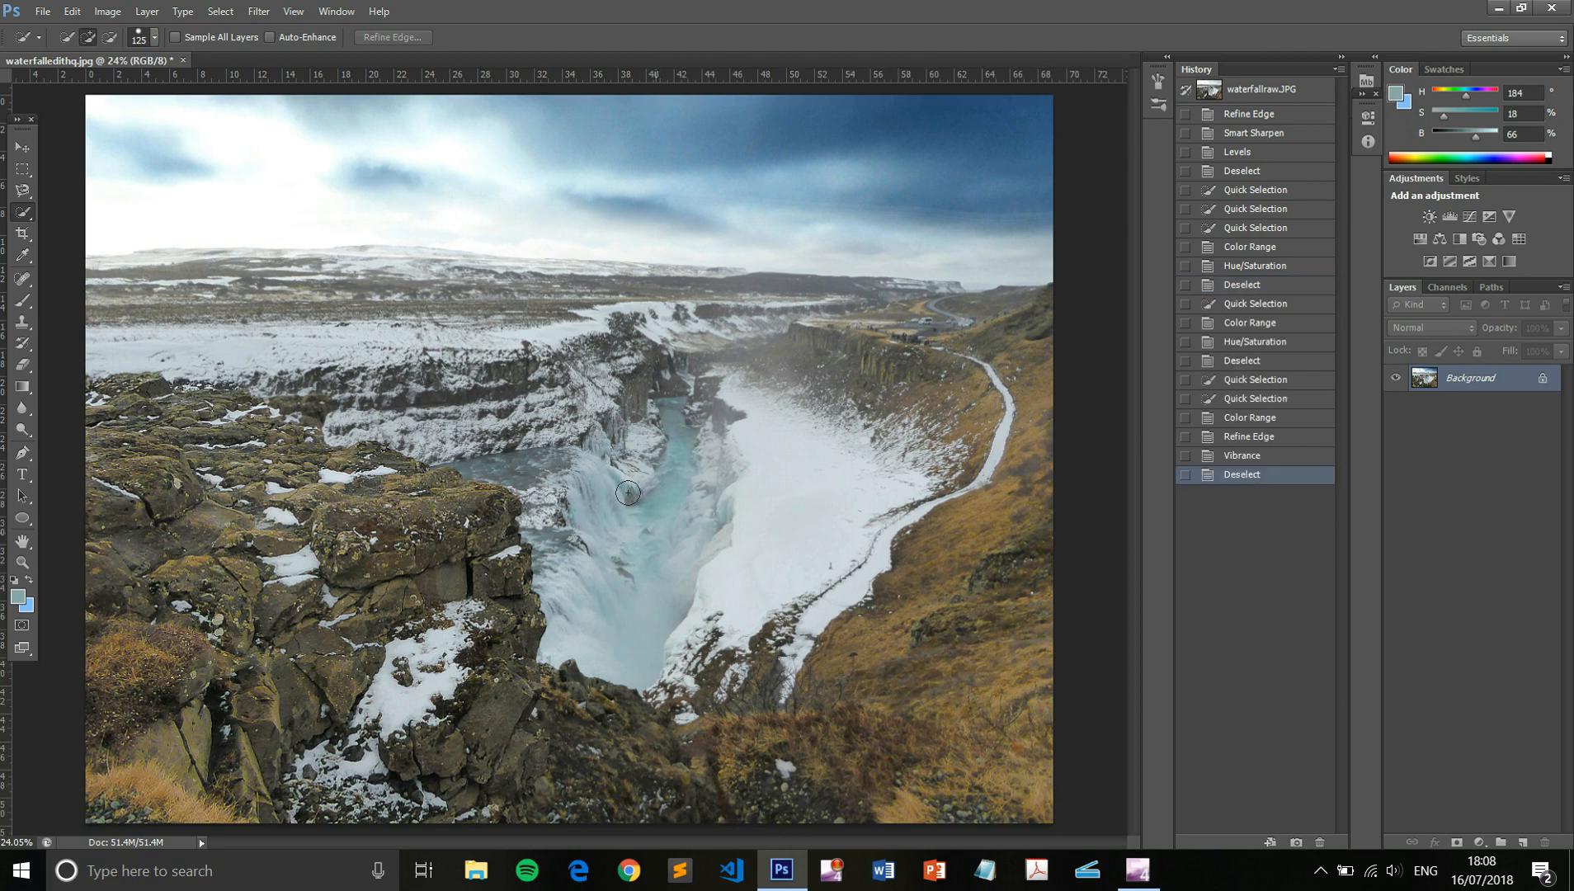
click(1279, 89)
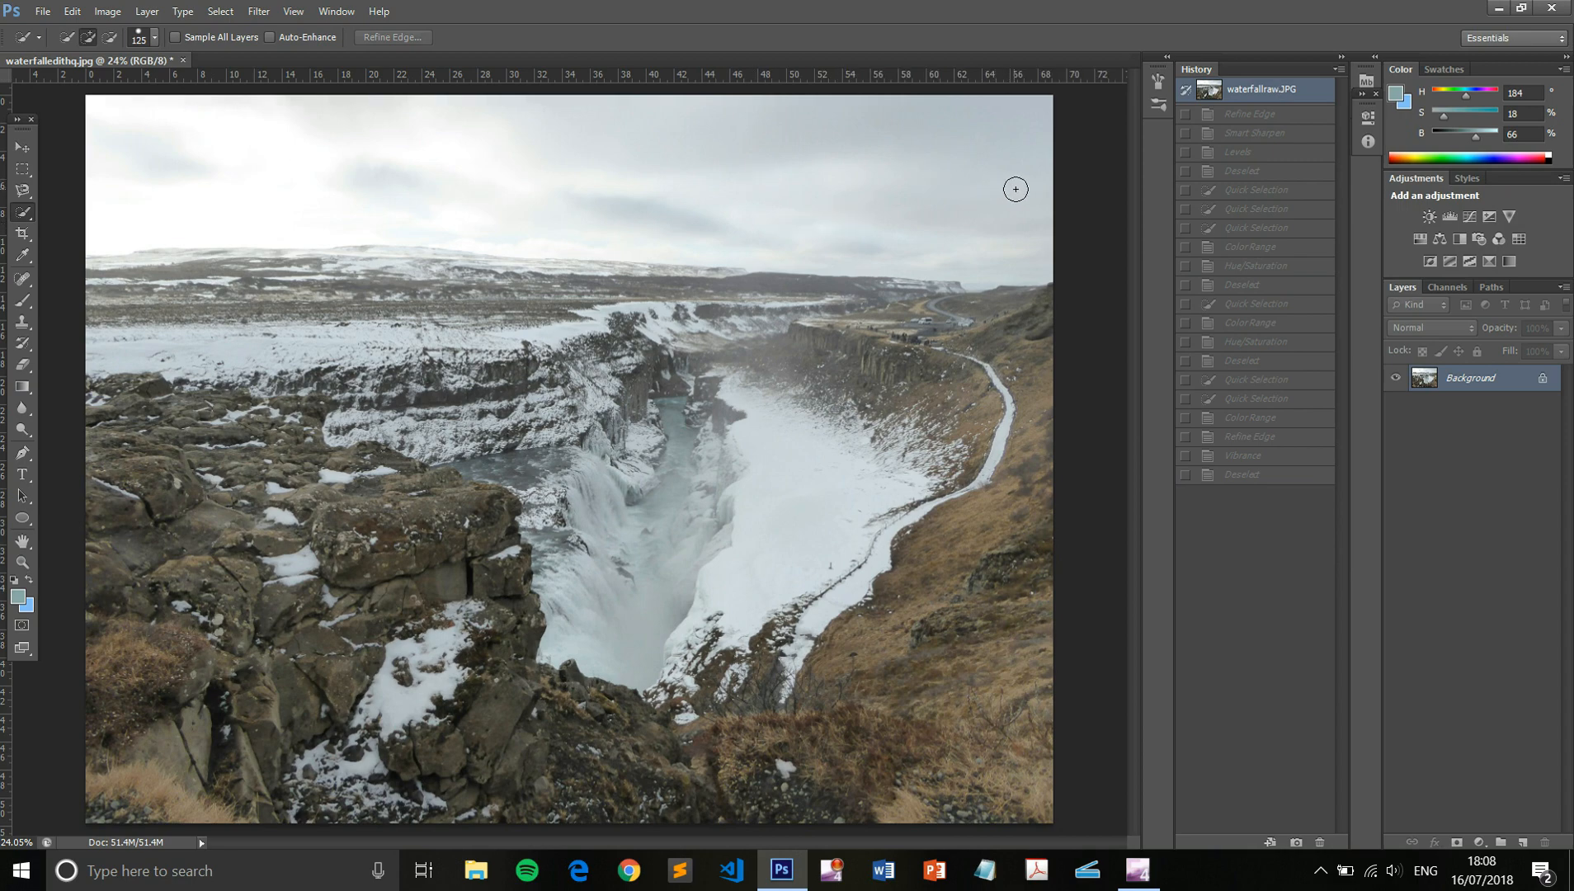
- Select the sky with Quick Selection and subtract the snowy hills along the horizon from the selection
drag(1002, 182, 480, 175)
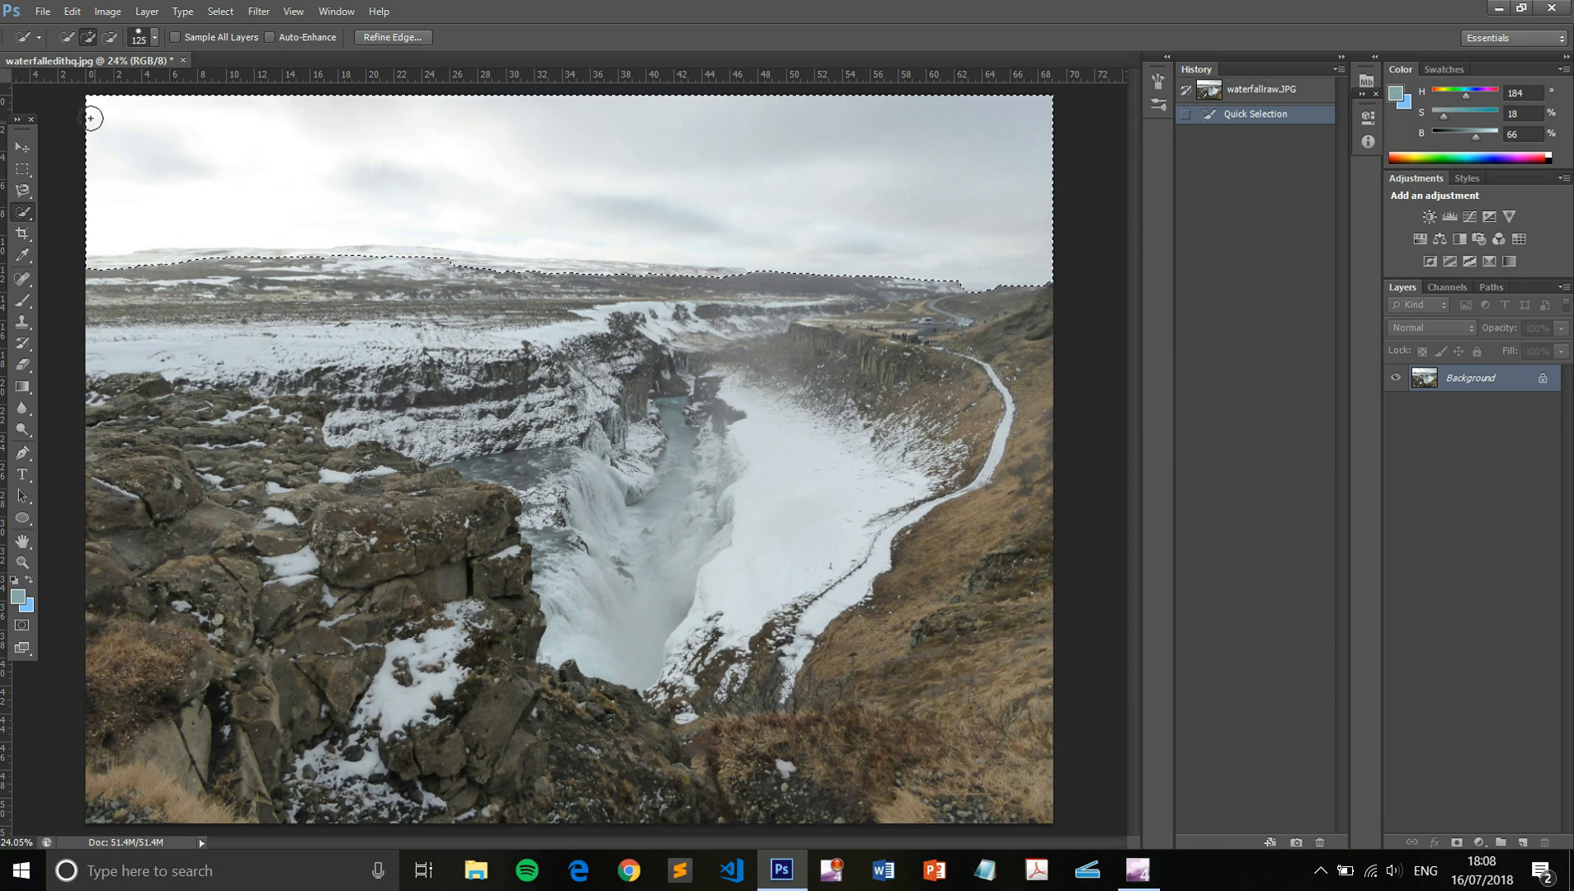
click(110, 39)
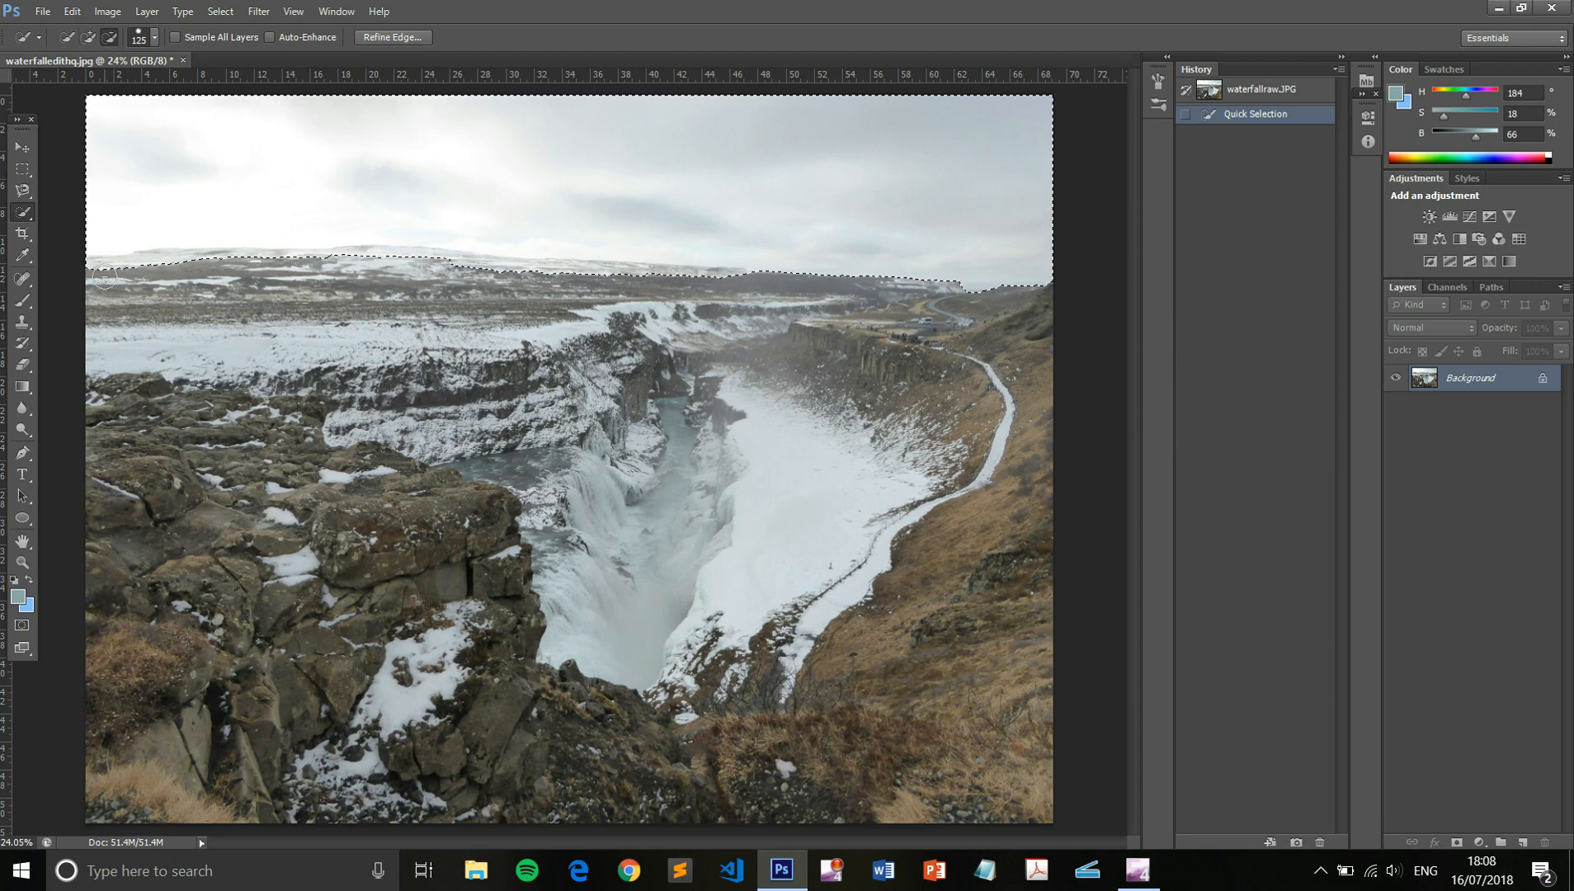
drag(101, 265, 143, 264)
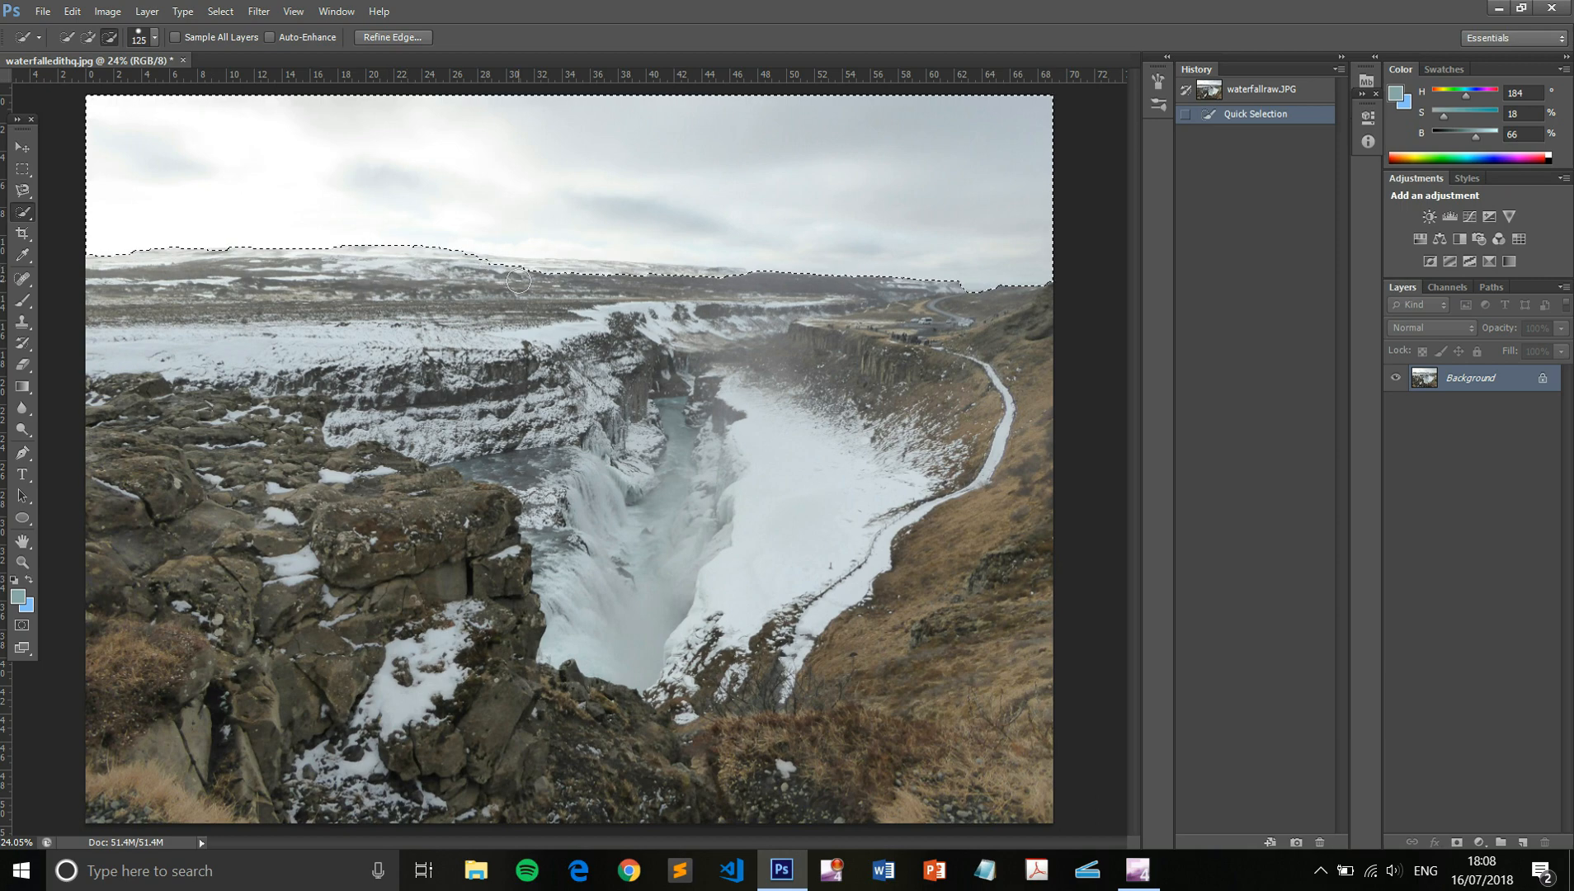
drag(386, 265, 516, 277)
mouse_move(691, 279)
mouse_down()
mouse_move(948, 298)
mouse_move(867, 317)
mouse_up()
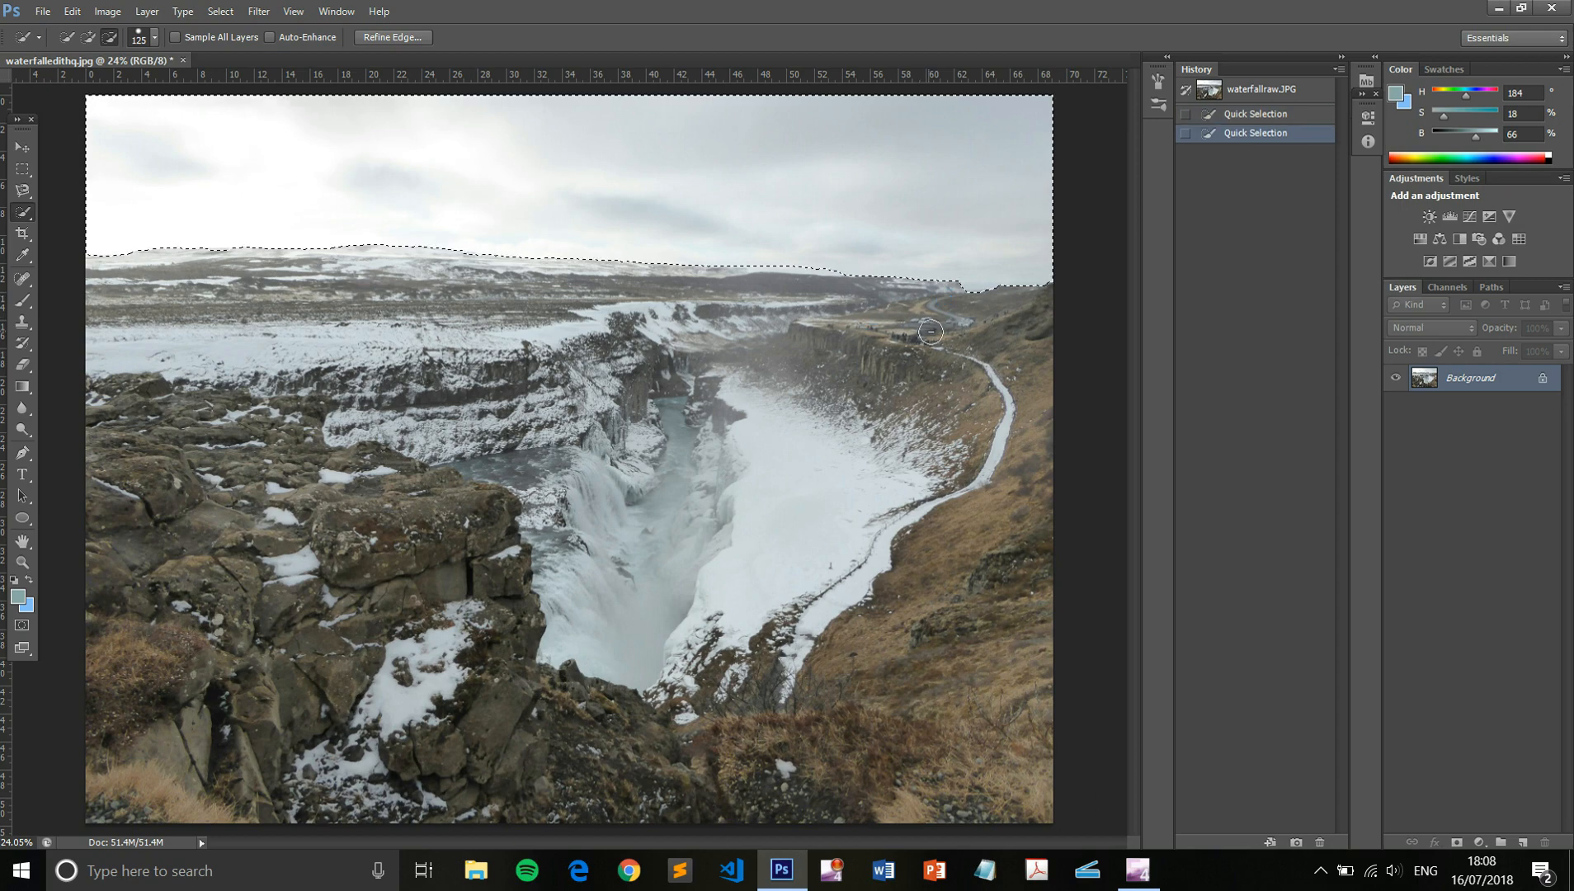
- Refine the sky selection's edge with radius 7.2 px, feather 133.9 px and shift edge -64%
click(414, 36)
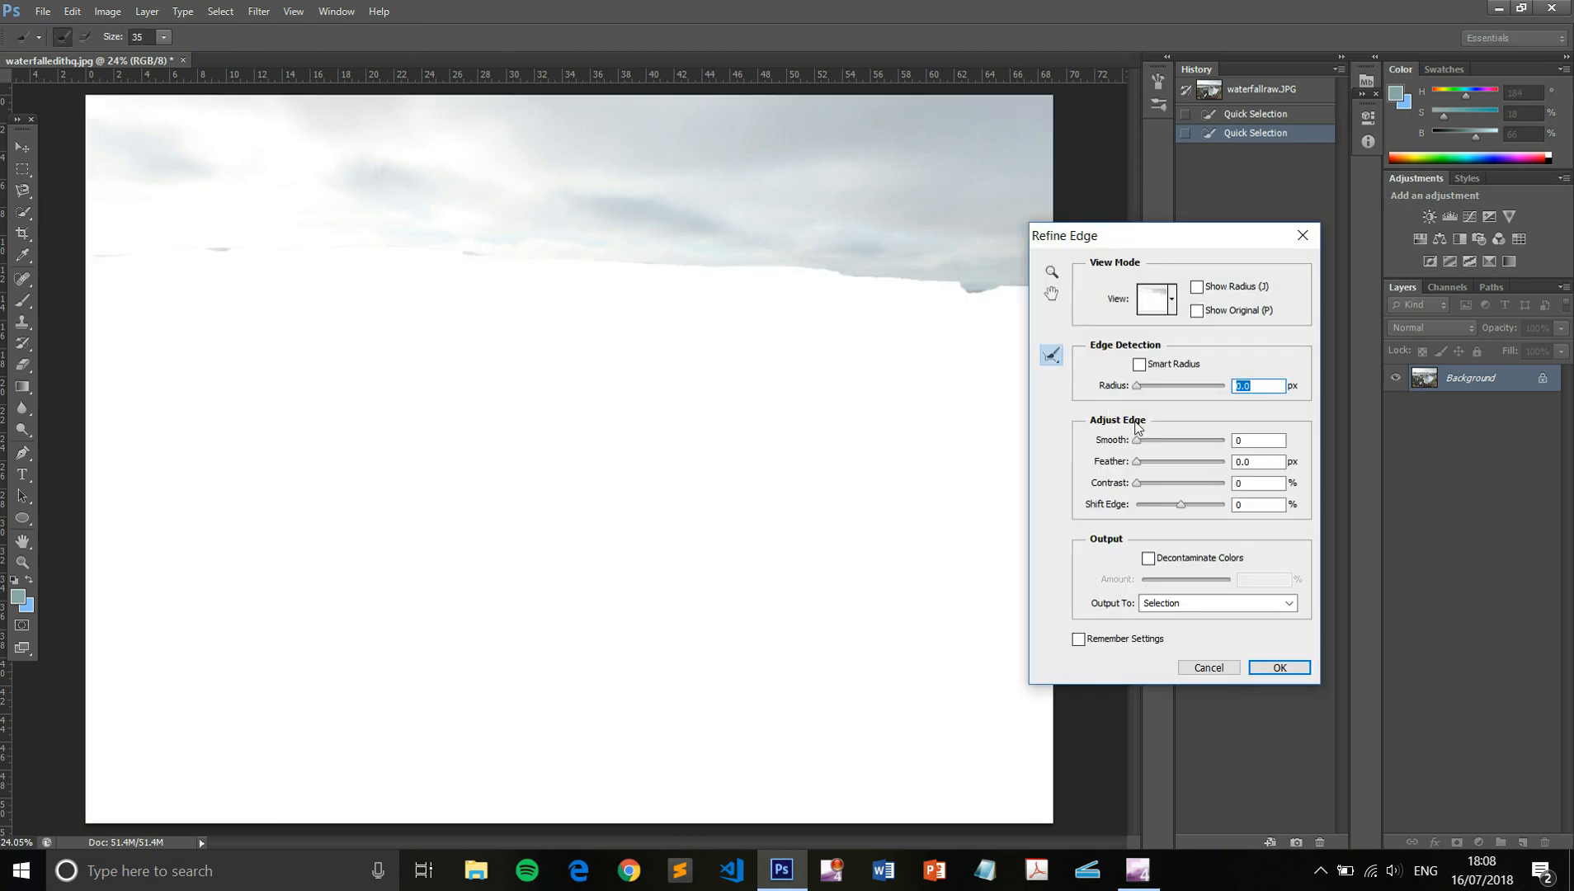
drag(1137, 387, 1168, 390)
drag(1137, 468, 1152, 510)
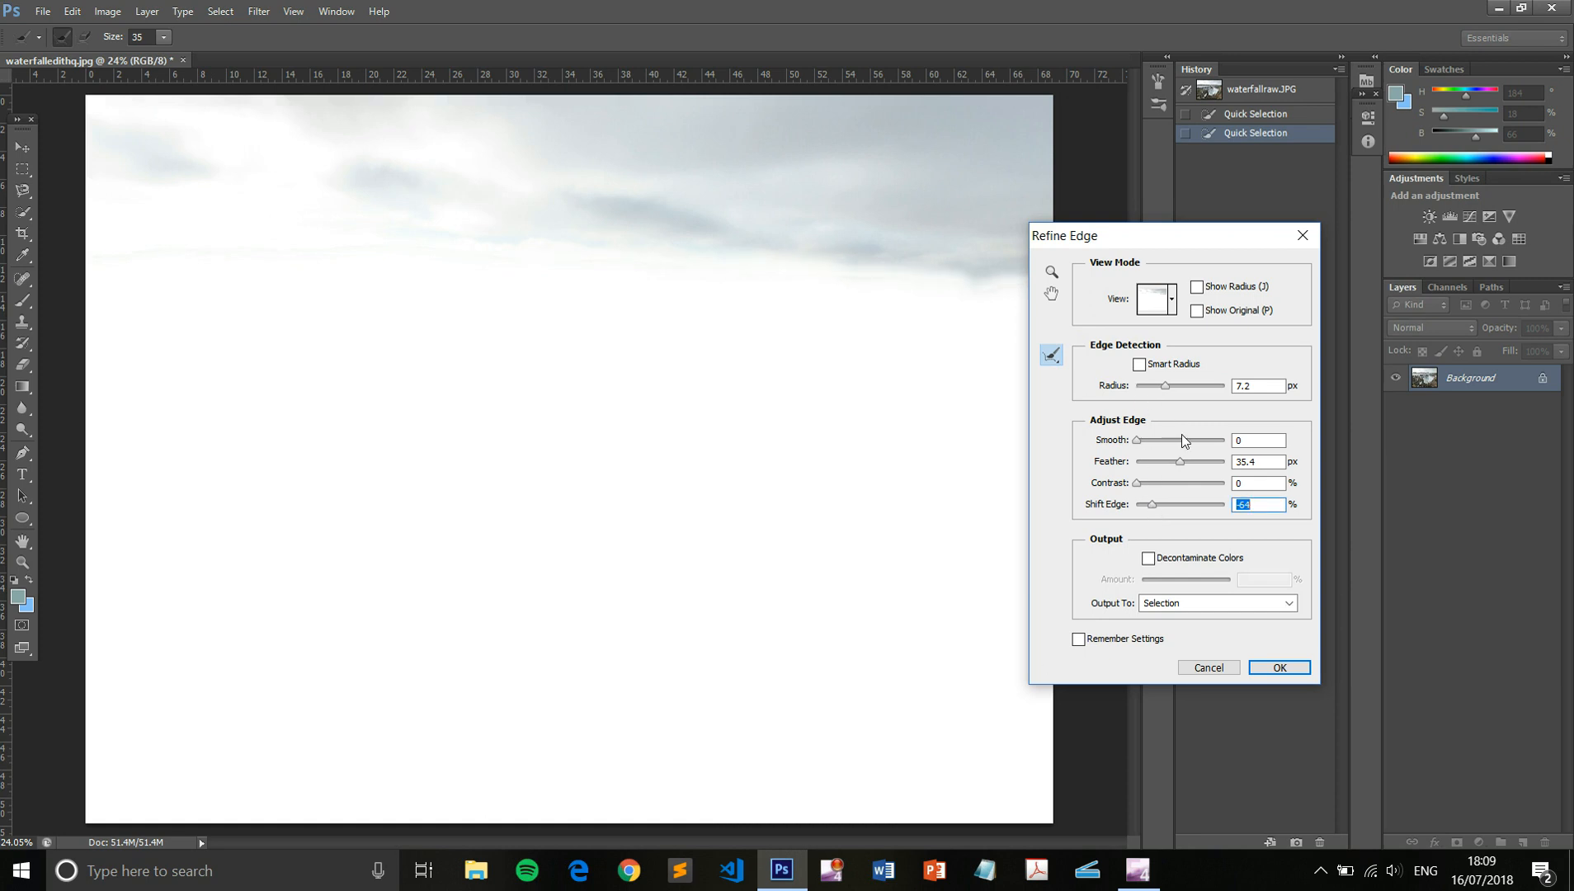
click(1198, 462)
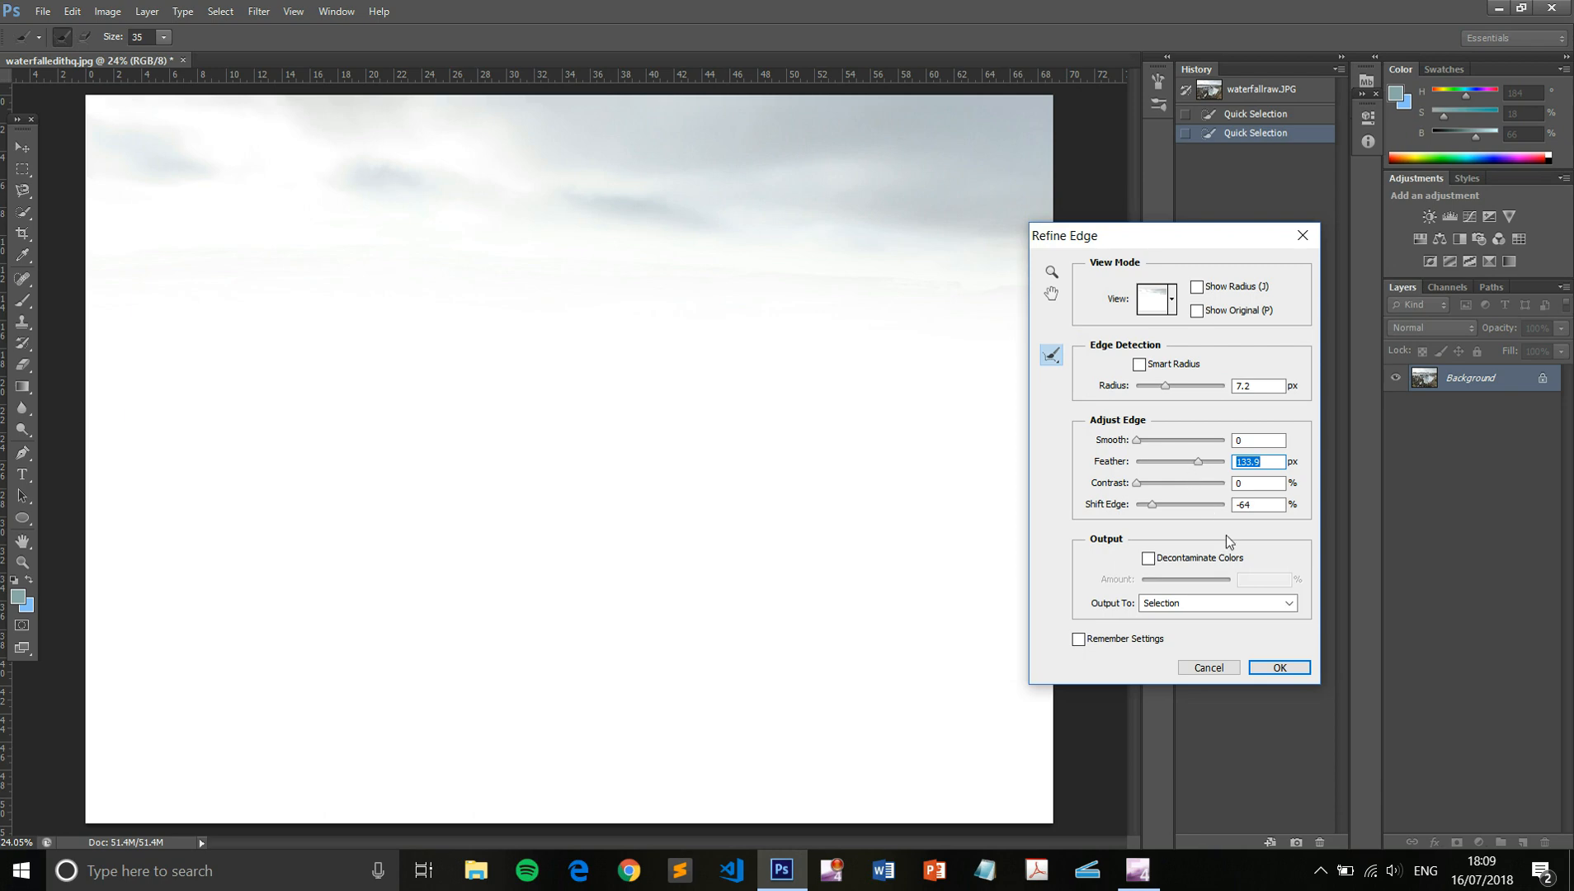
click(1278, 667)
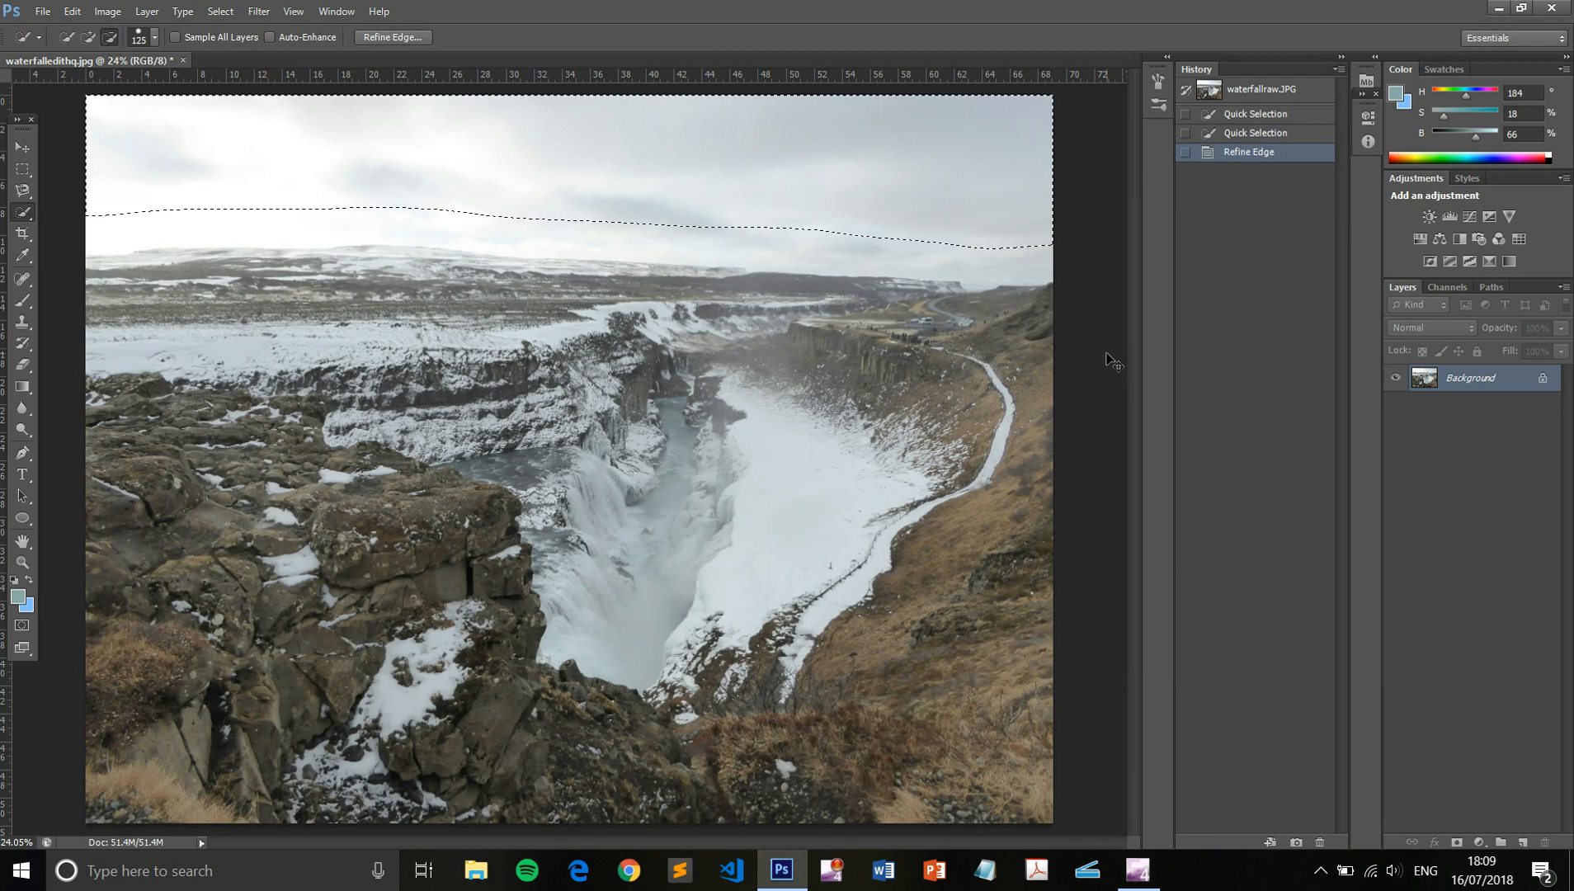
- Darken the selected sky with a Levels adjustment, setting the black input level to 169
key(ctrl+l)
drag(1192, 404, 1322, 421)
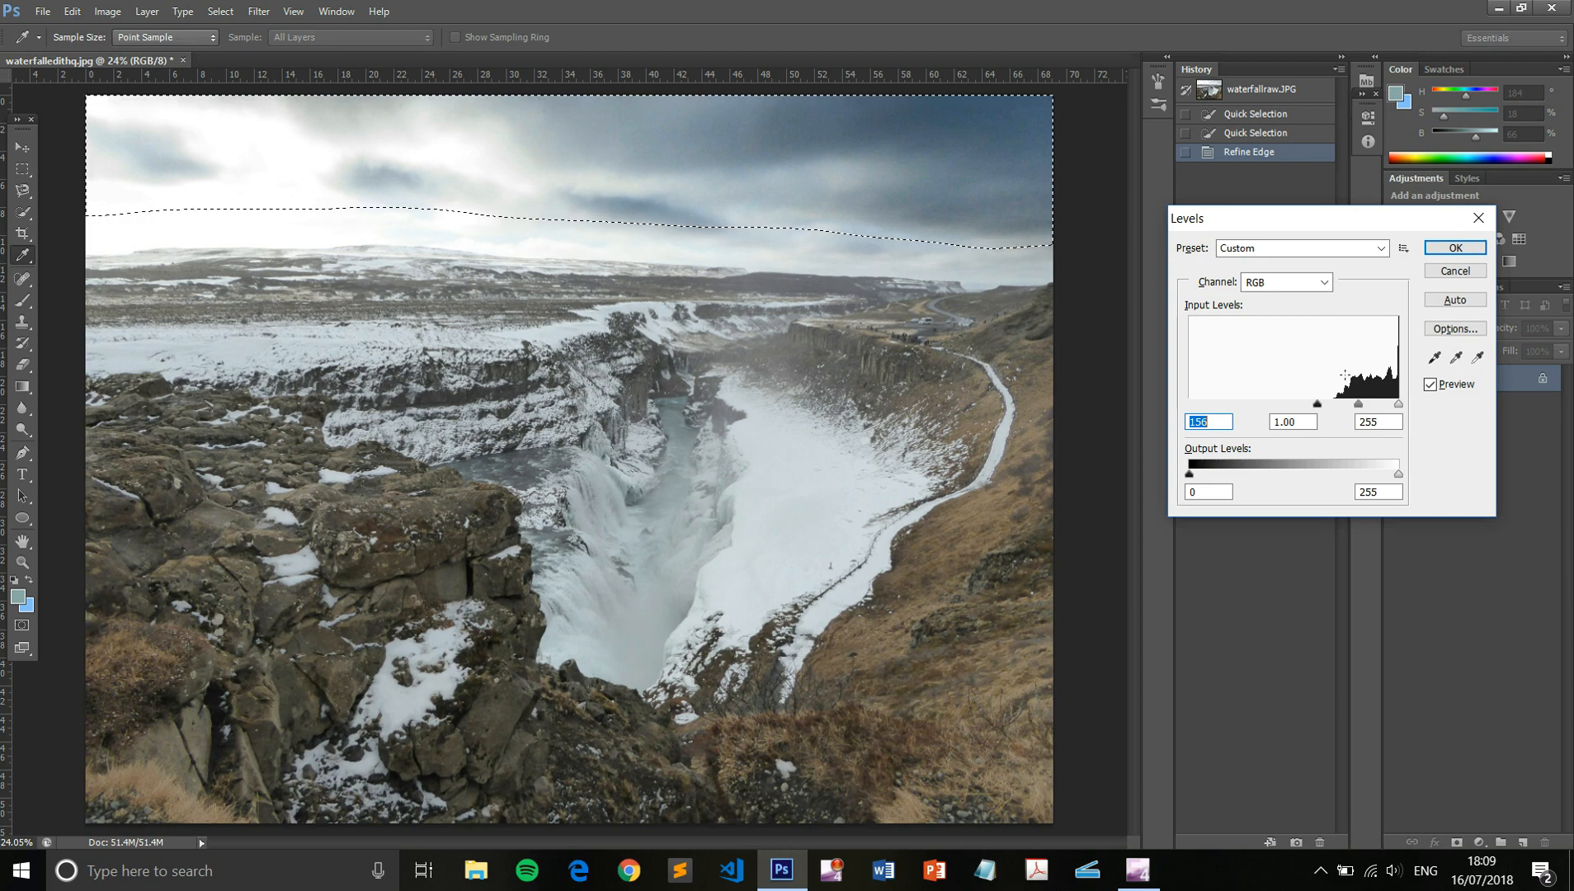
mouse_move(1320, 404)
mouse_down()
mouse_move(1353, 407)
mouse_move(1329, 412)
mouse_up()
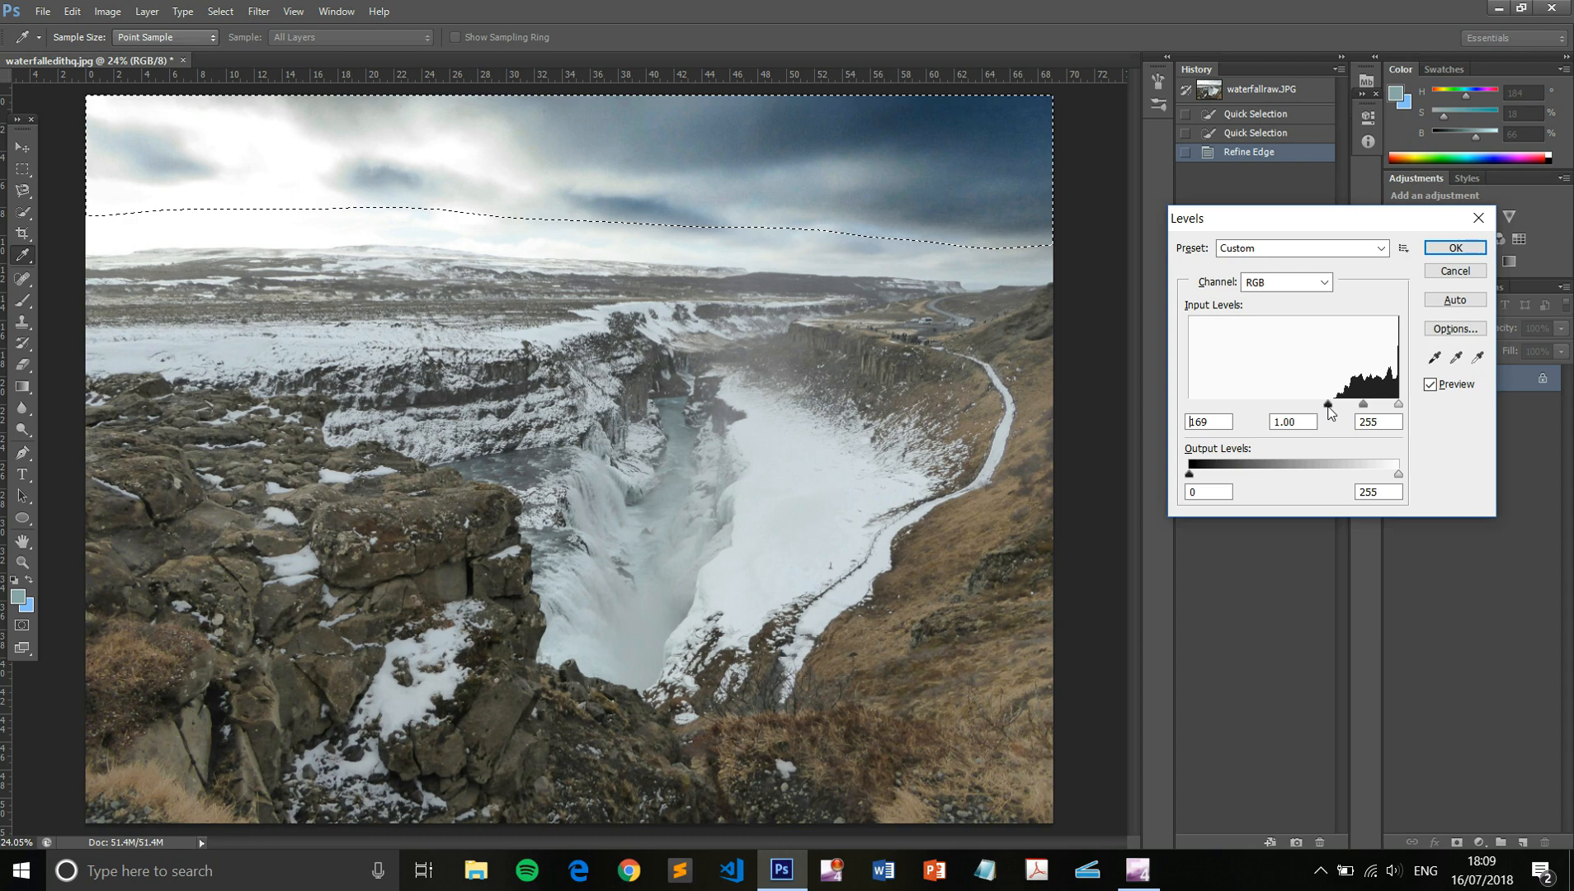
click(1454, 249)
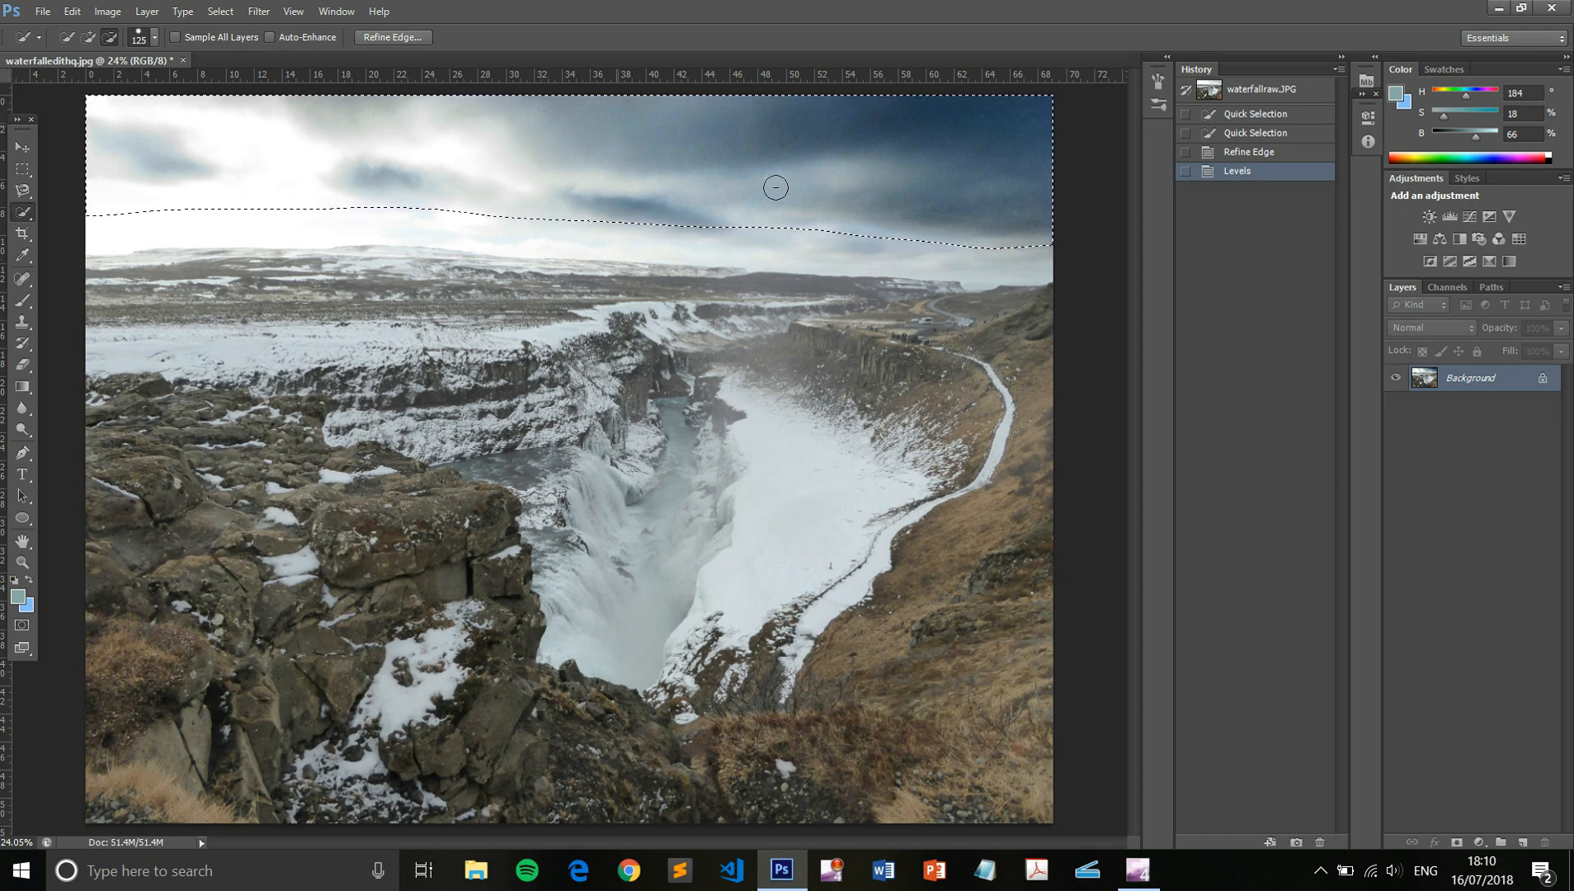
- Start a Color Balance adjustment on the sky, setting the midtones to -38 cyan/red and +25 yellow/blue
click(101, 12)
mouse_move(159, 66)
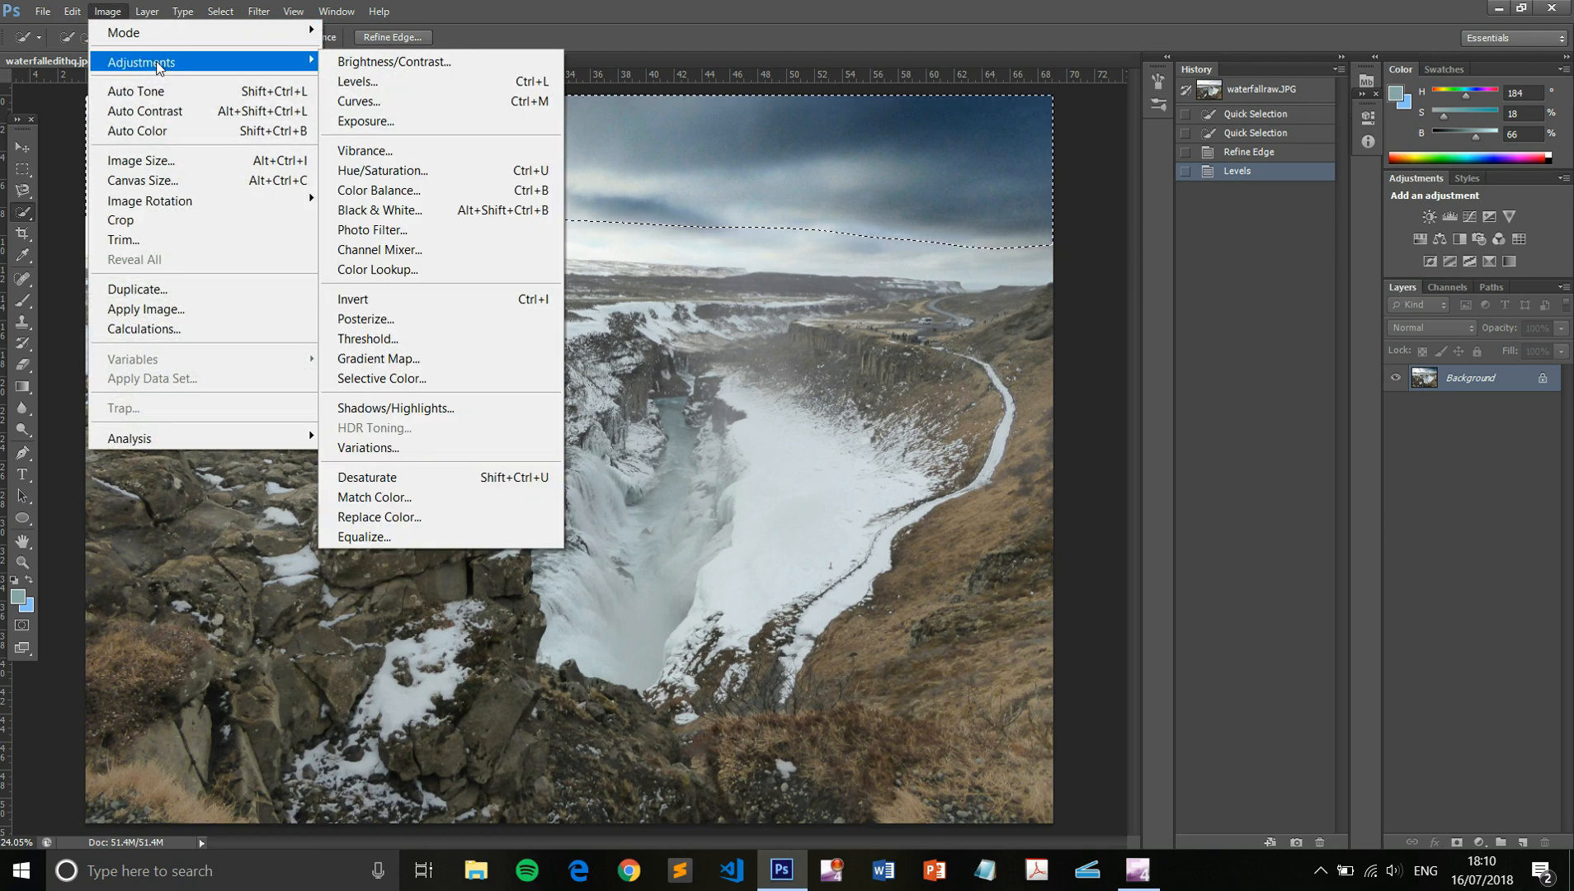
click(442, 190)
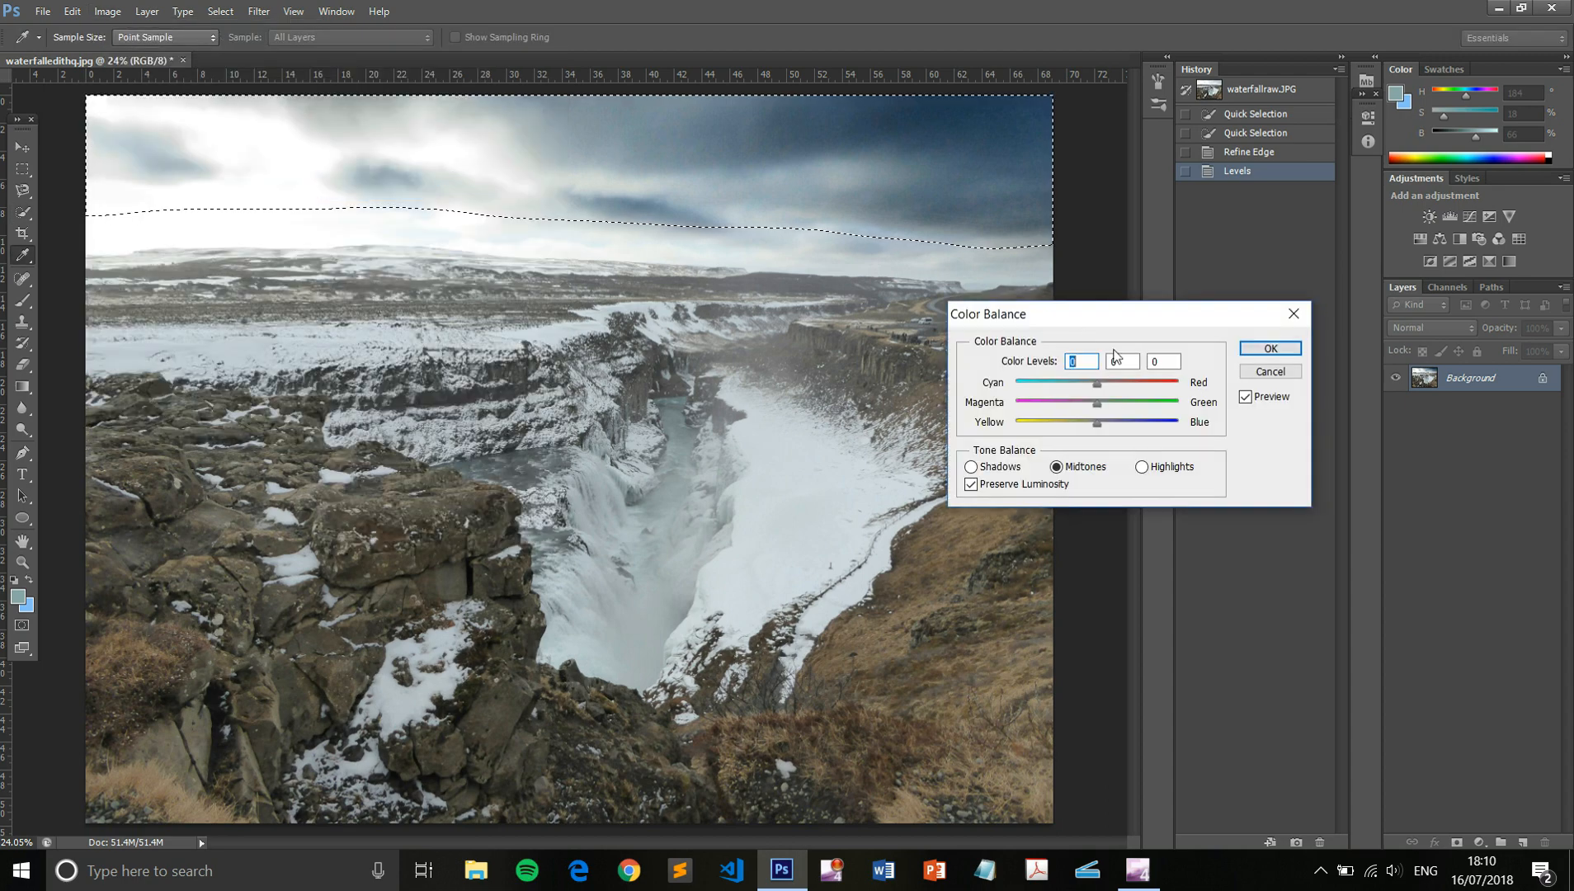
drag(1141, 322, 917, 395)
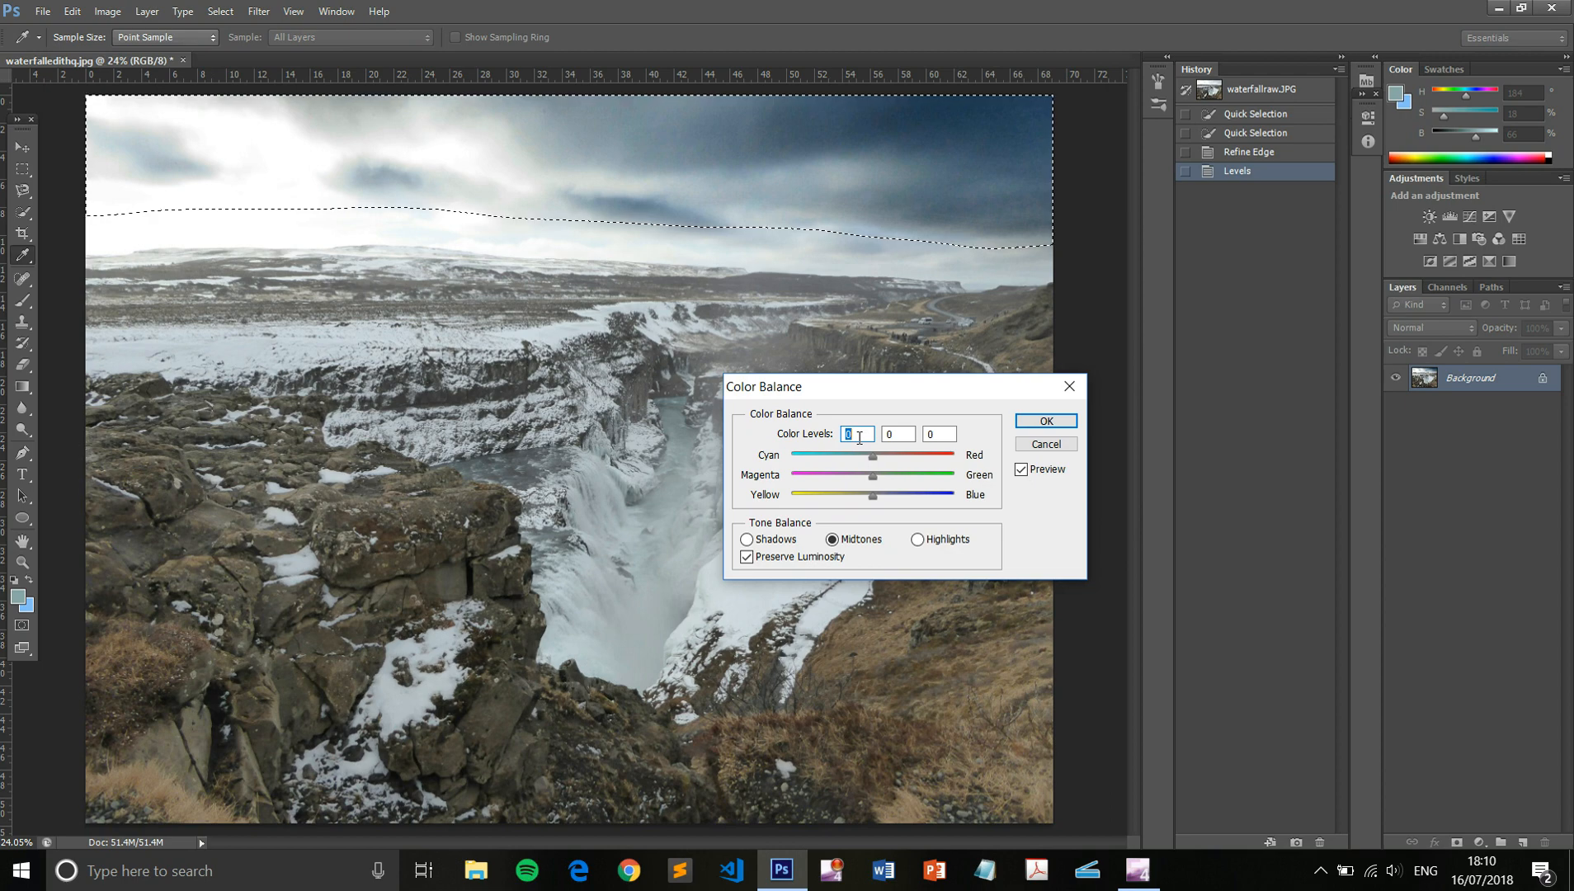
scroll(858, 438, up, 16)
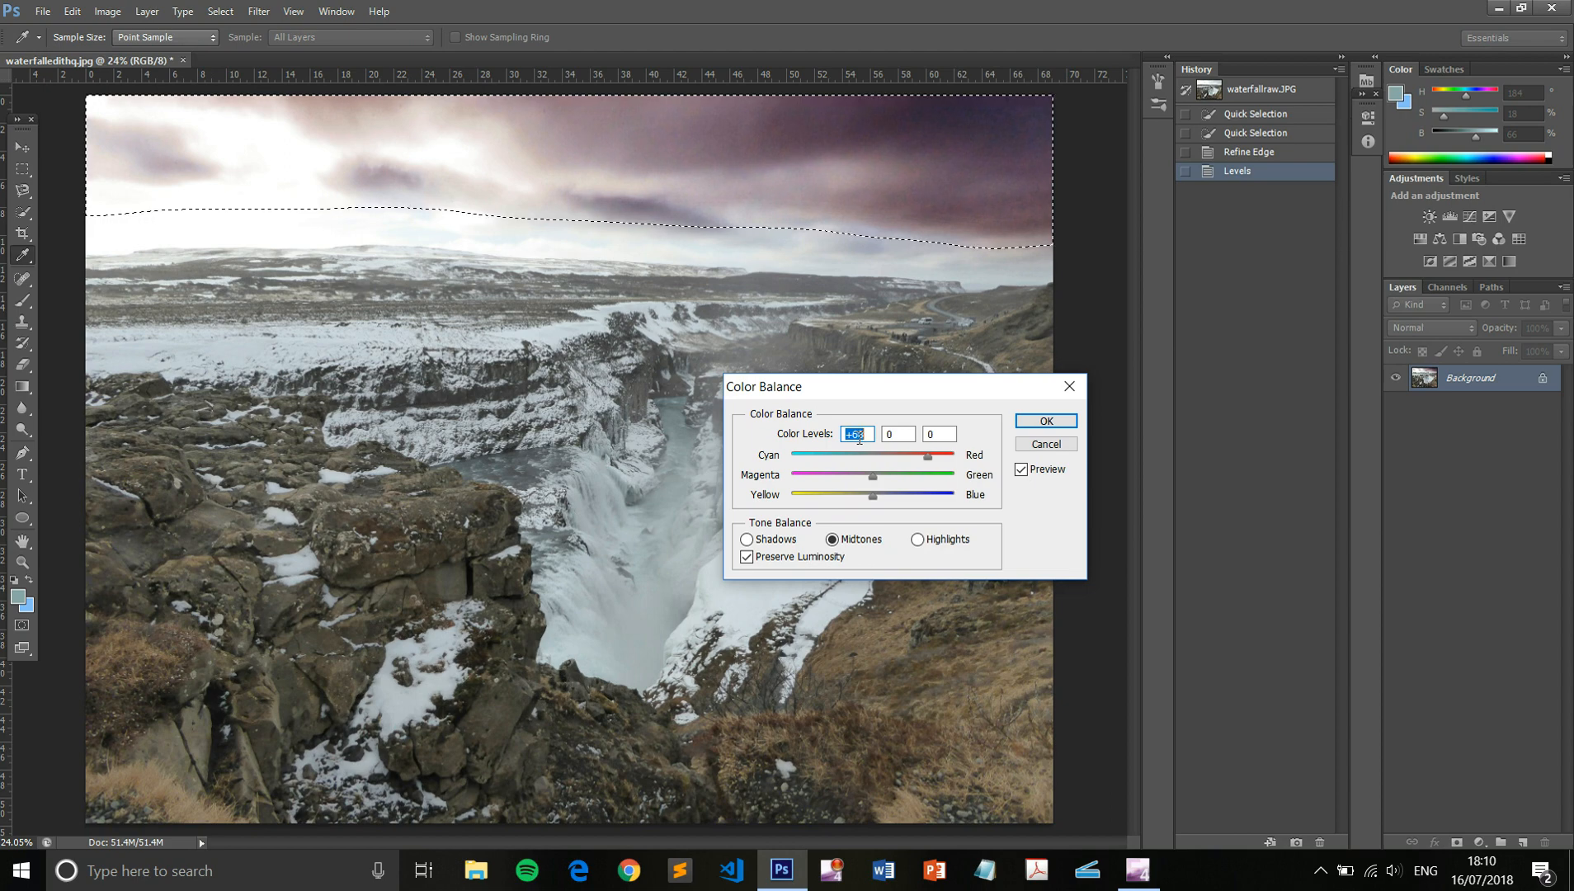
scroll(859, 438, down, 20)
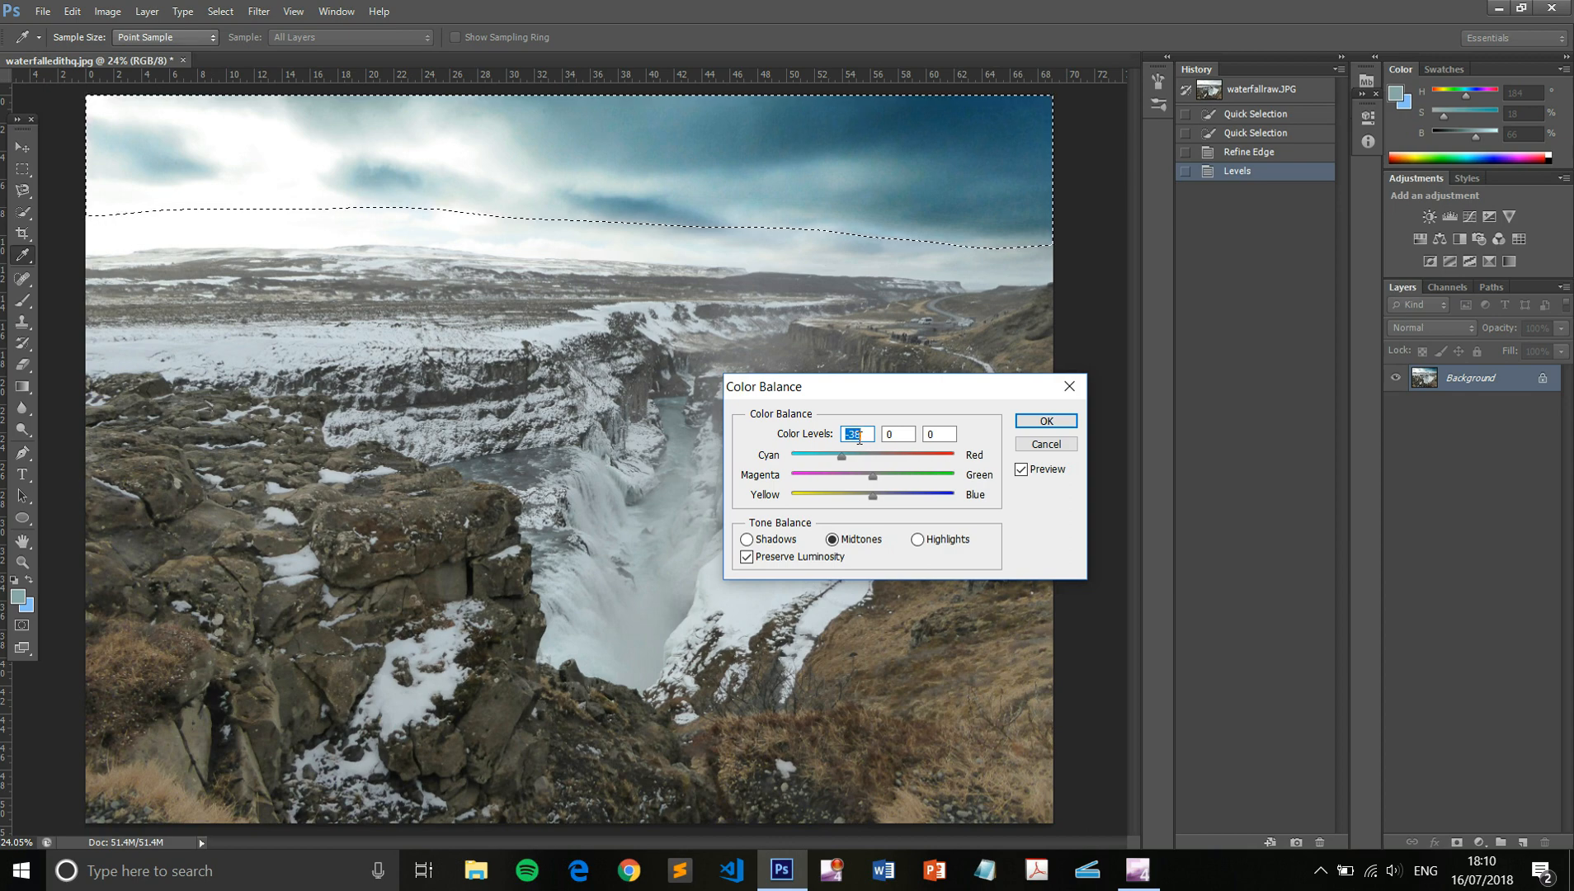
key(Tab)
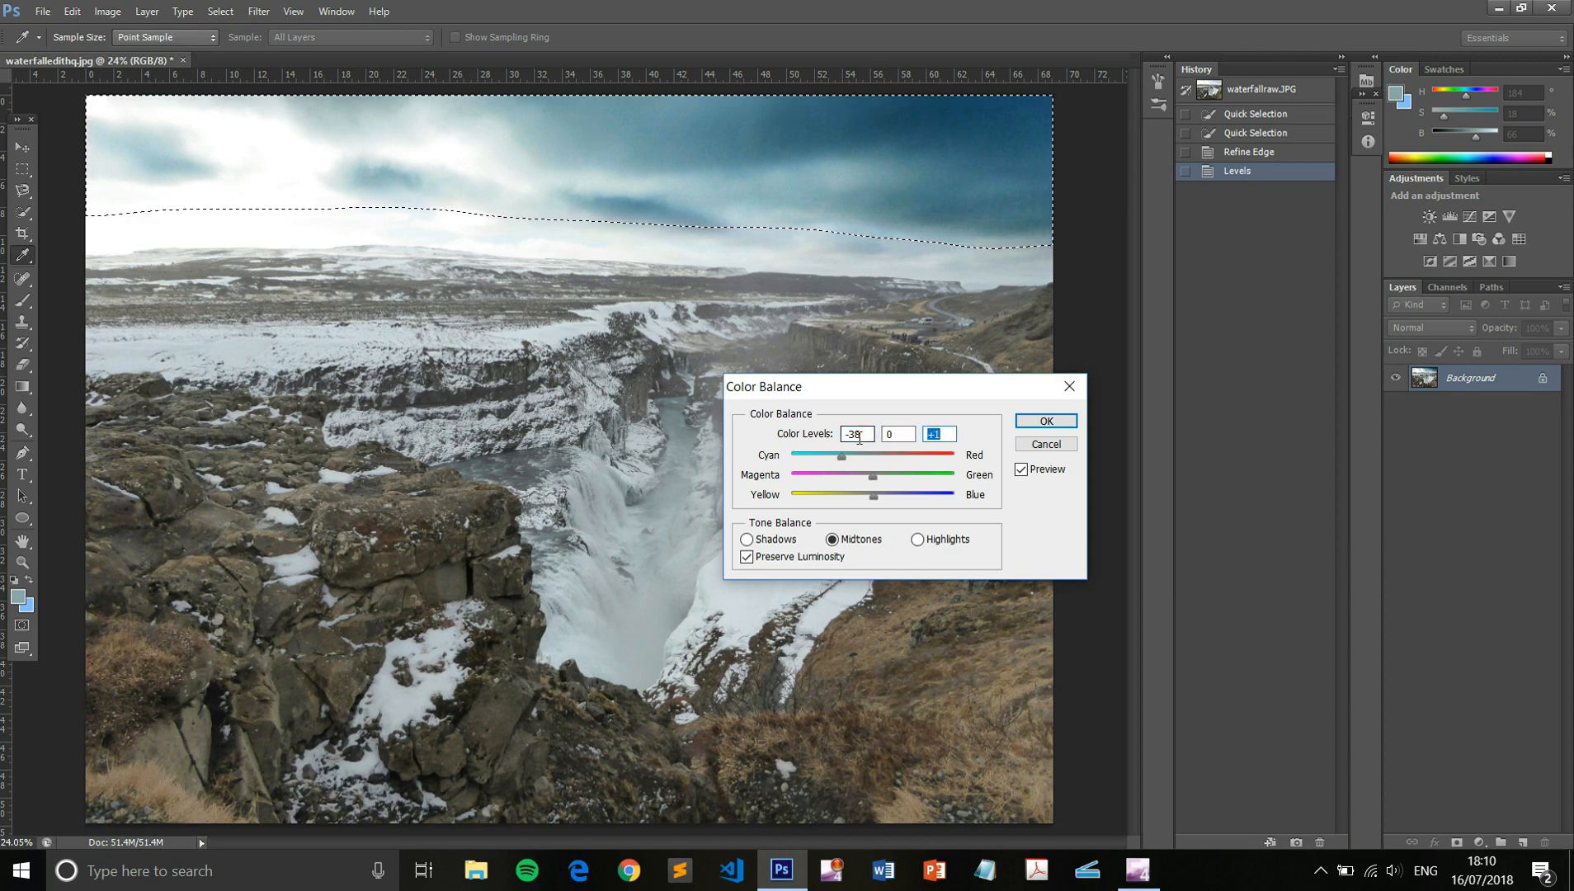
scroll(858, 438, up, 15)
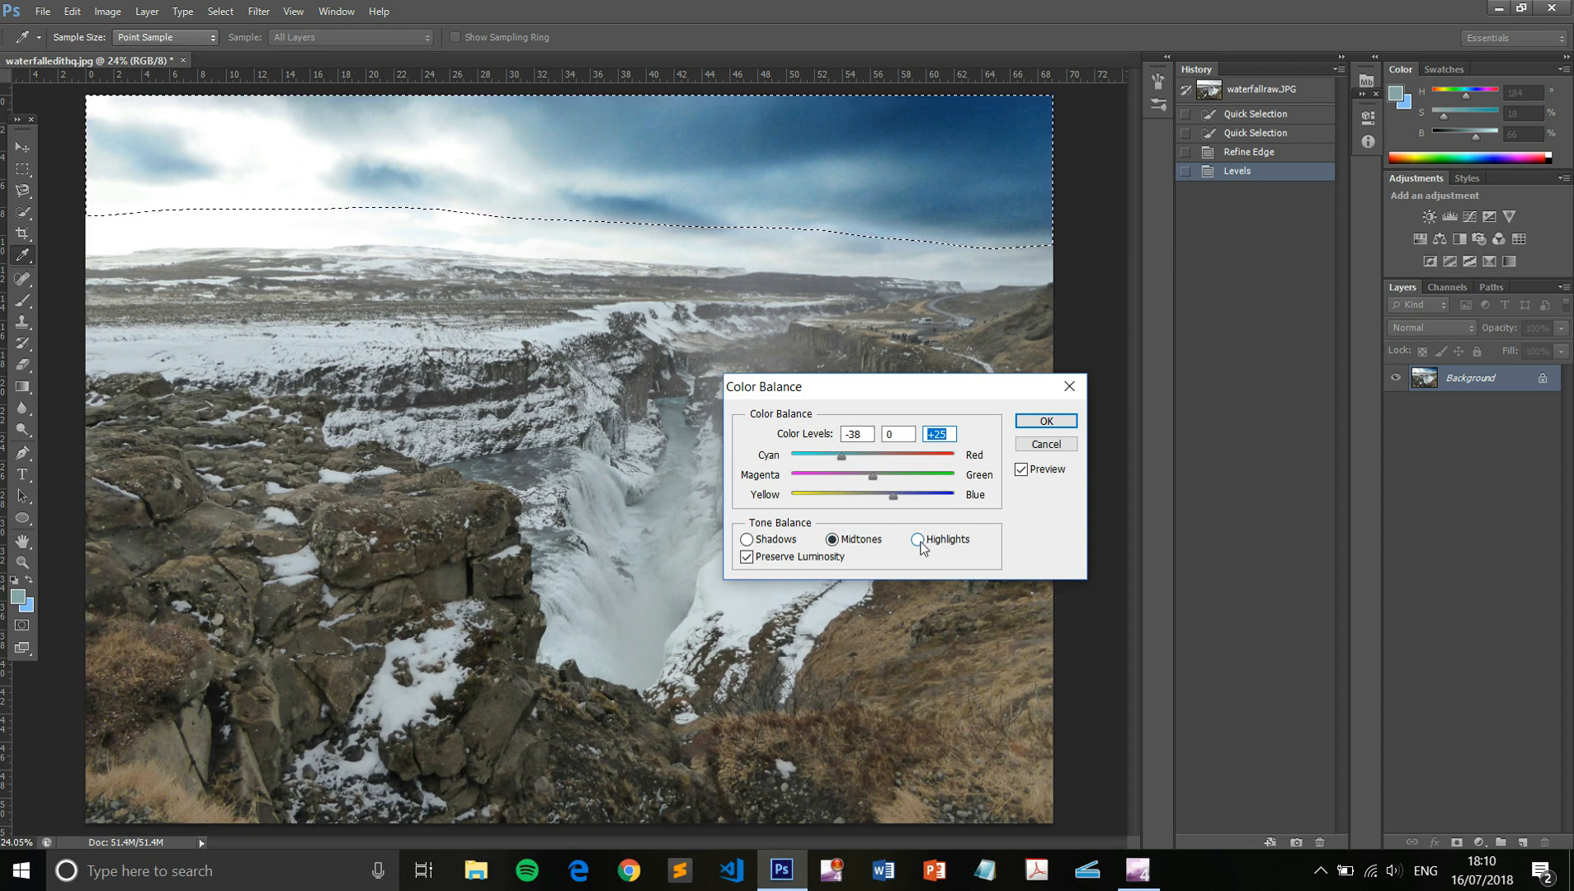
- Set the sky's highlights color balance to -30 cyan/red and +33 yellow/blue
click(918, 540)
click(858, 434)
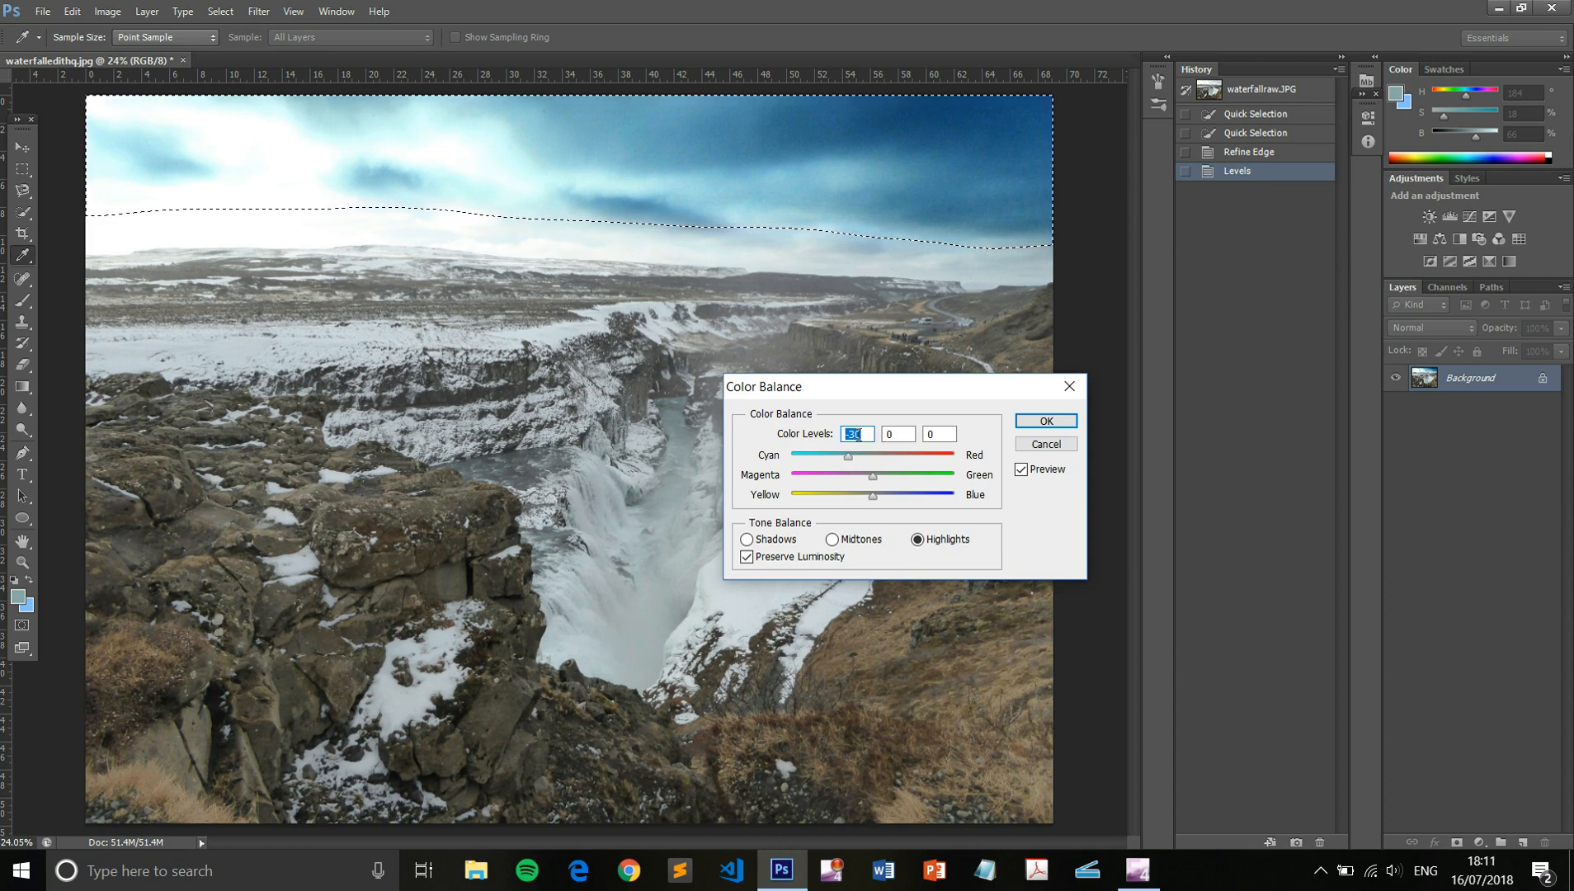
key(Tab)
key(Tab)
key(shift+Up)
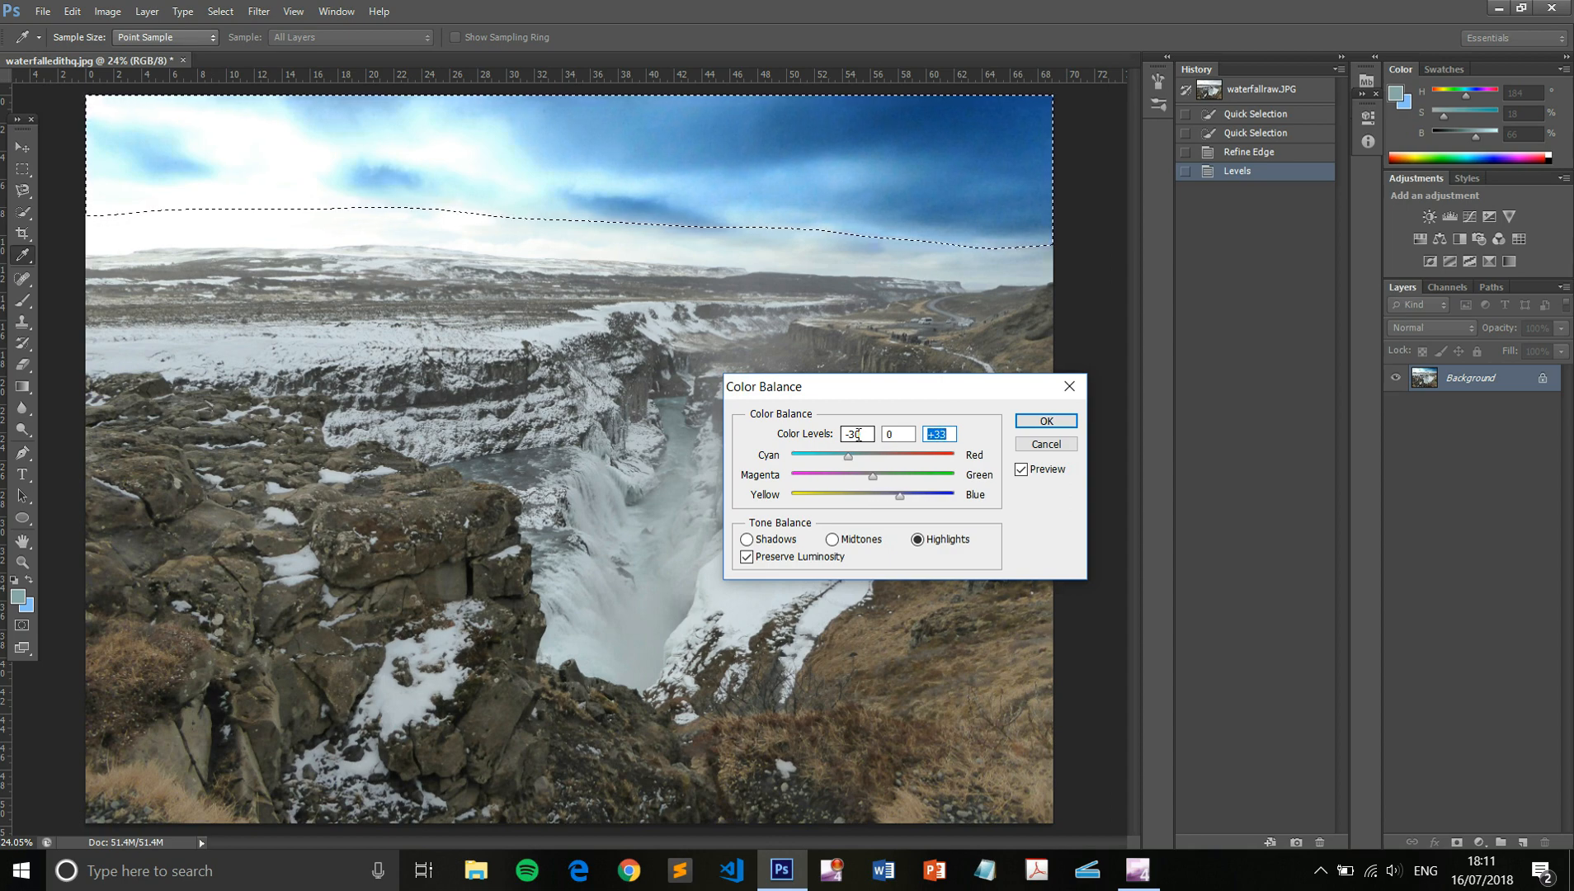
key(Tab)
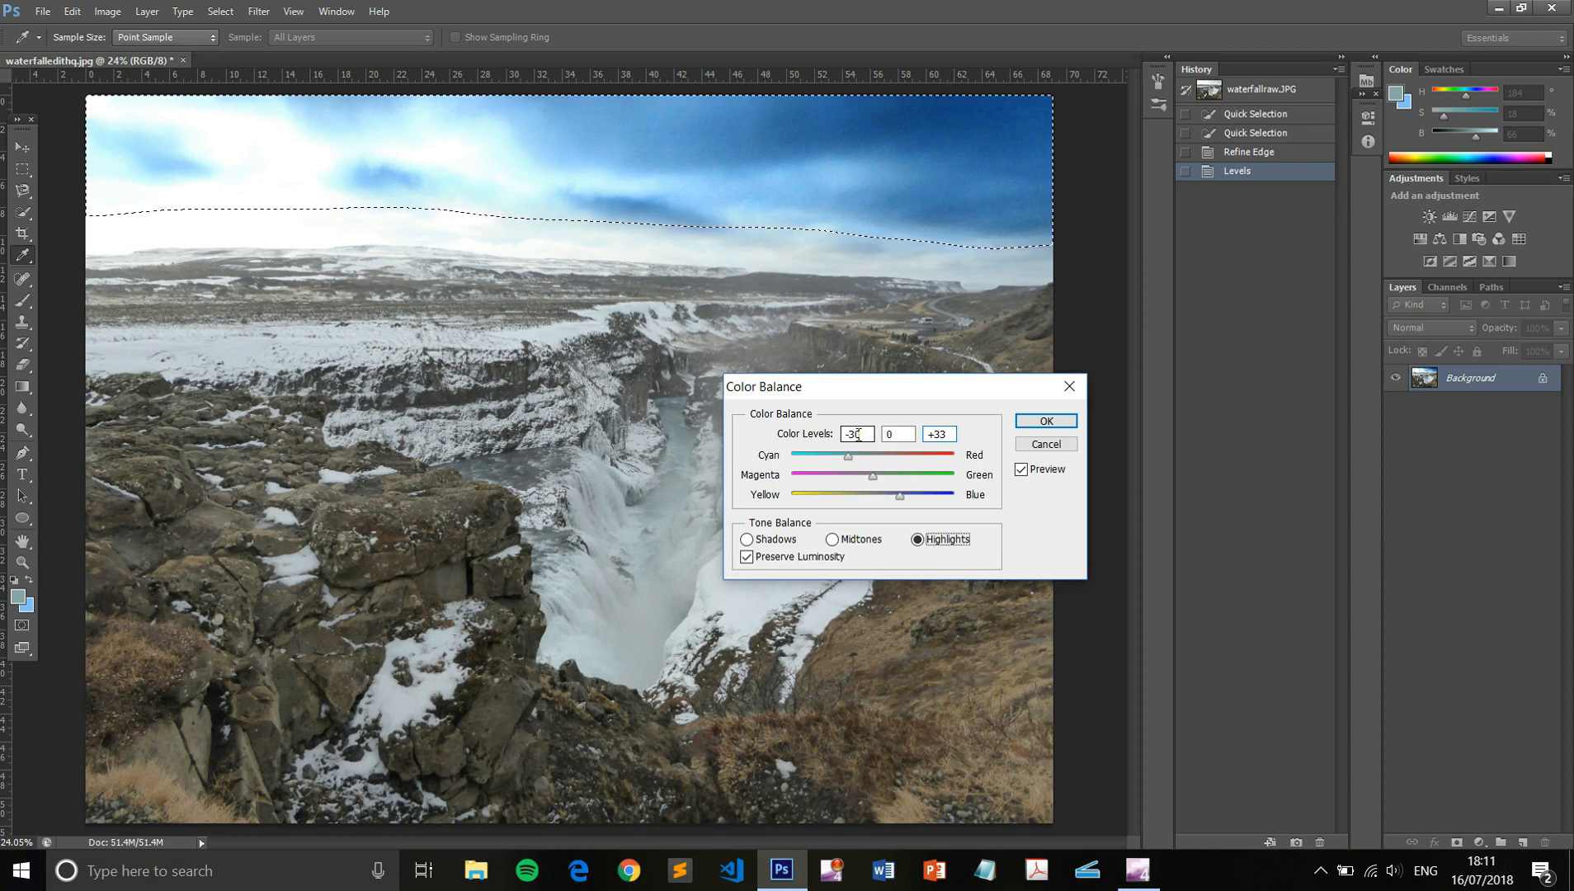
- Set the shadows color balance to +21 yellow/blue and apply the Color Balance adjustment to the sky
click(746, 540)
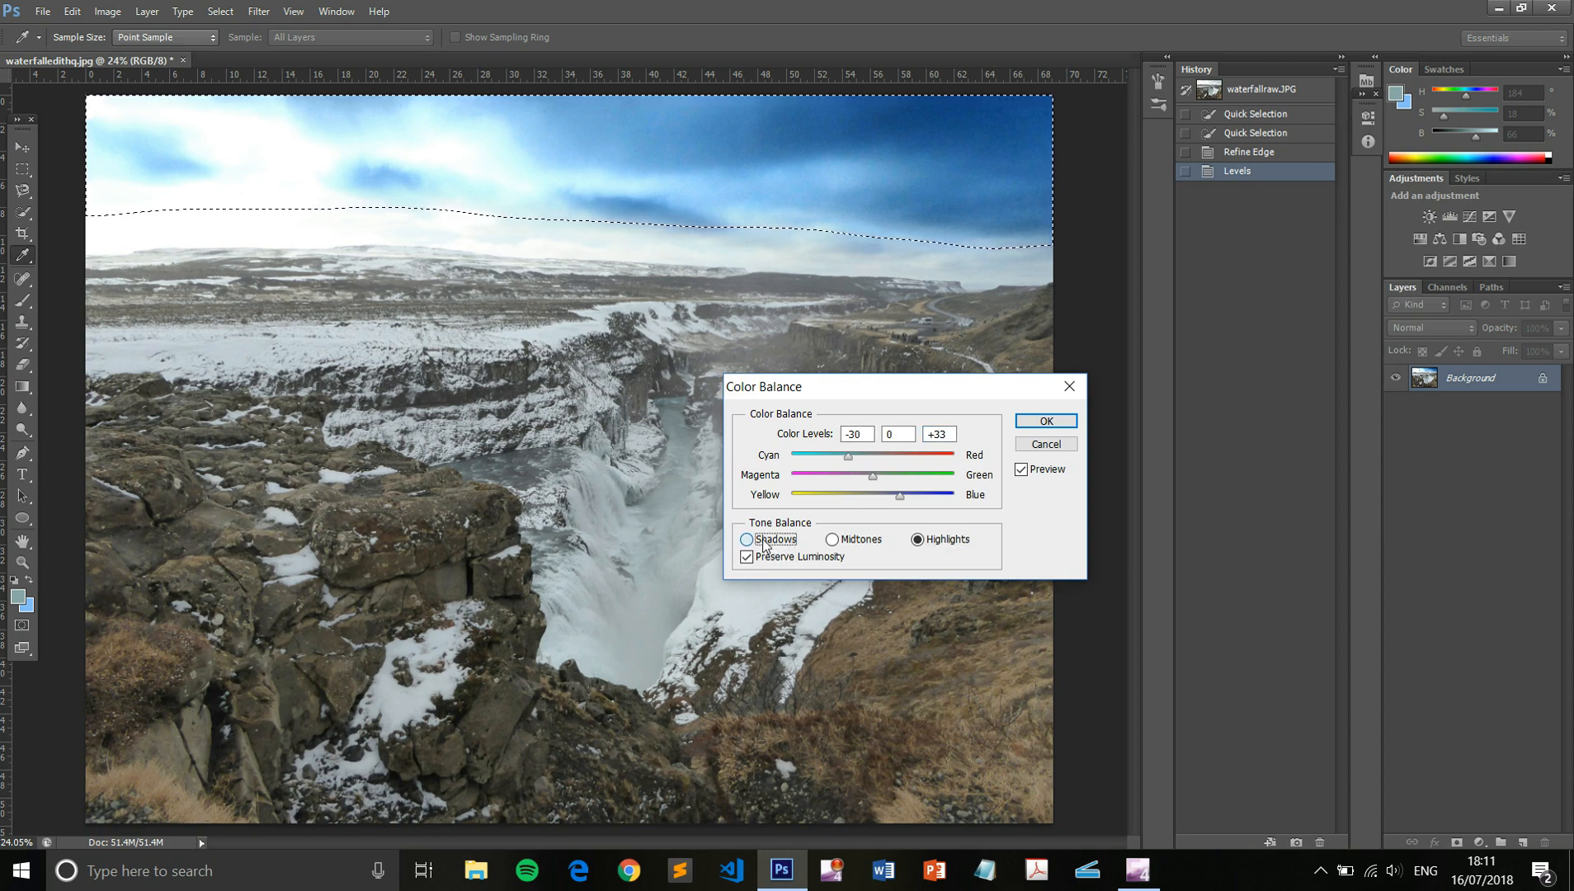
click(927, 434)
key(Up)
key(Up)
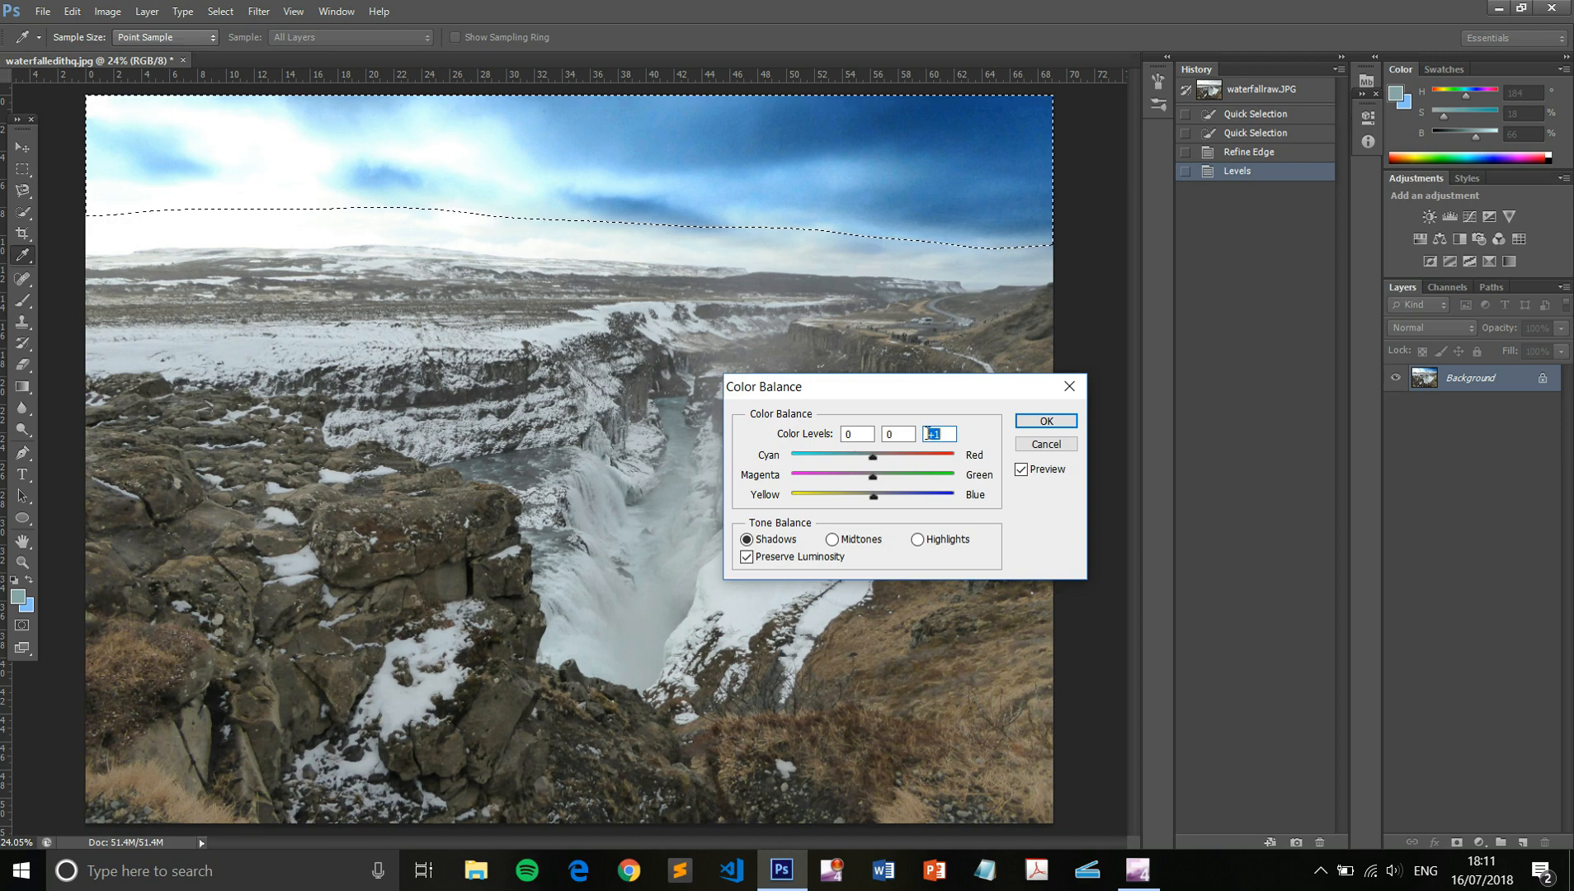
key(shift+Up)
key(Up)
key(Up)
key(Up)
key(Up)
key(Up)
key(Up)
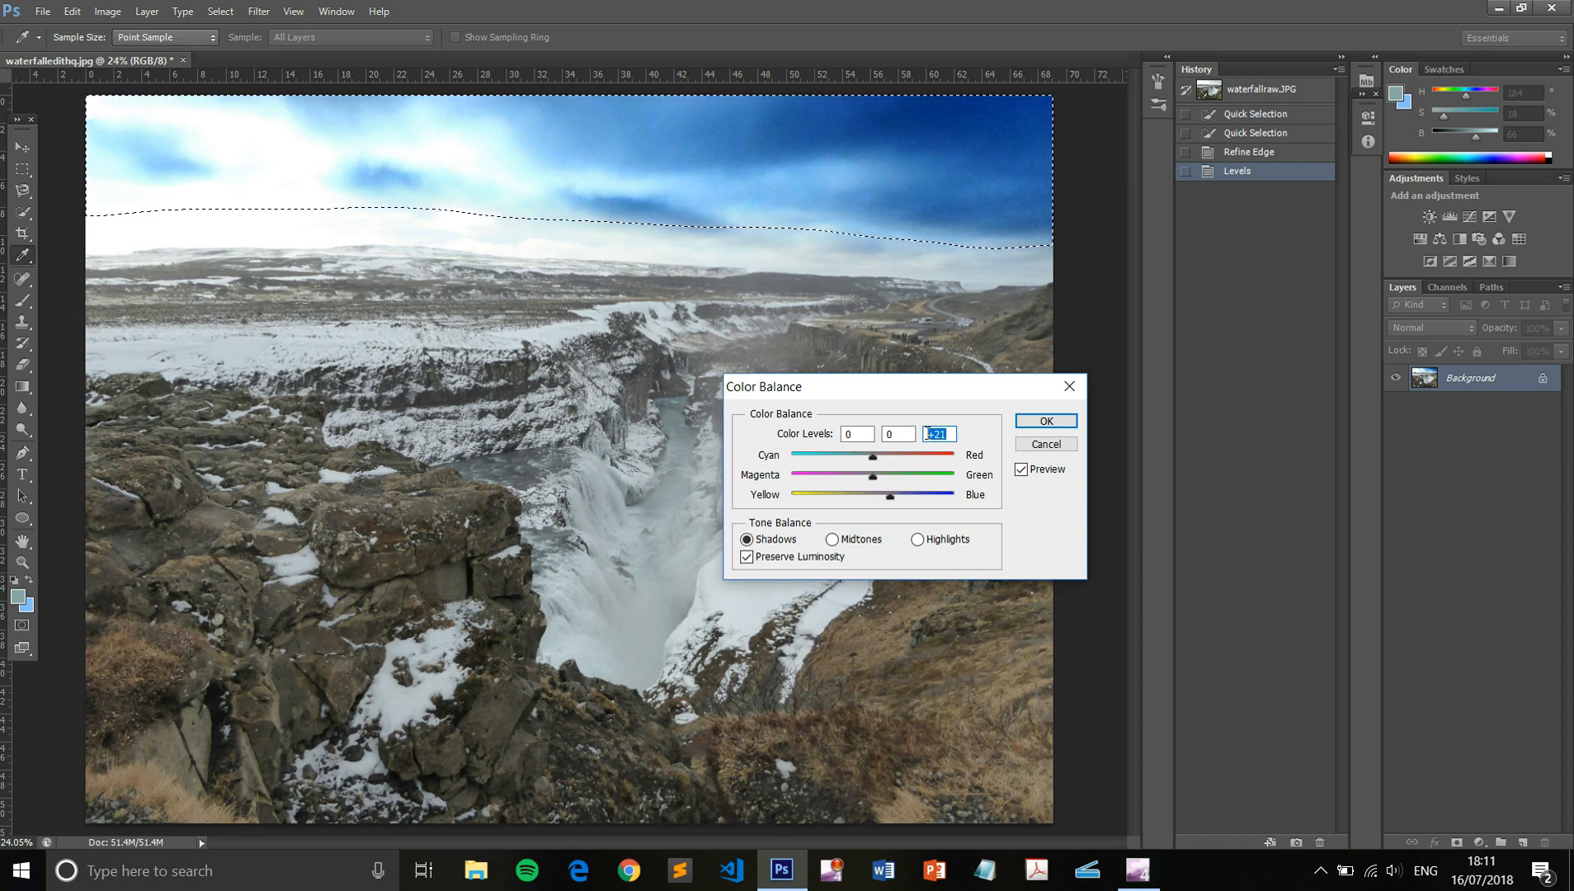
click(1071, 421)
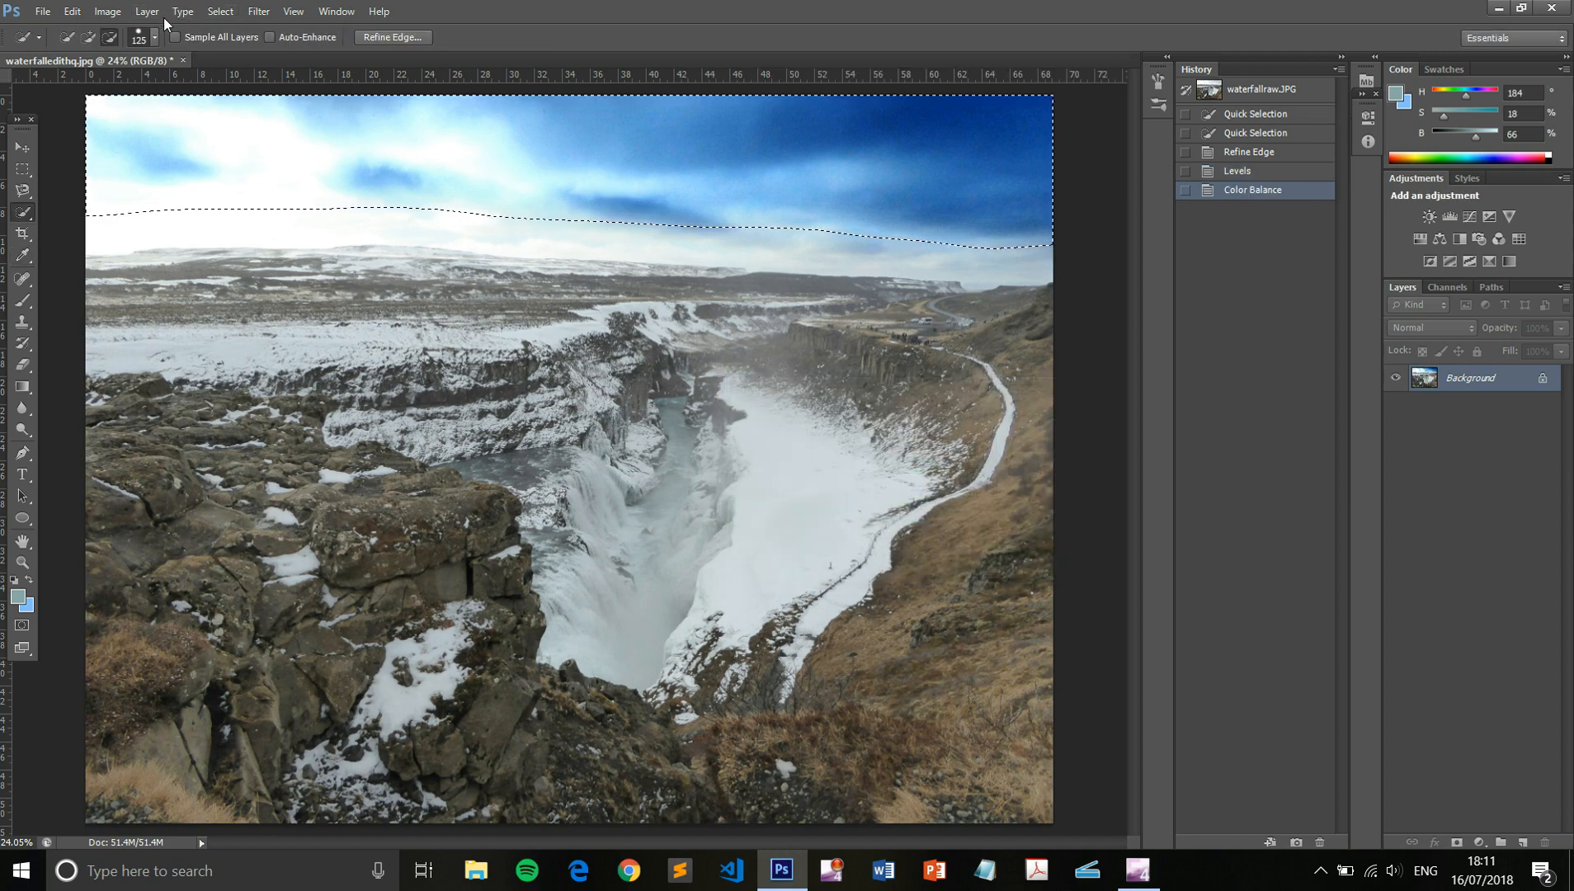
- Set the sky's saturation to -39 with a Hue/Saturation adjustment and invert the selection to cover the landscape below
click(107, 12)
mouse_move(134, 65)
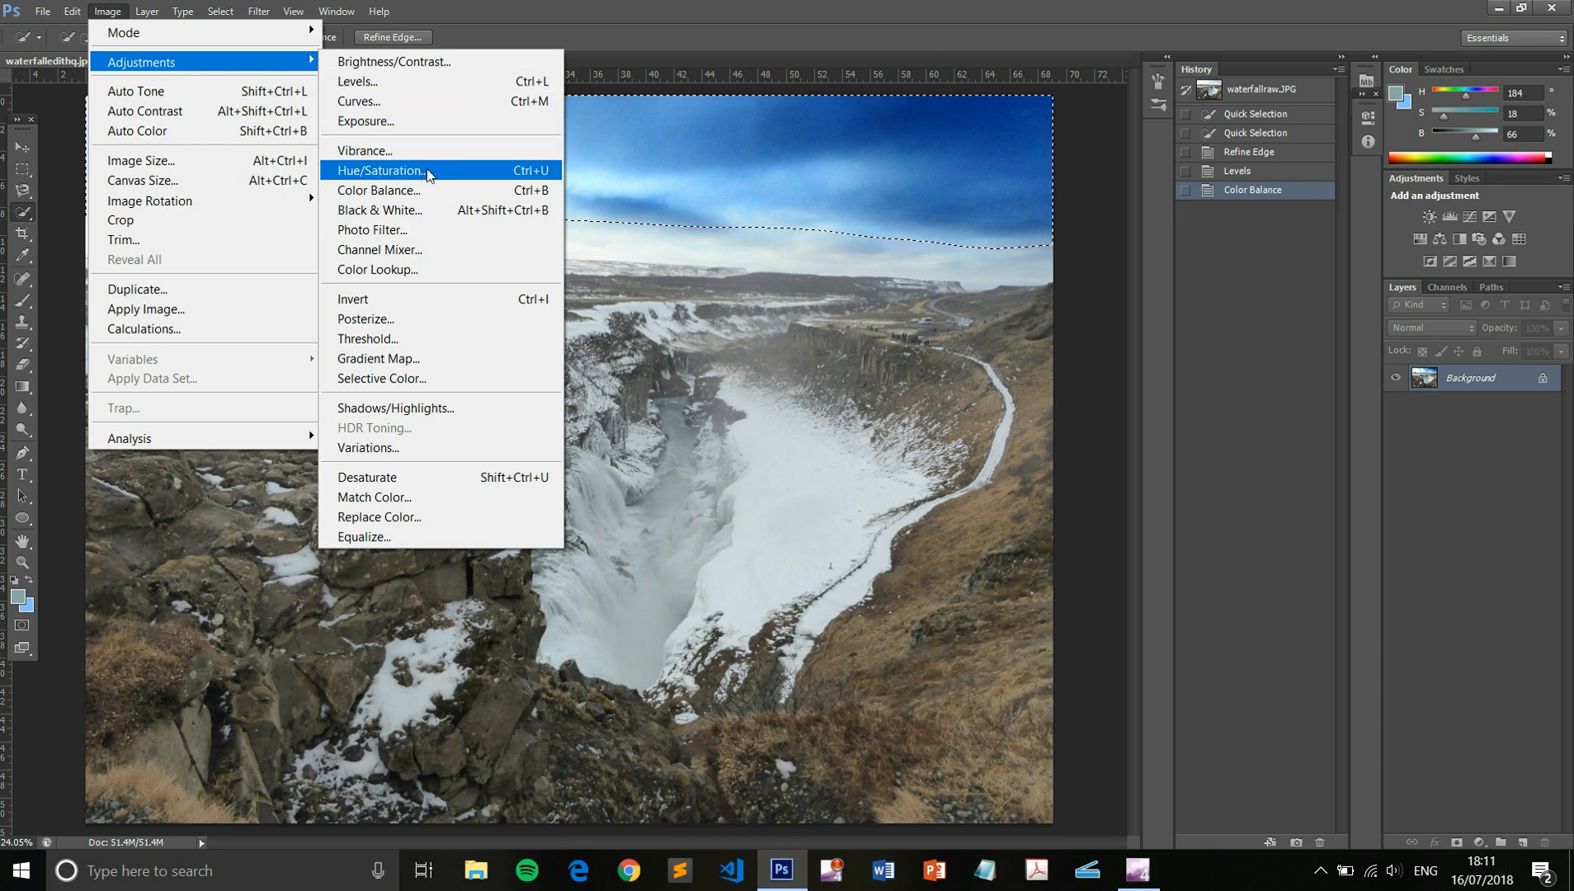
click(449, 171)
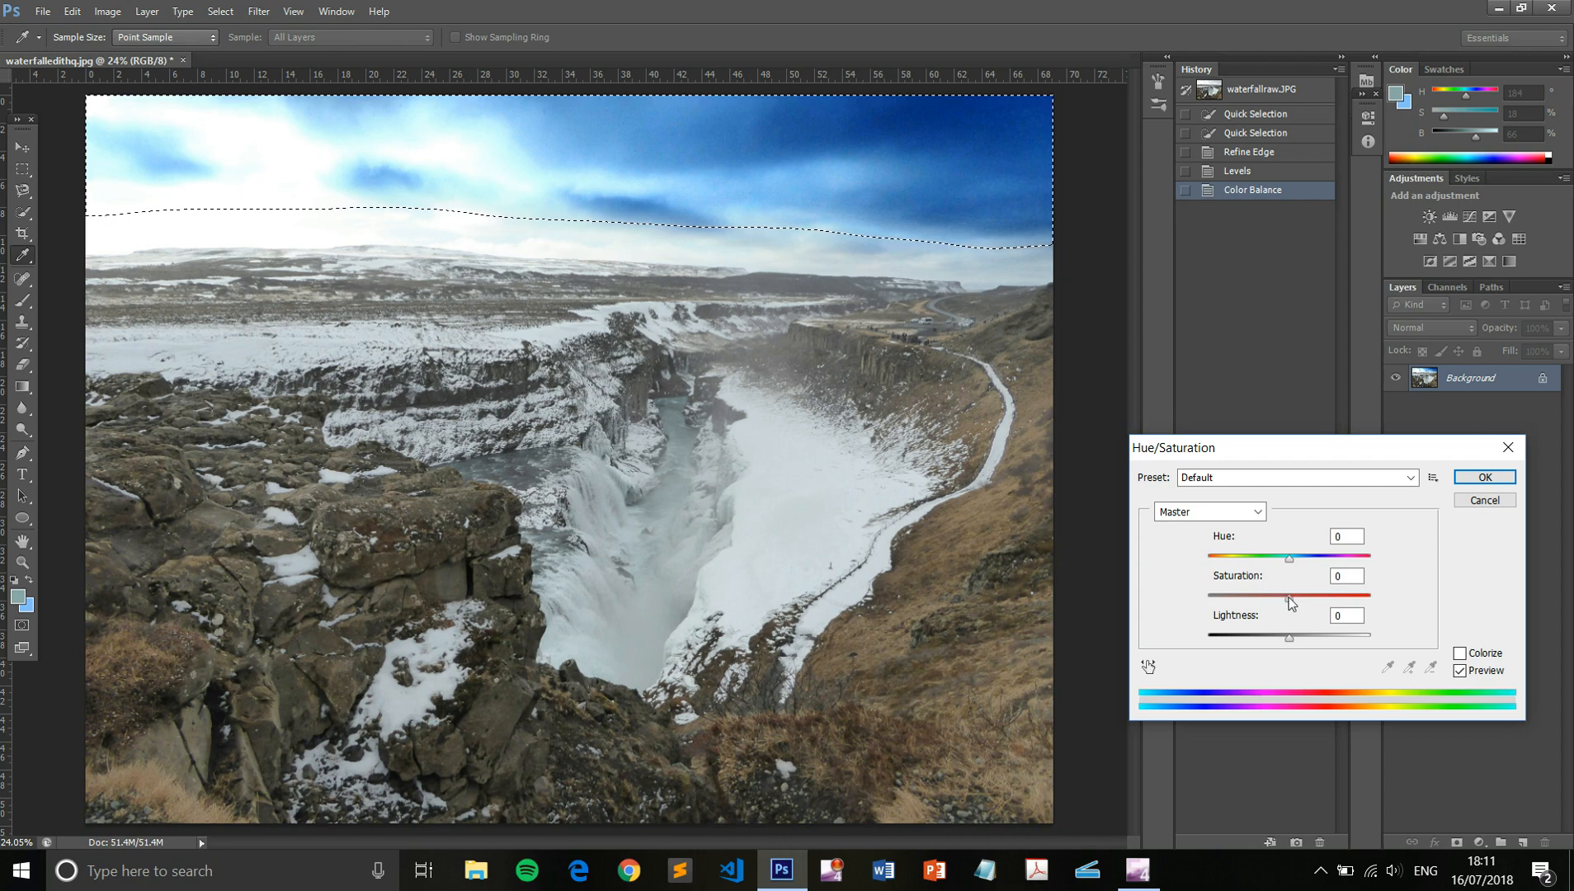
drag(1290, 601, 1258, 608)
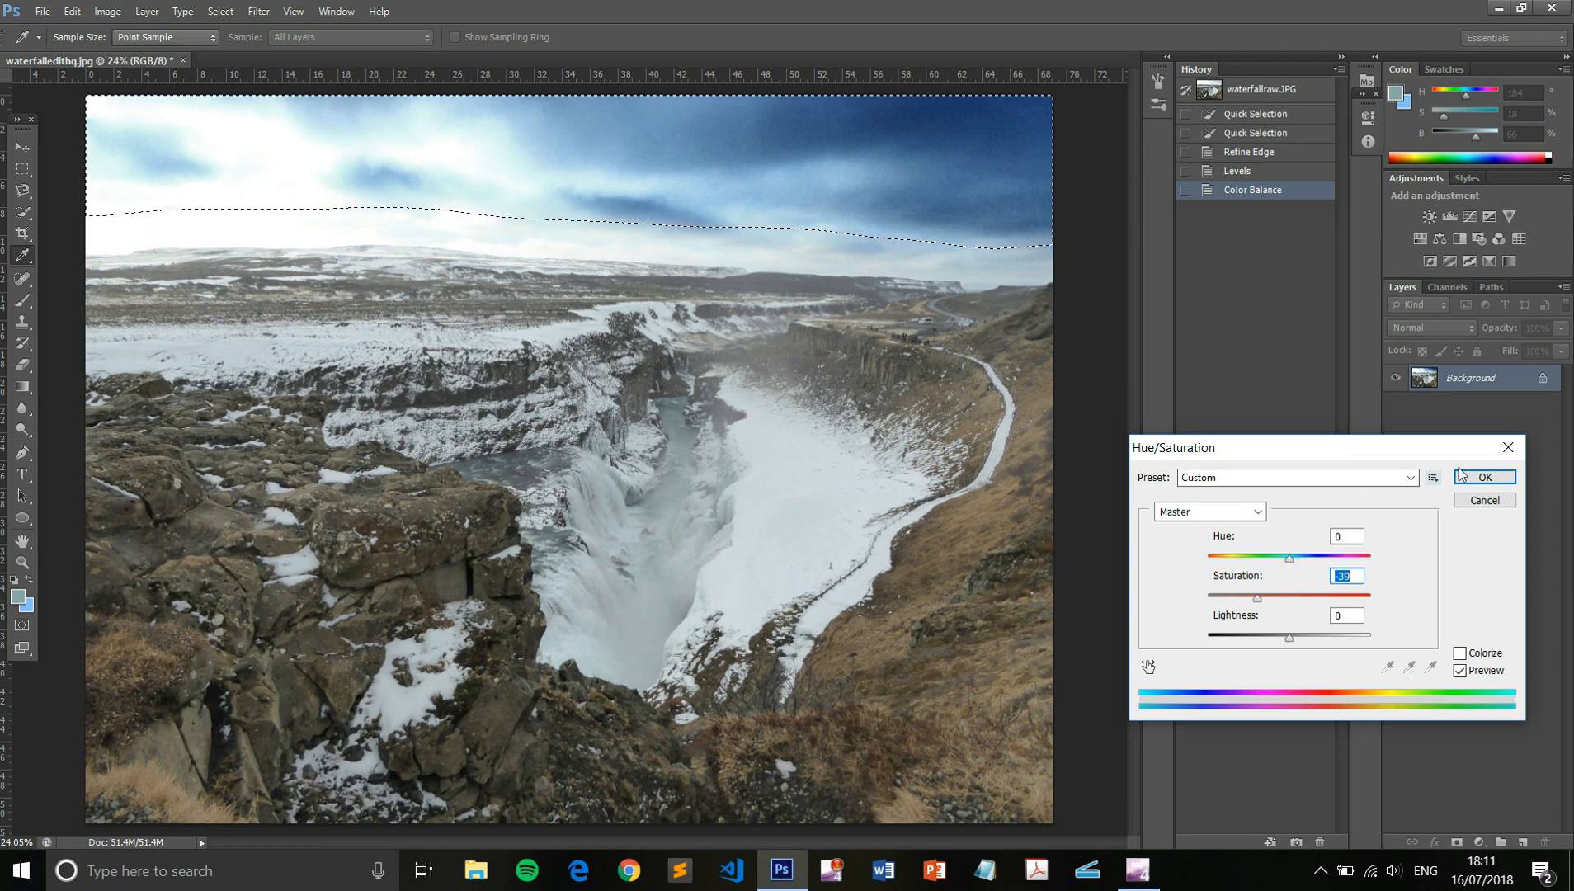
click(1485, 477)
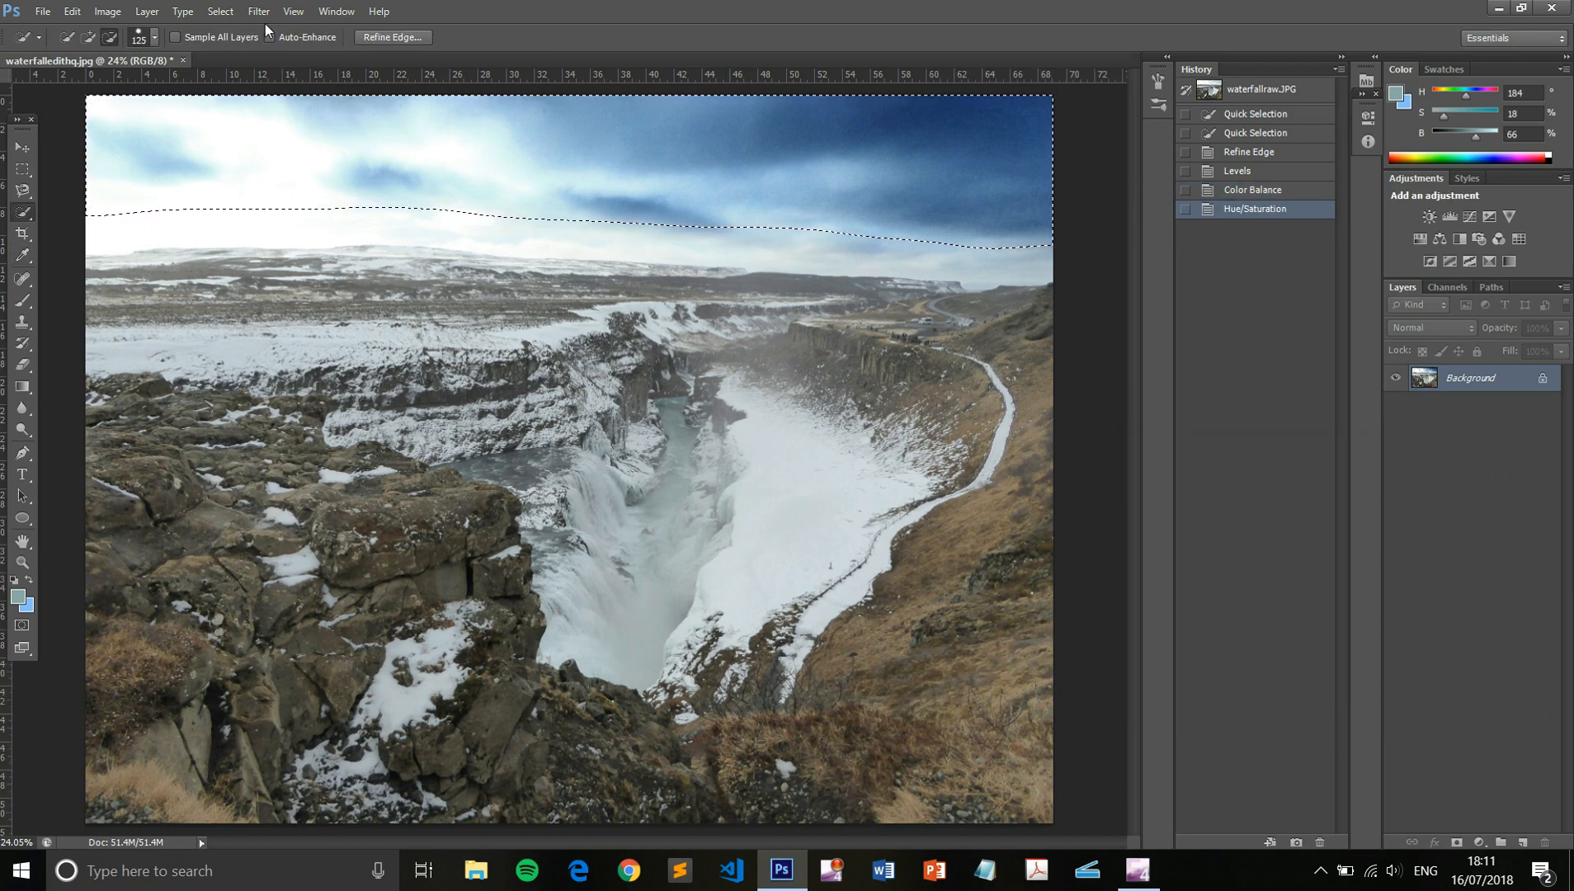
click(226, 17)
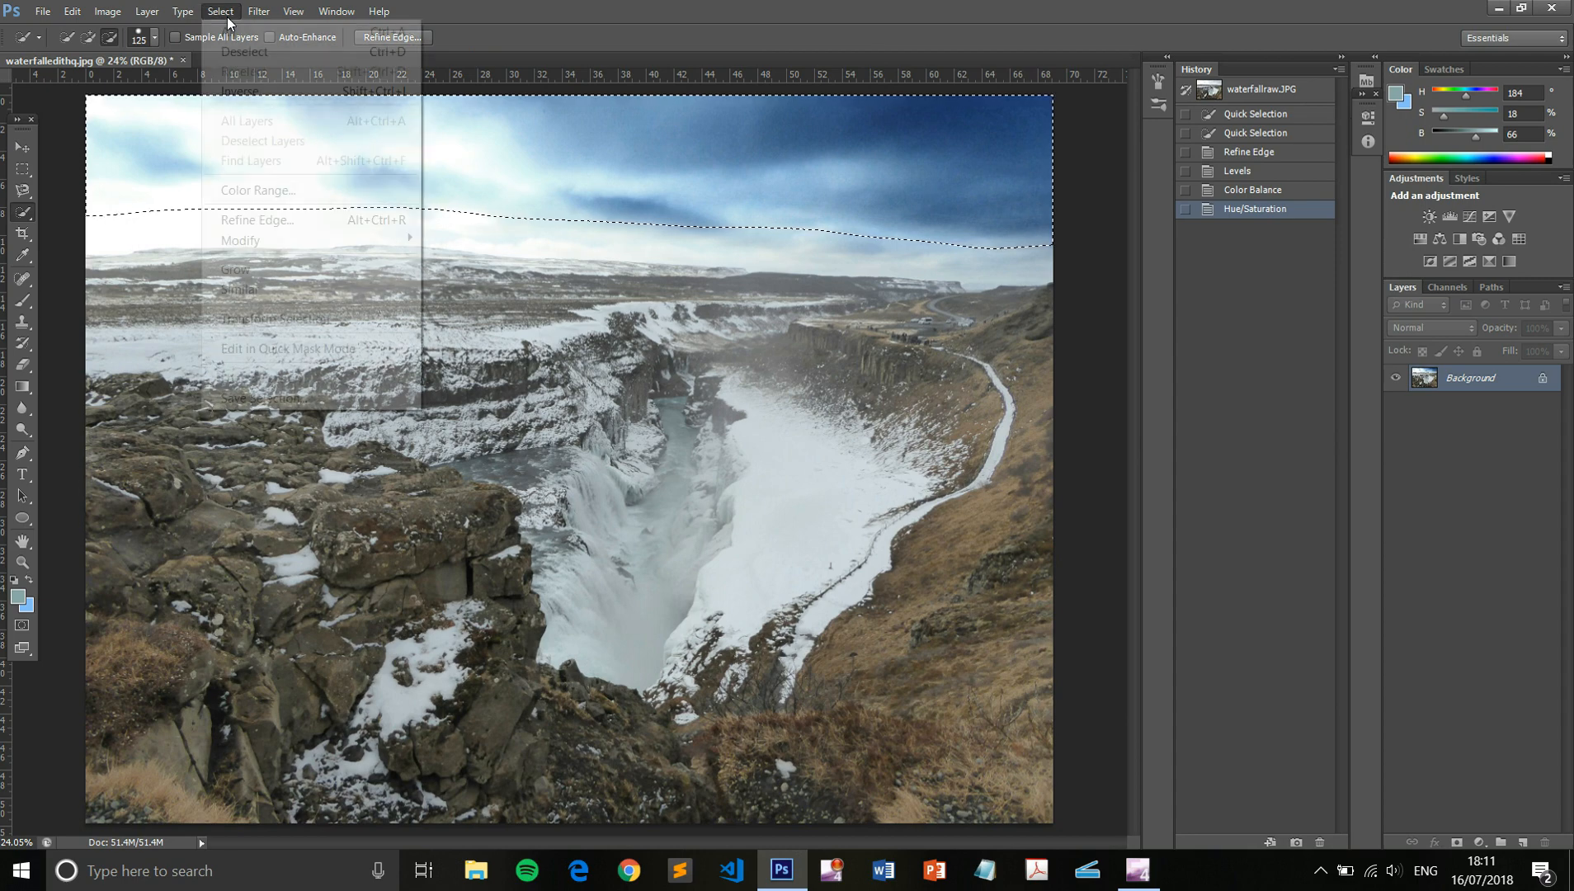
click(278, 101)
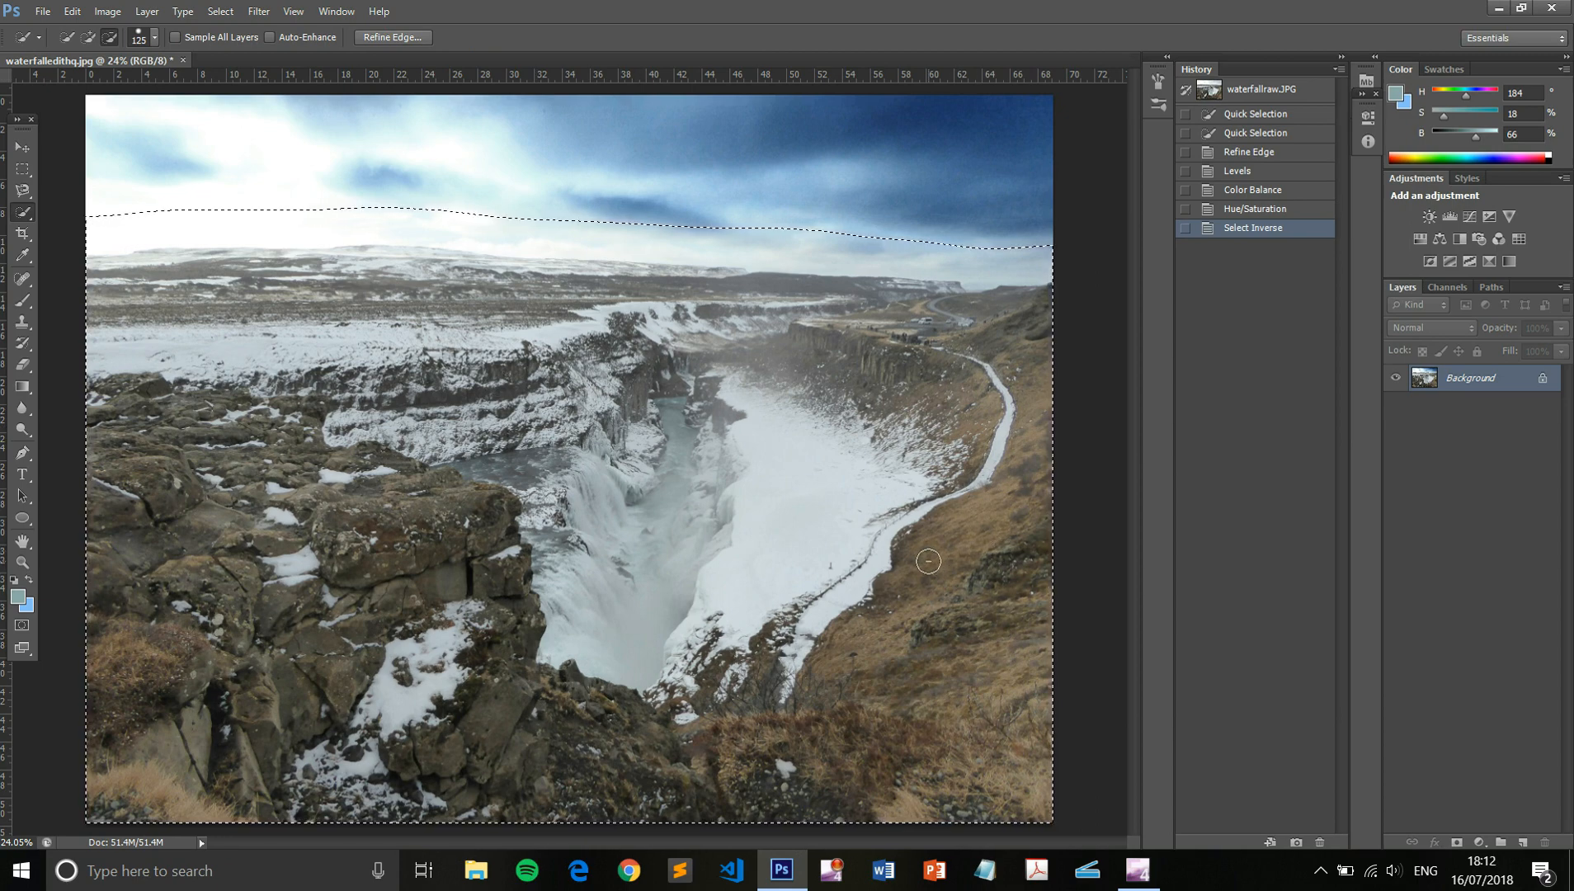
key(alt+s)
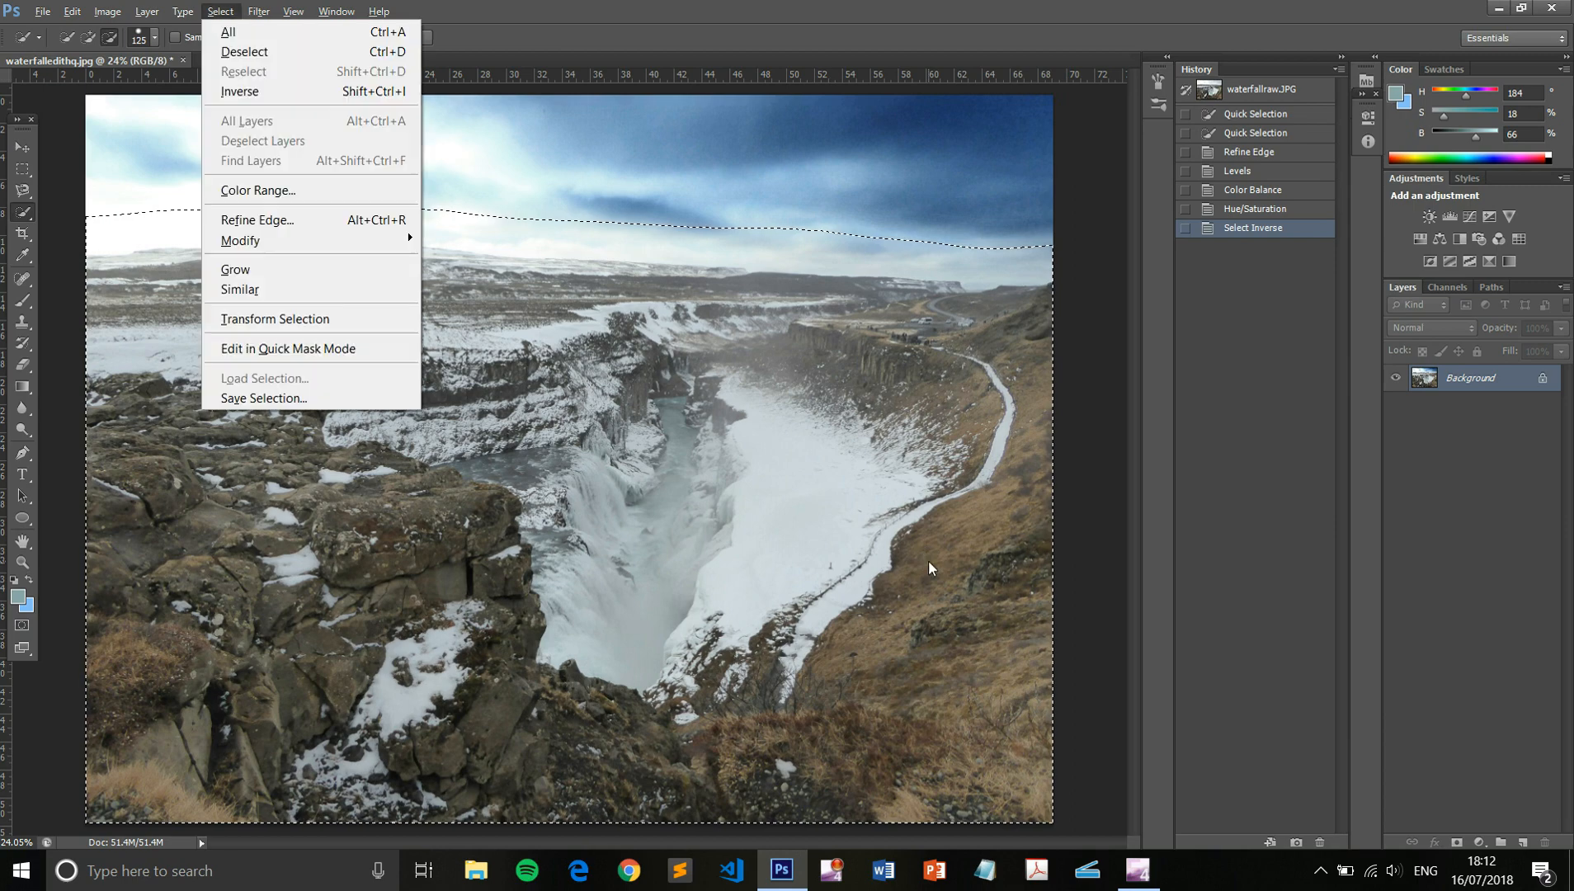
key(c)
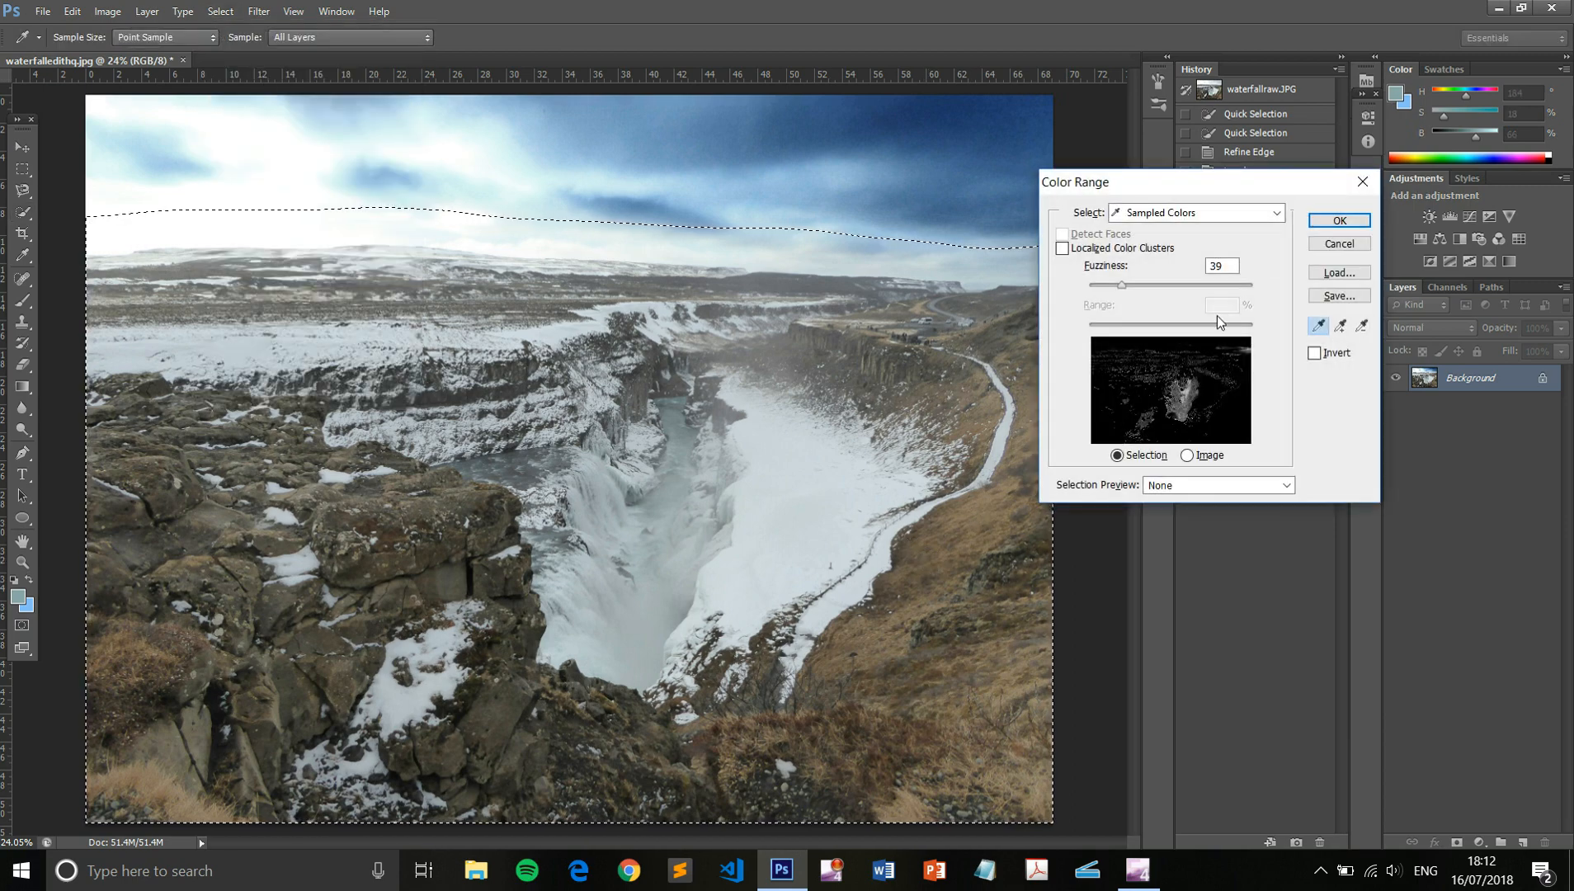
key(Escape)
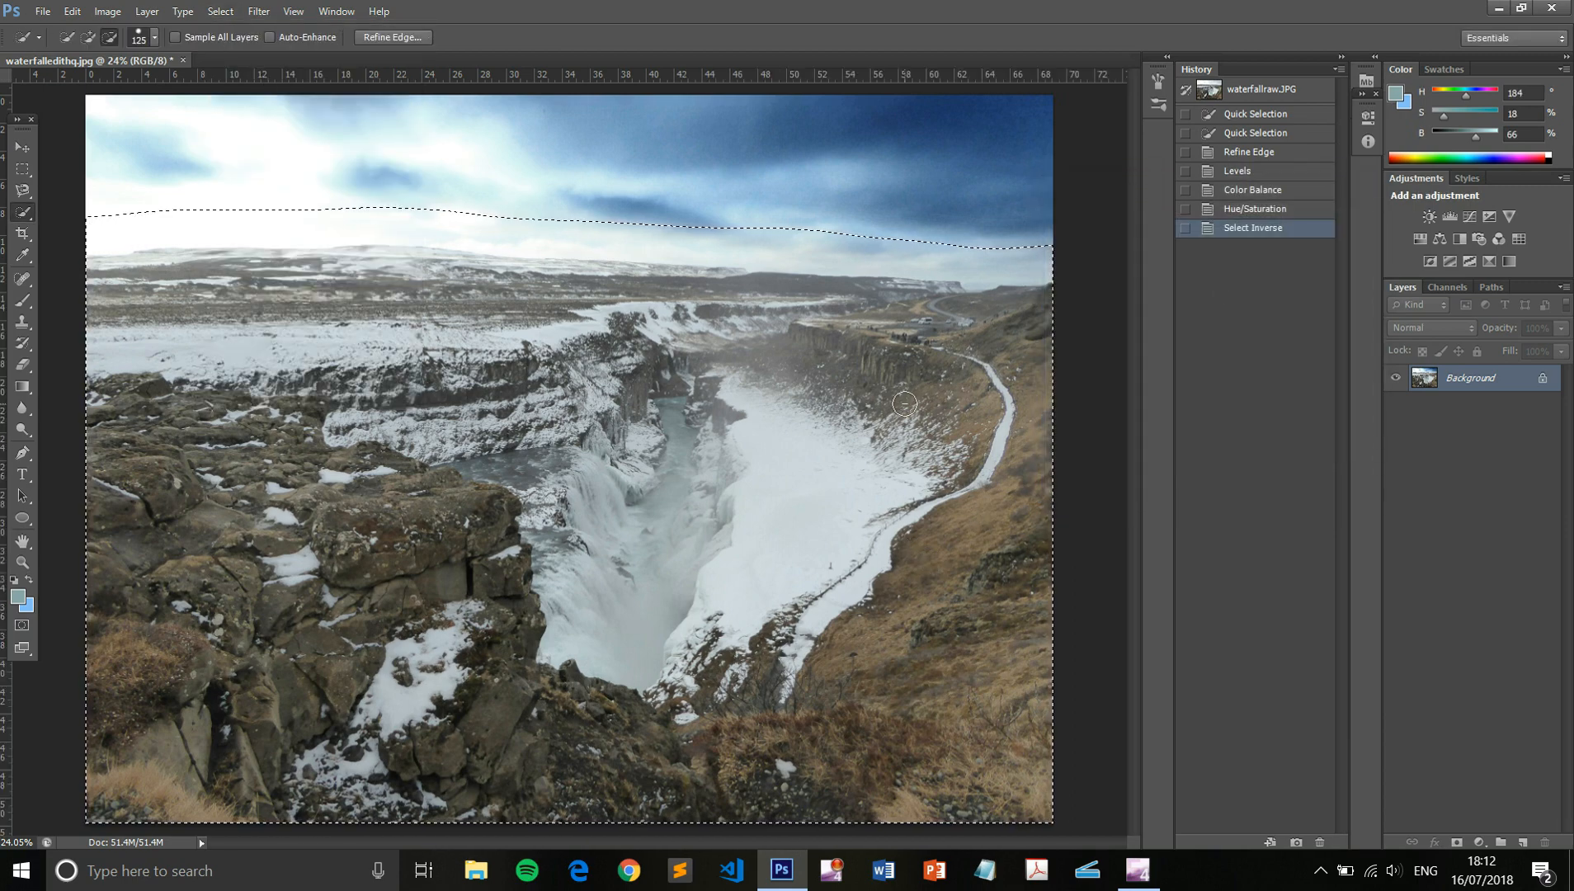
- Try a Hue/Saturation adjustment with saturation +72 on the selected landscape
key(ctrl+u)
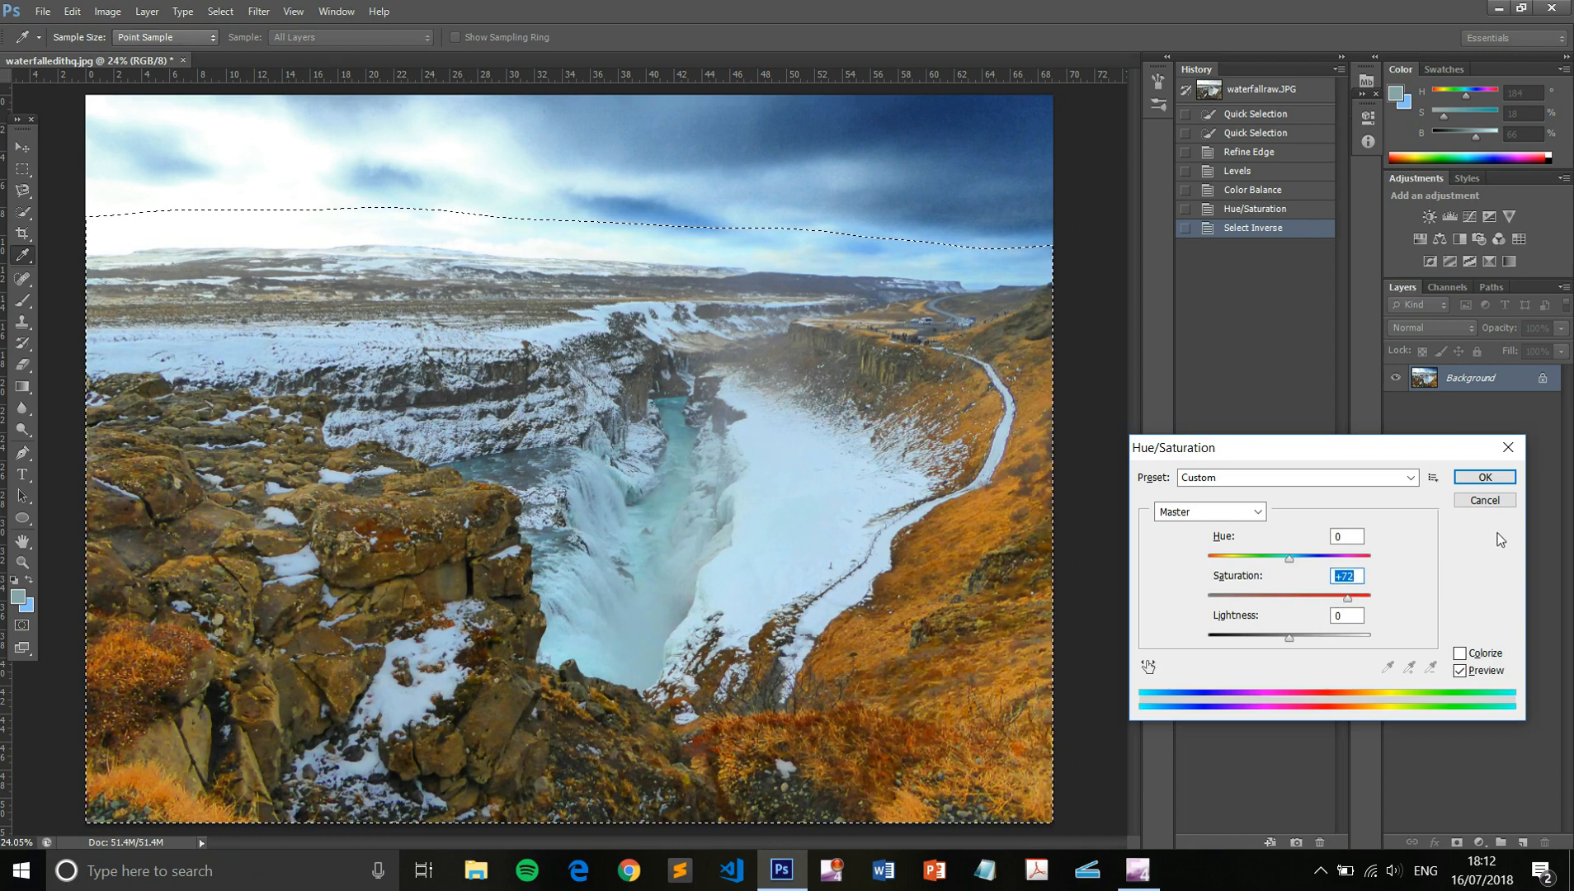
click(1485, 501)
key(w)
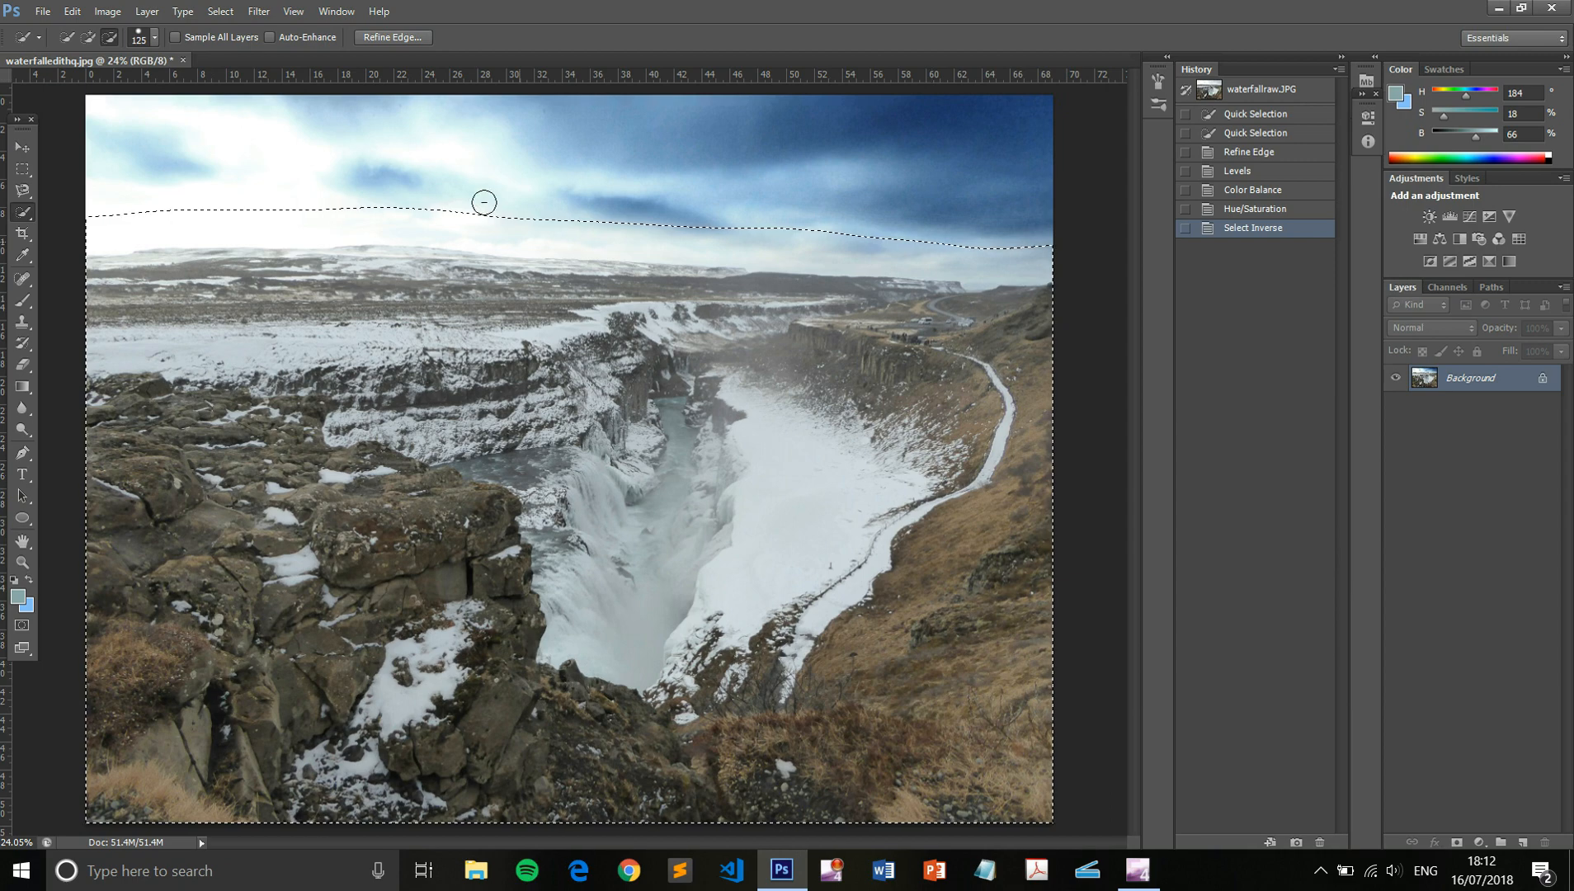
click(108, 11)
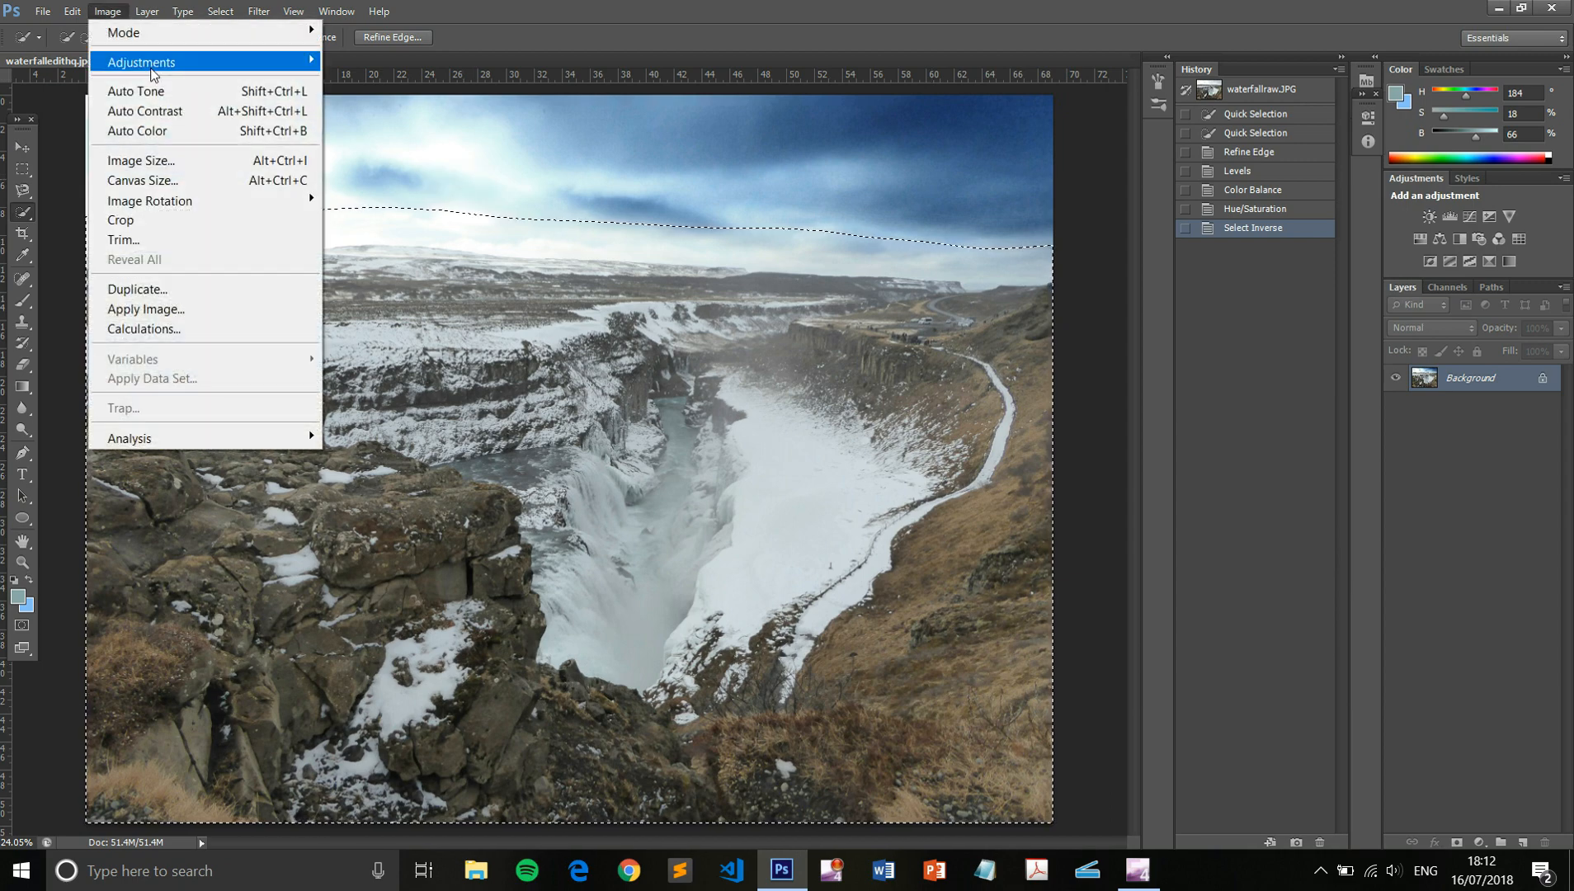
mouse_move(152, 71)
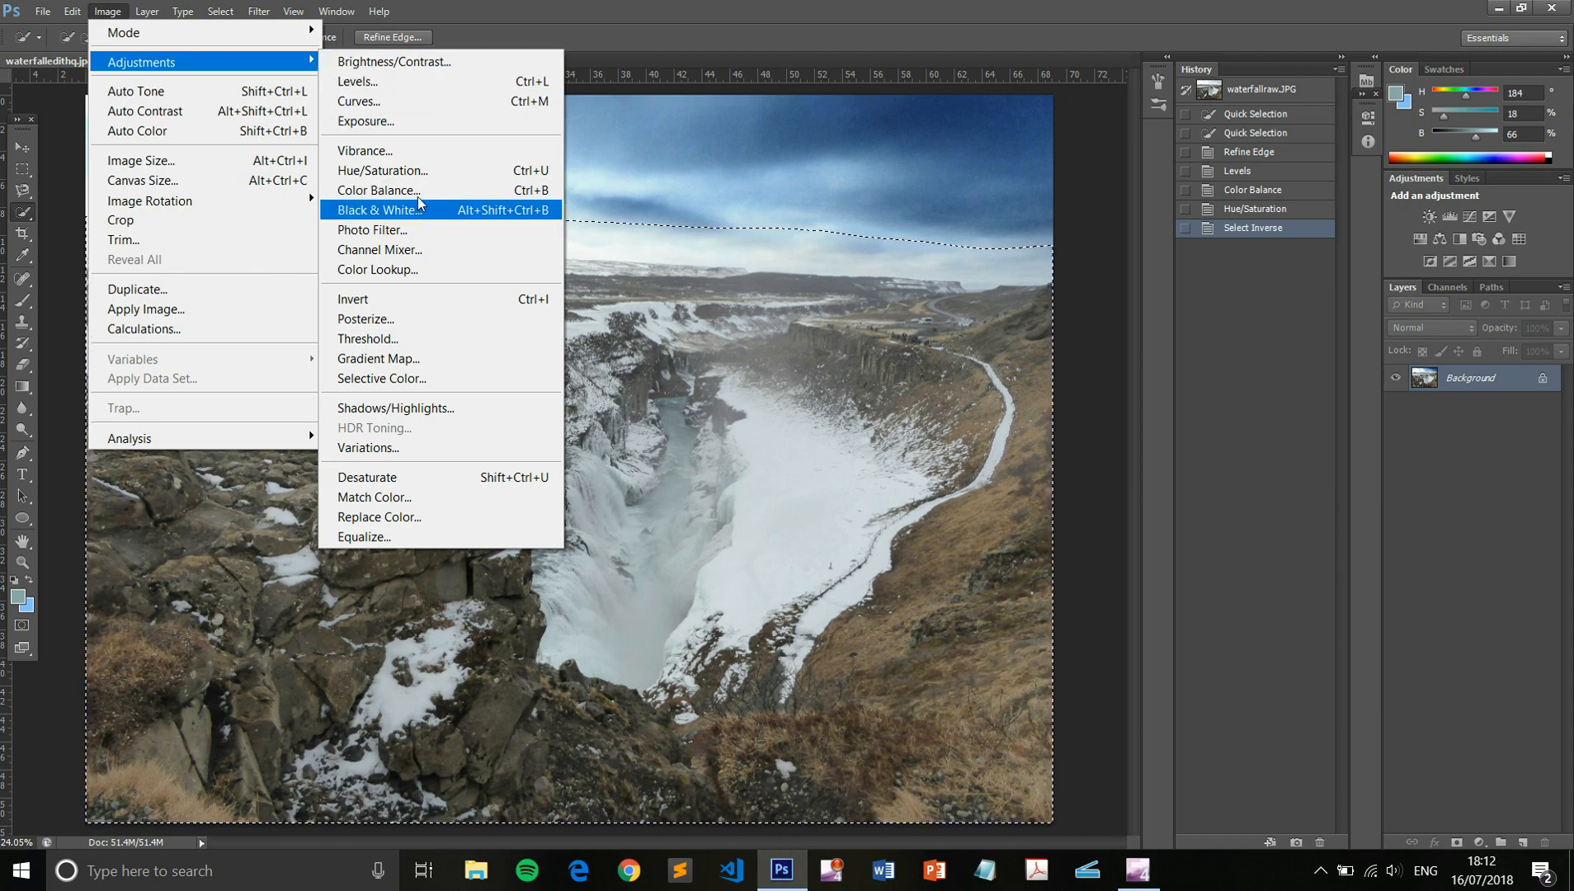
click(419, 152)
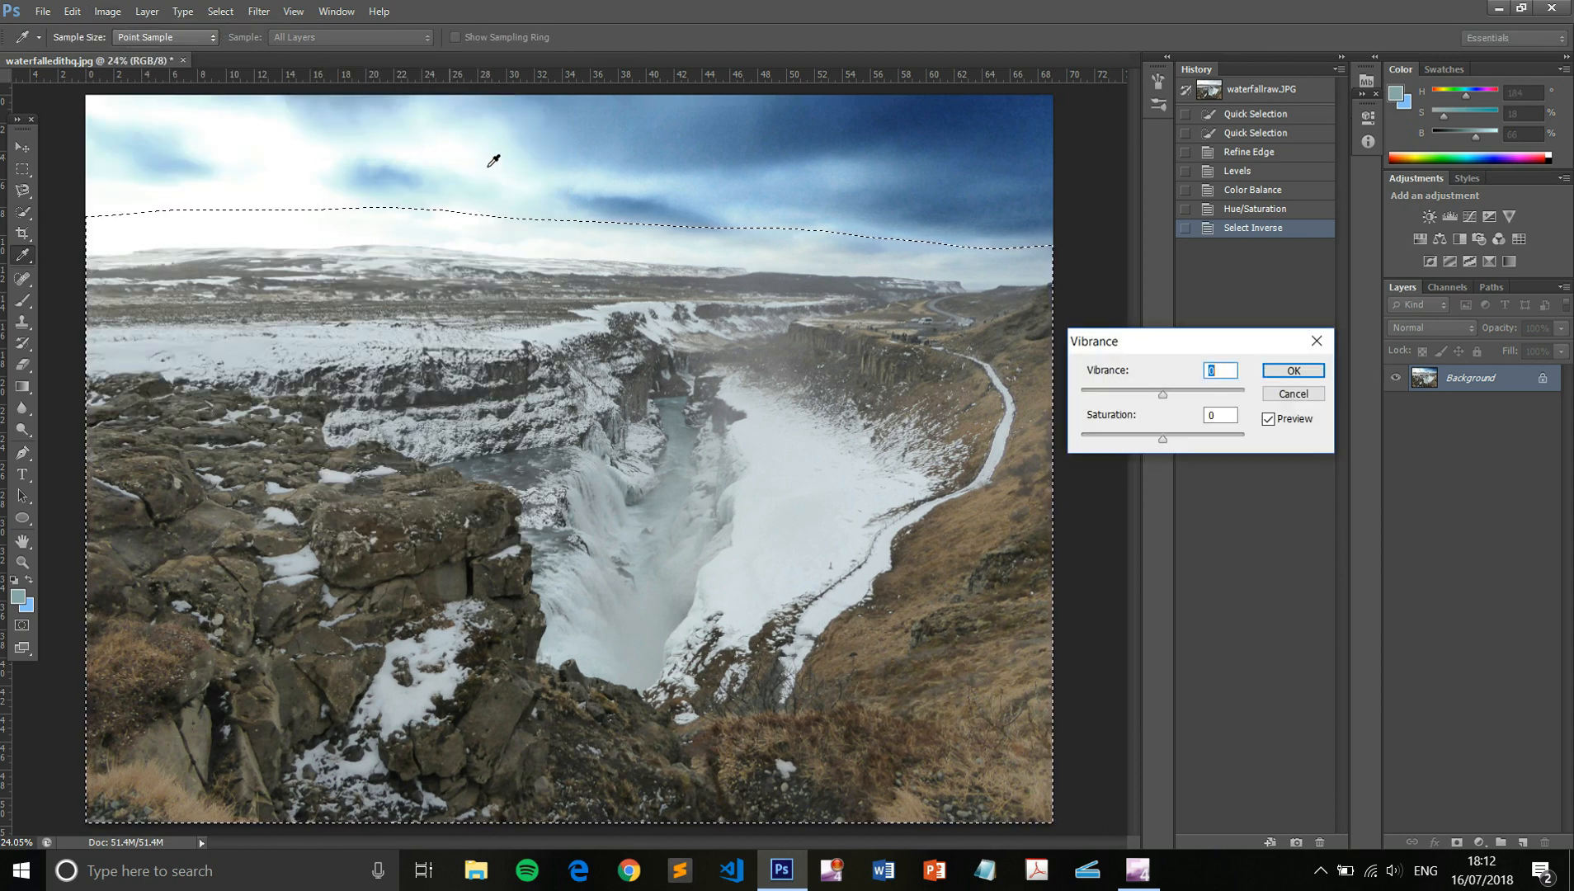
key(Escape)
- Select the landscape's brown tones with Color Range, sampling the grassy slope beside the snowy path at fuzziness 82
click(219, 12)
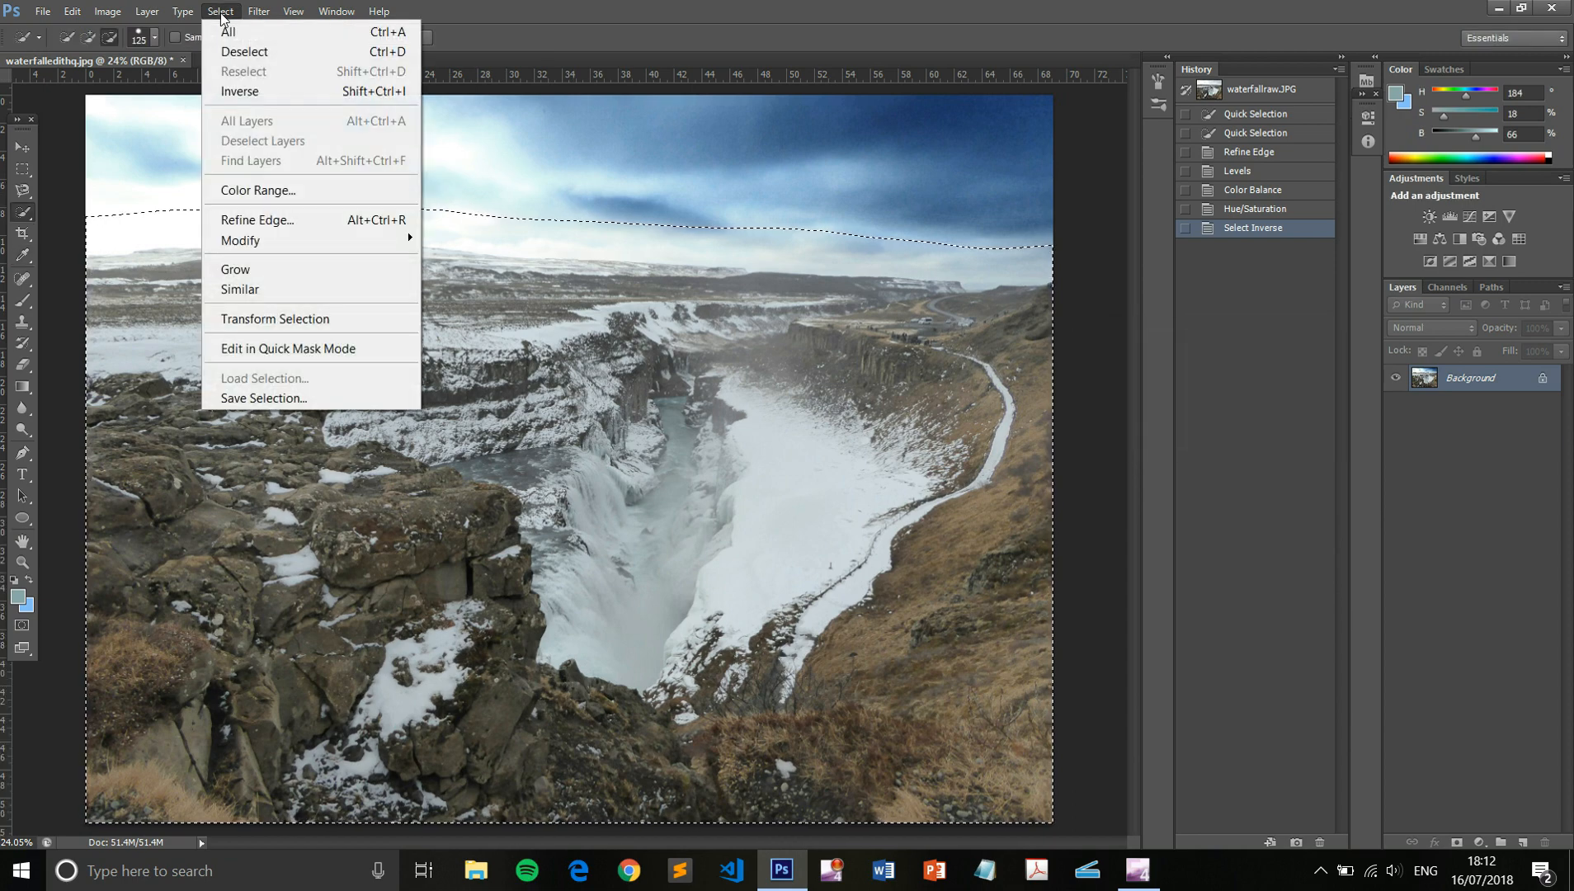
click(312, 194)
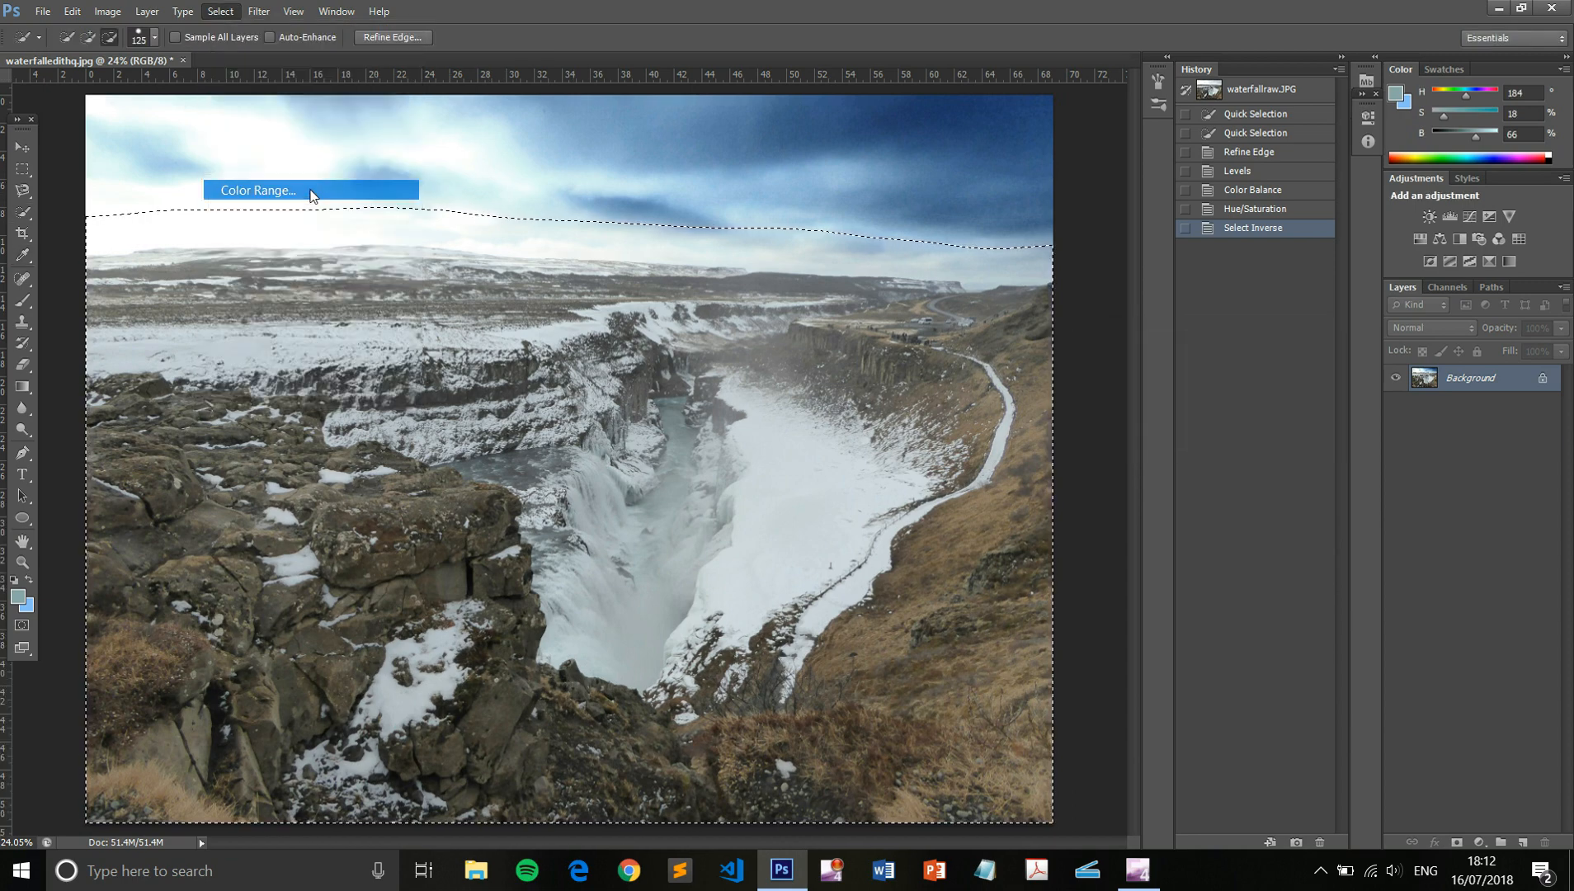
click(975, 504)
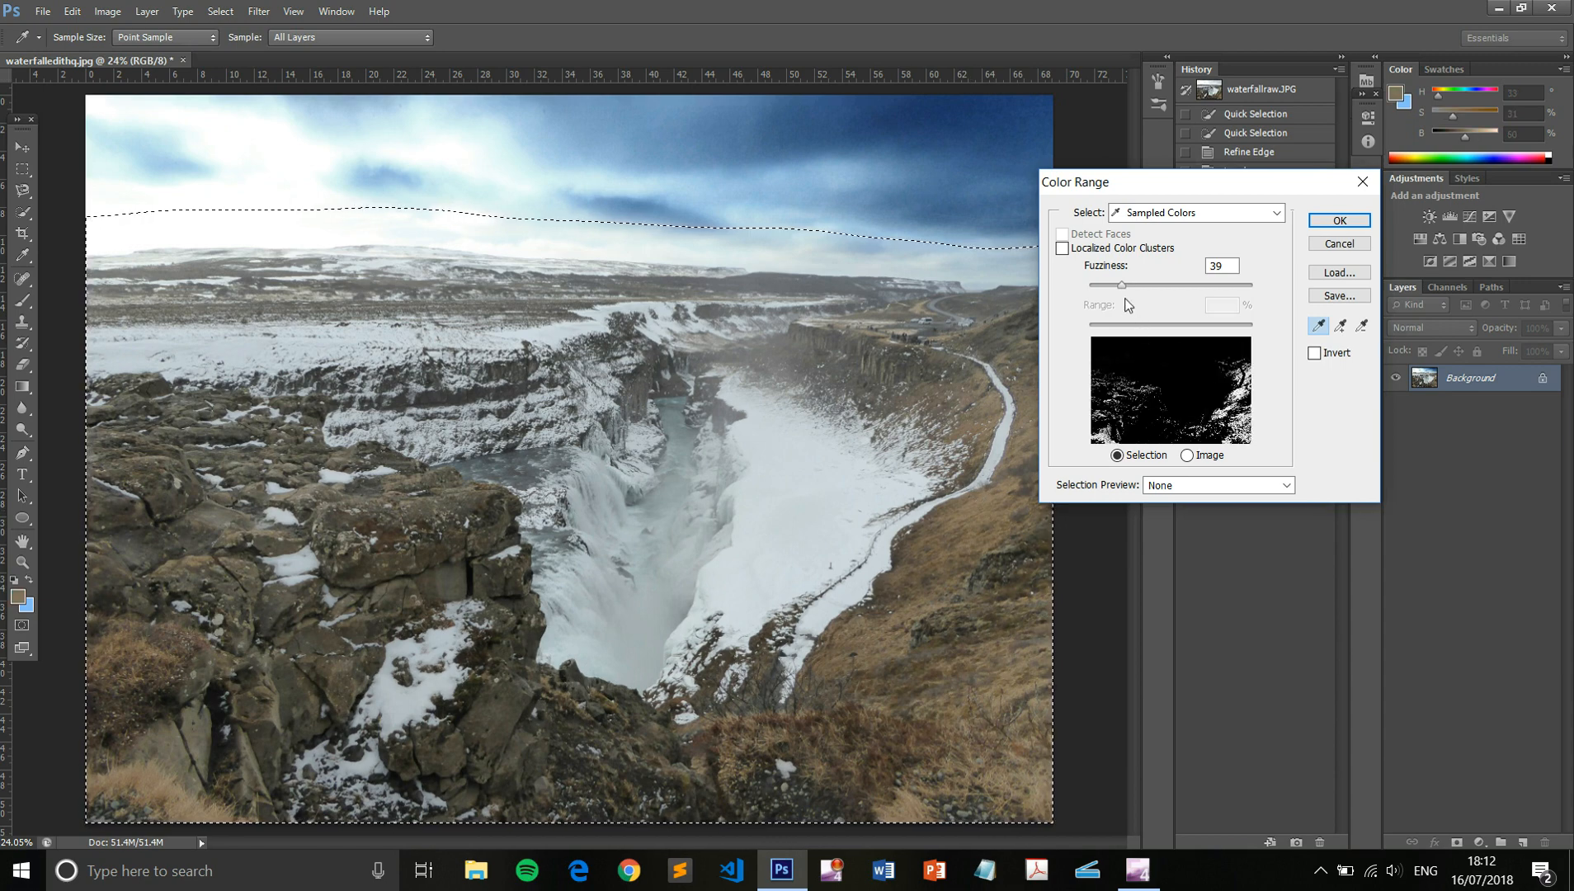
drag(1121, 285, 1152, 286)
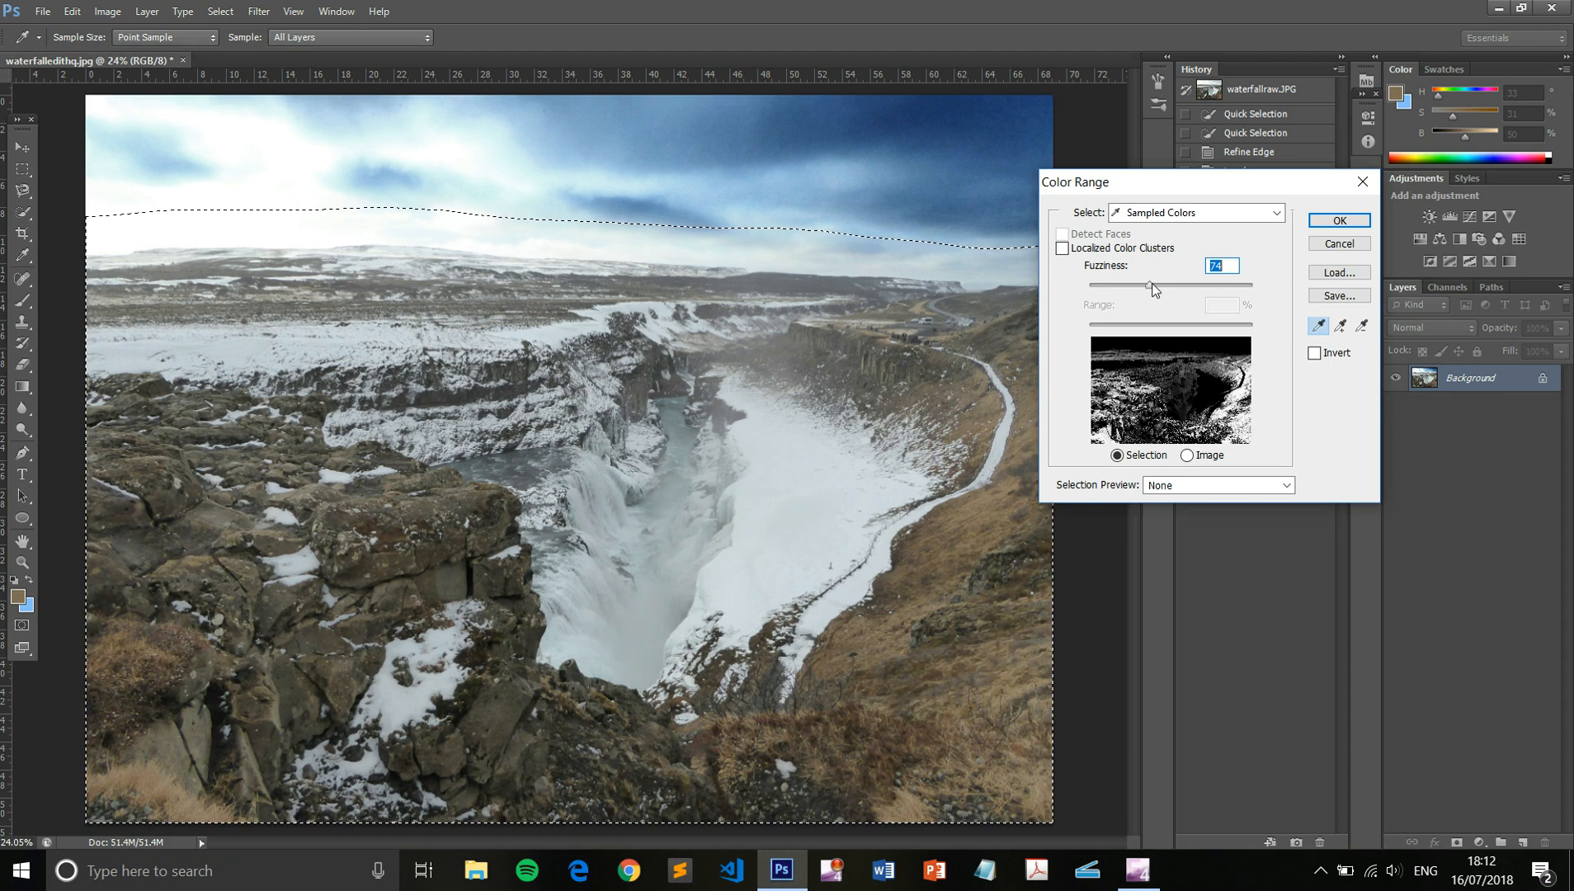
mouse_move(1155, 284)
mouse_down()
mouse_move(1206, 289)
mouse_move(1110, 299)
mouse_move(1175, 300)
mouse_move(1156, 301)
mouse_up()
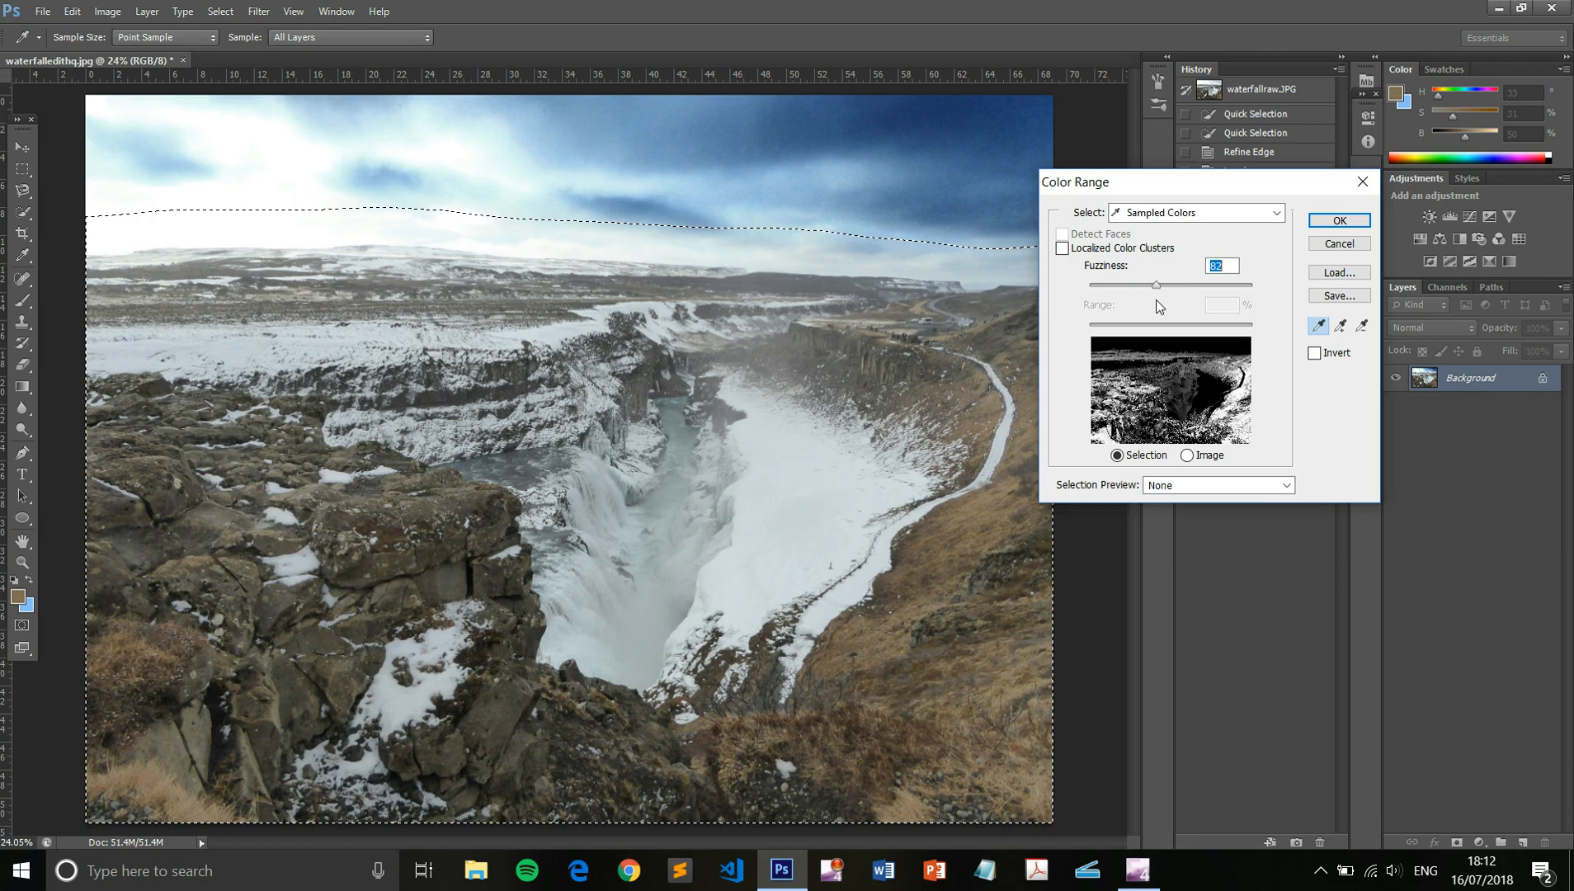
click(1340, 219)
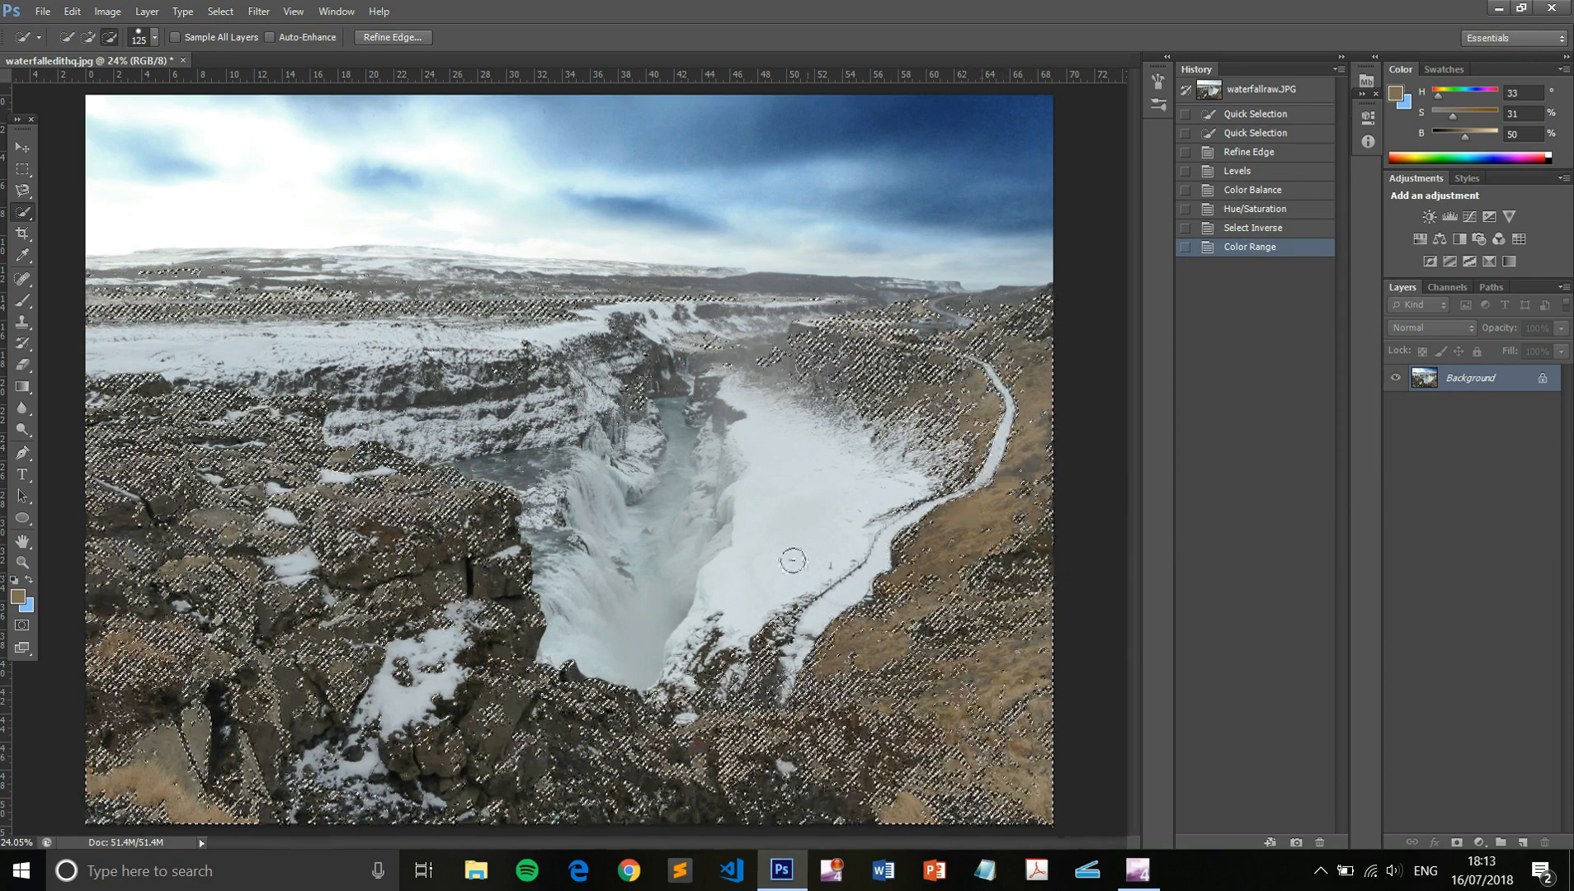
click(406, 38)
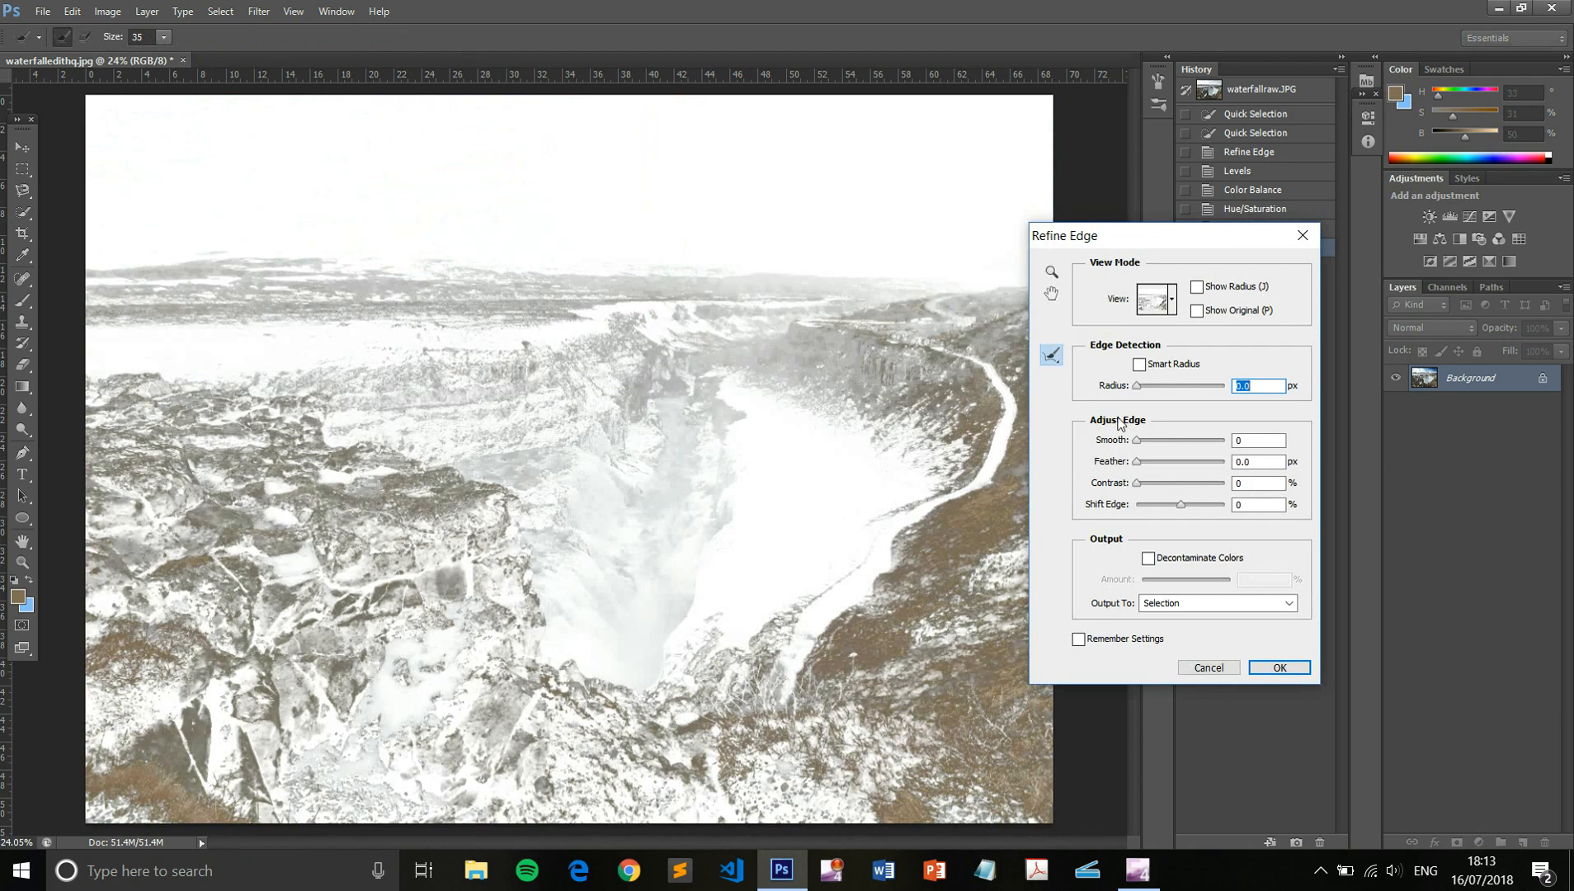
click(1206, 668)
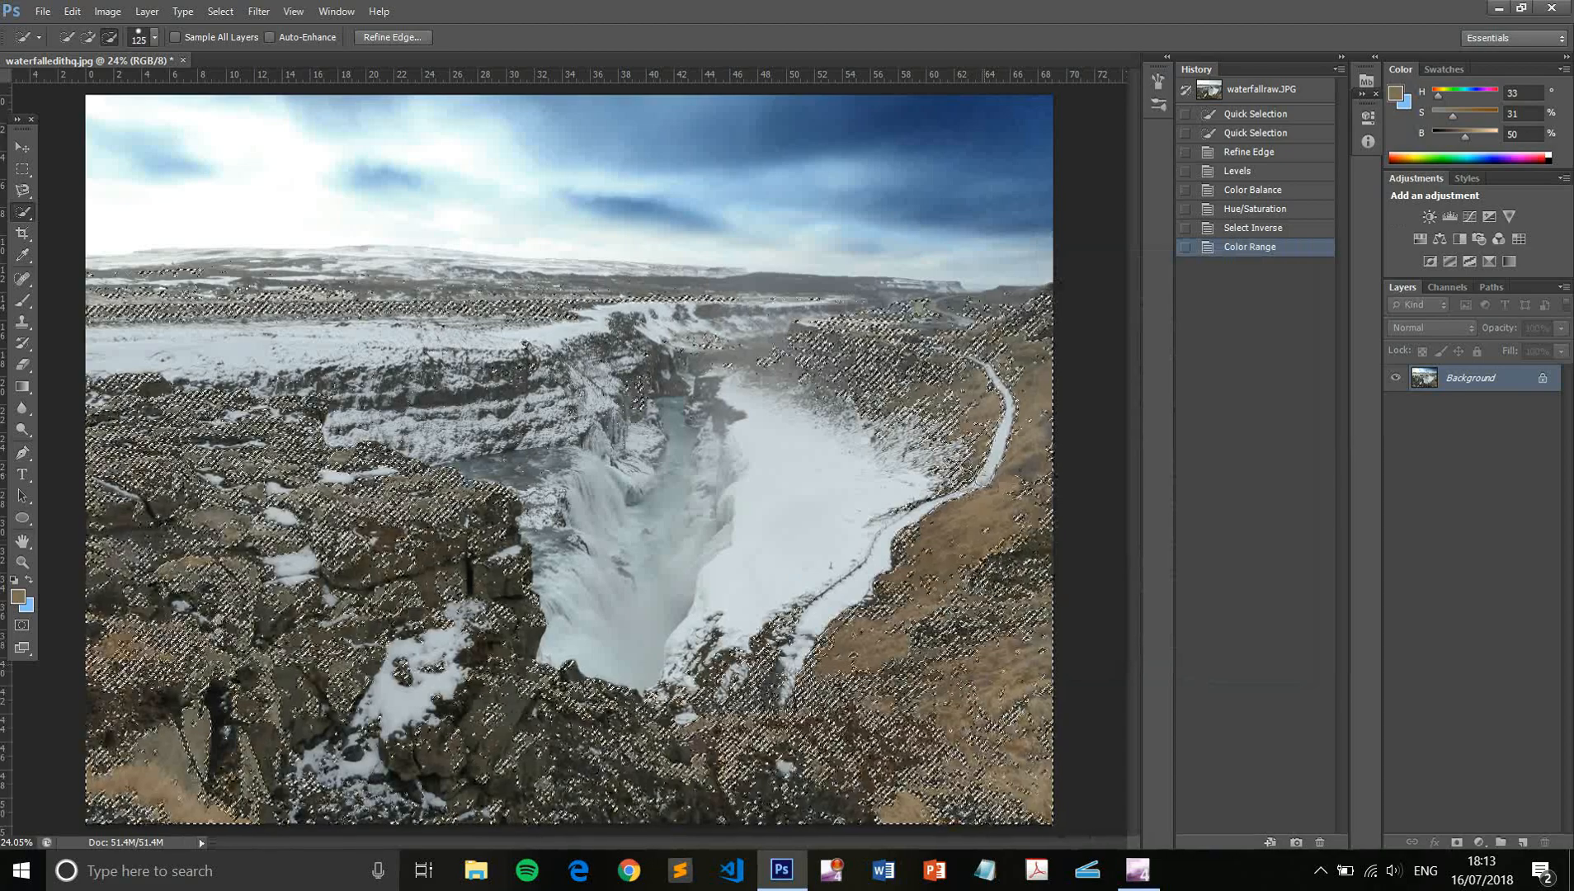
- Set up a Vibrance adjustment on the brown areas with vibrance +100 and saturation +4, comparing it with the unadjusted image
click(107, 11)
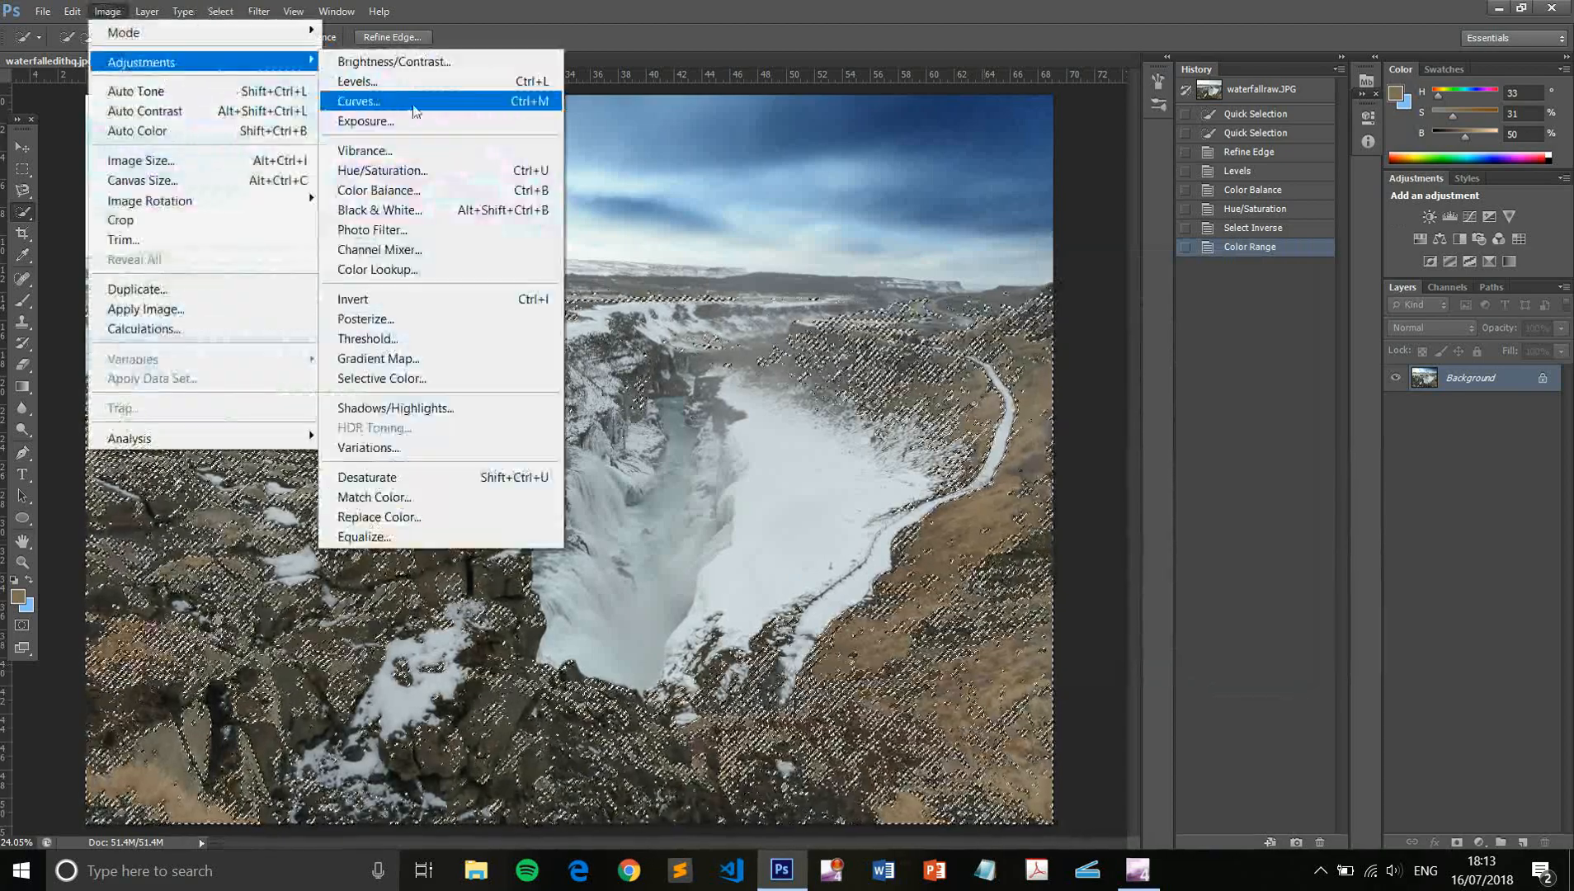
click(425, 153)
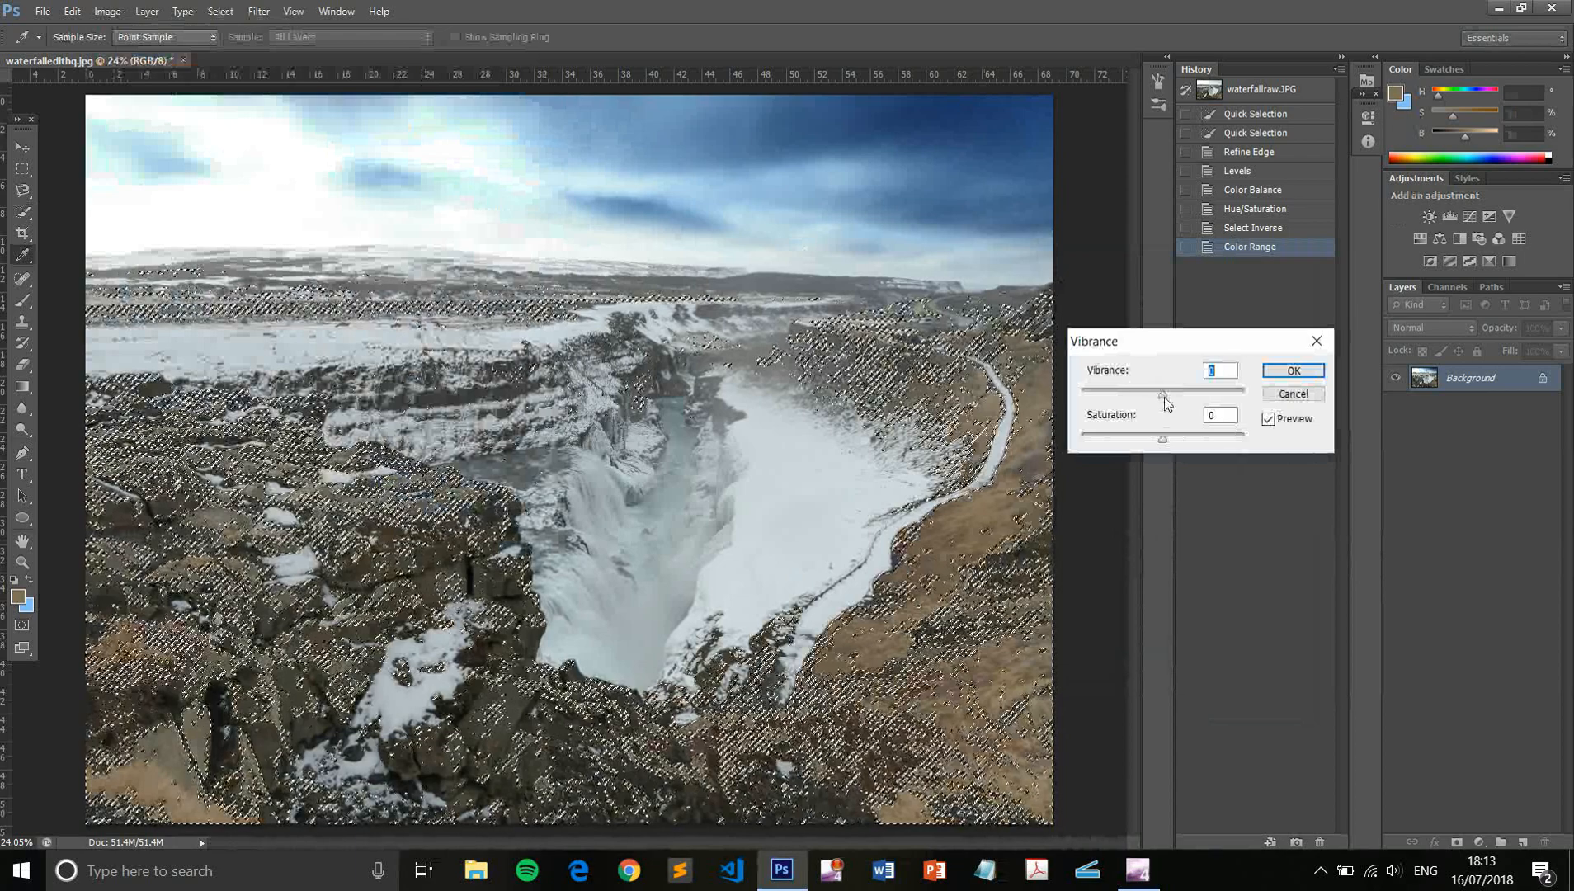
drag(1163, 394, 1354, 385)
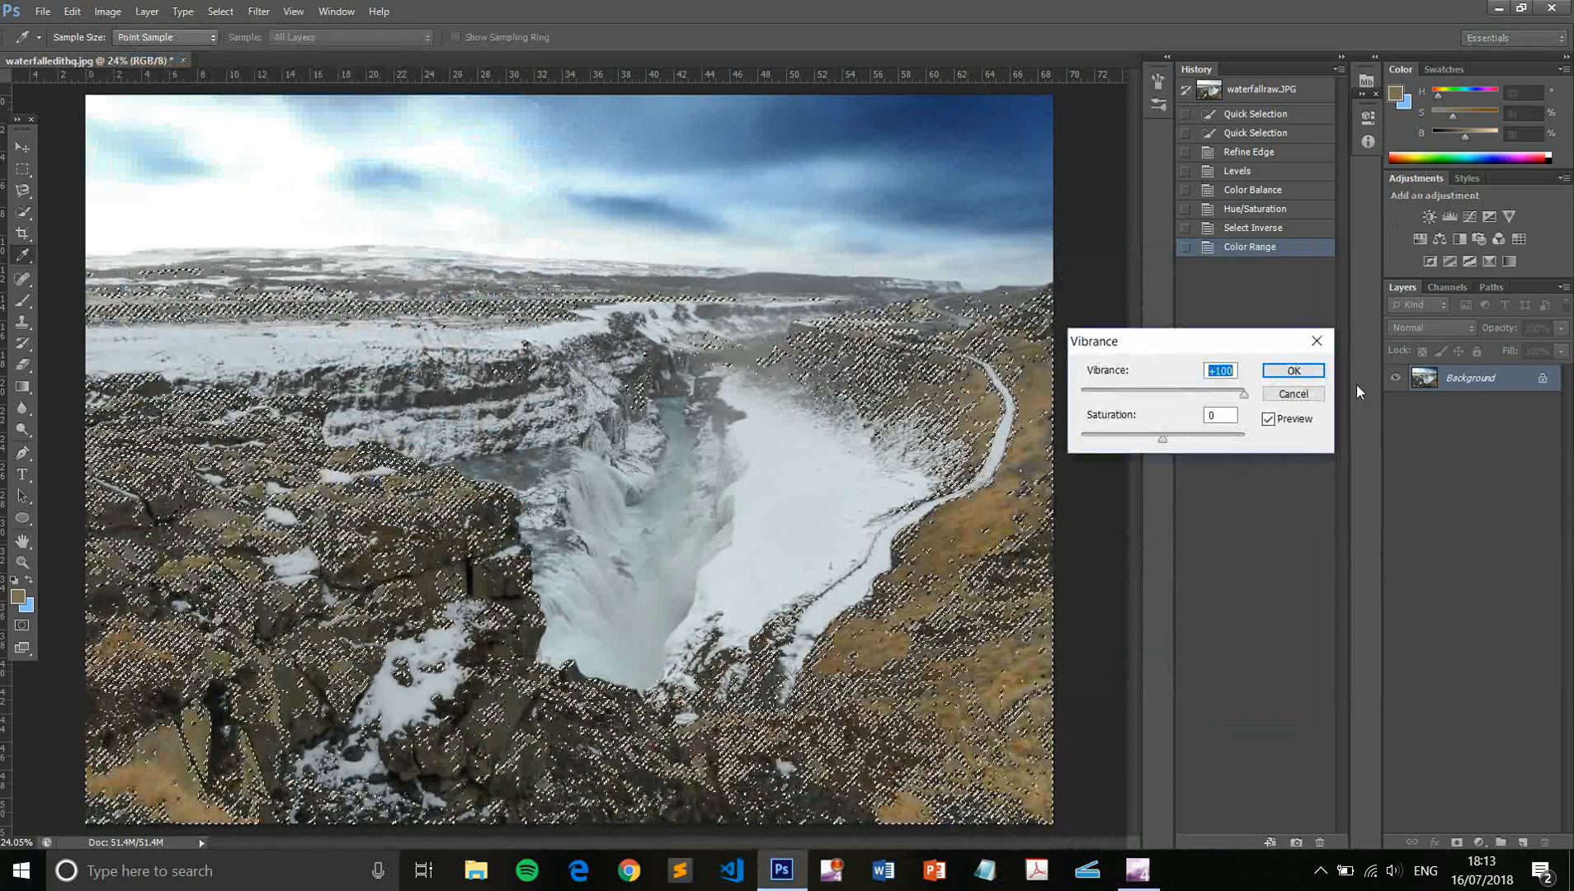
click(1269, 420)
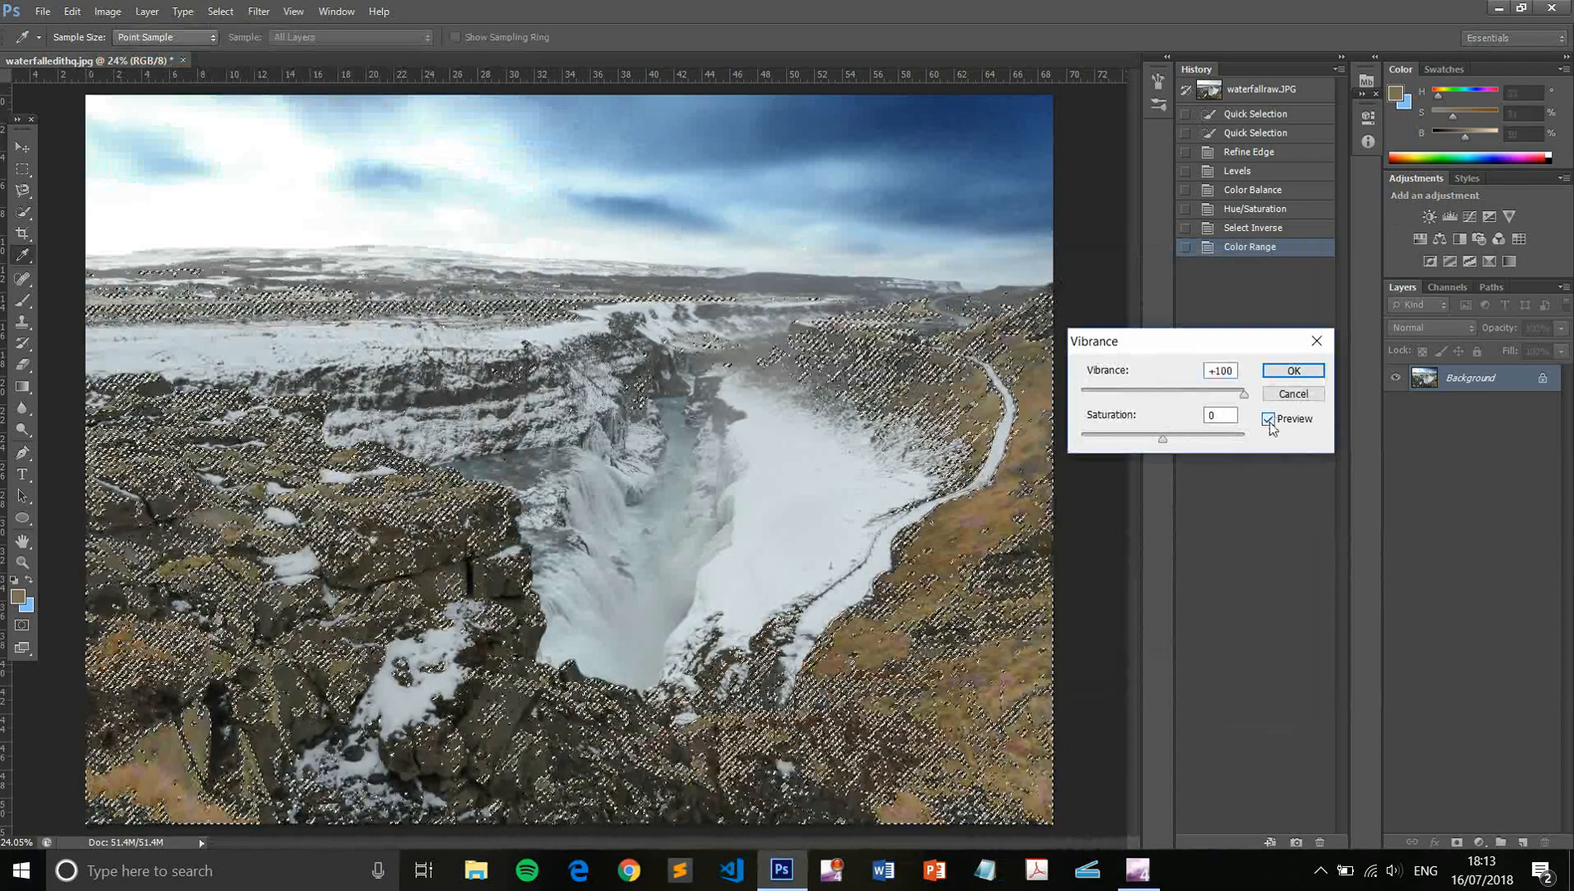
click(1270, 419)
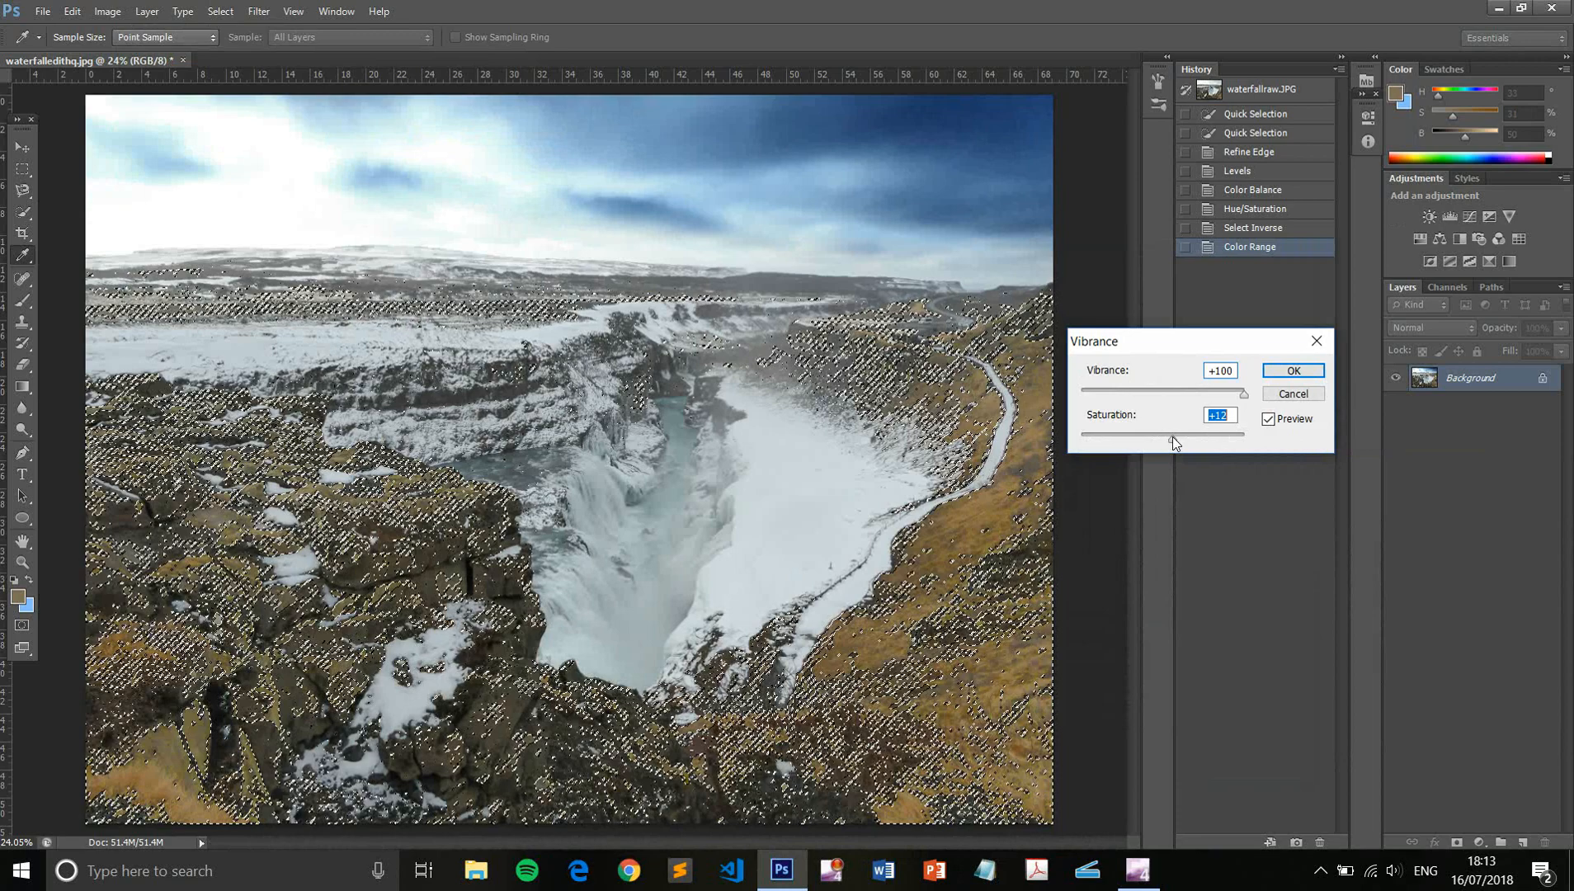
drag(1172, 436, 1167, 436)
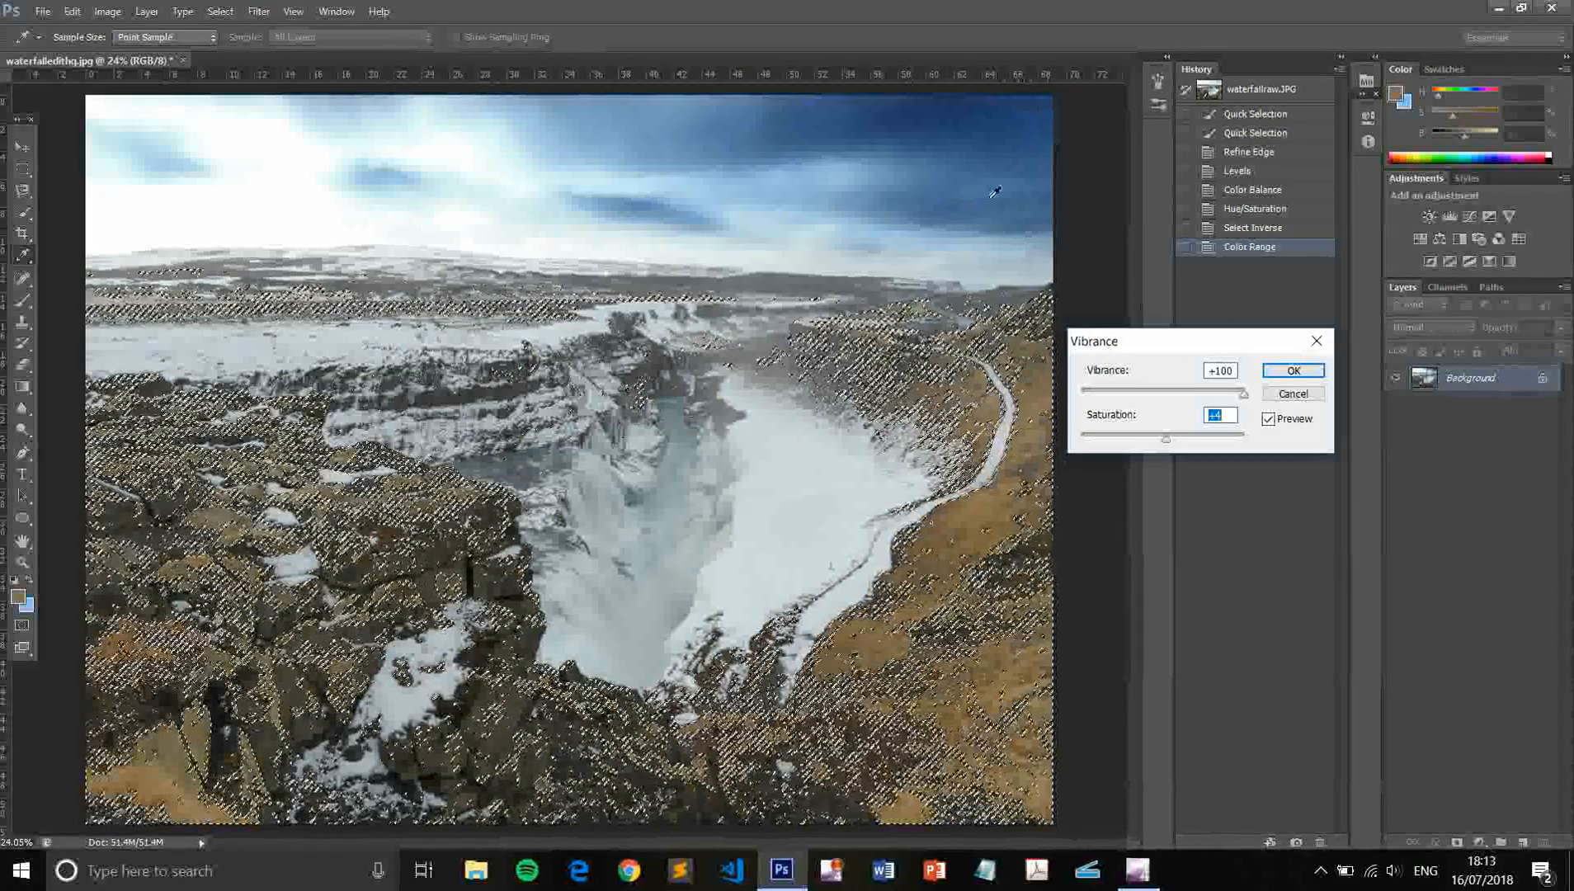
click(1270, 419)
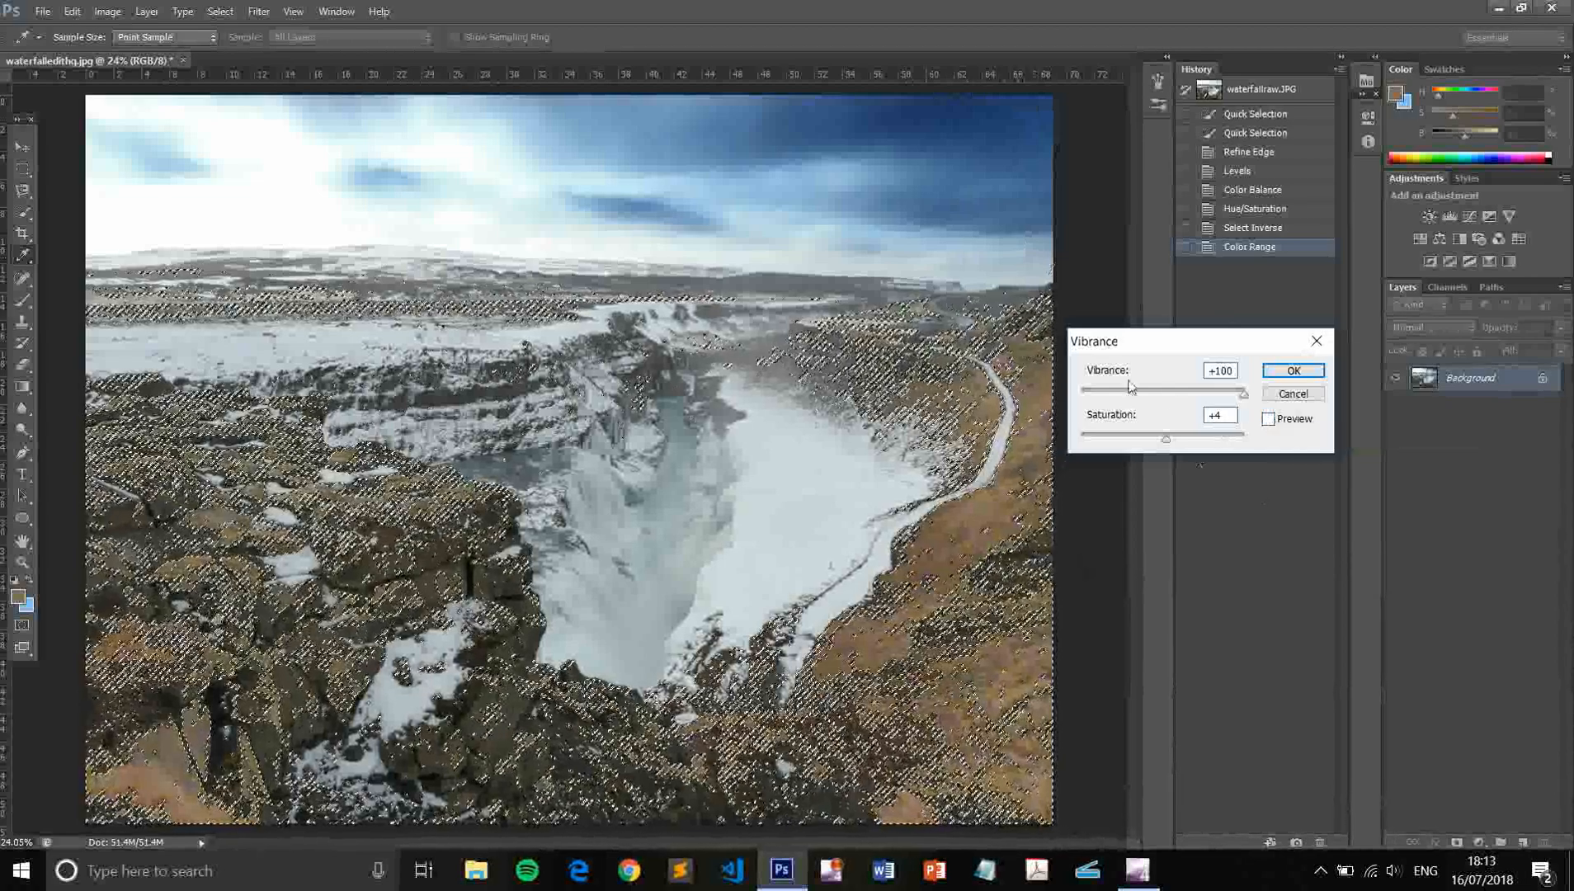
click(1269, 419)
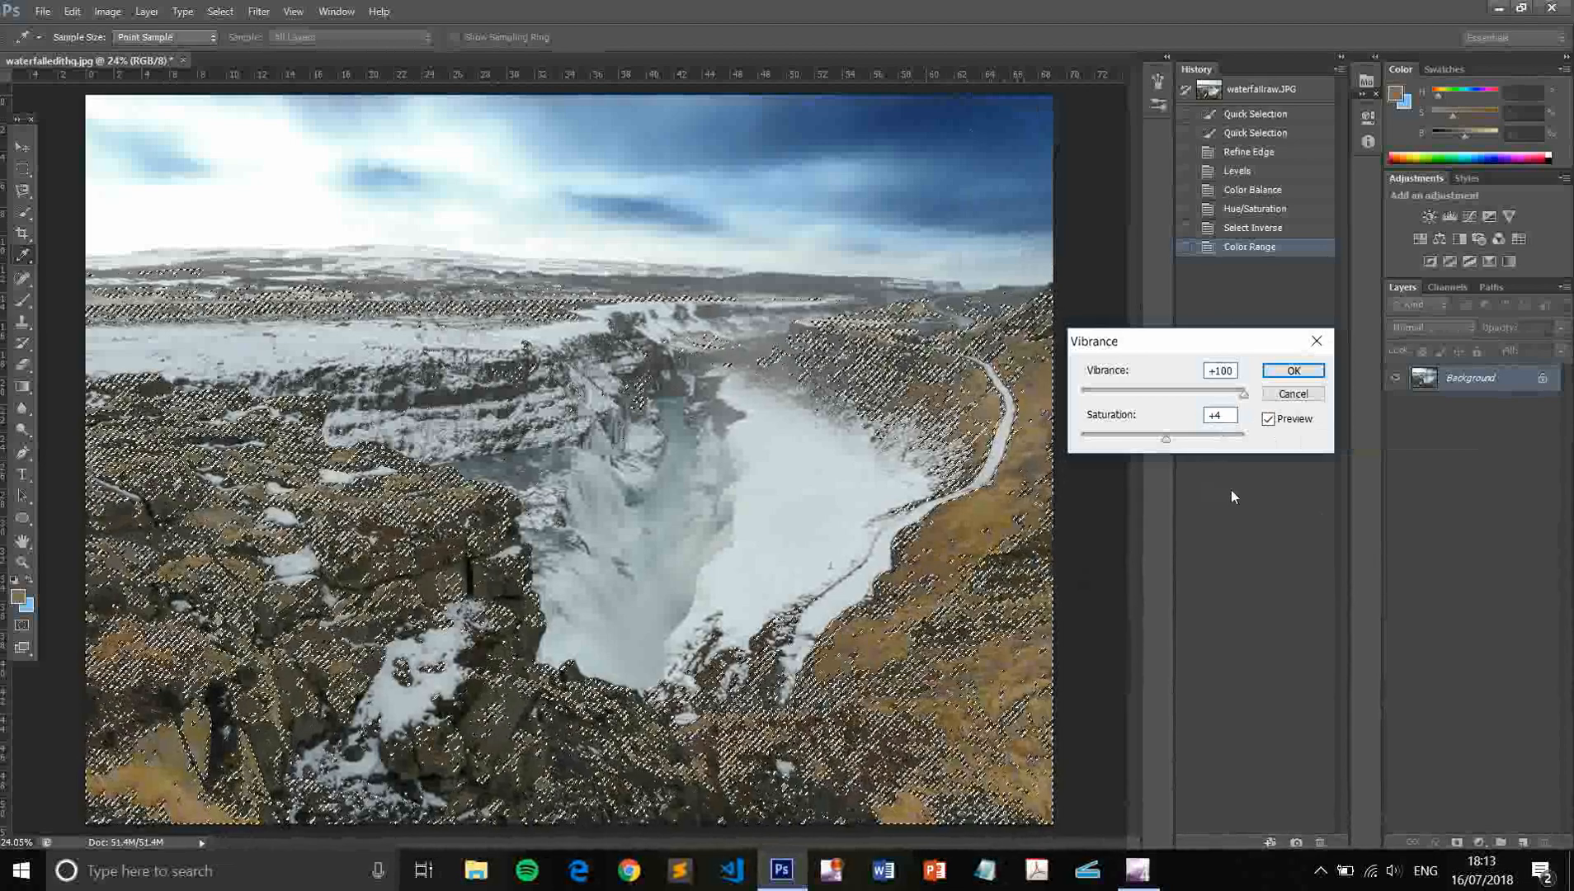
- Search the web for "colour wheel" in the Edge browser and show the image results
click(252, 885)
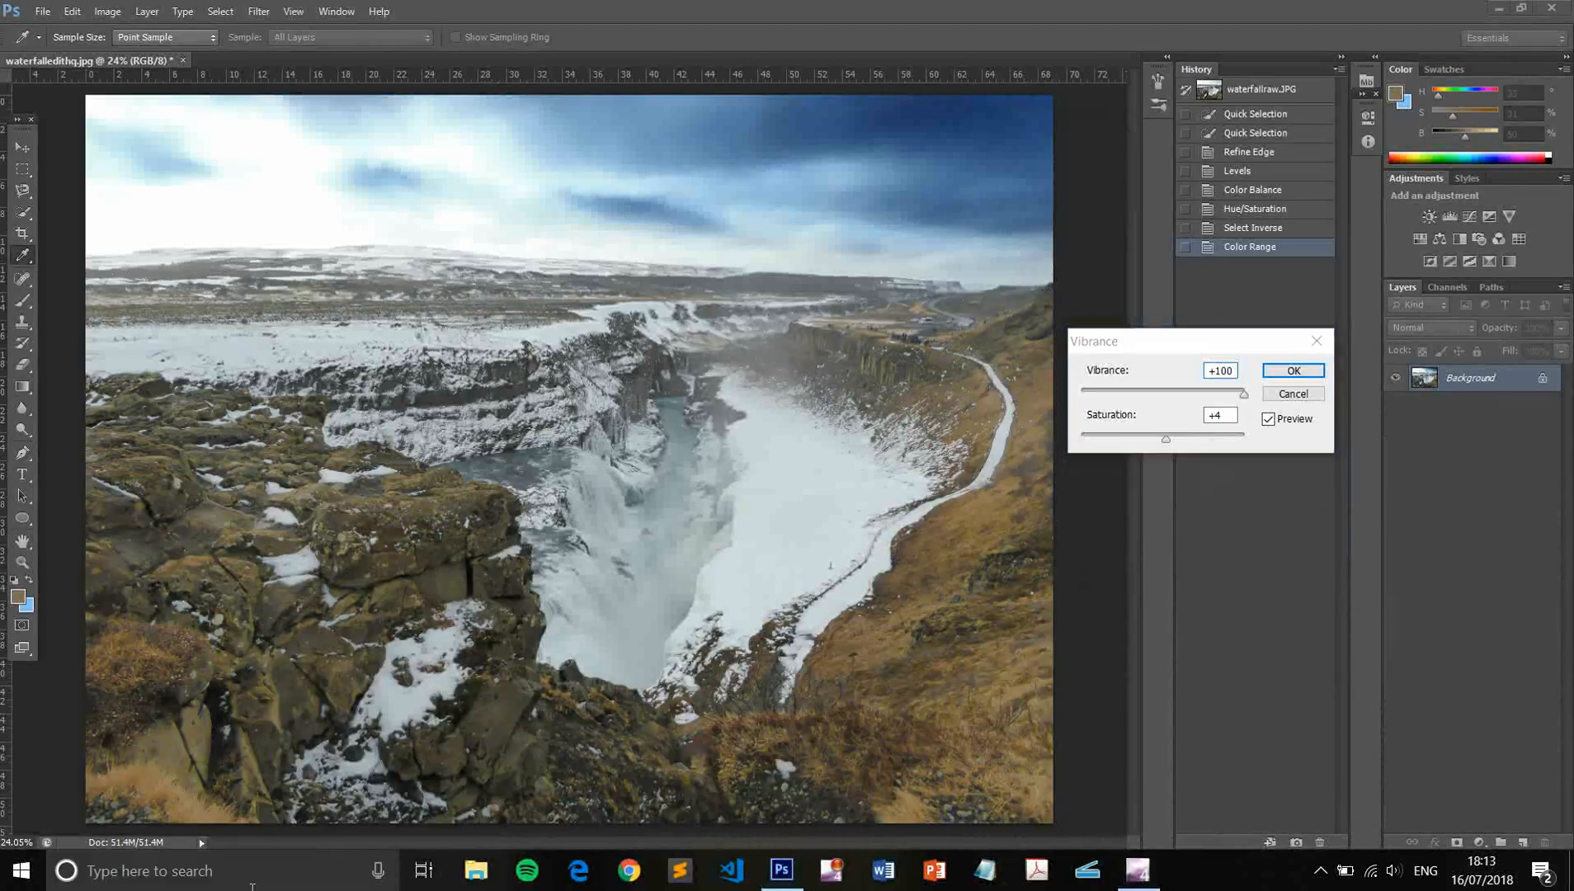
text(colour)
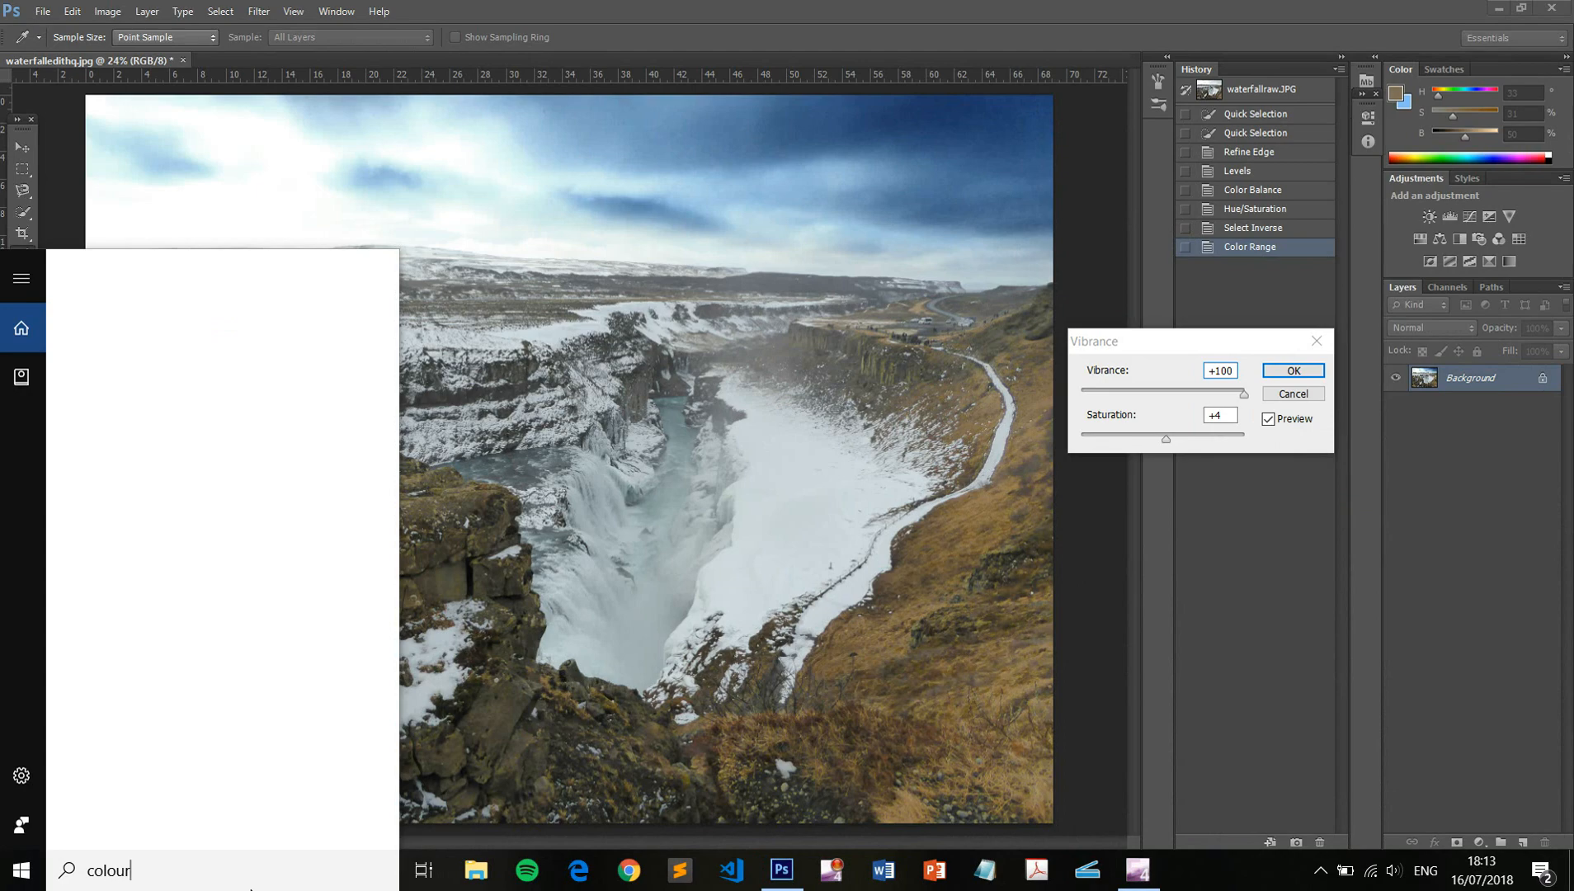
text( wheel)
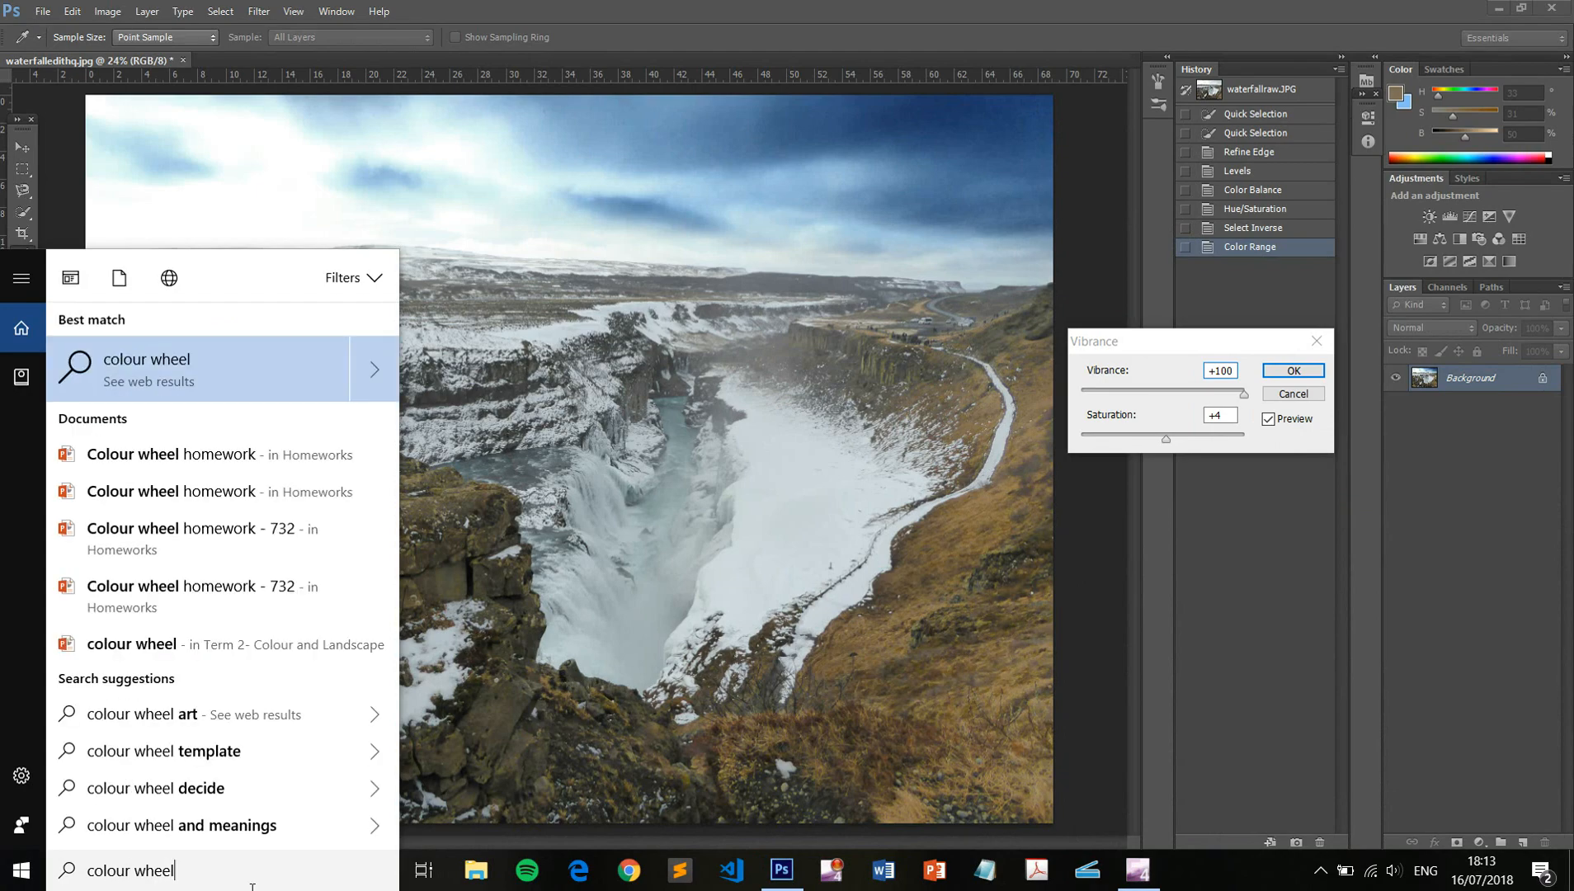
key(Return)
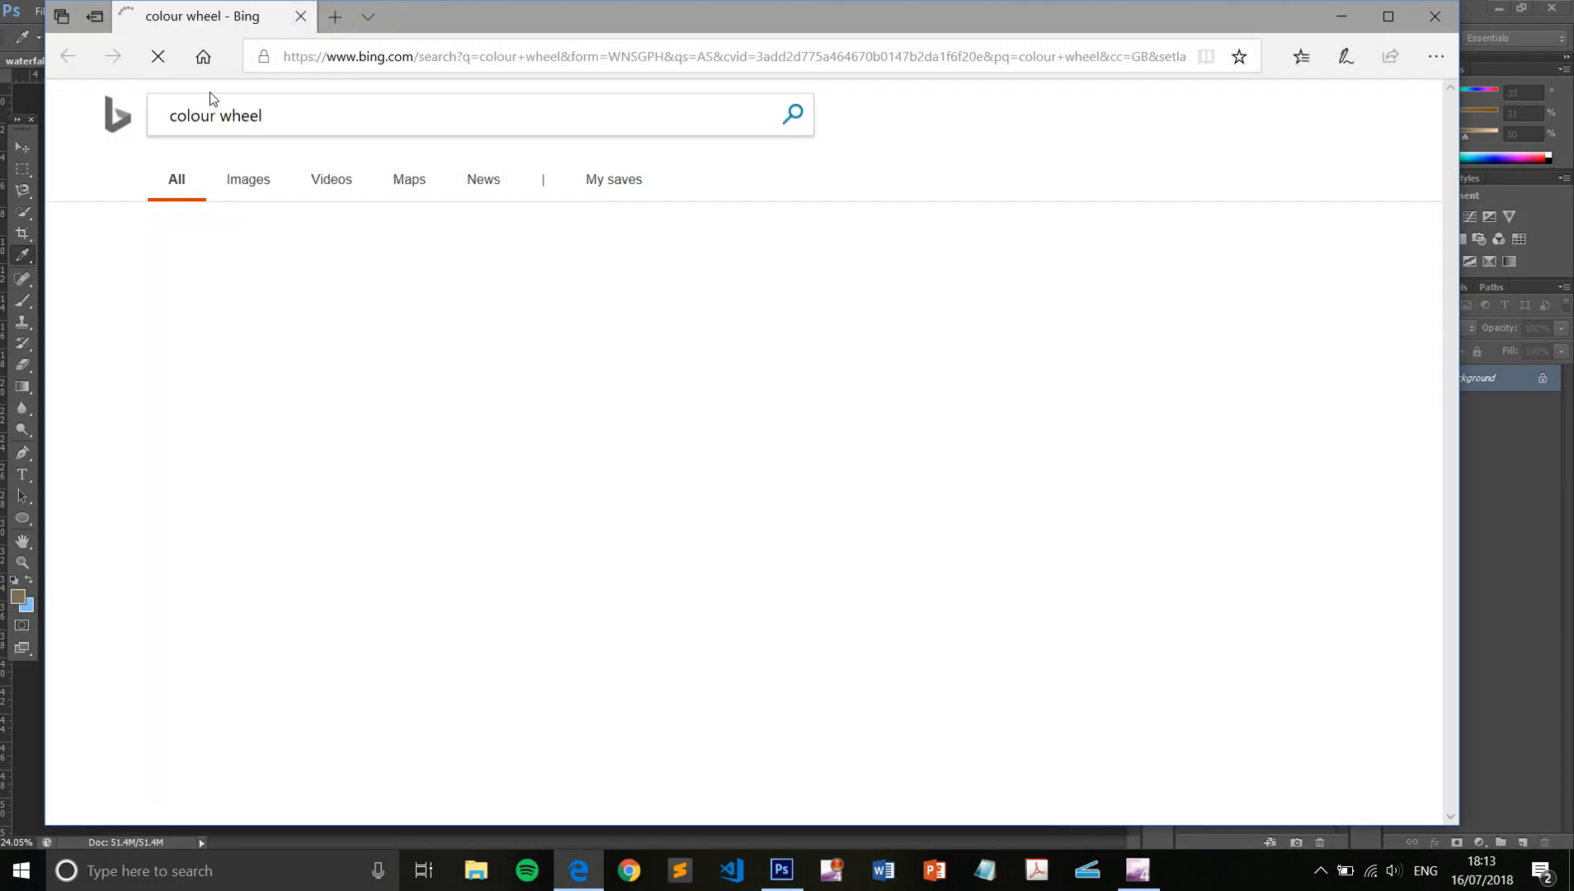
click(247, 181)
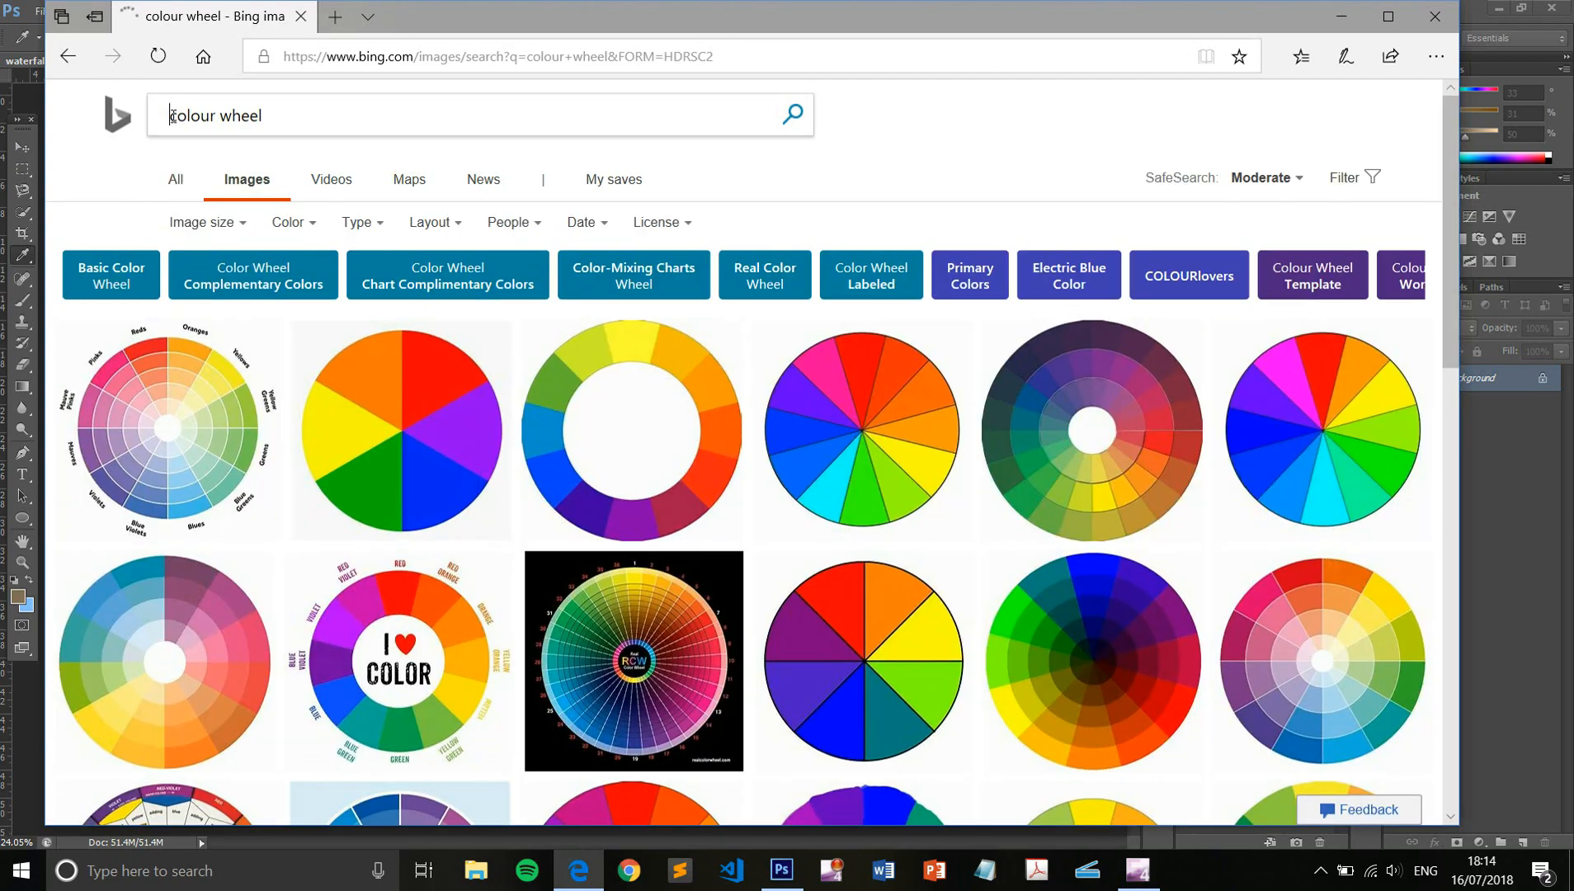
- Refine the web image search to "simple colour wheel", examine the colour relationships, and return to the waterfall photo in Photoshop
click(173, 116)
text(simple)
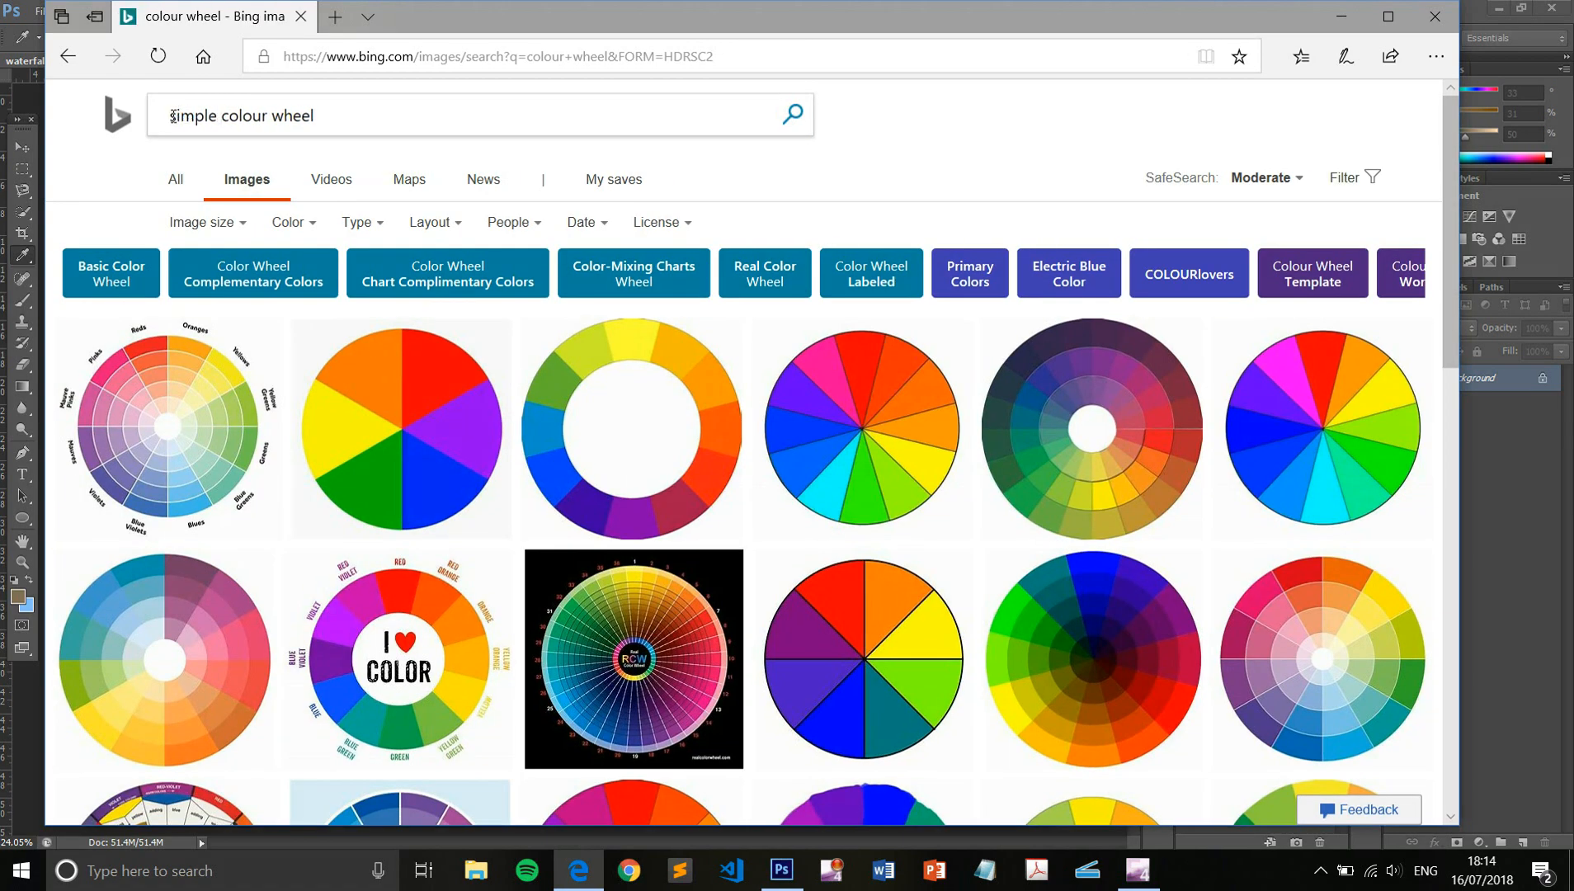
key(Return)
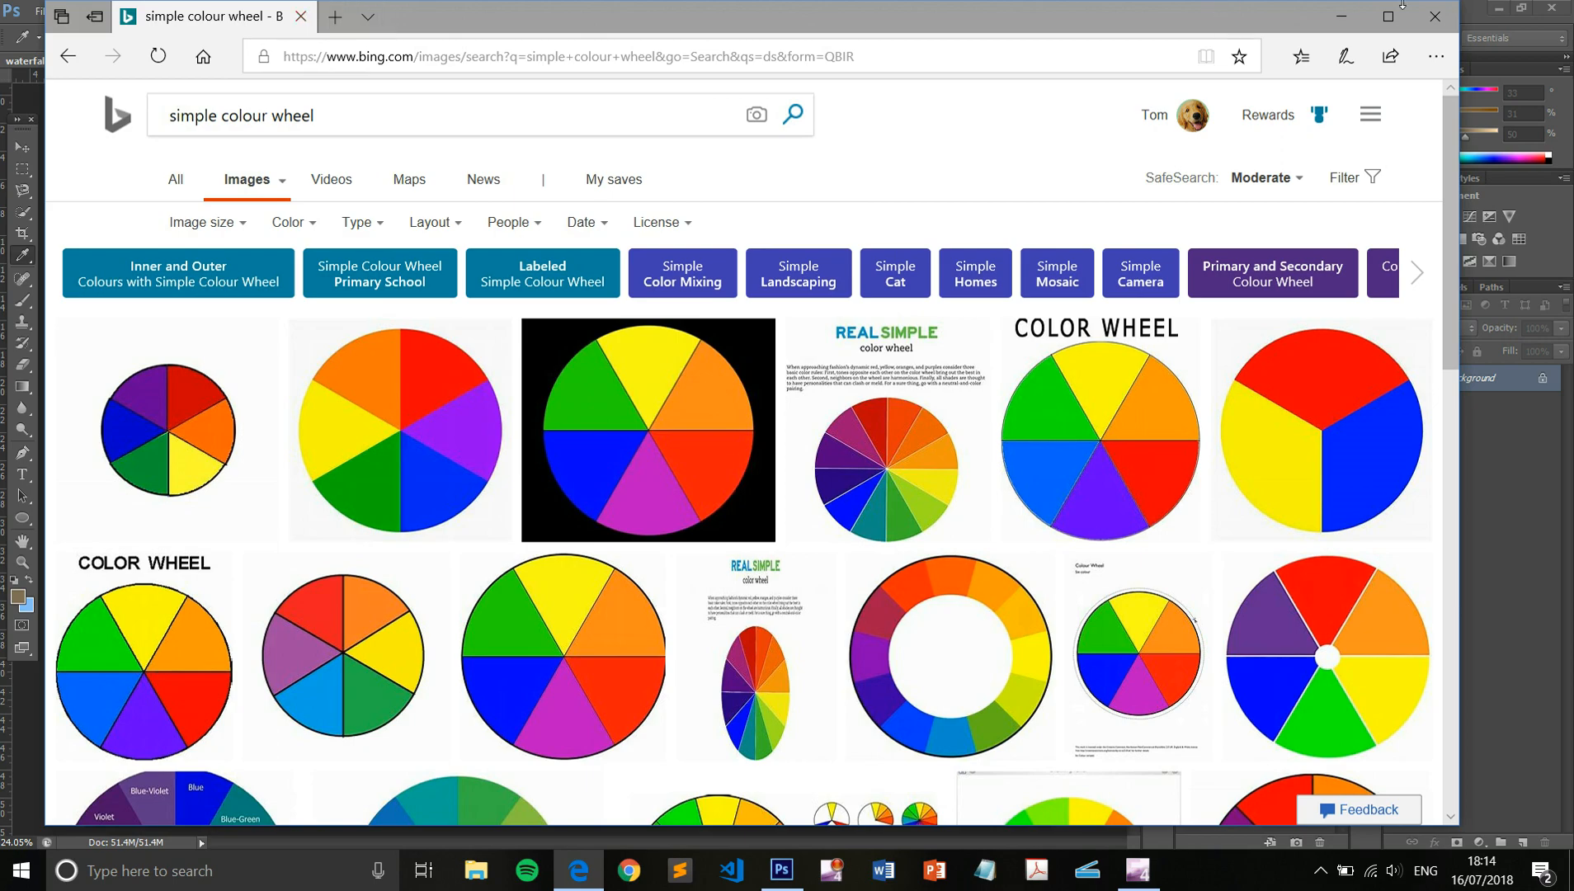
click(1435, 16)
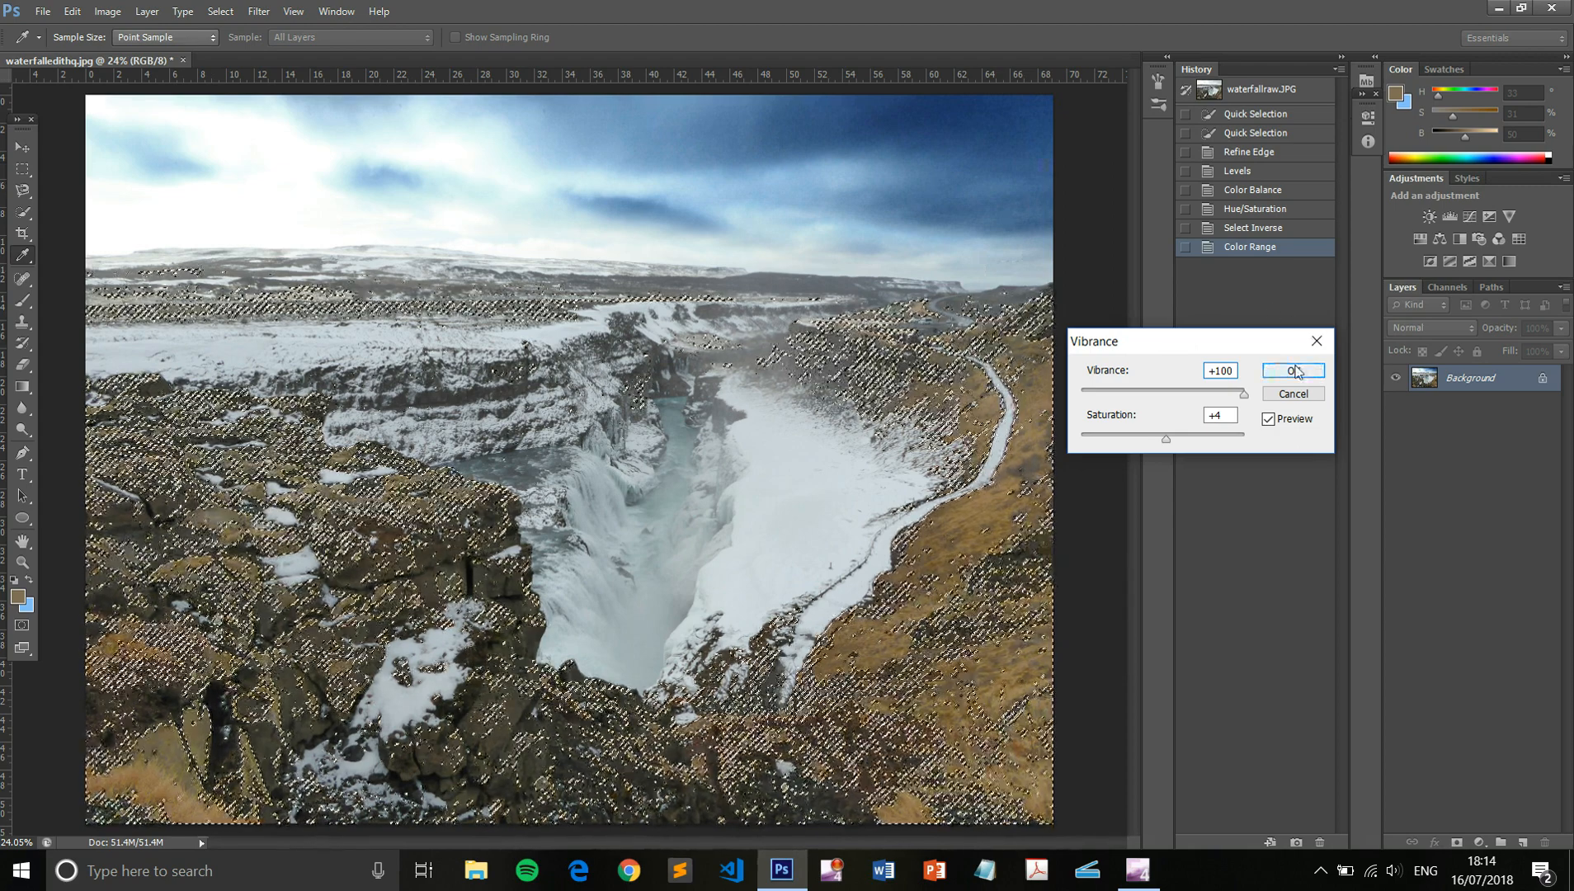
- Apply the Vibrance adjustment of +100 vibrance and +4 saturation to the brown areas and deselect them
click(1295, 370)
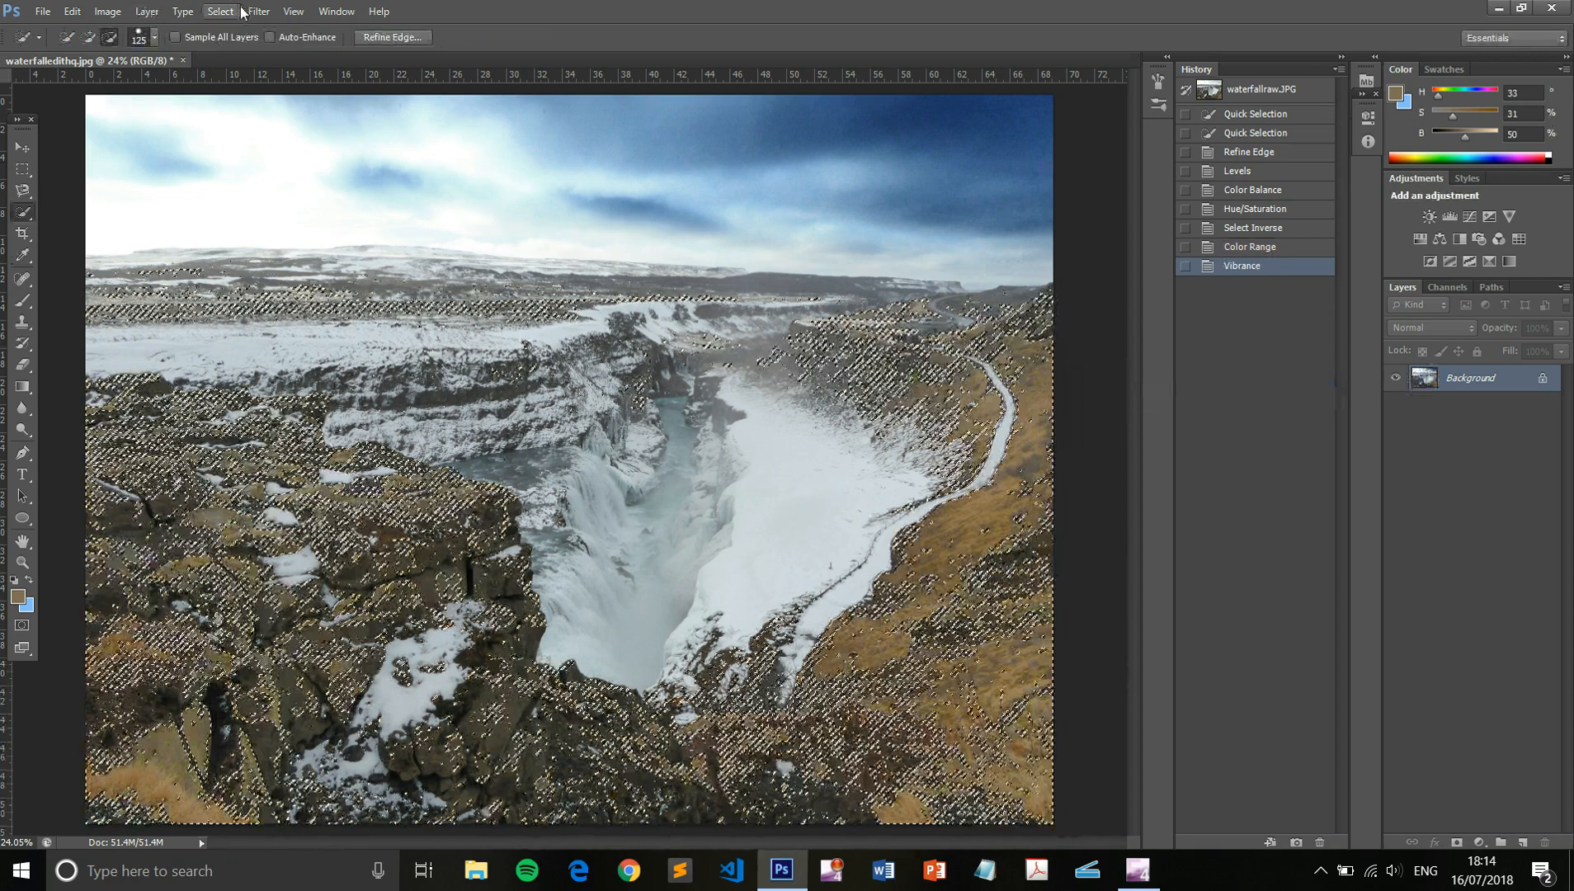
click(221, 10)
click(241, 53)
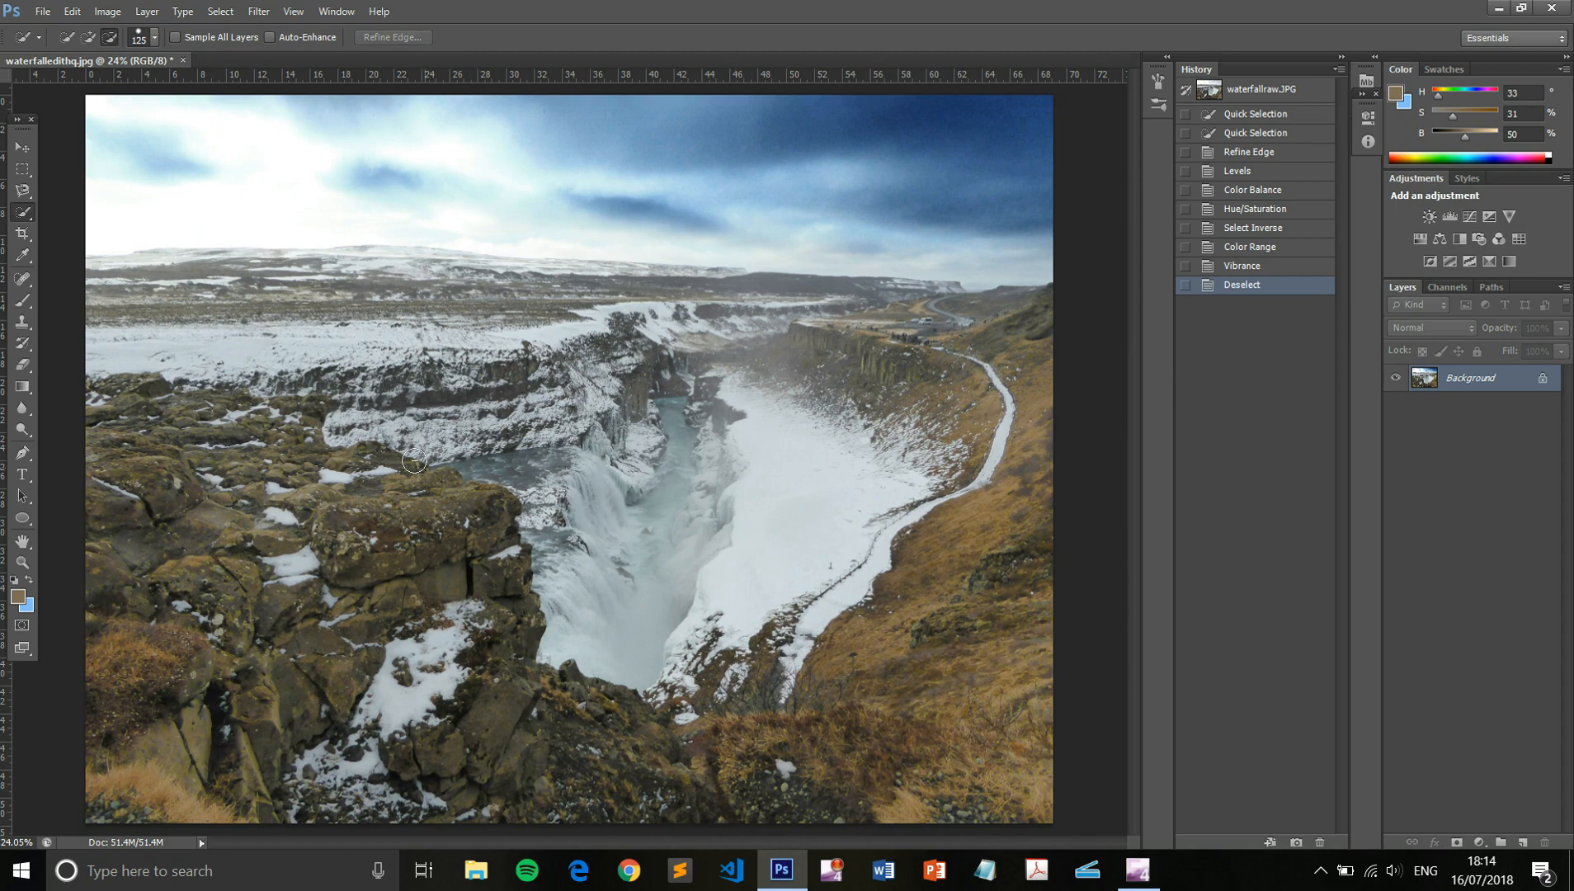
- Select the rocky foreground cliff with the Quick Selection tool and trim the stray part along the selection's lower edge
click(88, 37)
mouse_move(252, 496)
mouse_down()
mouse_move(142, 434)
mouse_move(128, 392)
mouse_move(357, 545)
mouse_move(424, 564)
mouse_move(476, 632)
mouse_move(464, 490)
mouse_move(353, 465)
mouse_move(501, 773)
mouse_move(241, 766)
mouse_move(170, 745)
mouse_move(155, 718)
mouse_up()
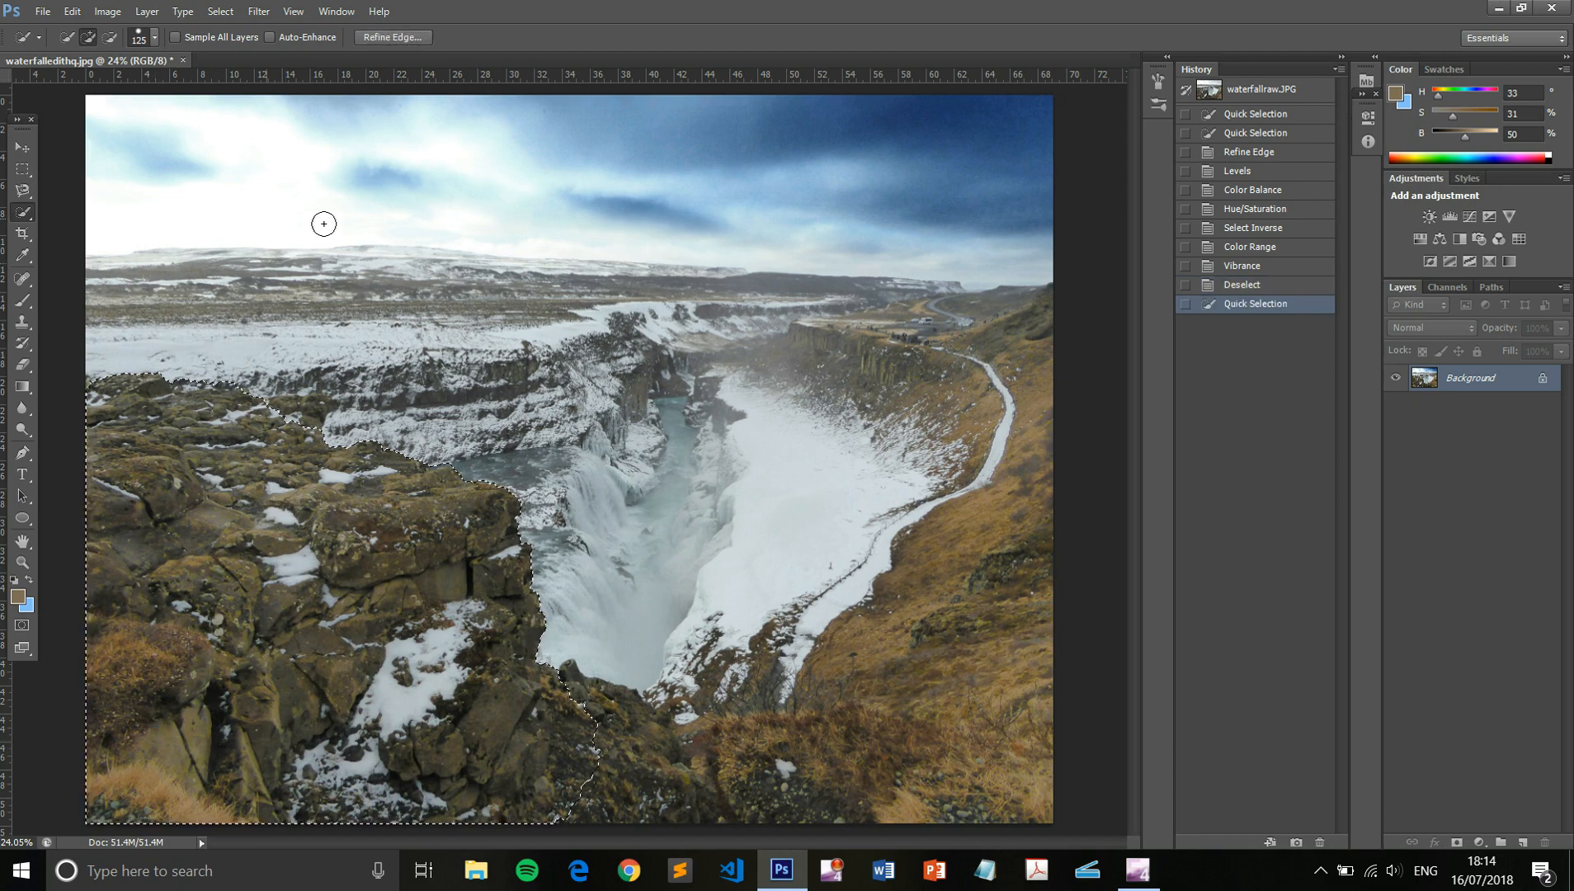
click(108, 38)
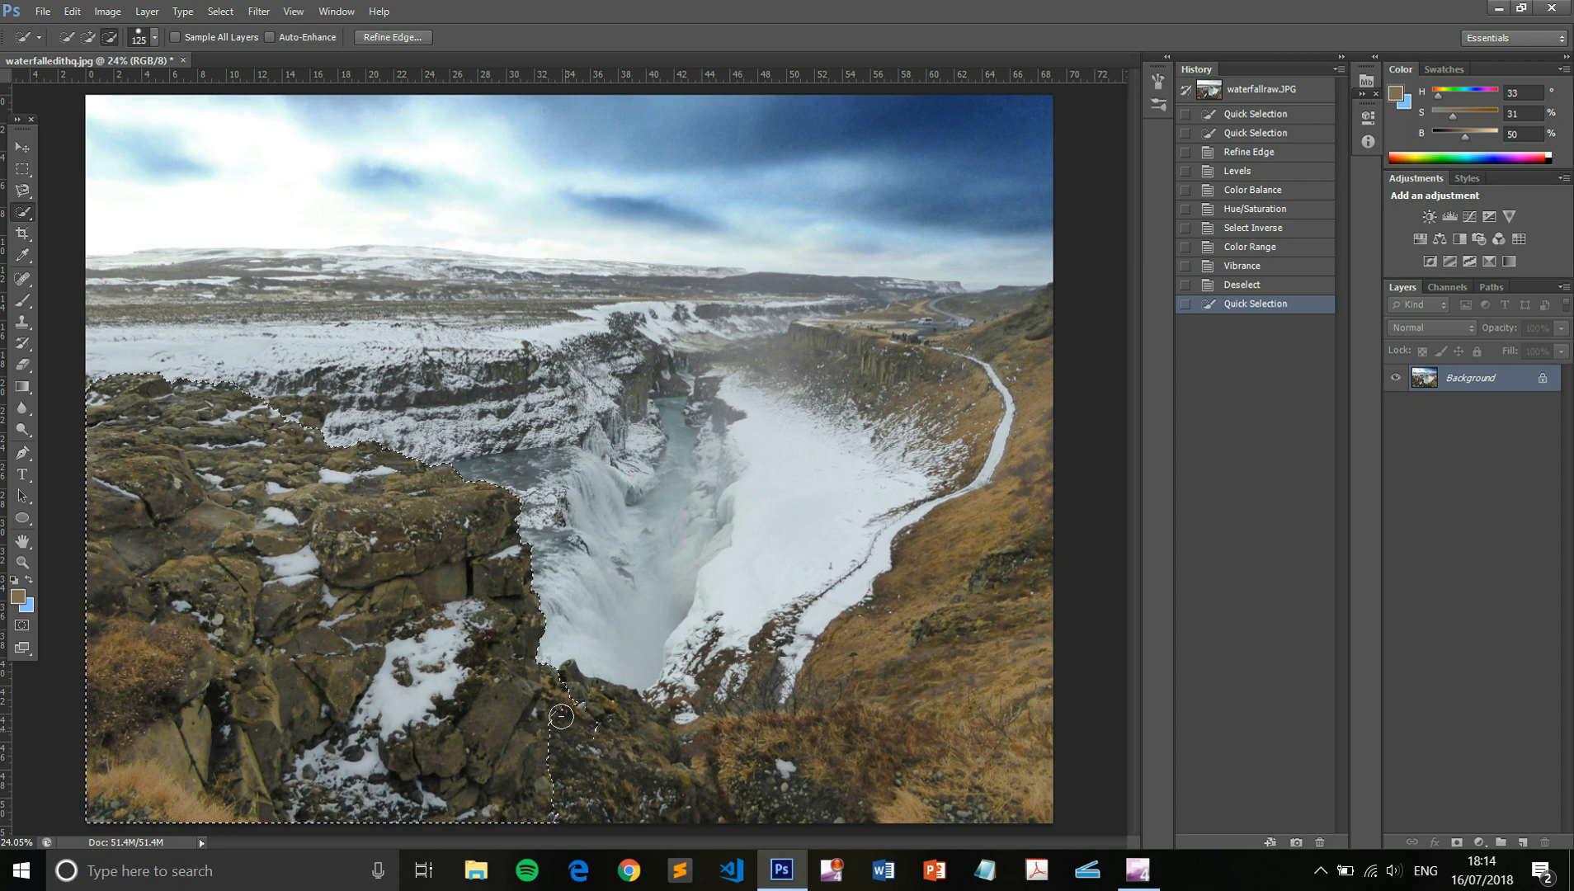
click(379, 312)
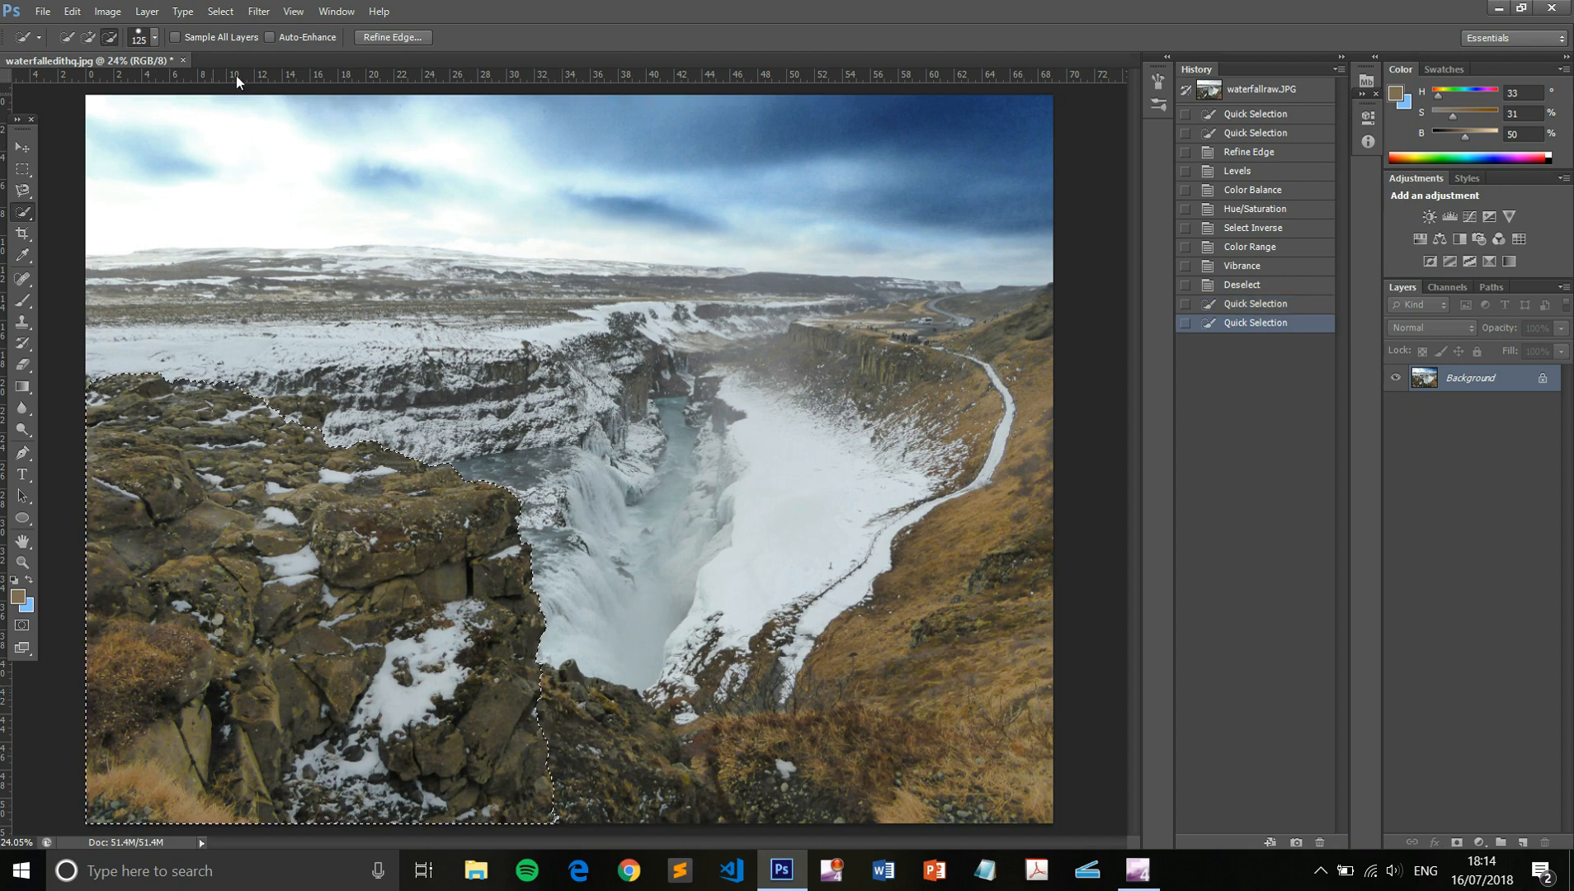
click(411, 38)
key(Escape)
- Sharpen the selected foreground rocks with Smart Sharpen at amount 152 %, radius 3.8 px, removing Gaussian Blur with More Accurate
click(216, 11)
mouse_move(250, 12)
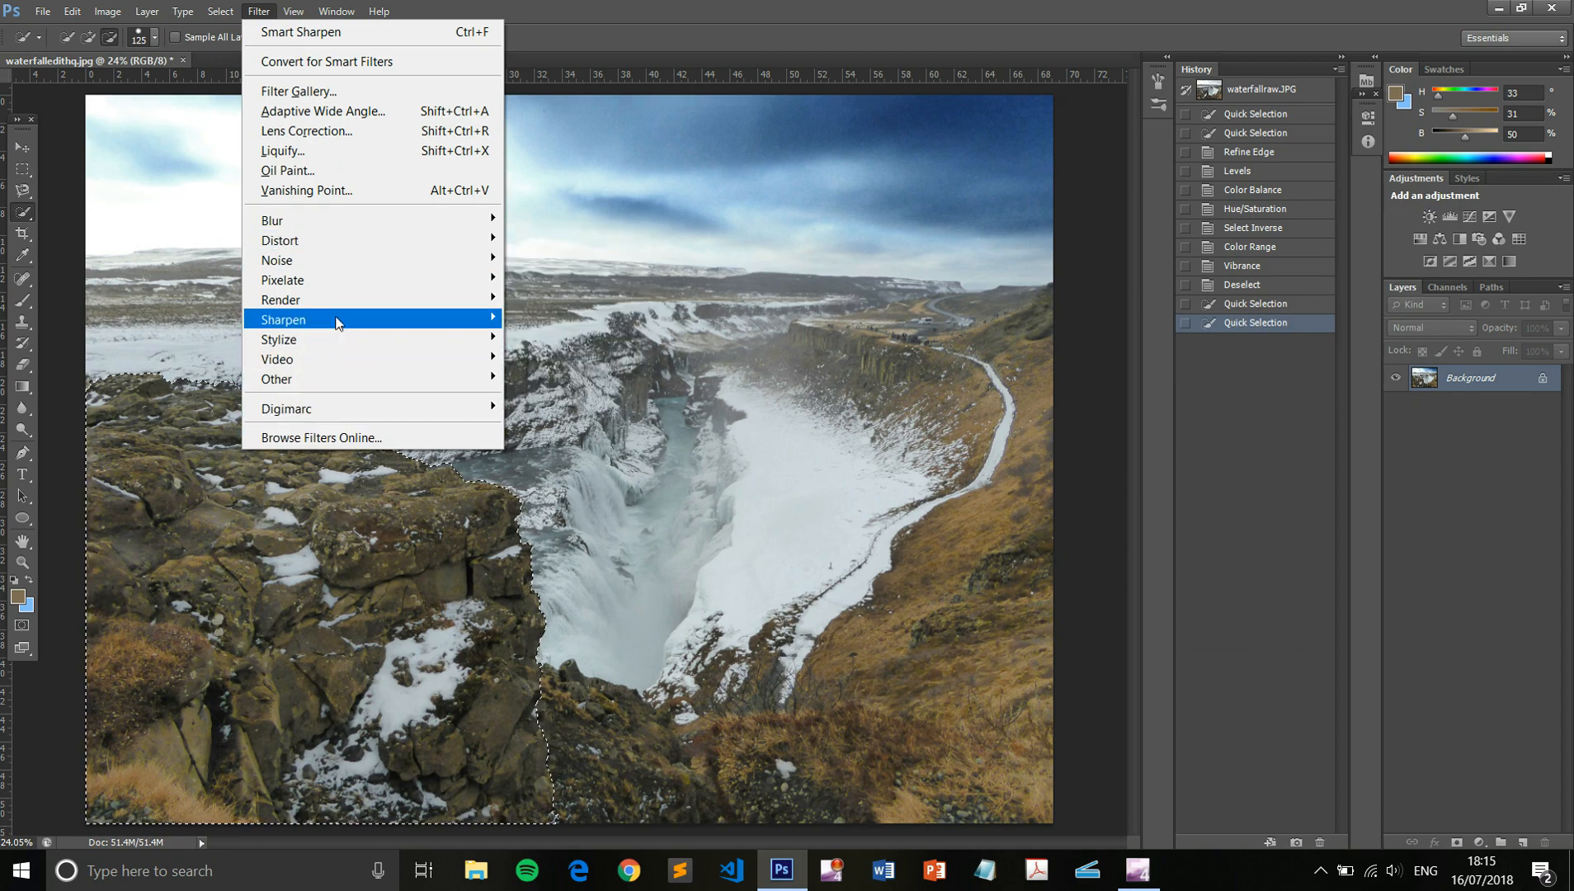
mouse_move(337, 322)
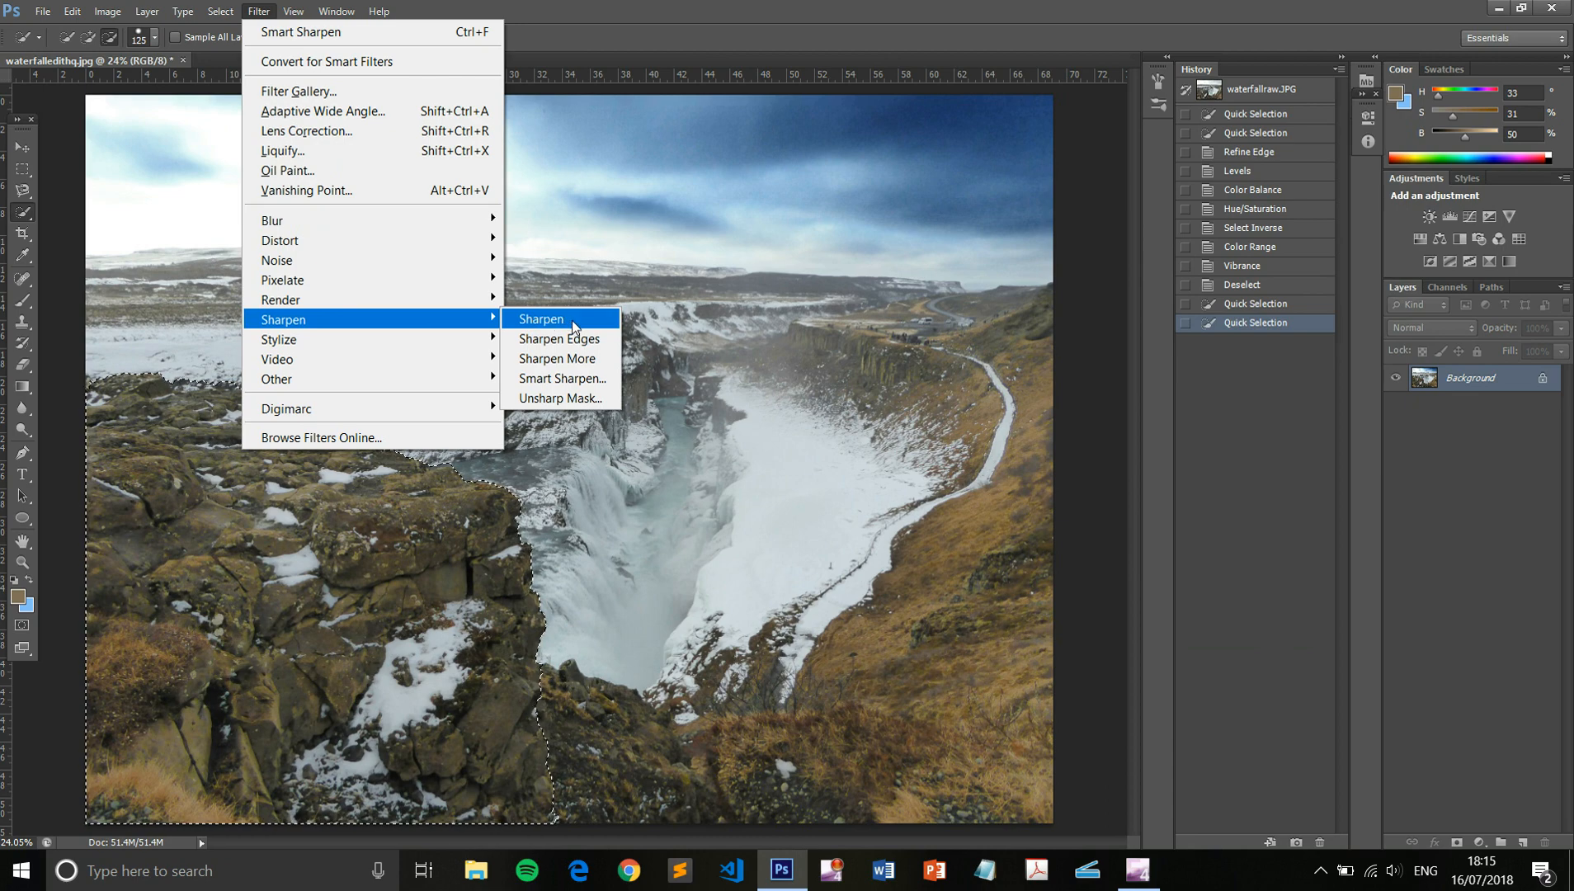
click(562, 377)
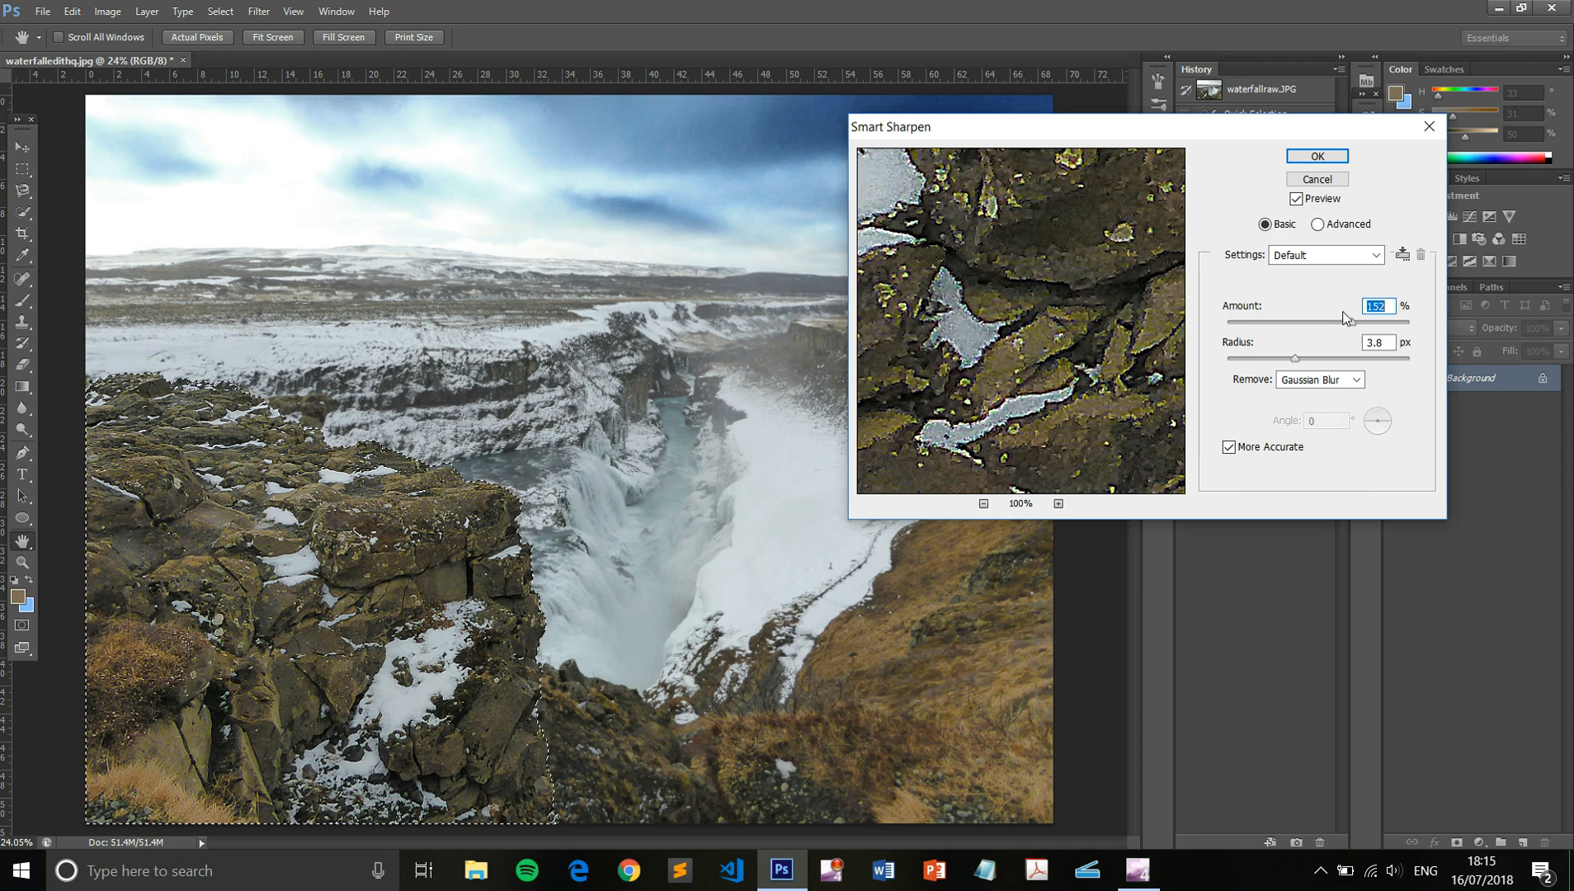
click(1296, 200)
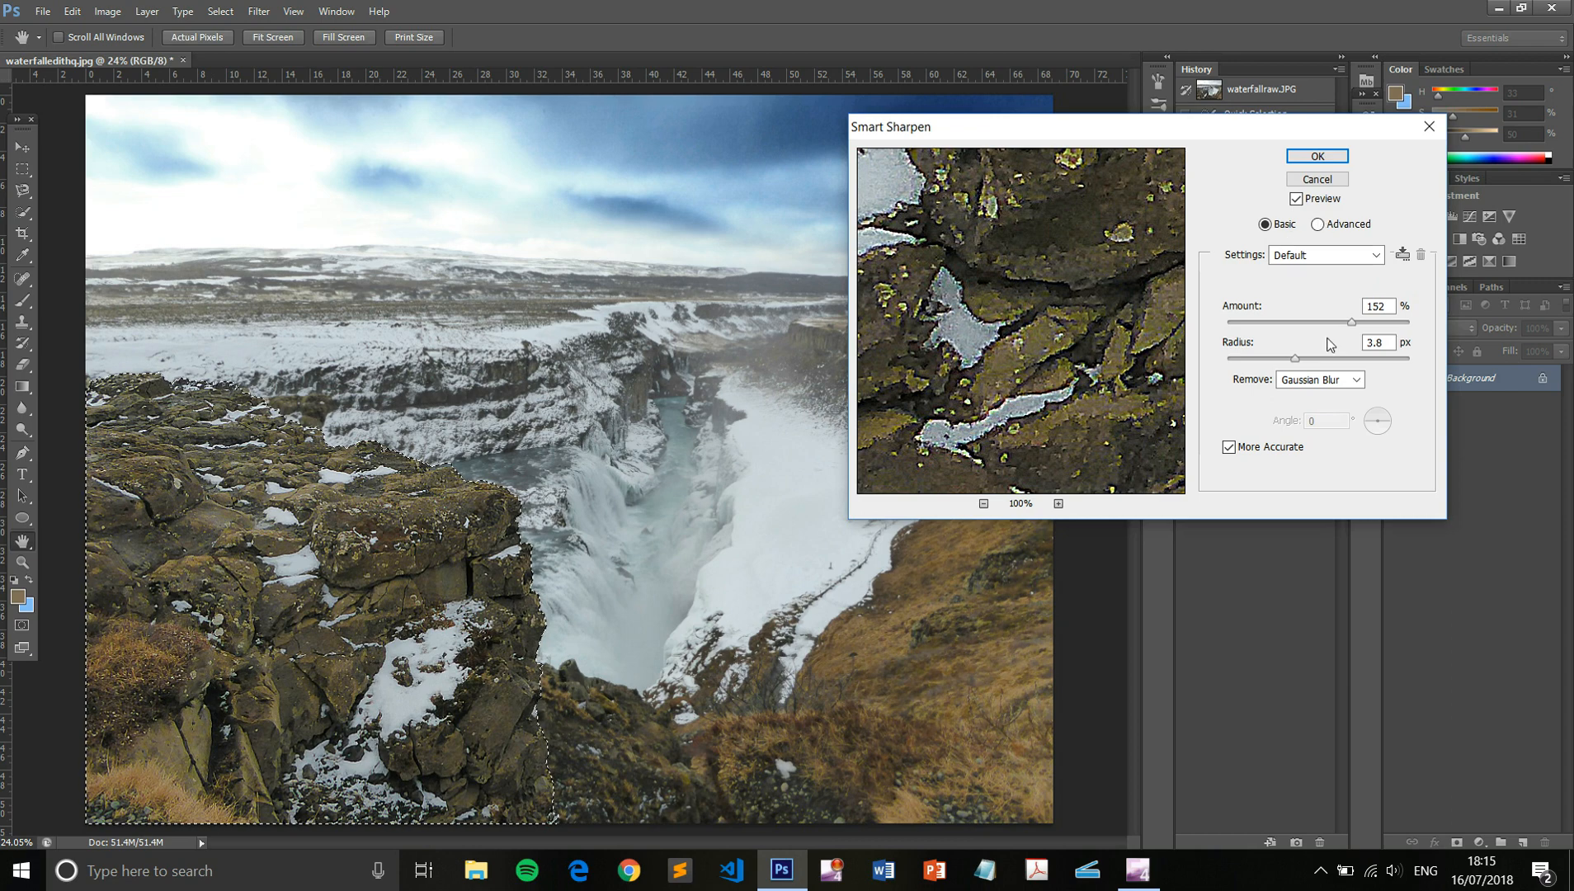
drag(1295, 358, 1358, 361)
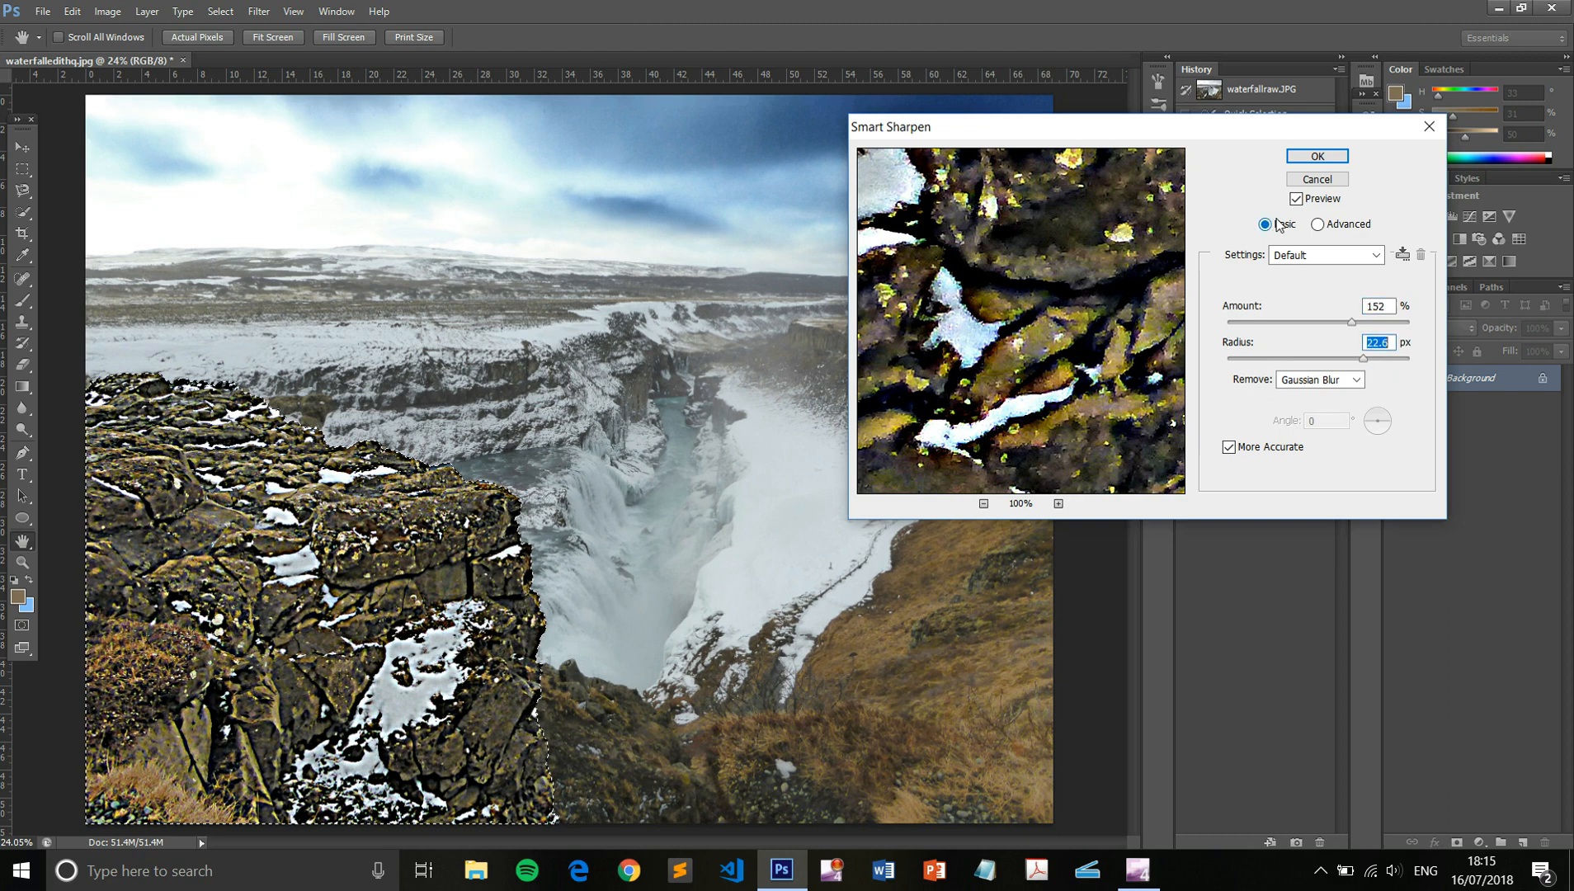
key(ctrl+z)
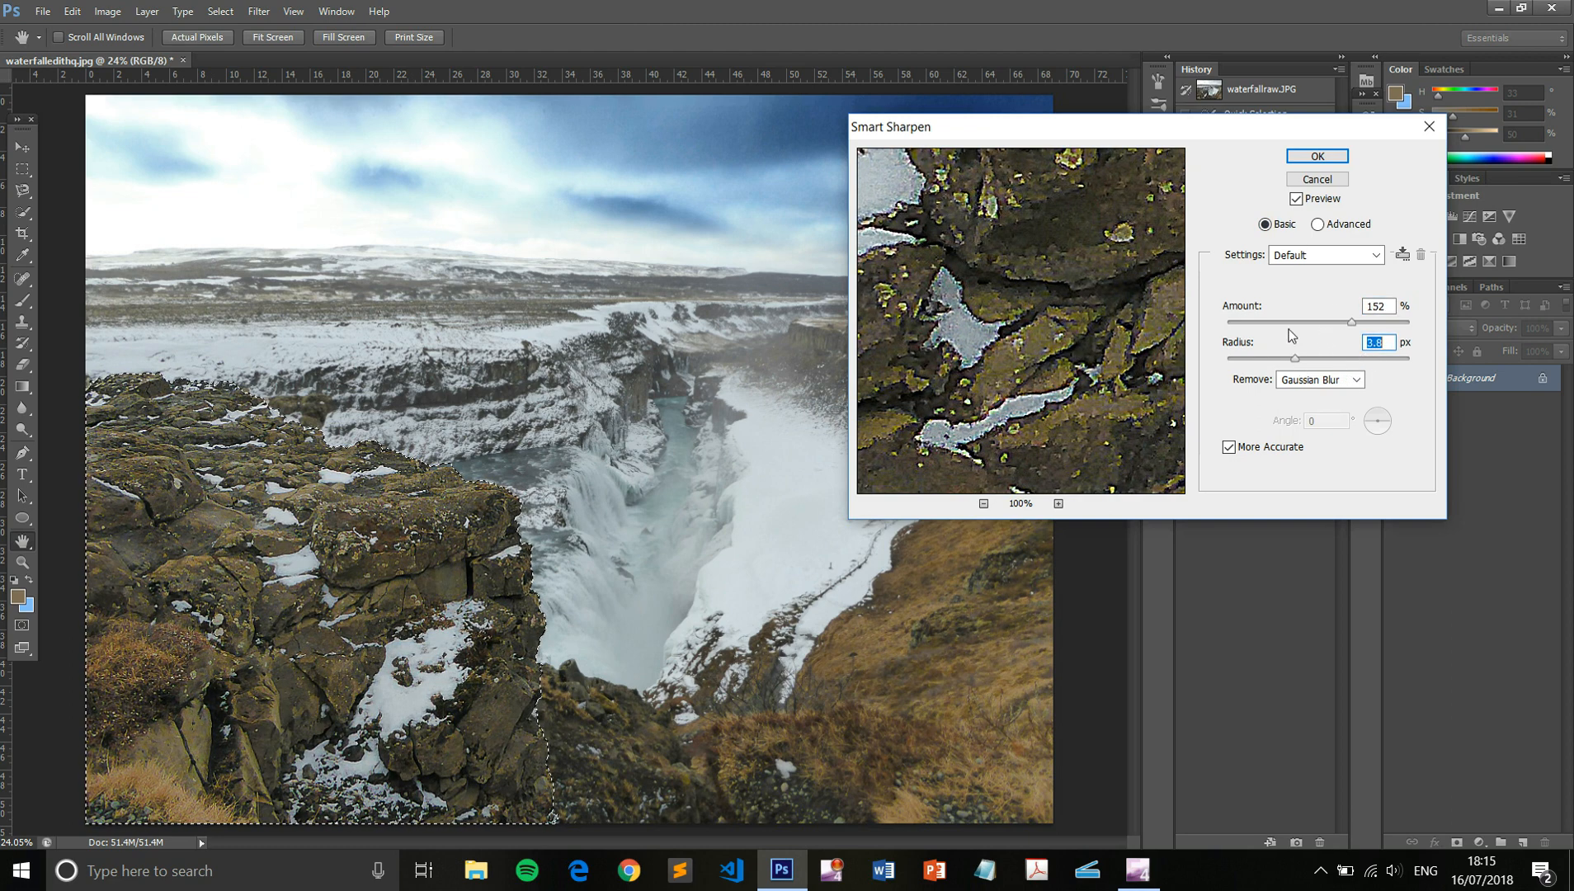
click(1295, 201)
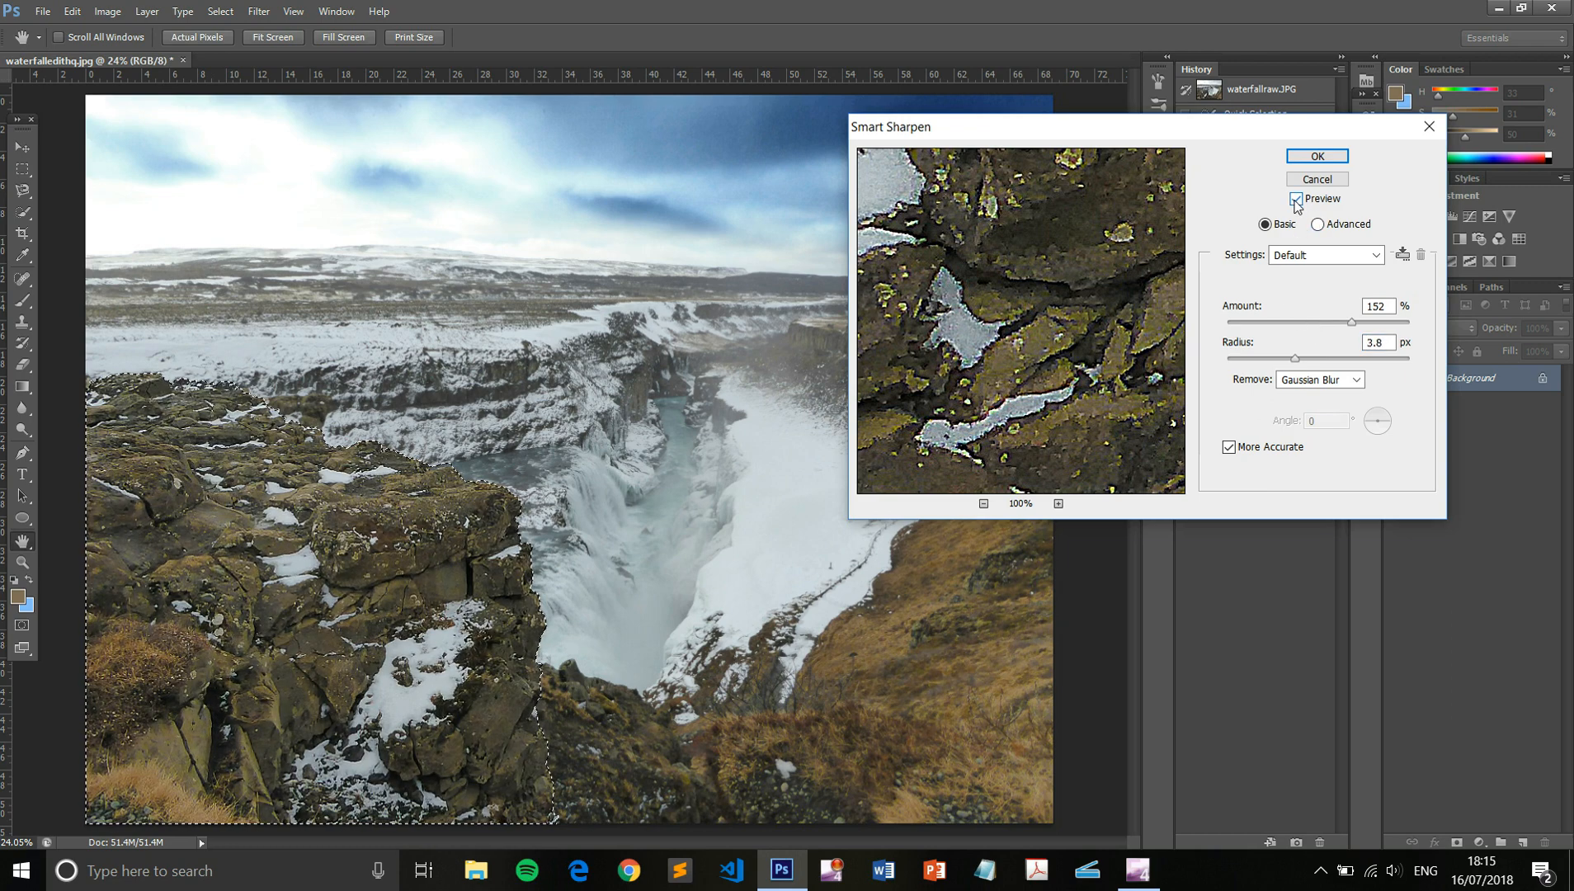
drag(1142, 130, 1310, 161)
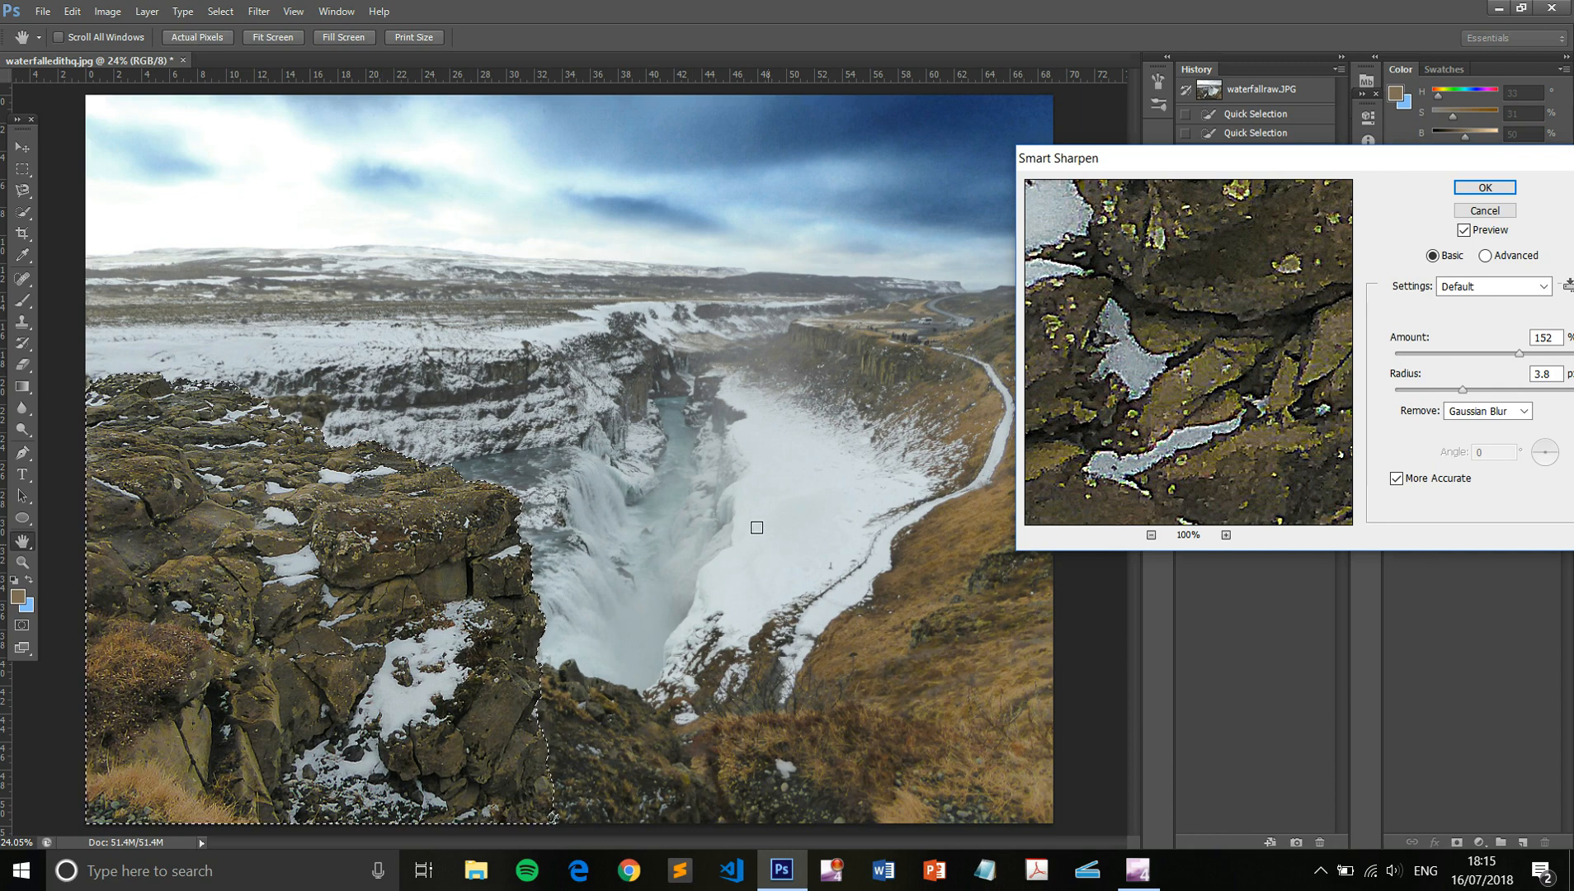
click(1492, 188)
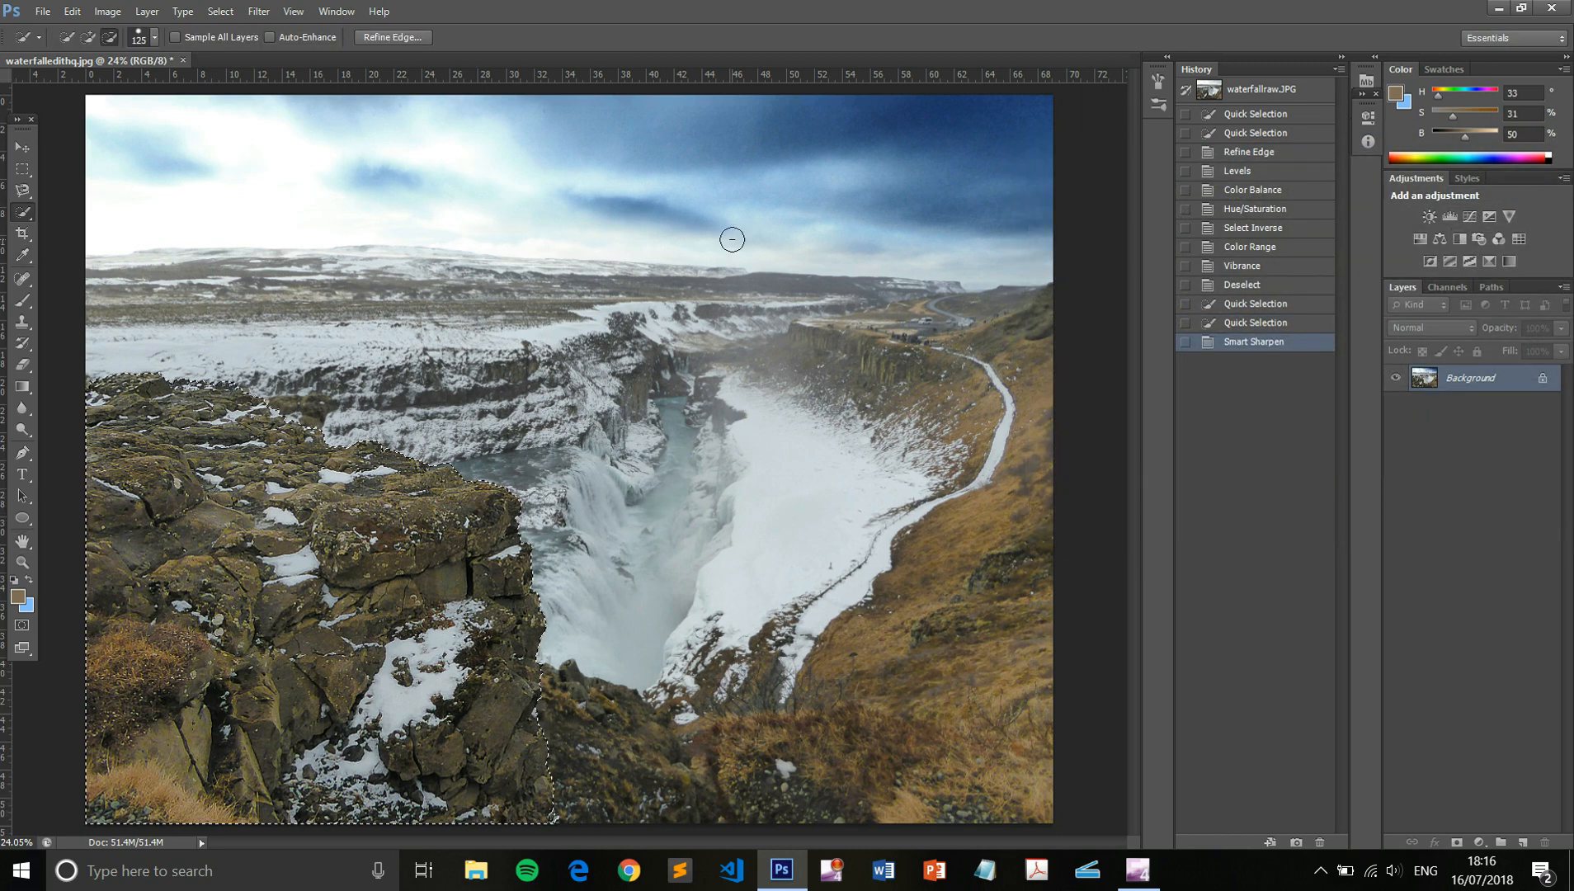
key(i)
key(ctrl+l)
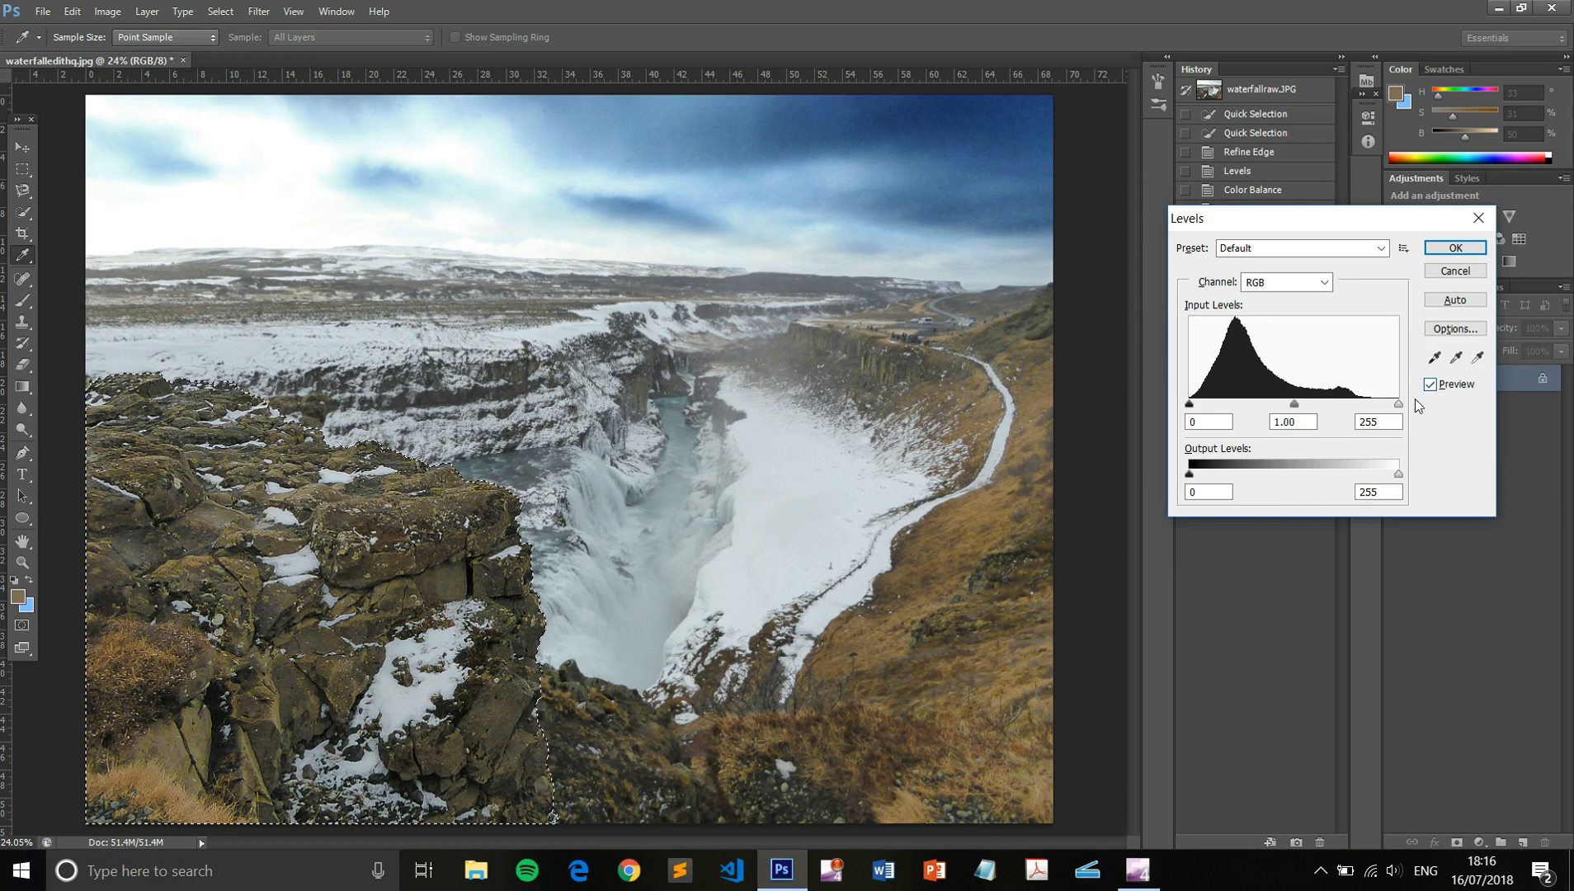
key(Escape)
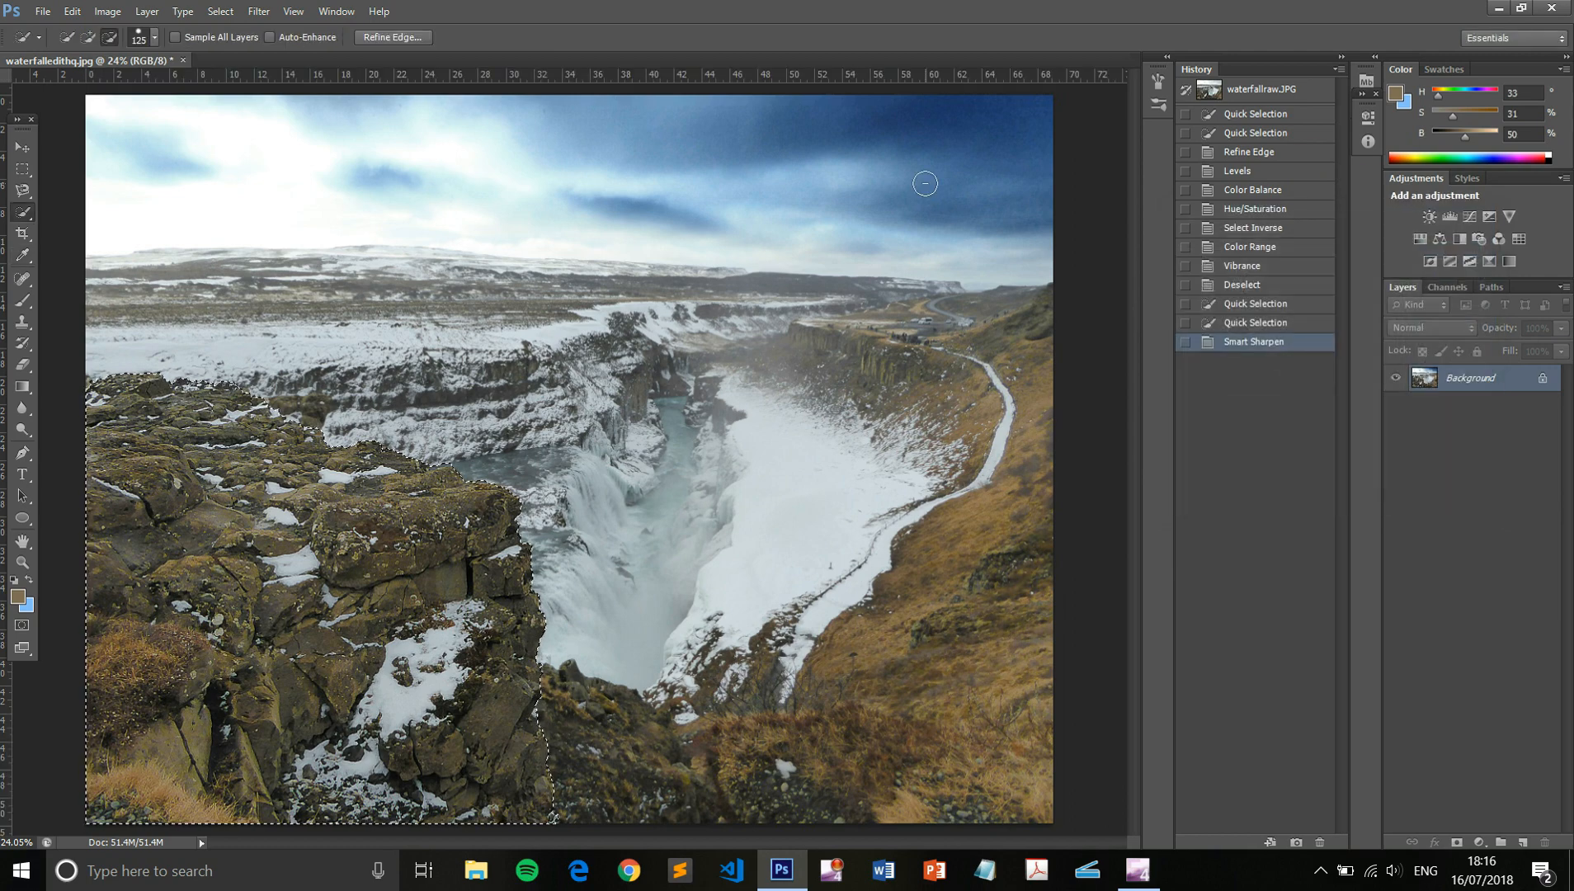
- Boost the rocks' contrast with a Curves S-curve, shadow point 65 to 61 and highlight point 184 to 201, and deselect them
key(ctrl+m)
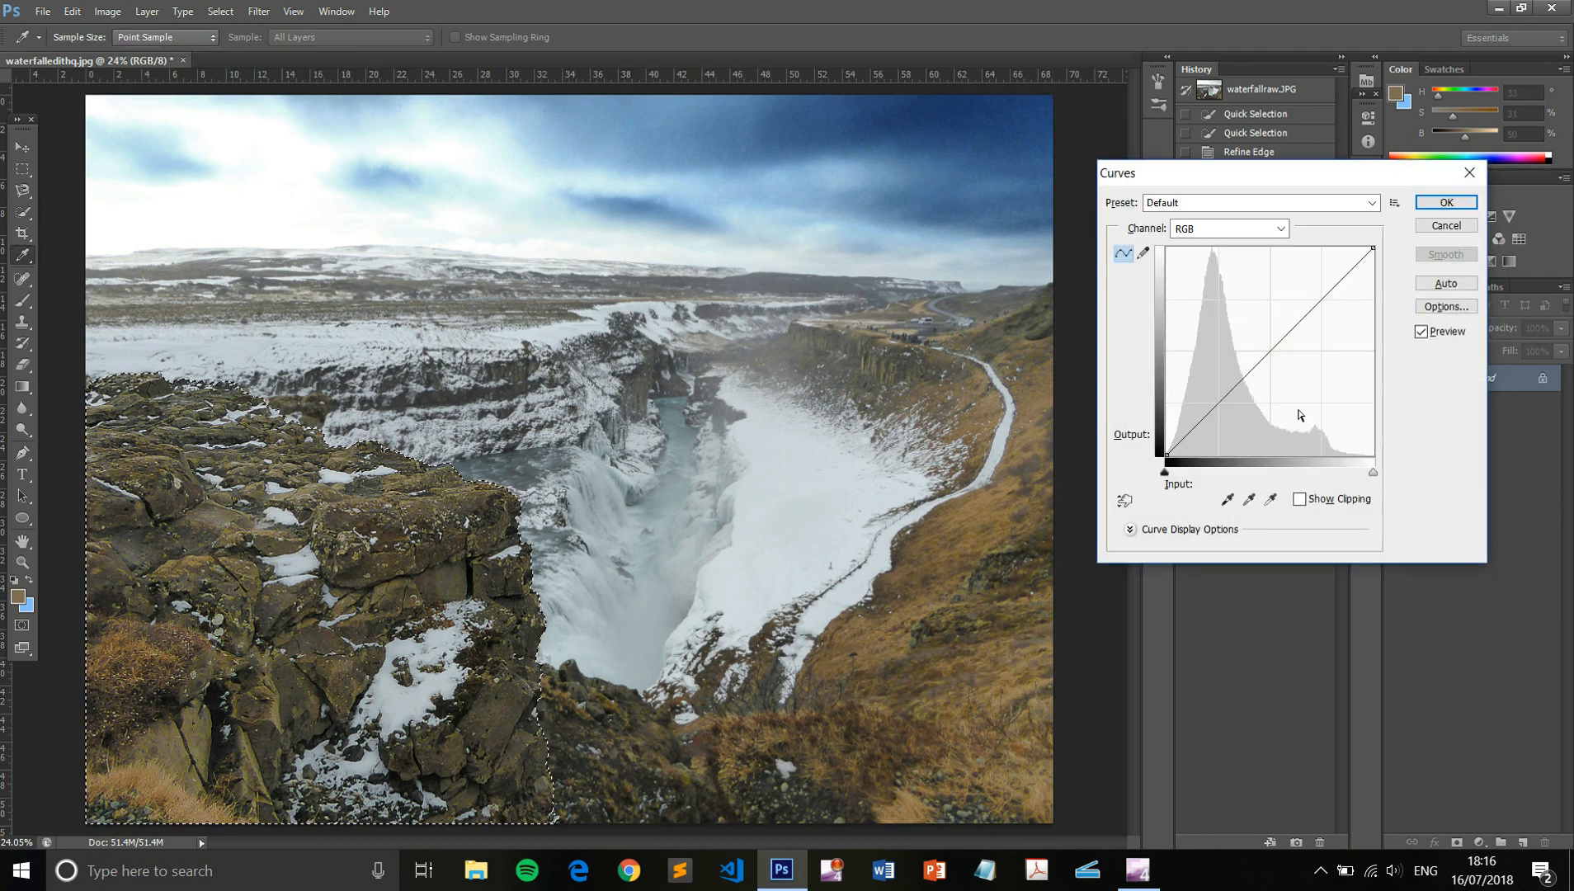
click(1321, 303)
click(1219, 405)
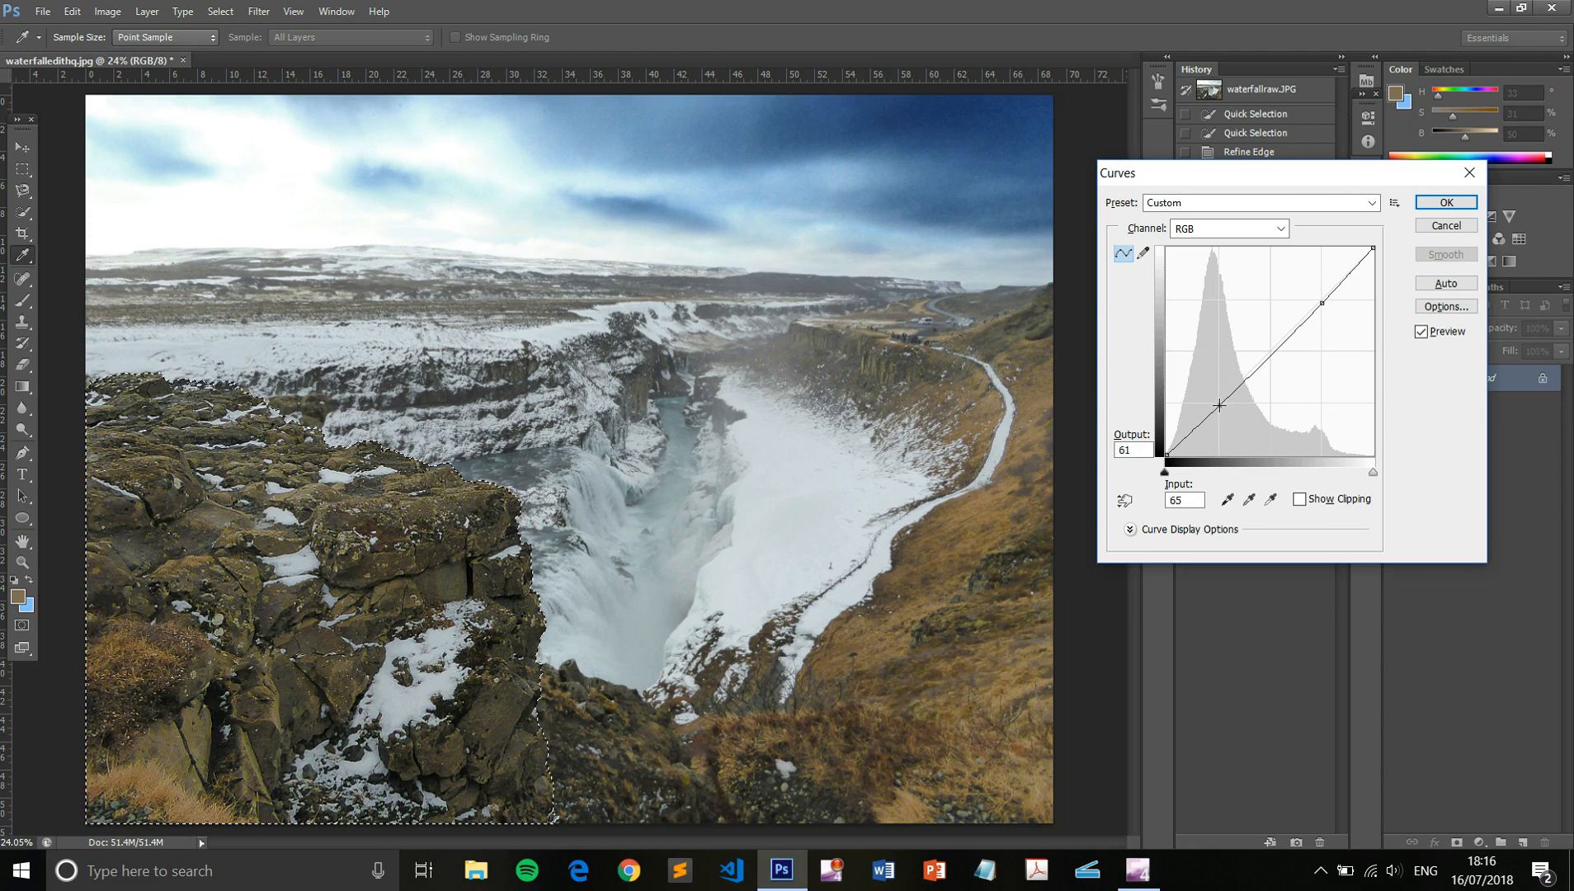
drag(1322, 303, 1317, 296)
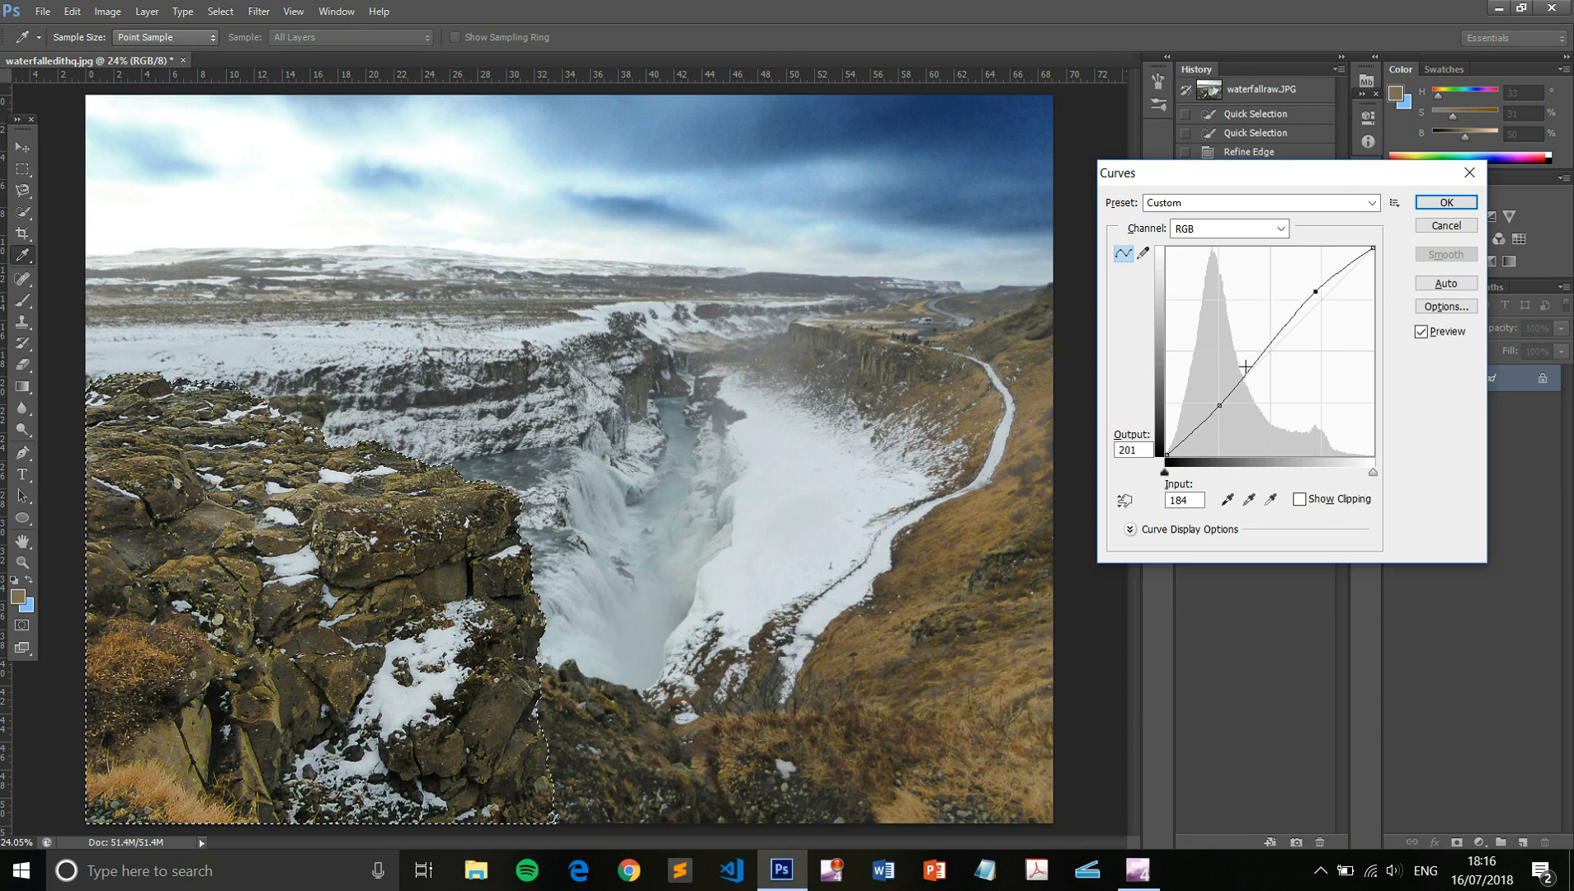
drag(1225, 404, 1230, 415)
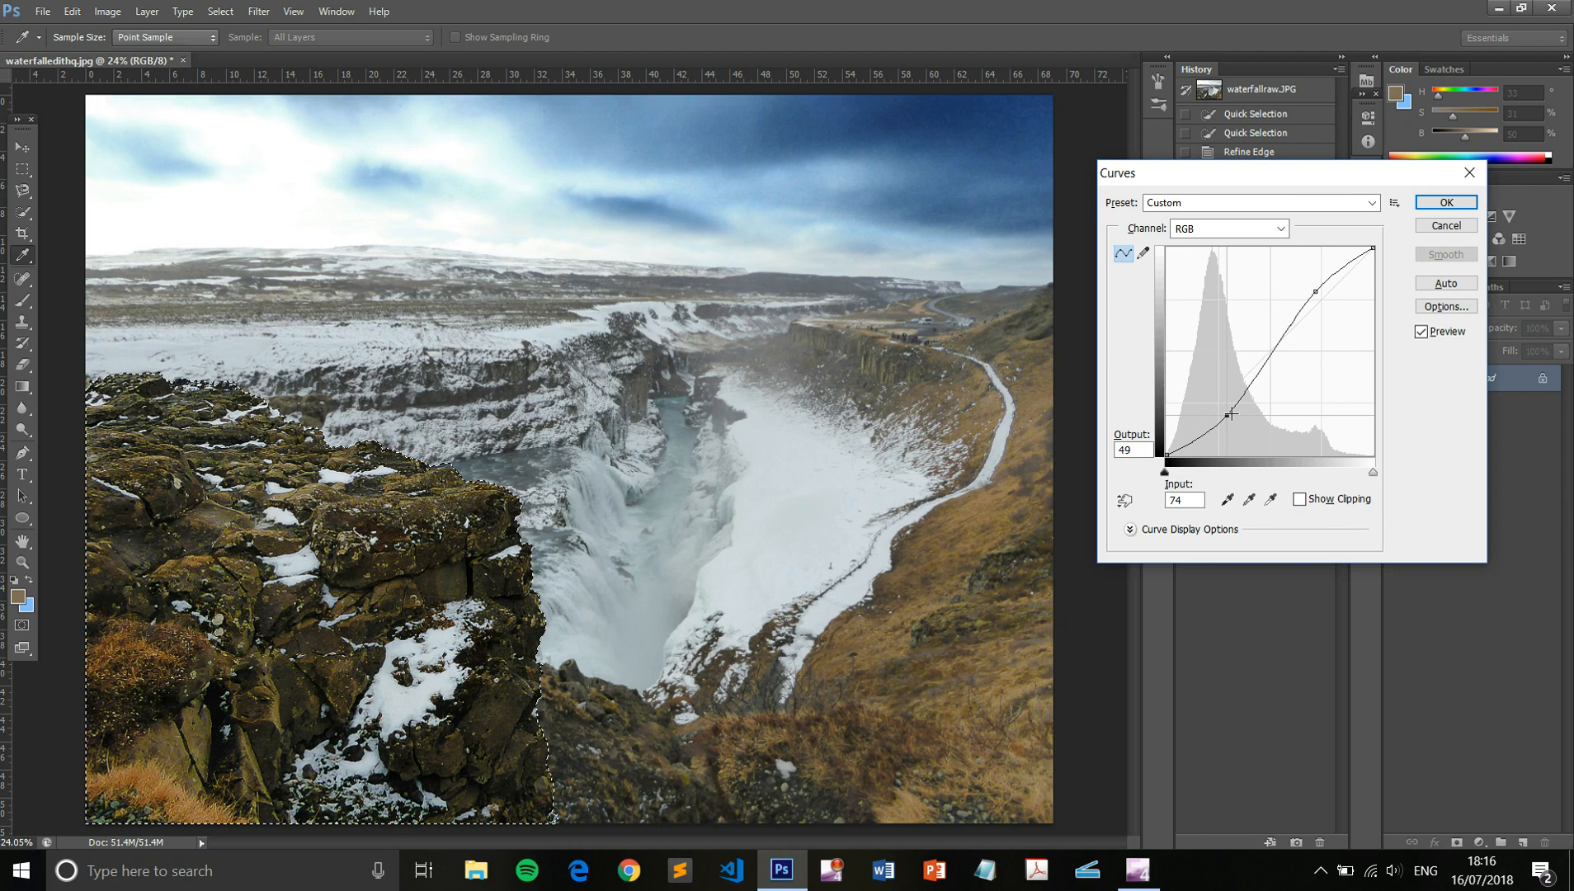
key(ctrl+z)
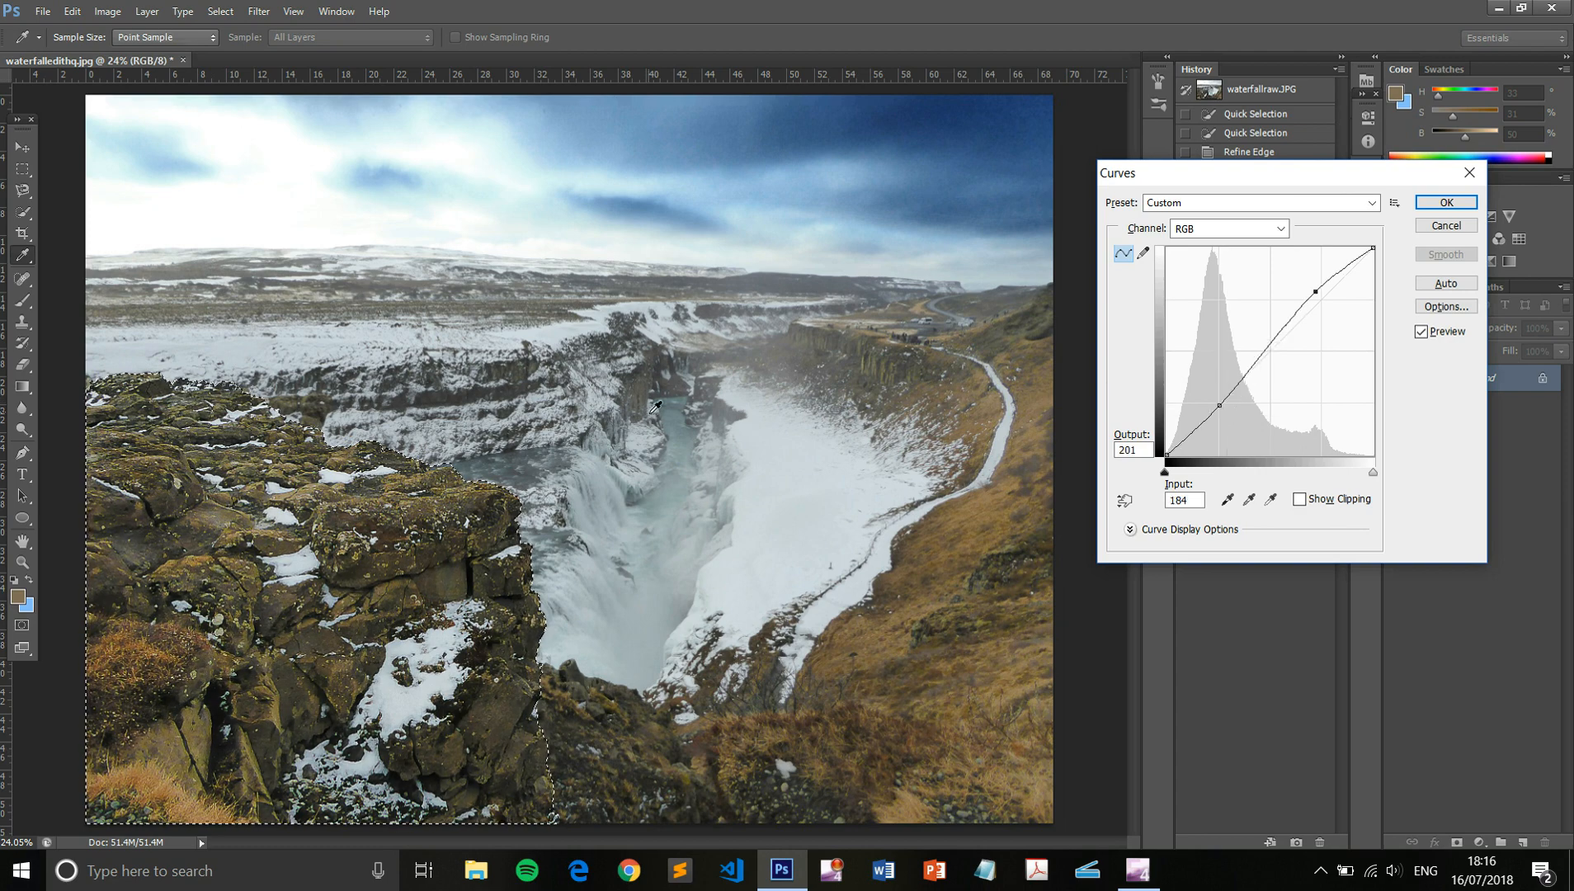
key(Return)
key(ctrl+d)
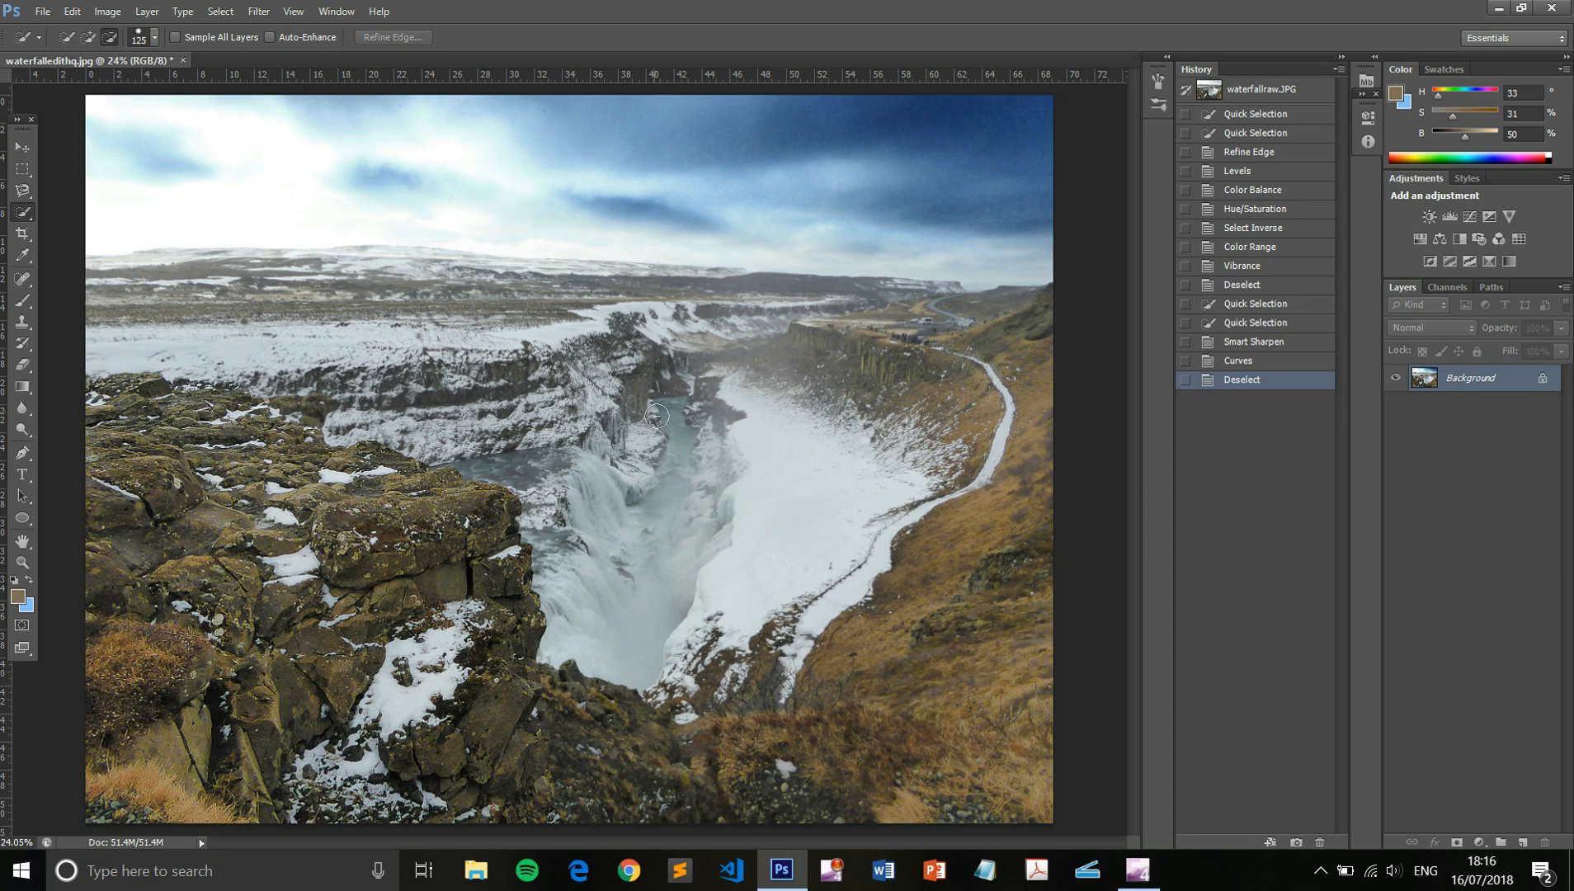
- Select the waterfall and the river gorge water with the Quick Selection tool in add mode
click(88, 37)
drag(672, 448, 655, 612)
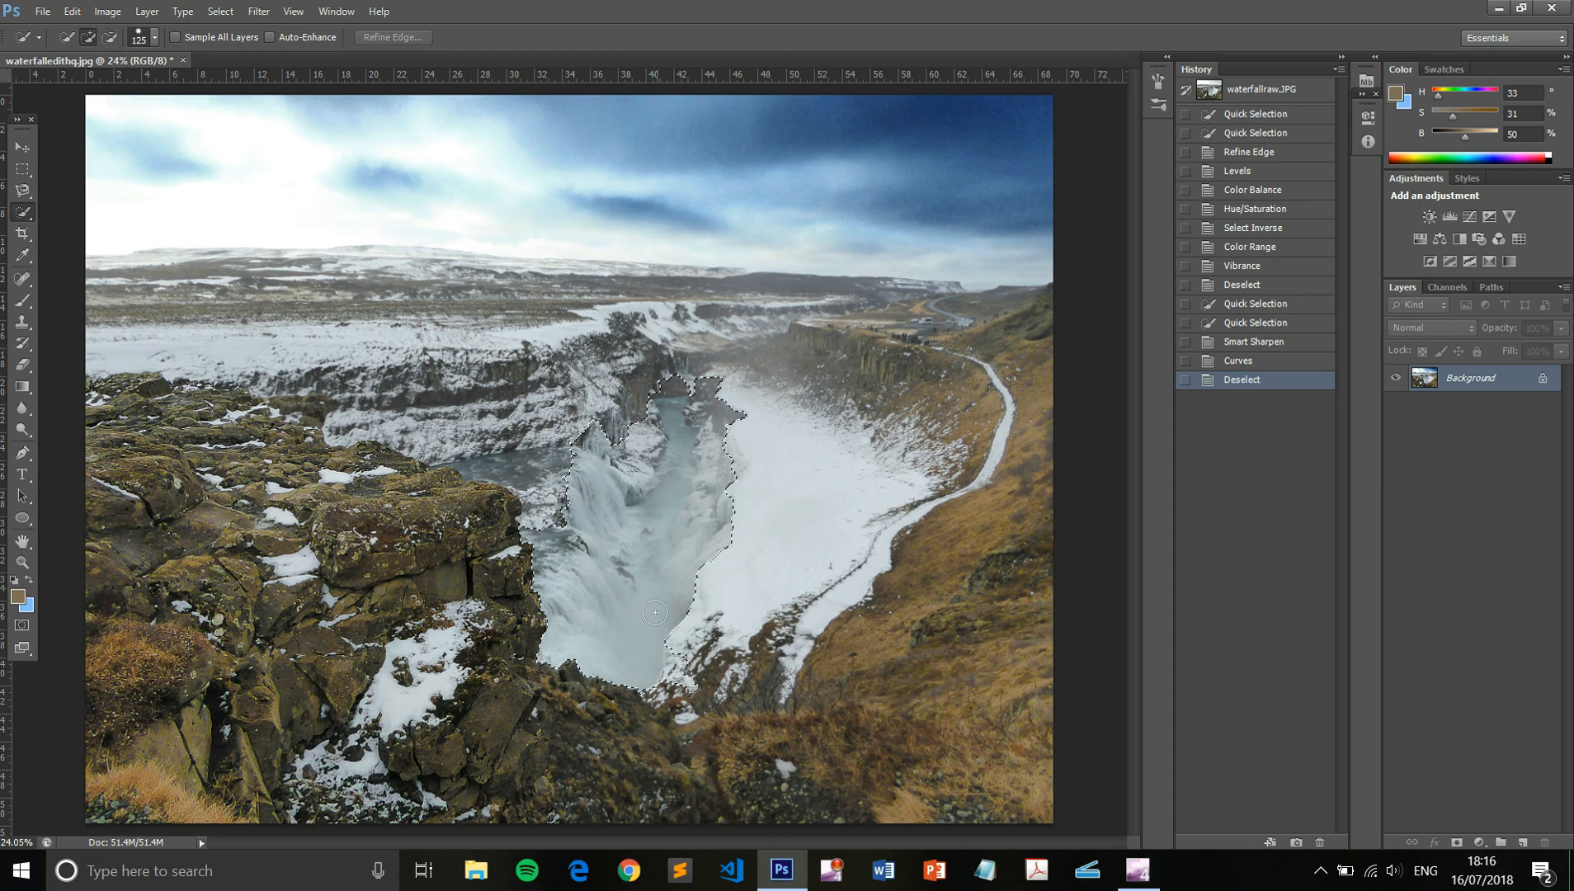
mouse_move(597, 536)
mouse_down()
mouse_move(470, 466)
mouse_move(734, 528)
mouse_up()
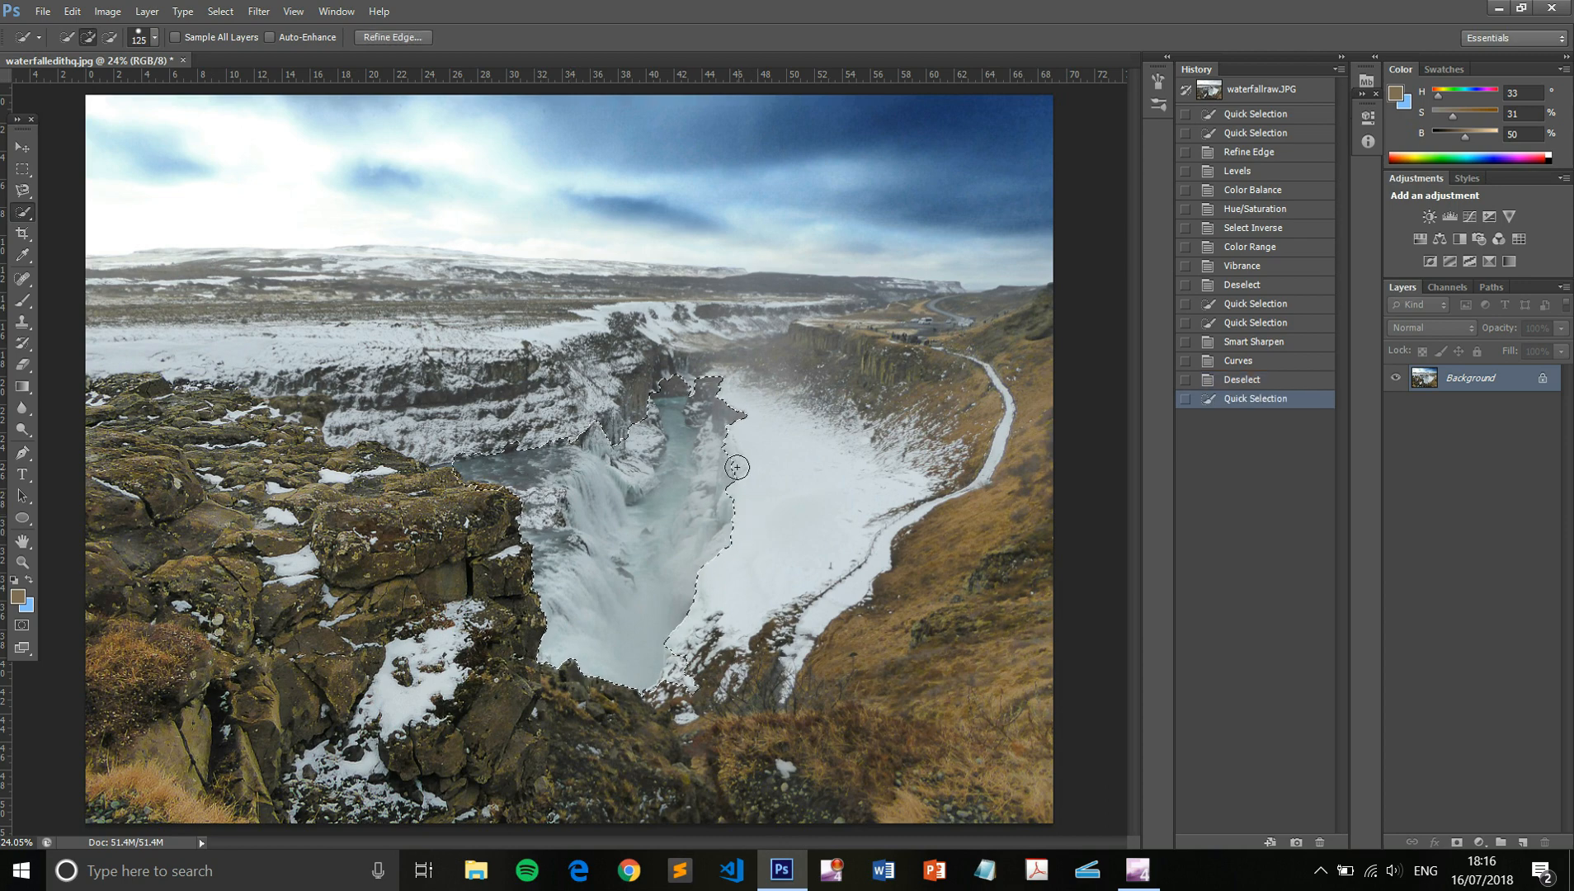
click(234, 10)
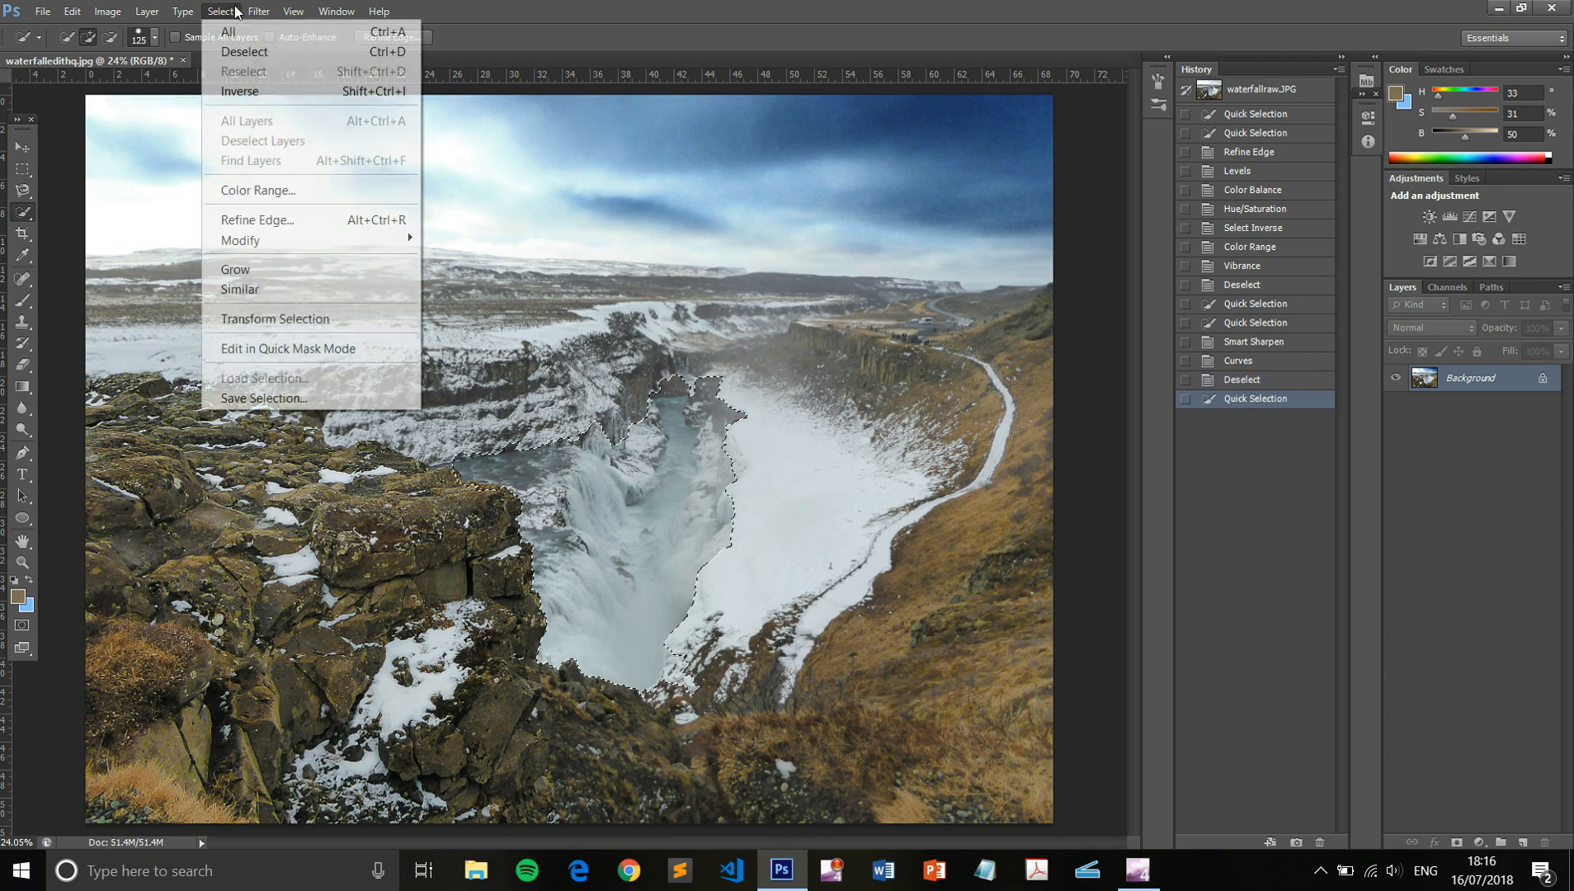
click(235, 8)
click(235, 10)
click(272, 190)
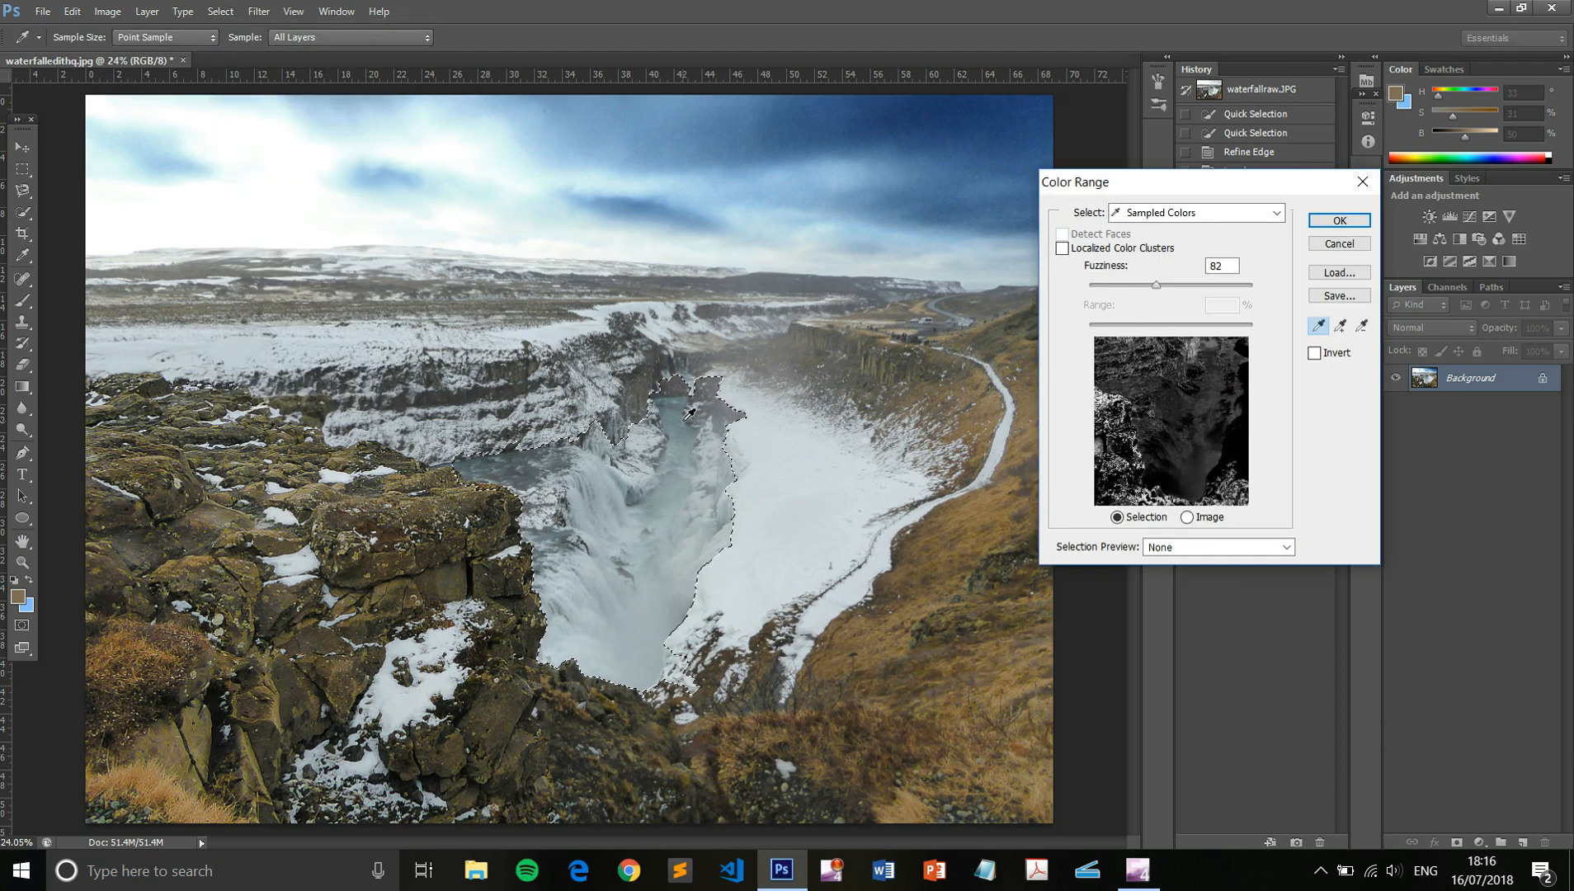
key(Escape)
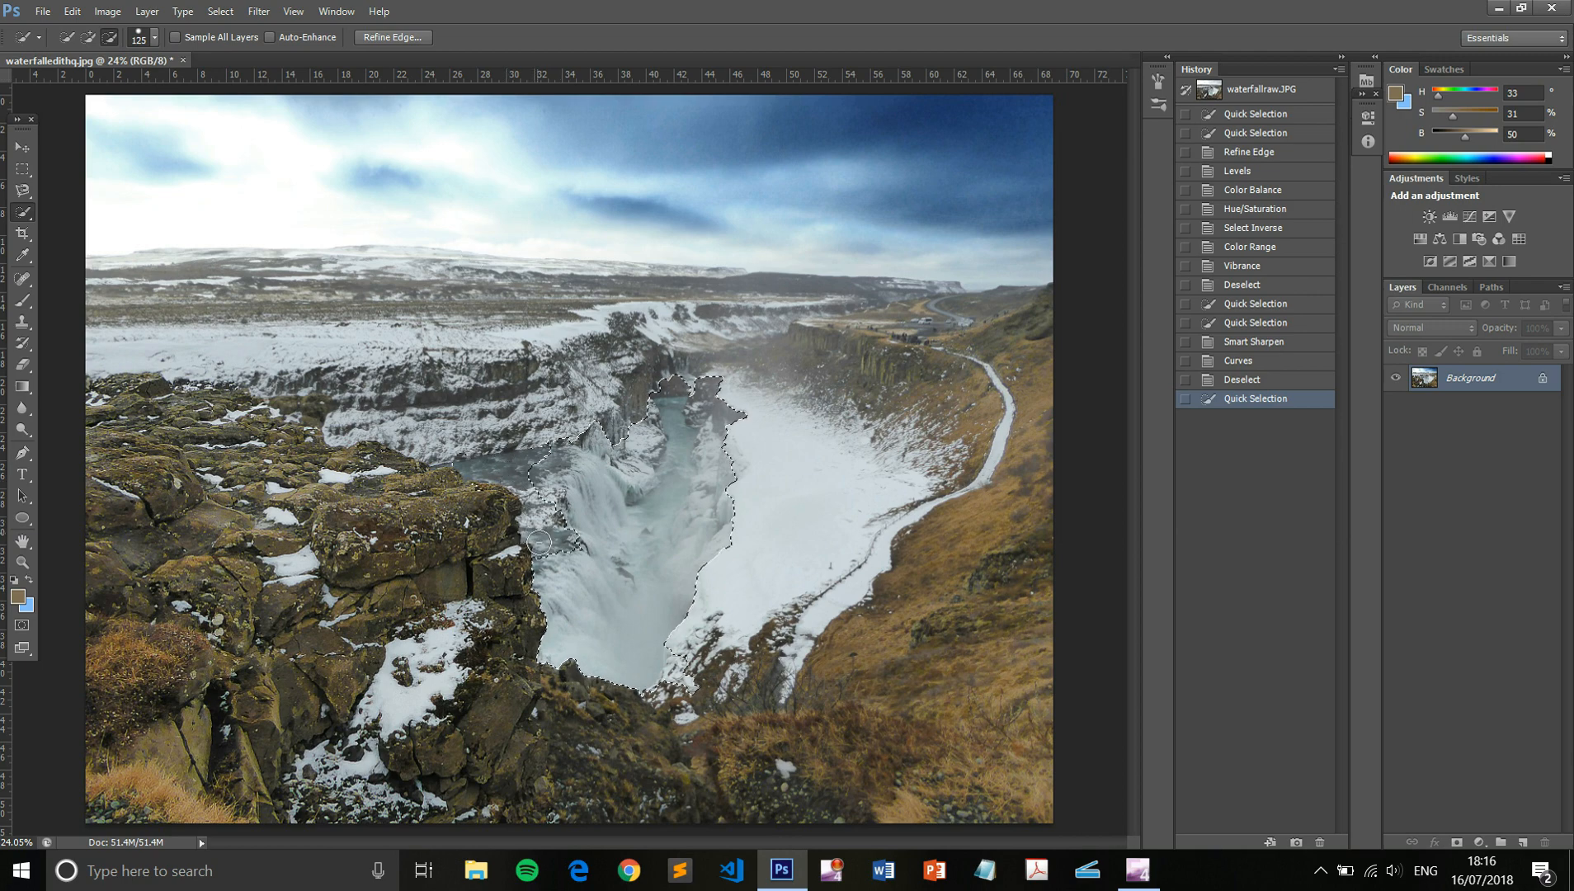
- Narrow the waterfall selection to its blue-green tones with Color Range, sampling the turquoise water at the head of the falls at fuzziness 62
click(440, 264)
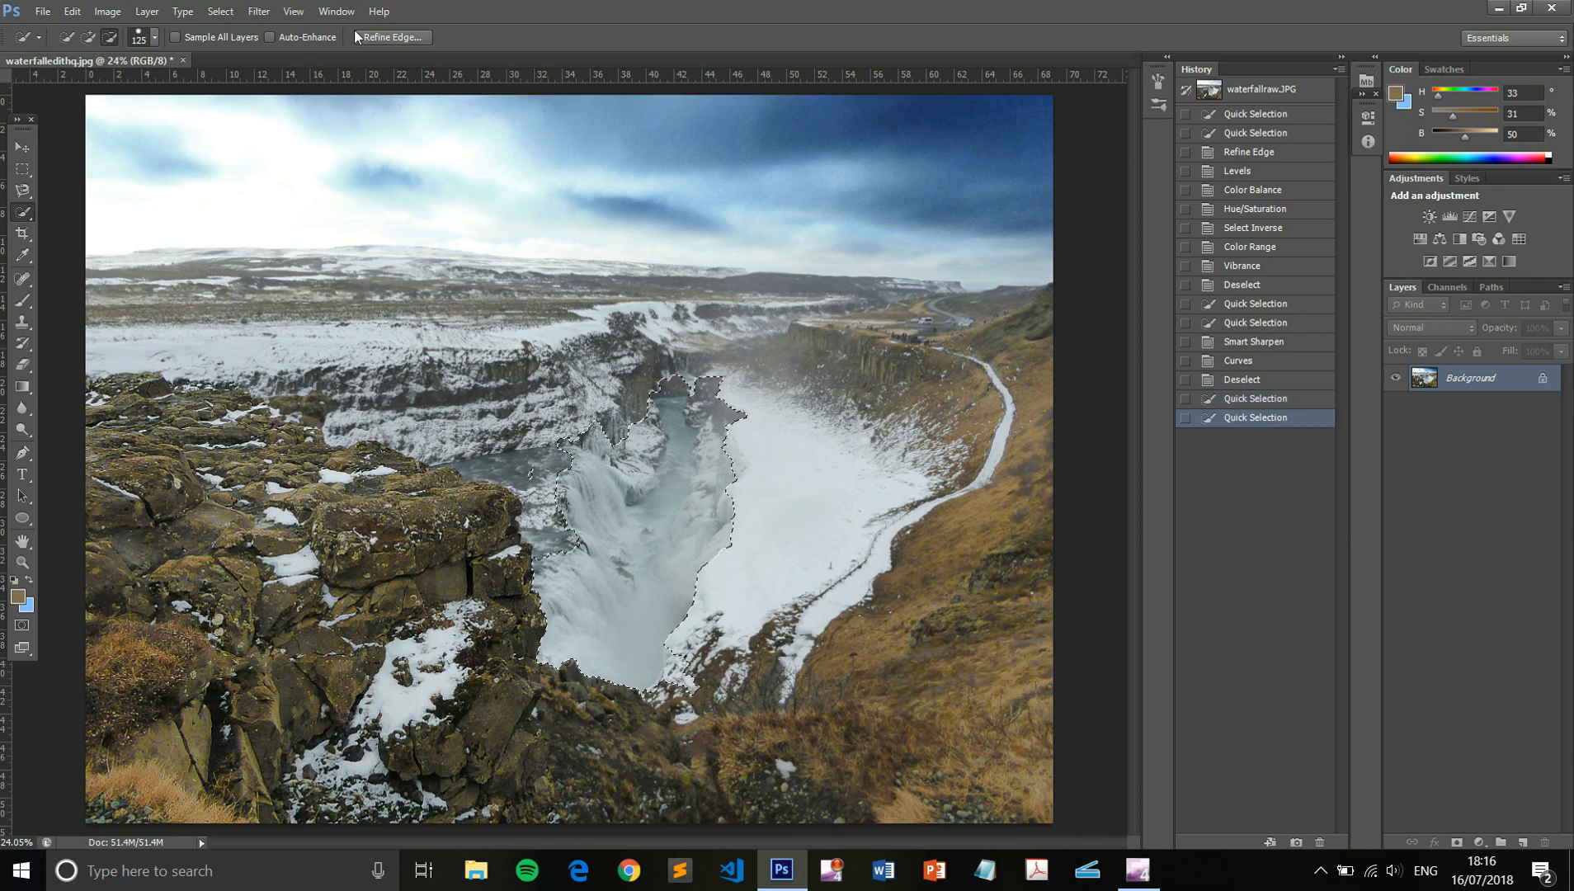
click(220, 10)
click(342, 190)
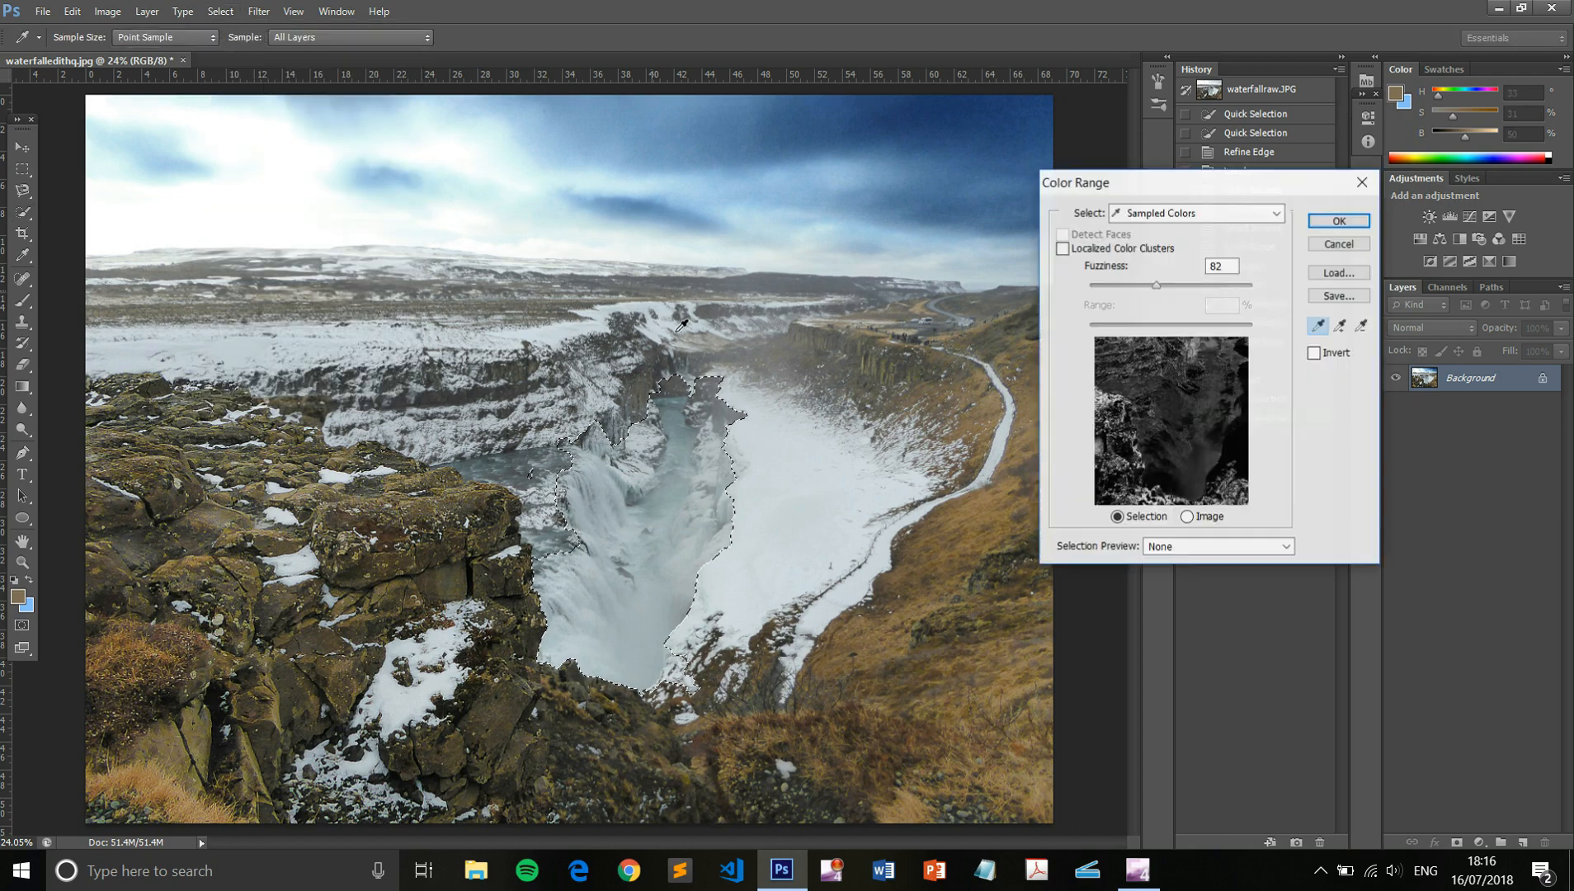
click(675, 415)
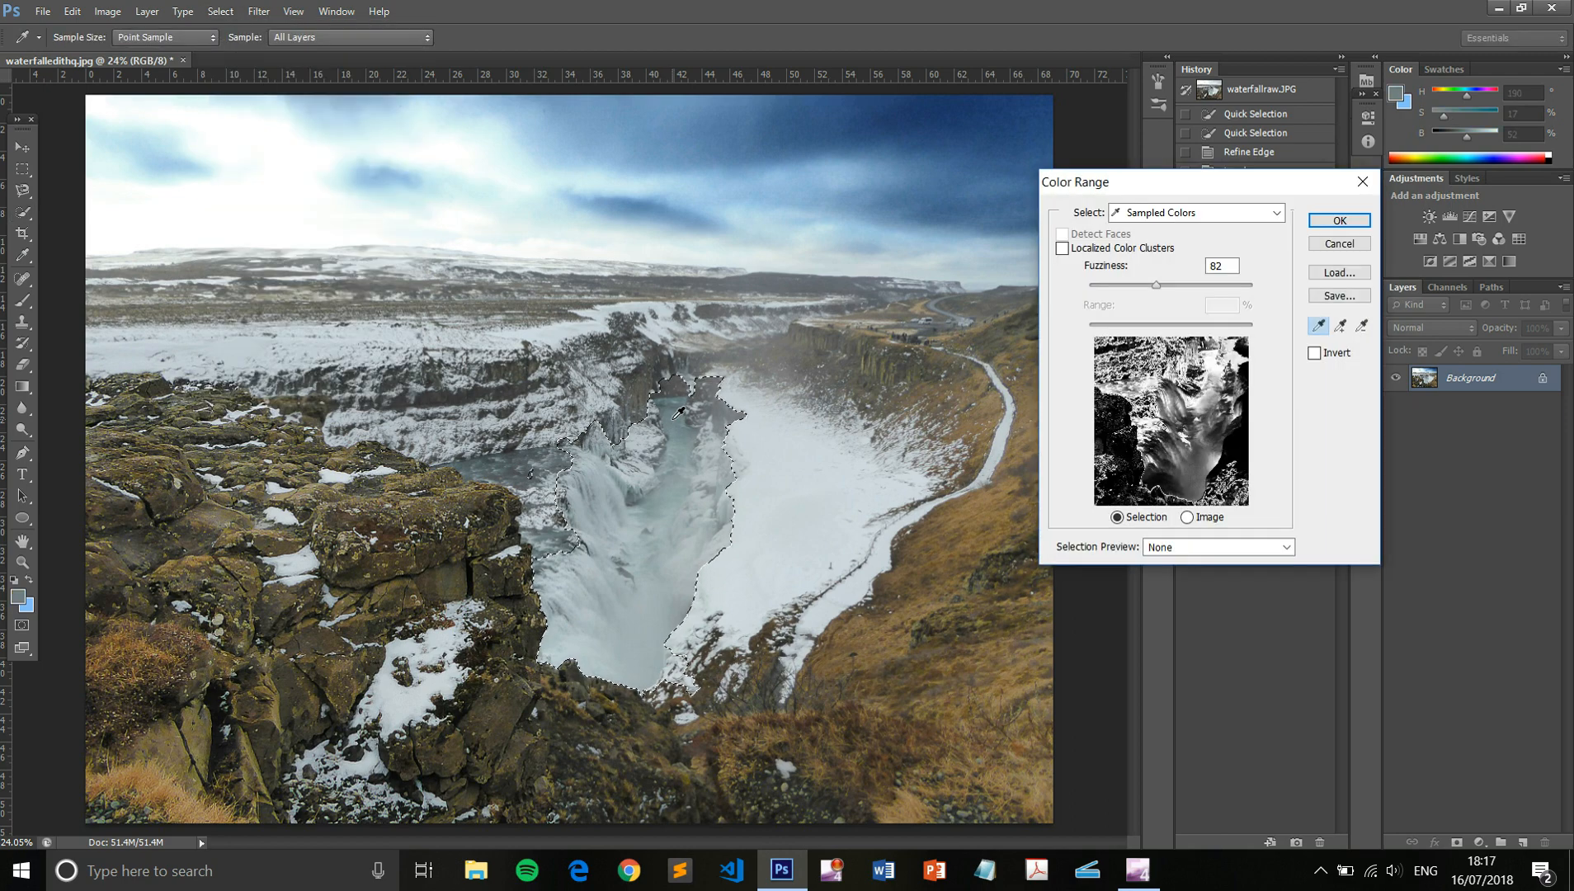
mouse_move(1155, 288)
mouse_down()
mouse_move(1124, 290)
mouse_move(1140, 292)
mouse_up()
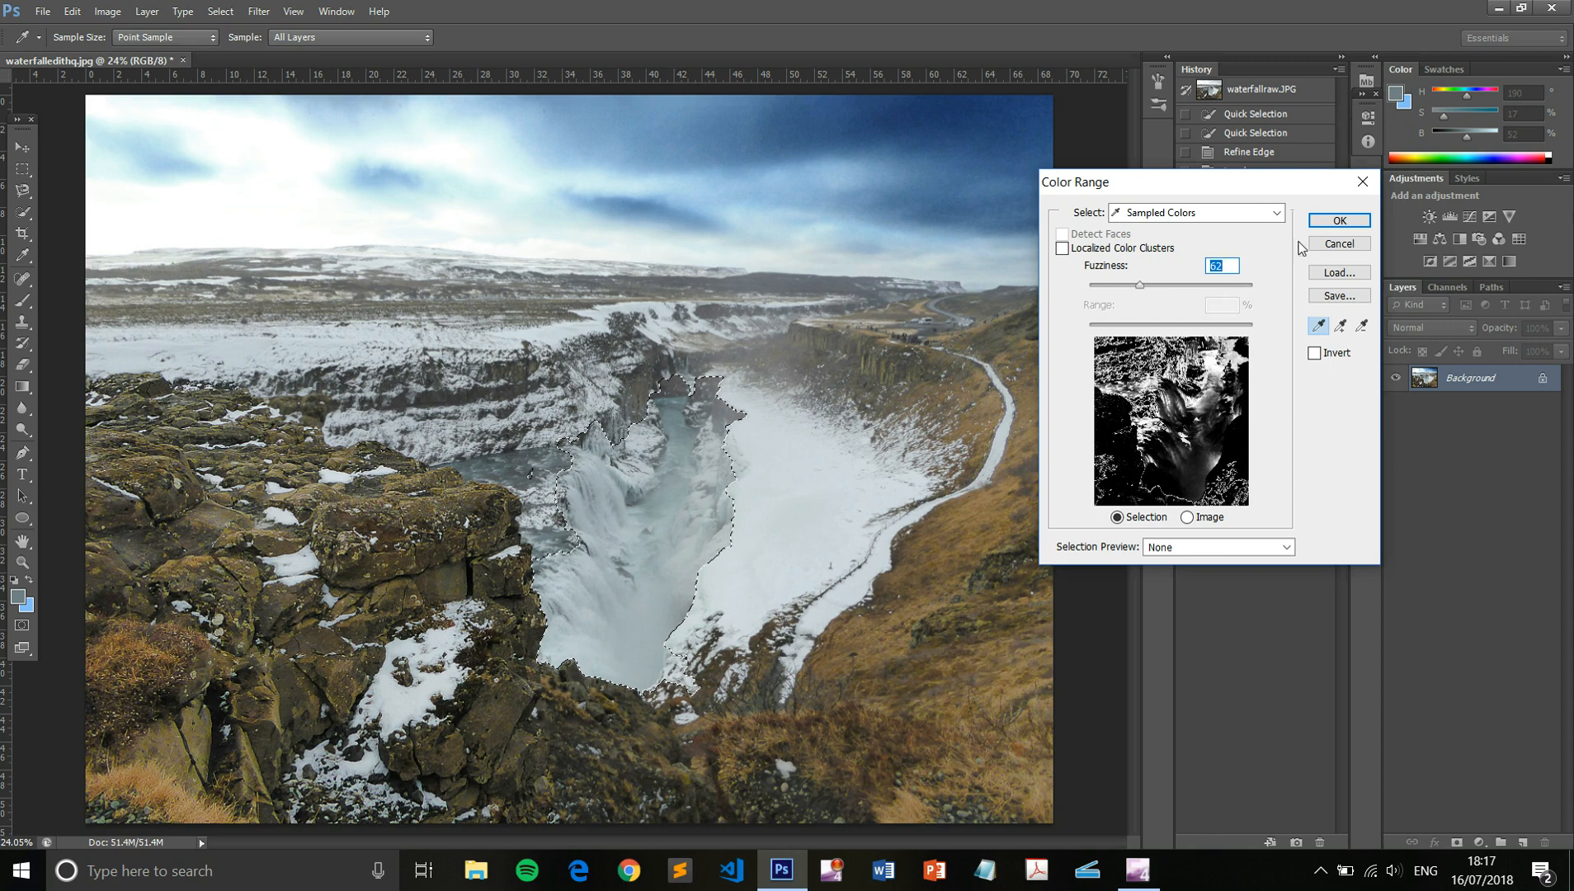
click(1331, 223)
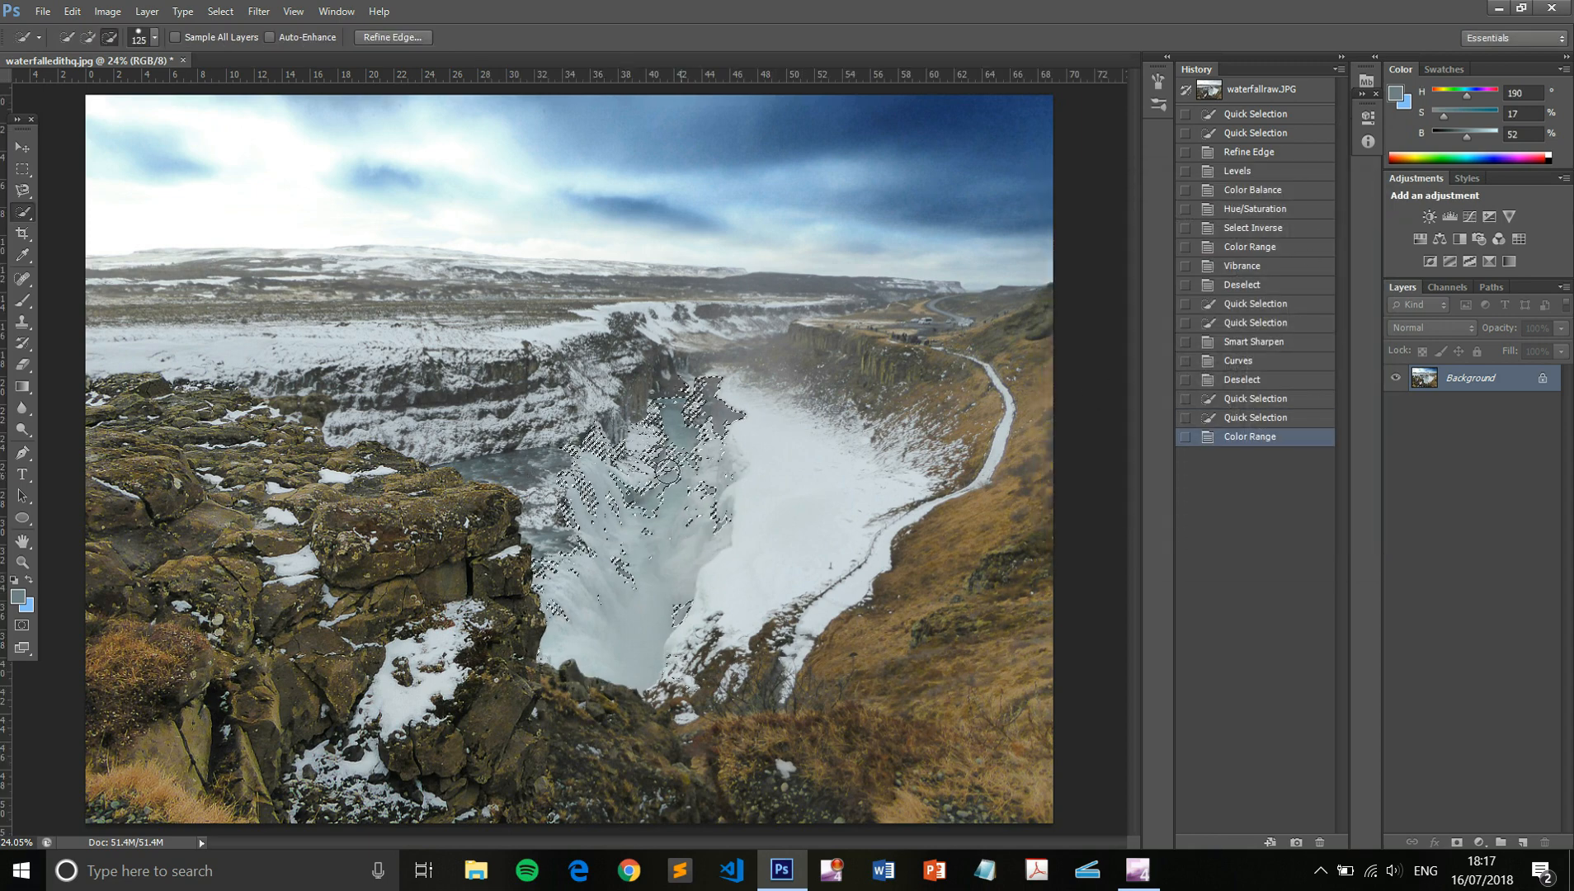
- Subtract the stray dark rock patch beside the head of the falls from the water selection, checking the selection in Refine Edge
click(395, 39)
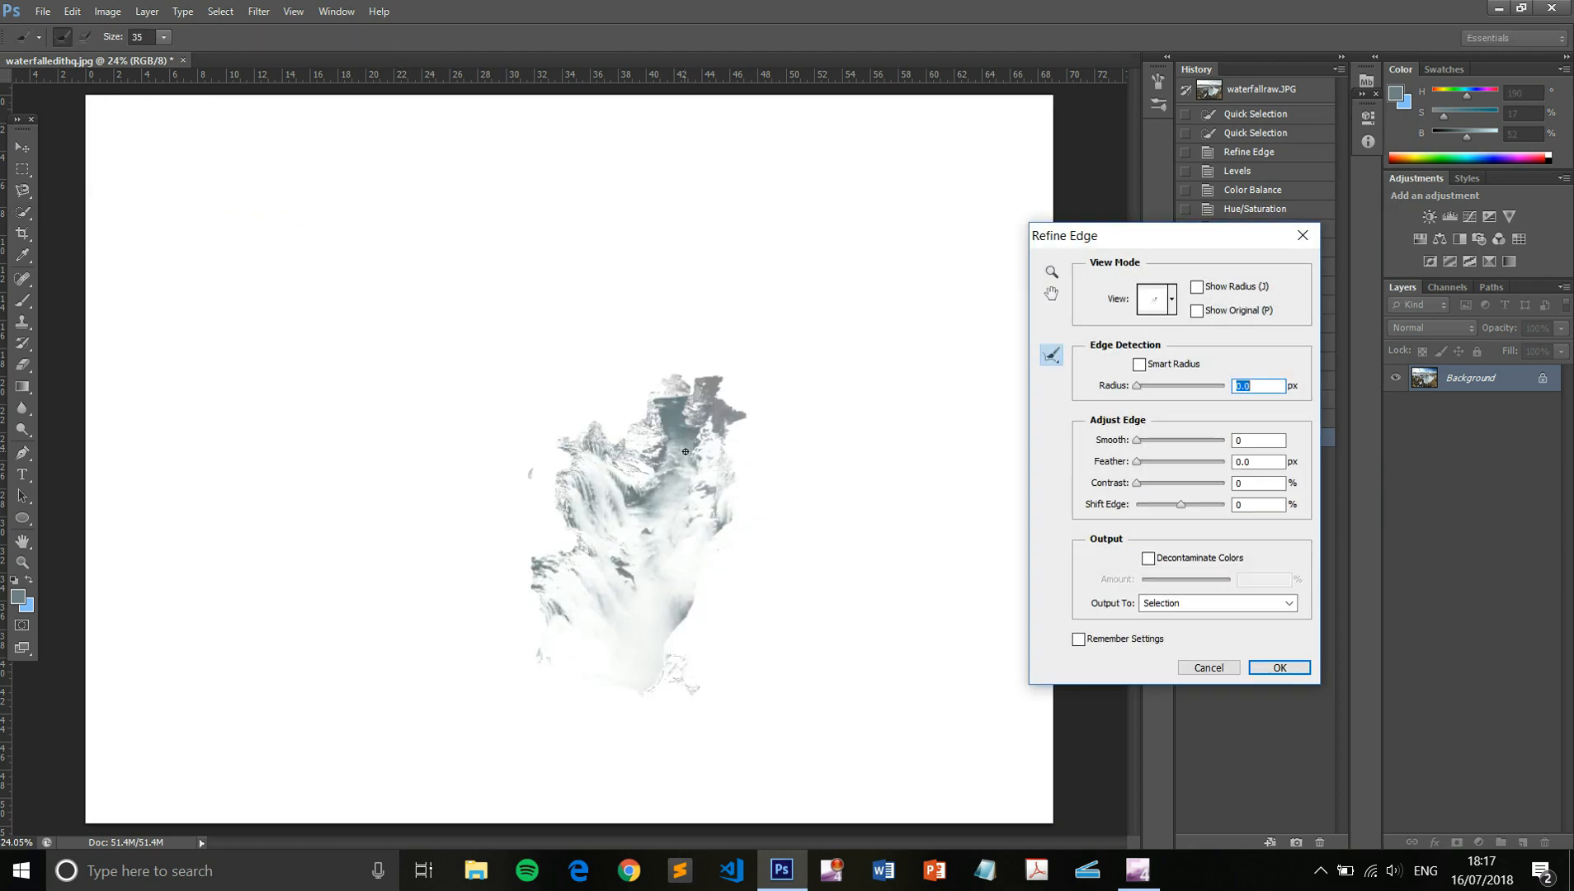
key(Escape)
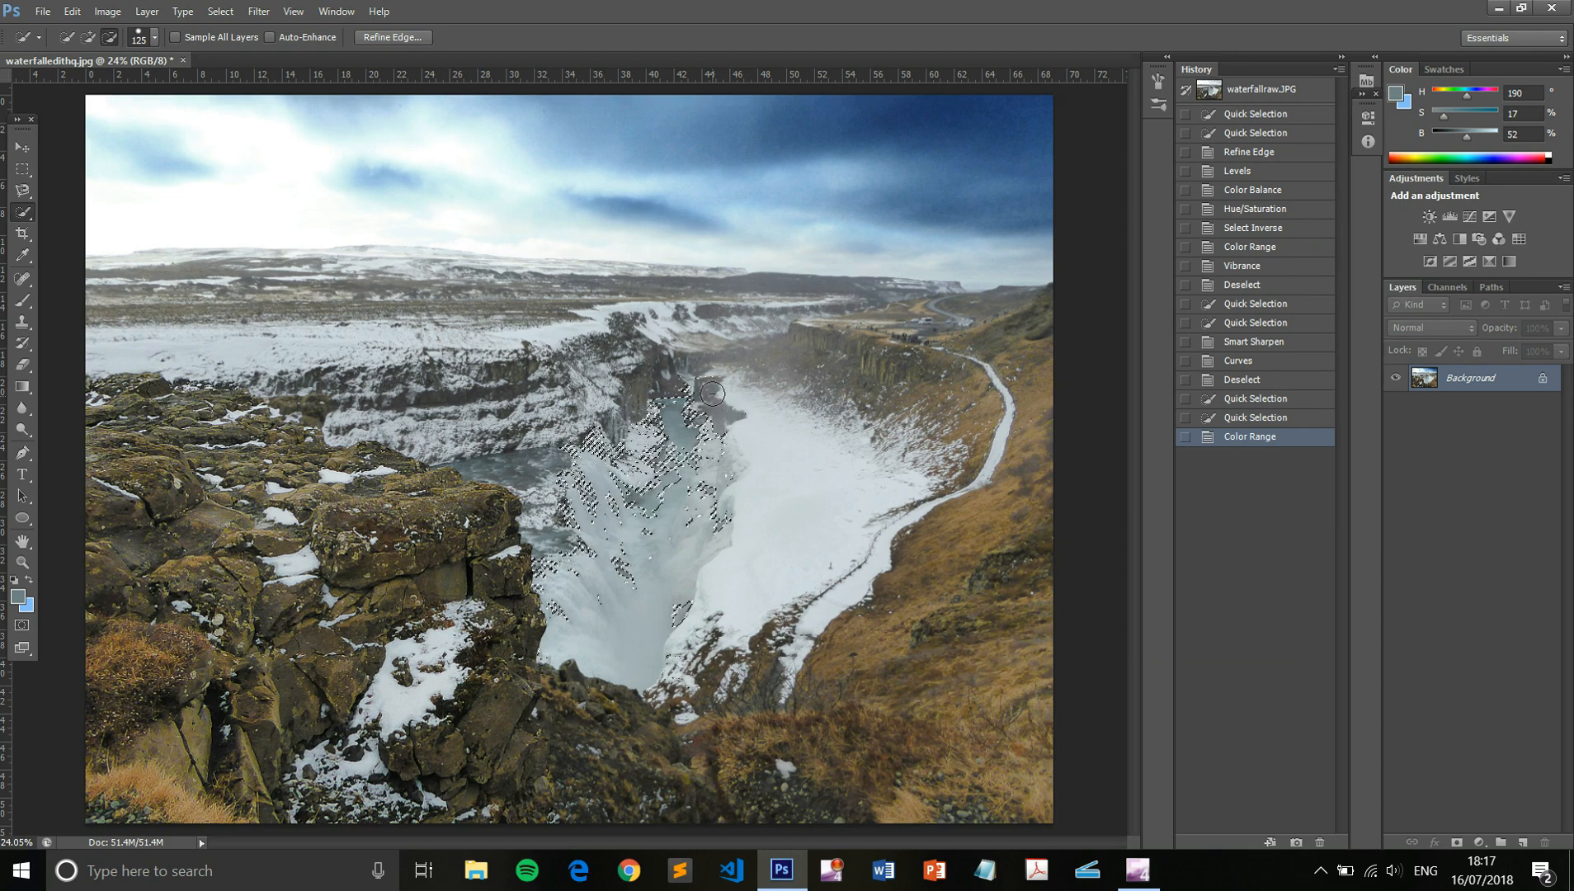
click(731, 392)
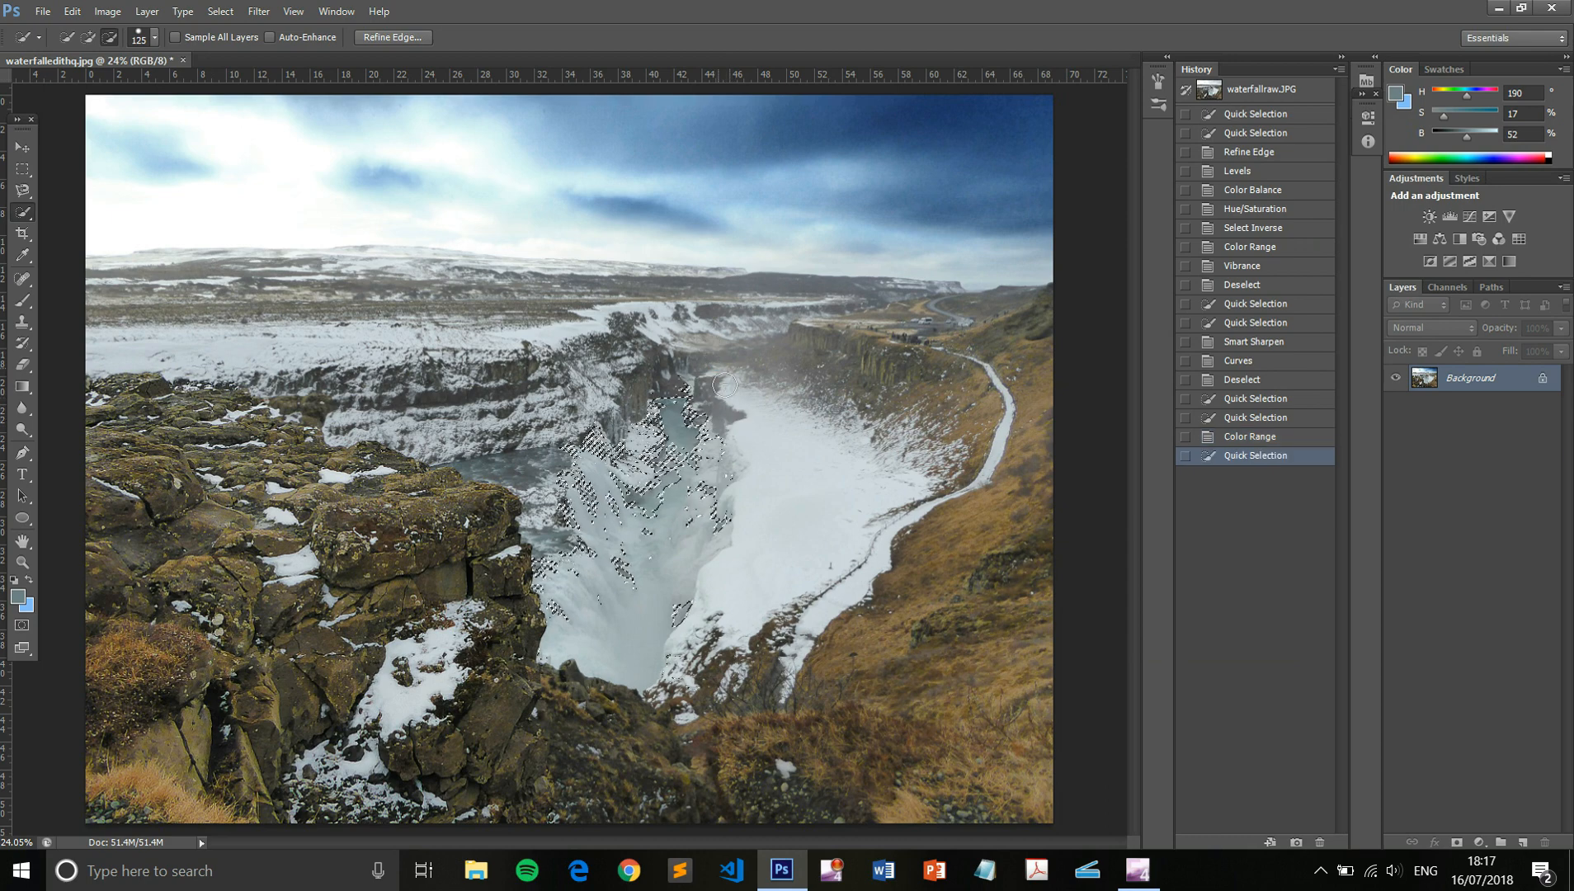
click(390, 37)
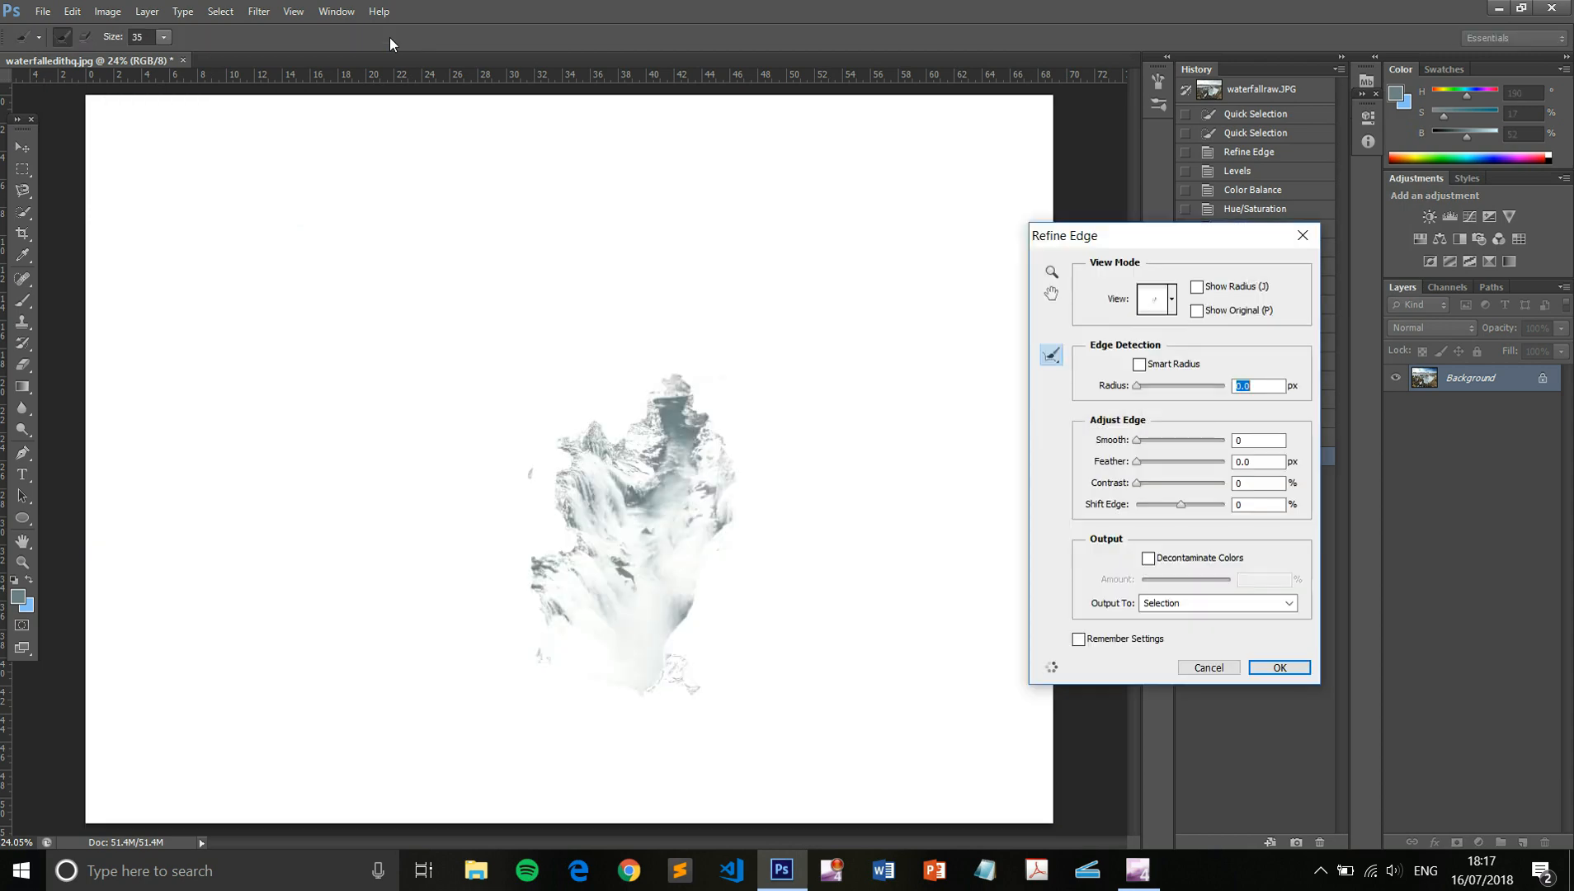
key(Escape)
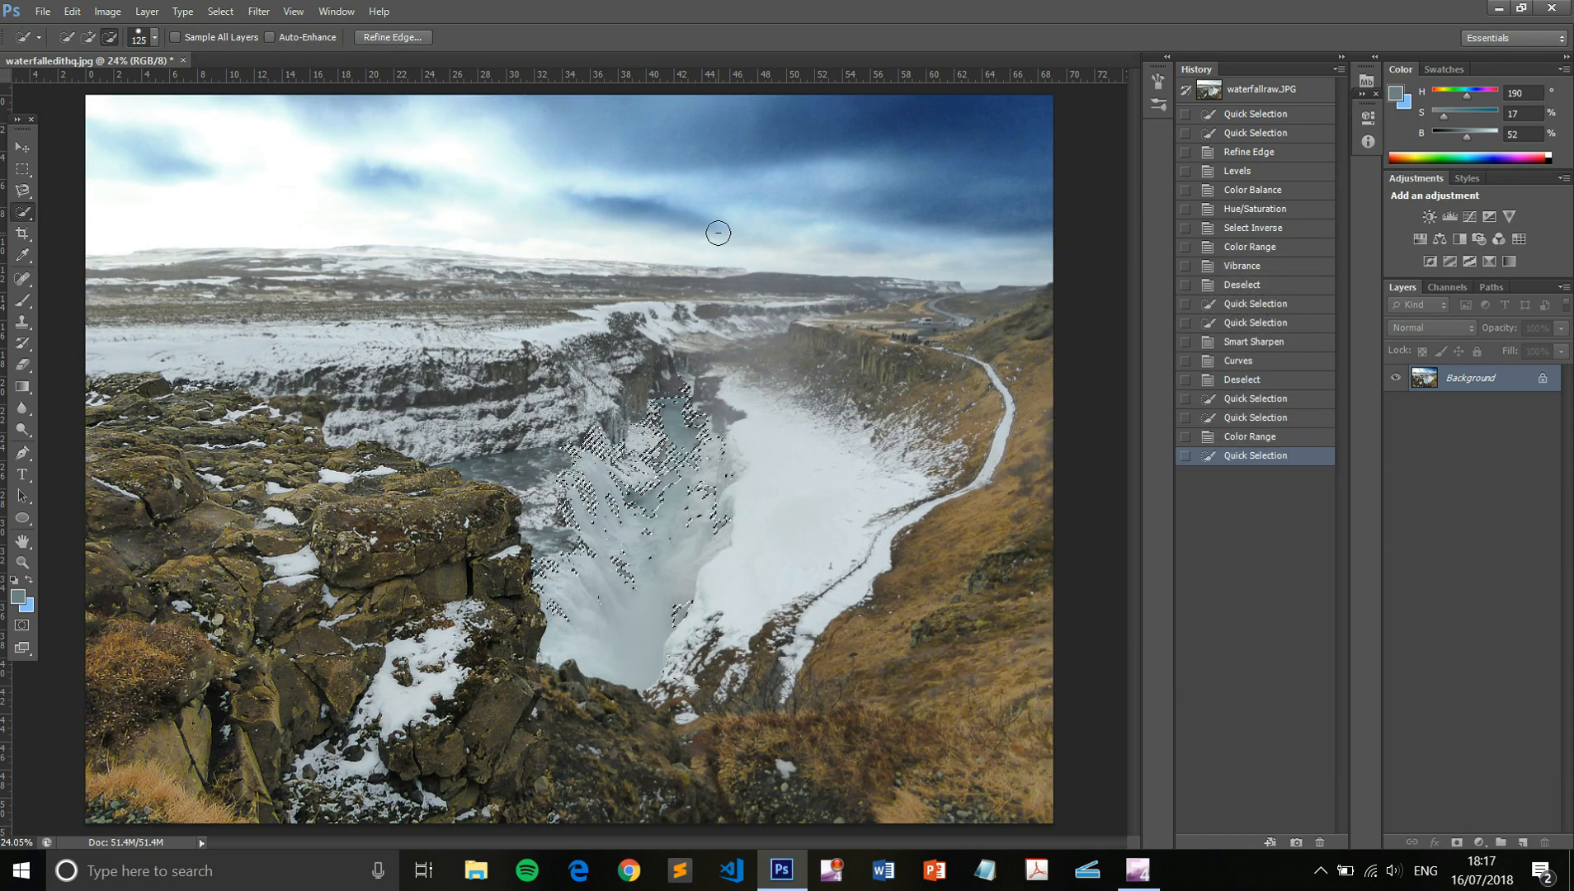
click(107, 12)
mouse_move(127, 62)
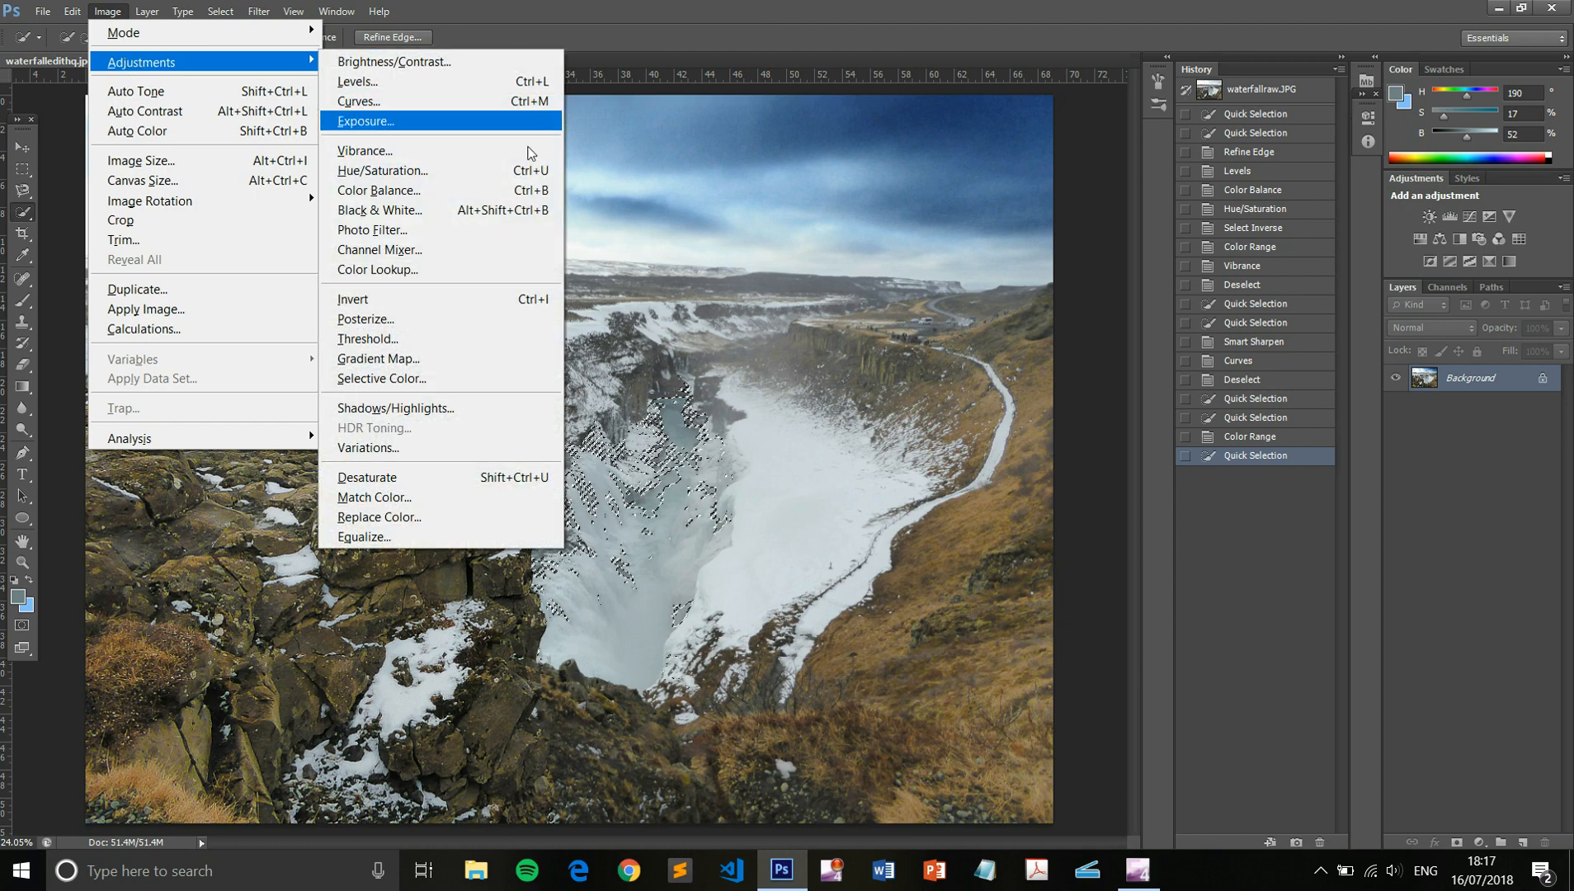
click(451, 170)
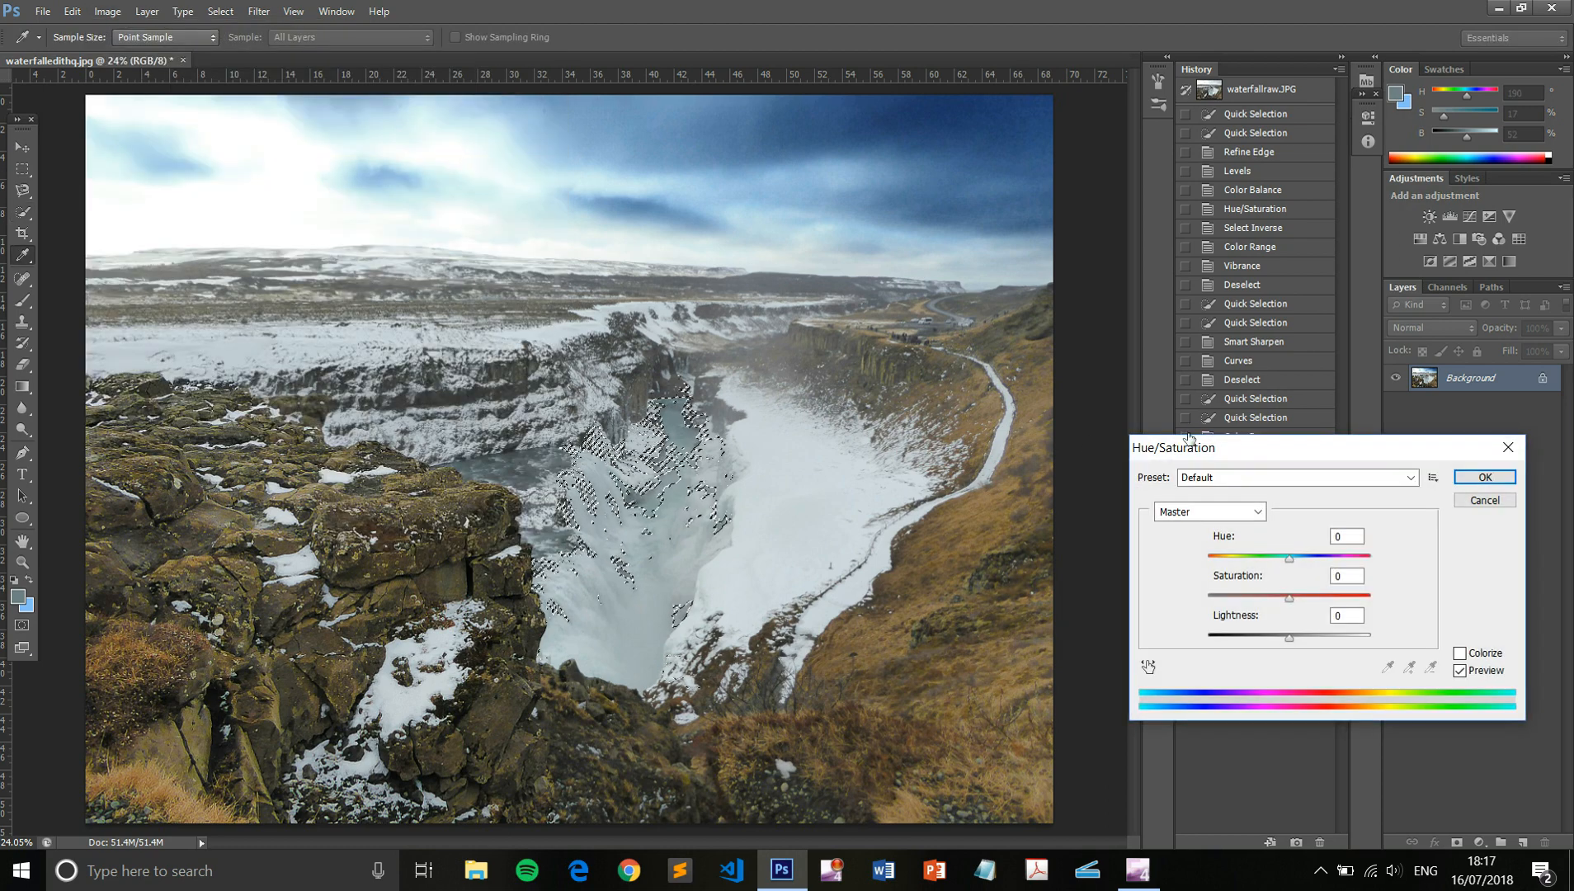
drag(1260, 442, 969, 337)
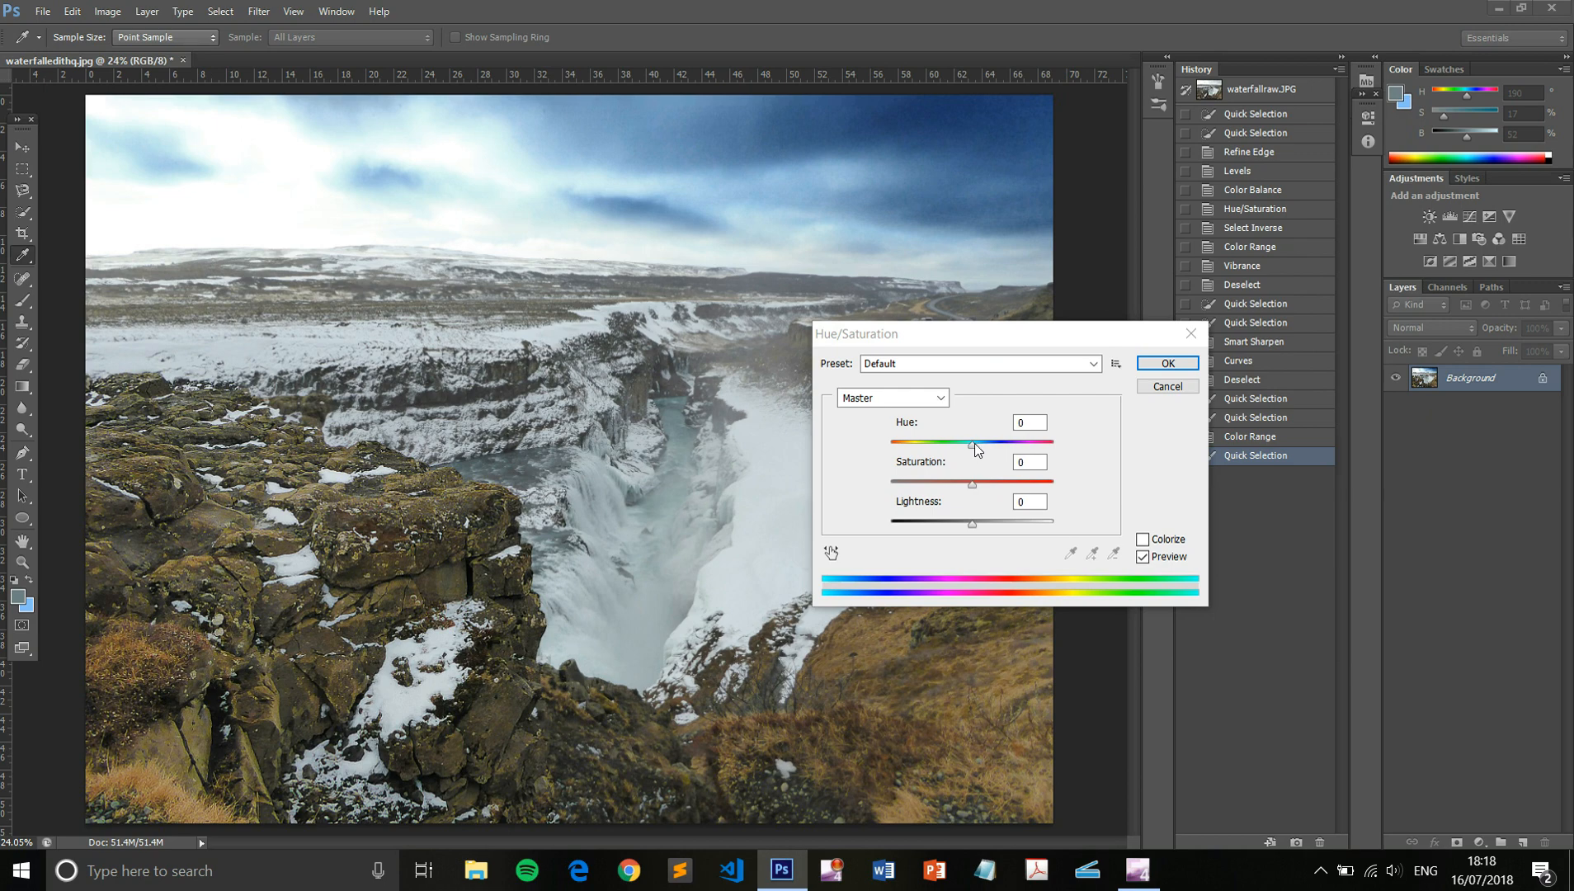
mouse_move(976, 448)
mouse_down()
mouse_move(854, 450)
mouse_move(977, 453)
mouse_up()
click(969, 484)
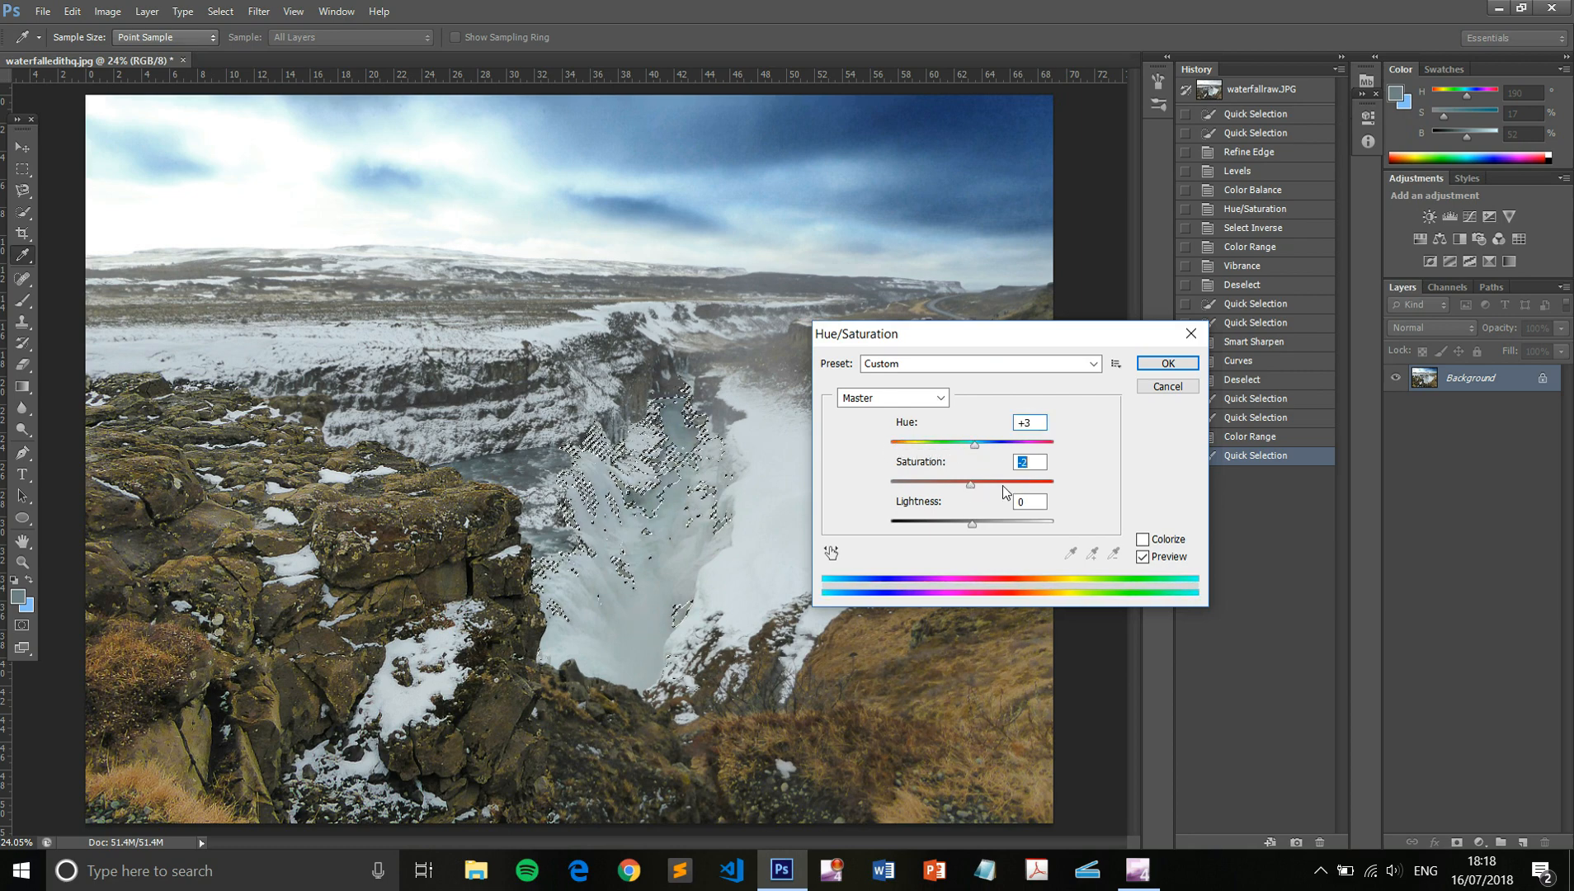
drag(1056, 485, 976, 458)
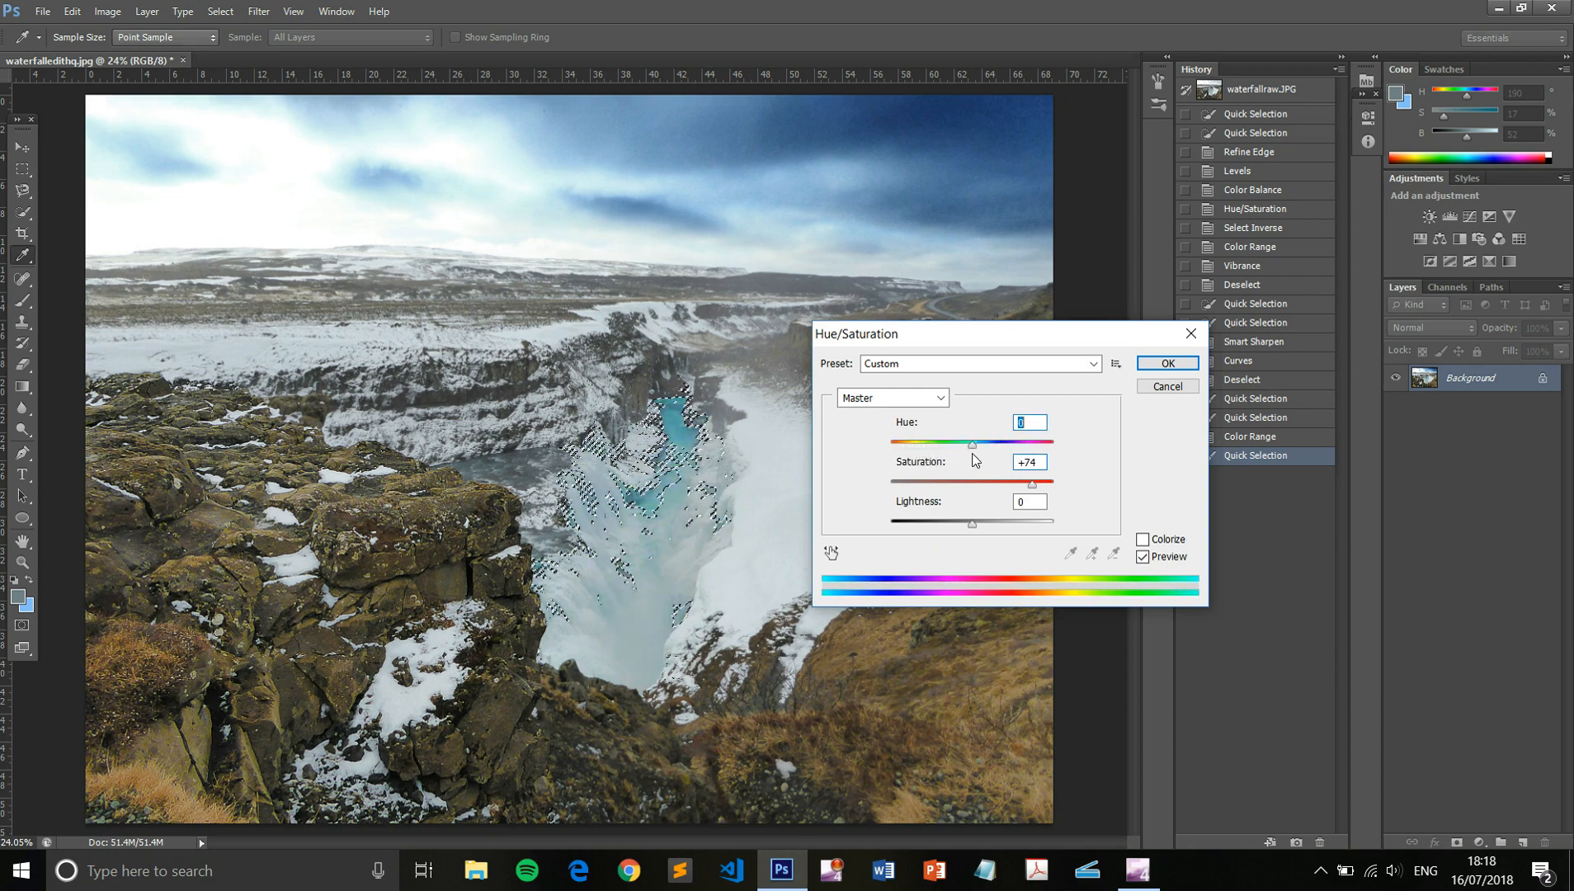
click(1176, 386)
- Intensify the selected turquoise water with Hue/Saturation at saturation +62 and lightness -8, and deselect it
key(ctrl+u)
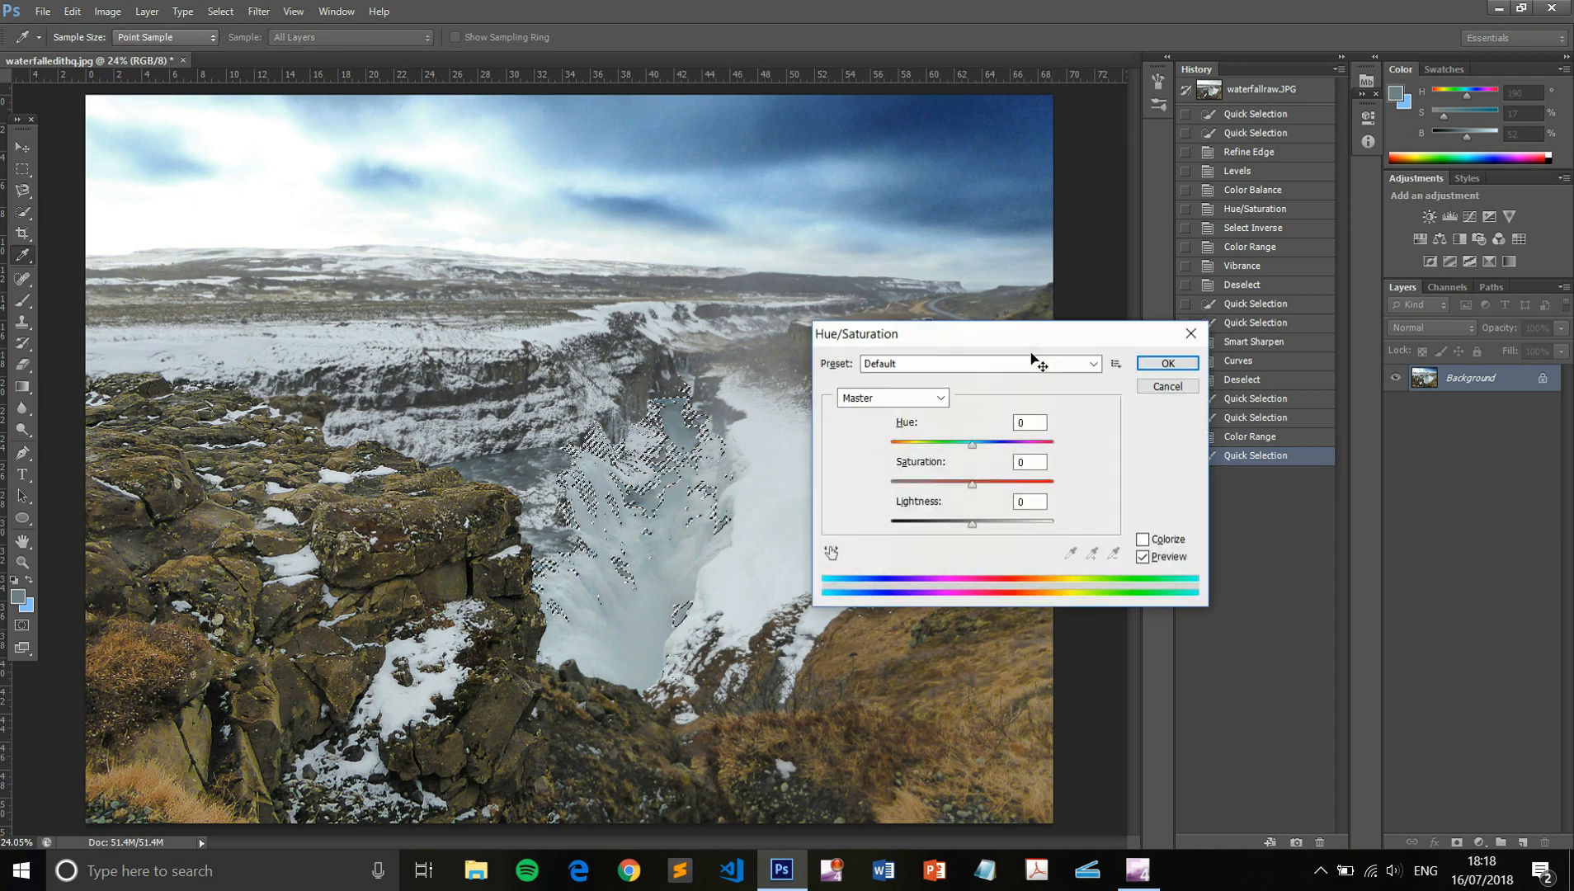
drag(975, 482, 977, 482)
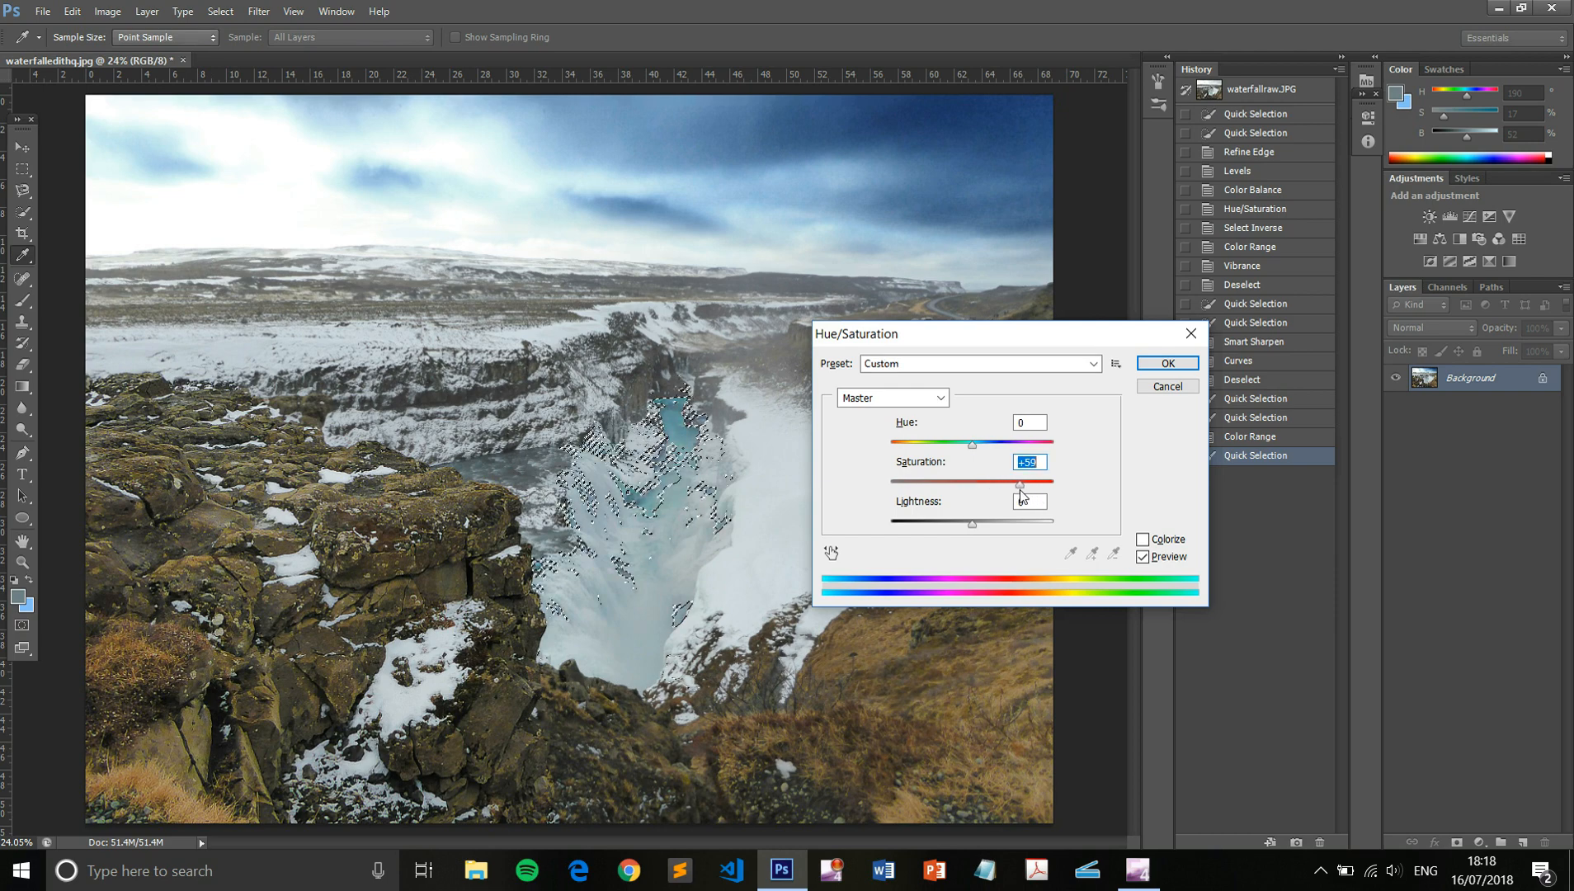
drag(973, 522, 965, 520)
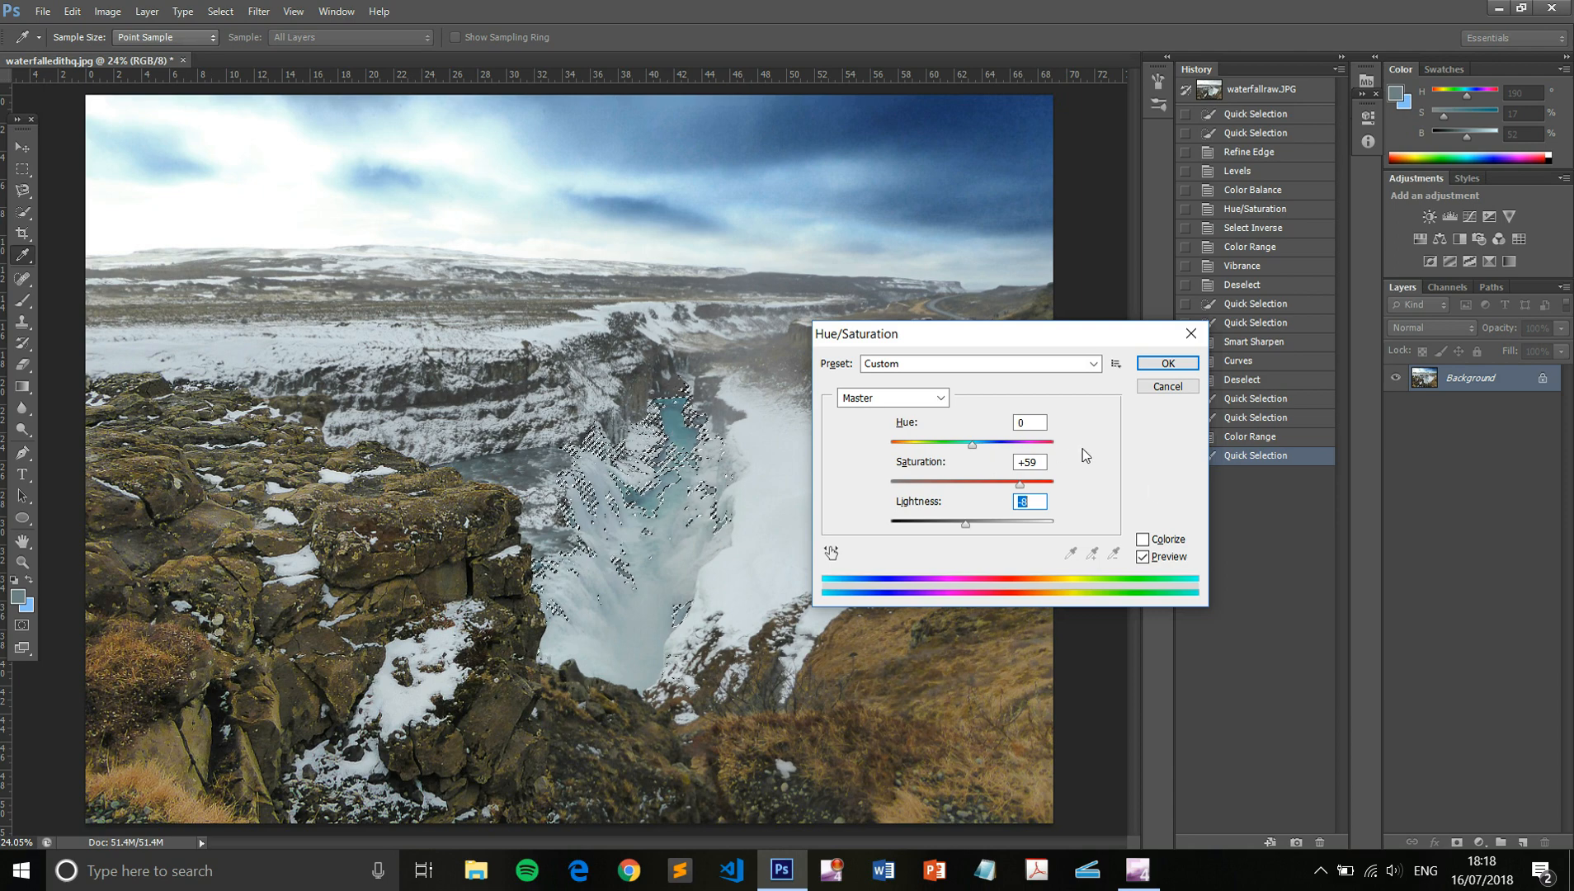
click(1142, 557)
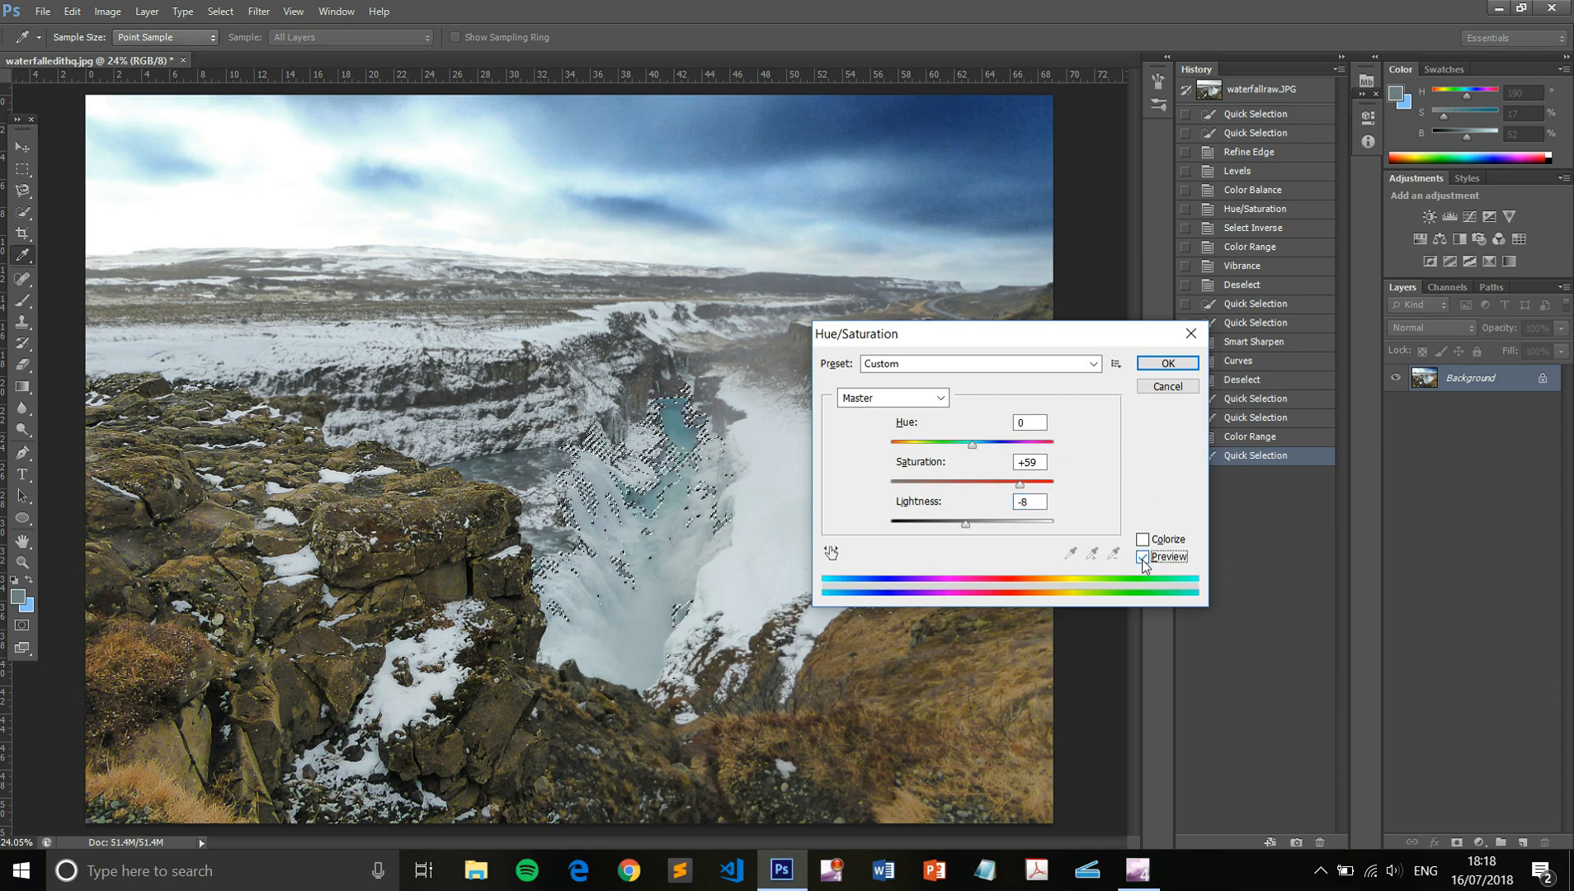
click(1143, 558)
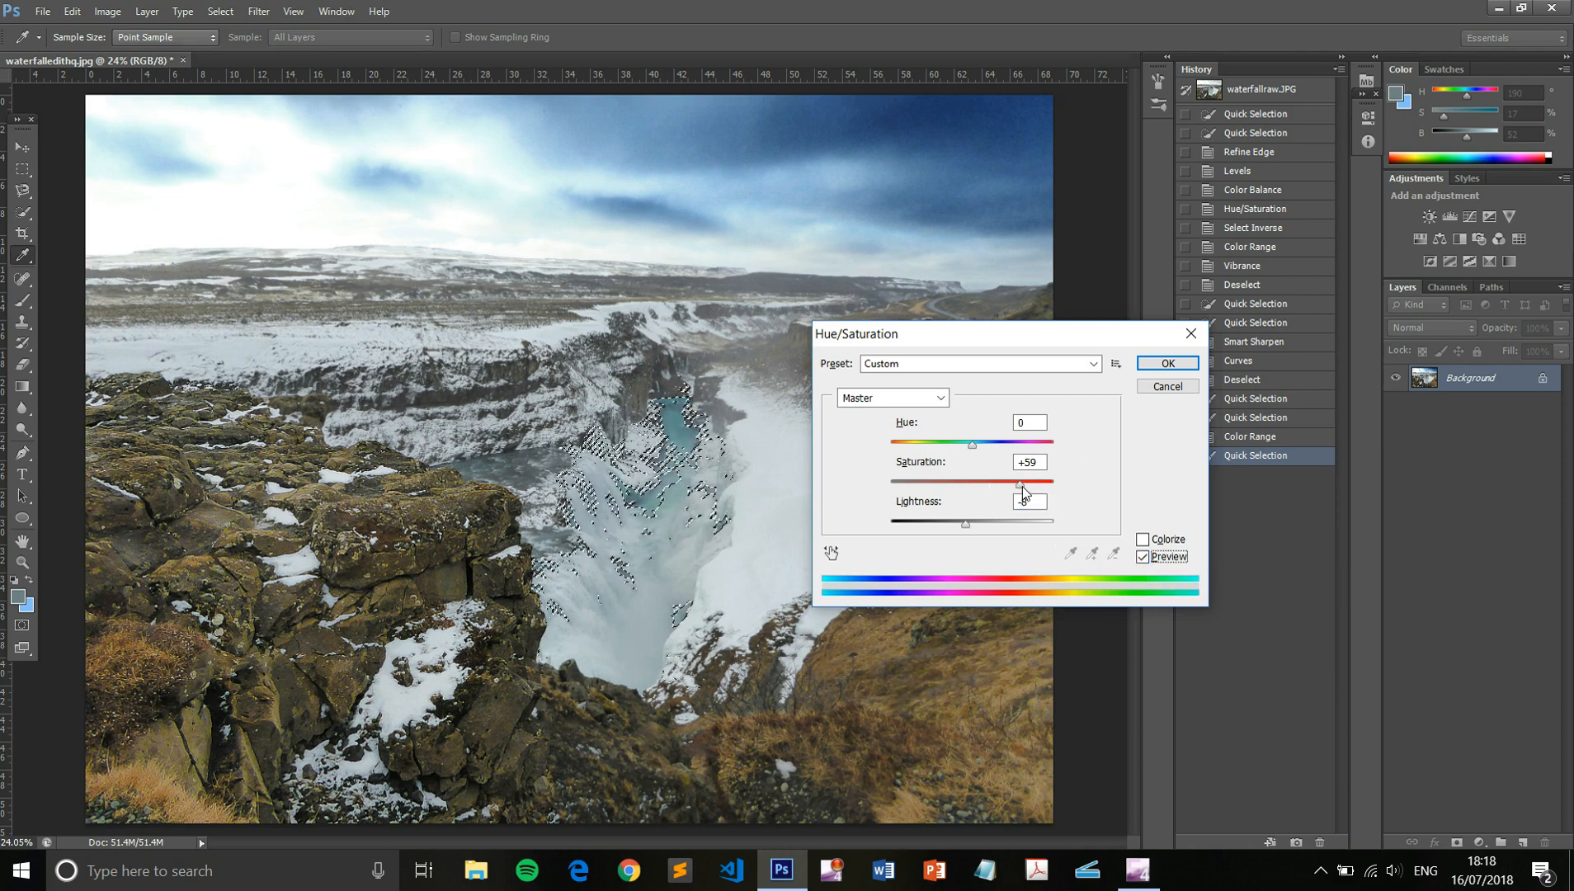
click(1022, 485)
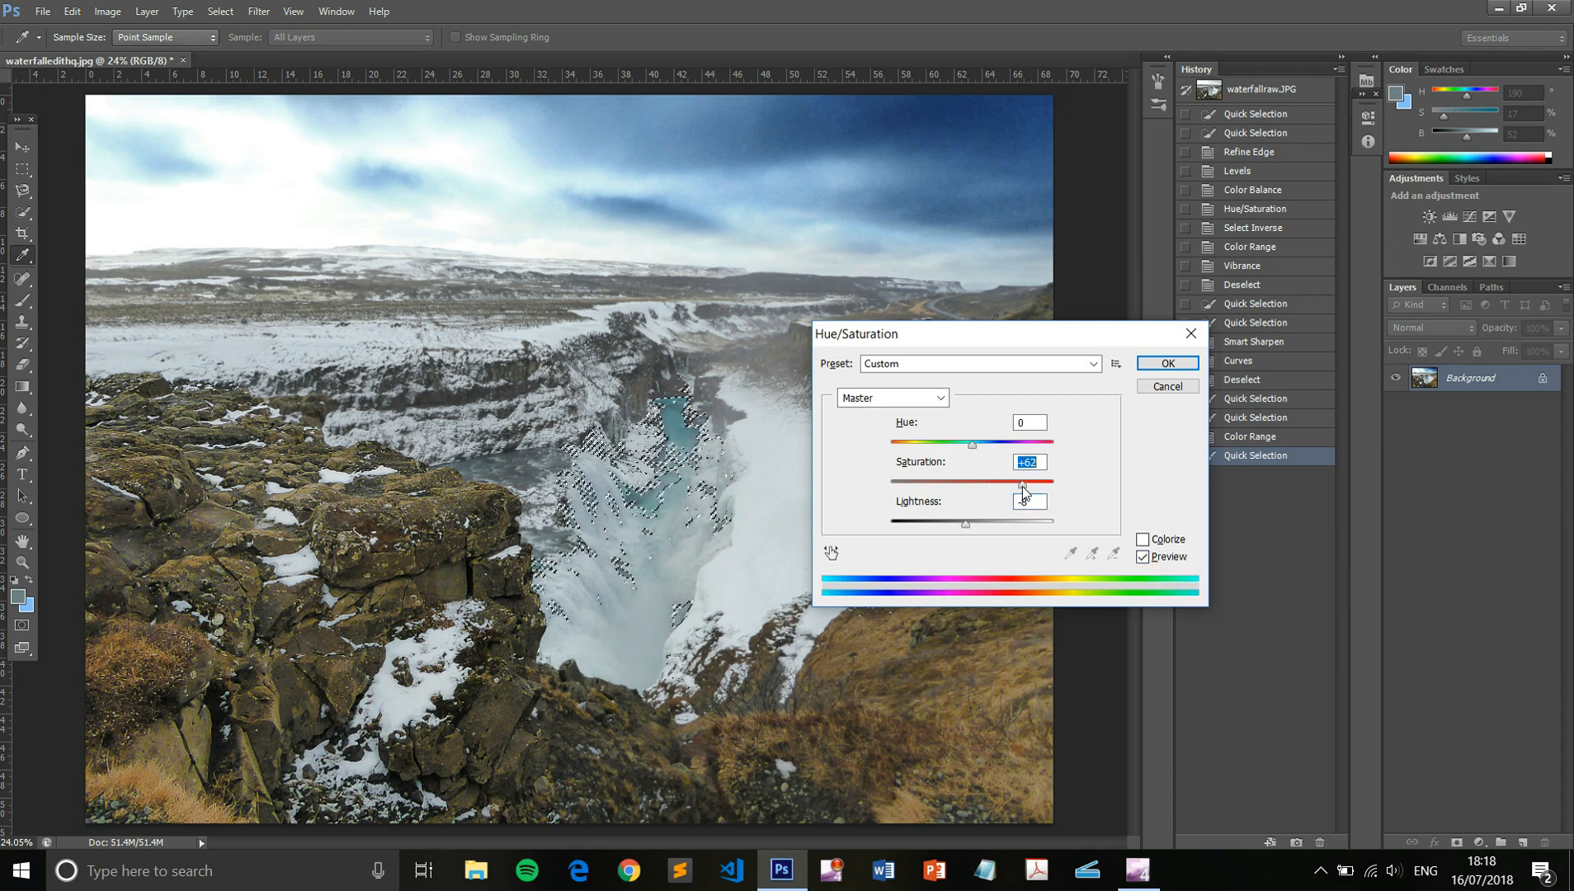
click(1169, 363)
key(w)
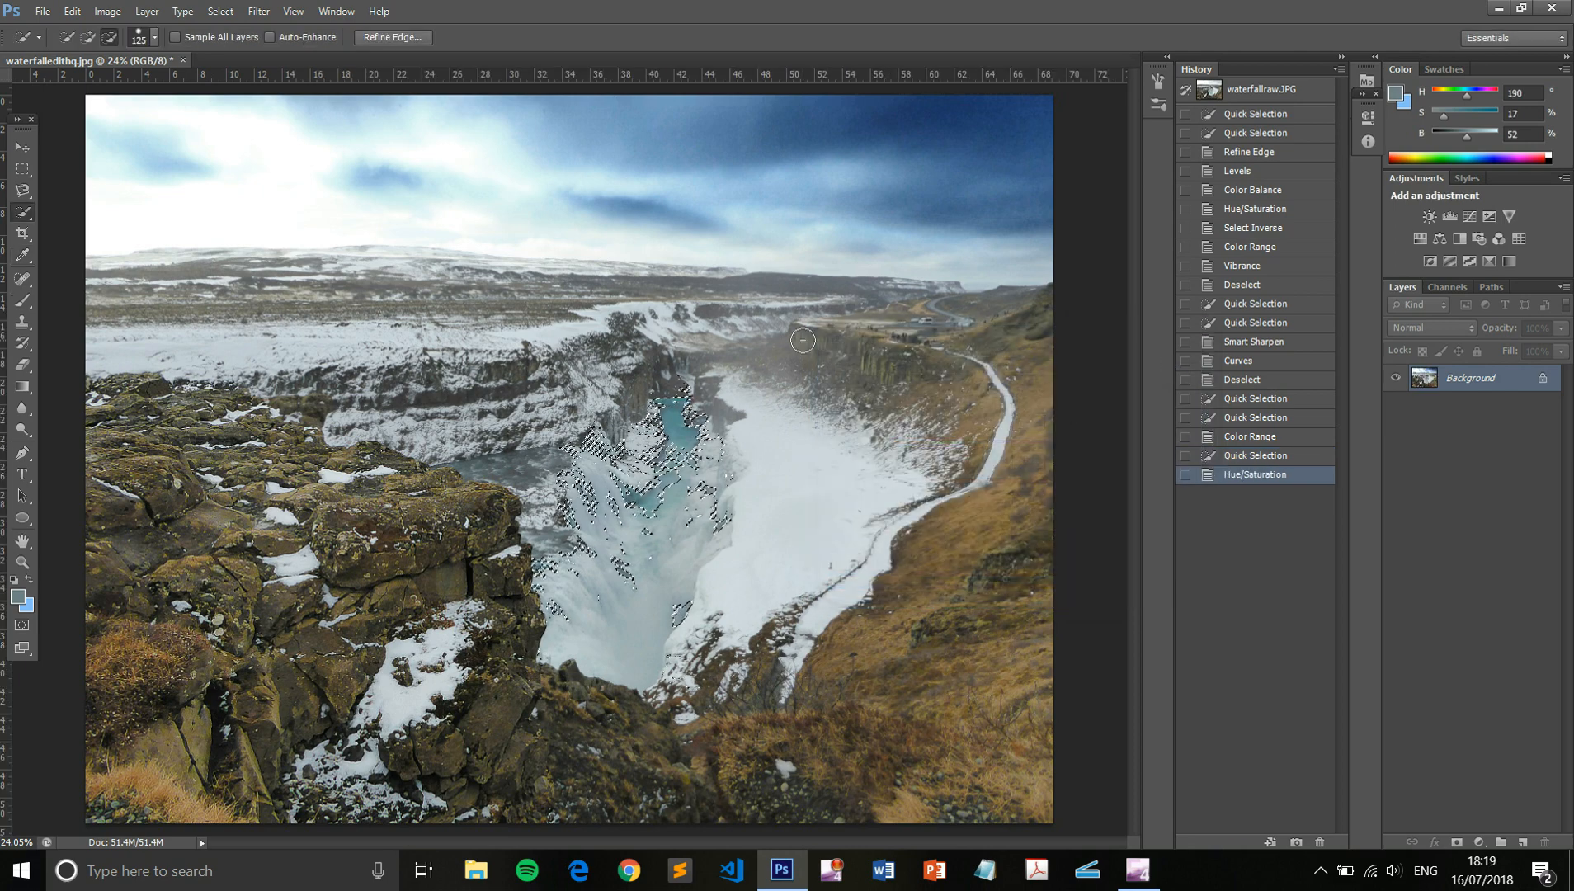
key(ctrl+d)
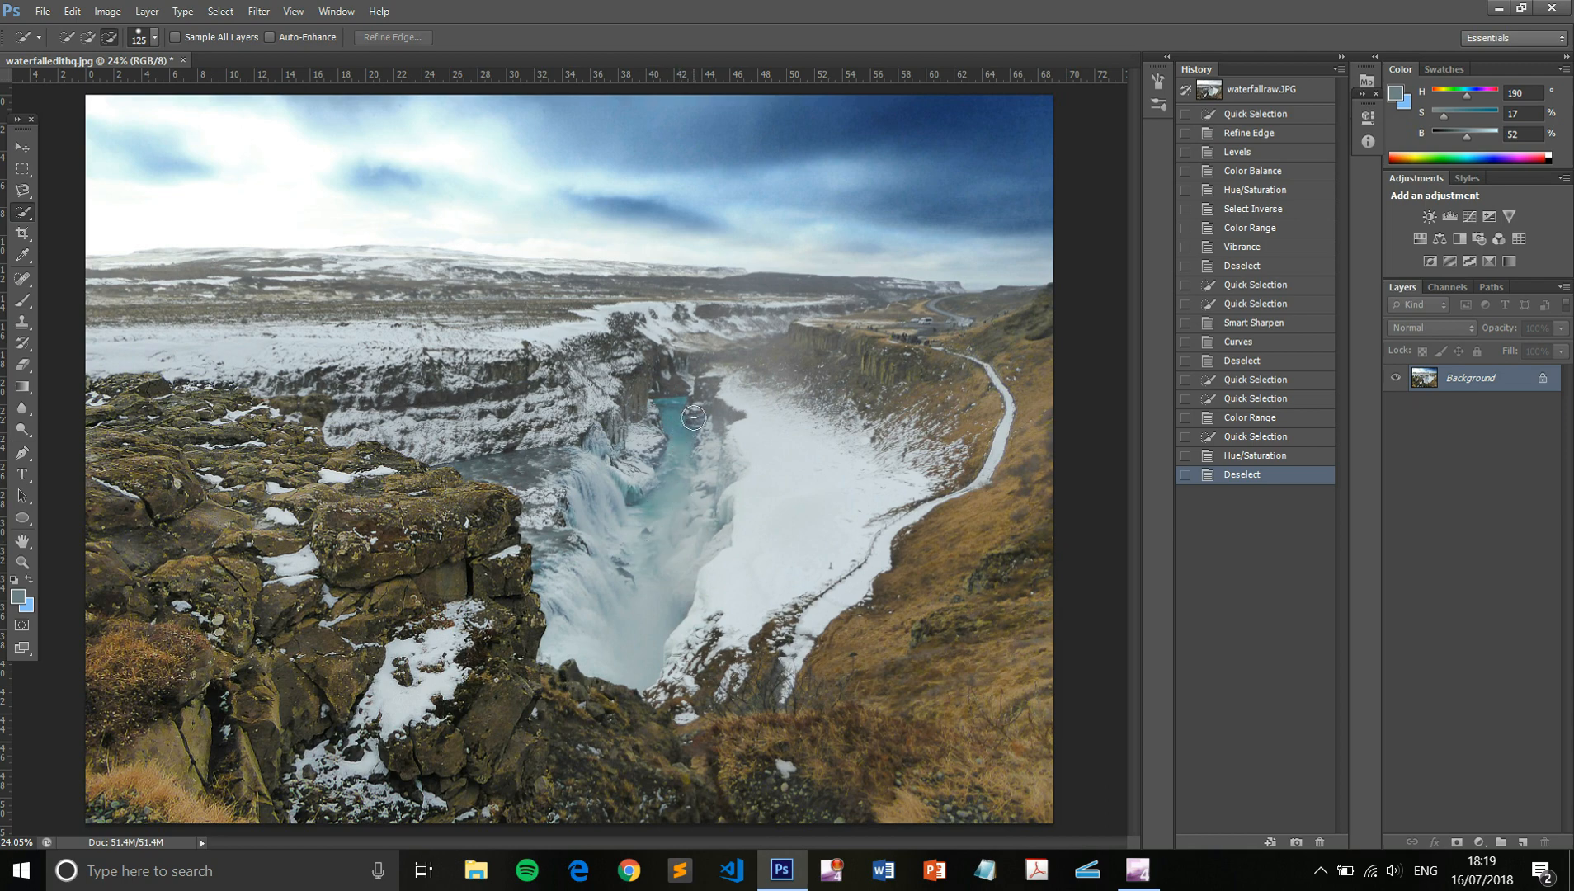
- Select the grey river water above and beside the falls with the Quick Selection tool, adding the water and subtracting the adjacent rock
scroll(584, 462, up, 3)
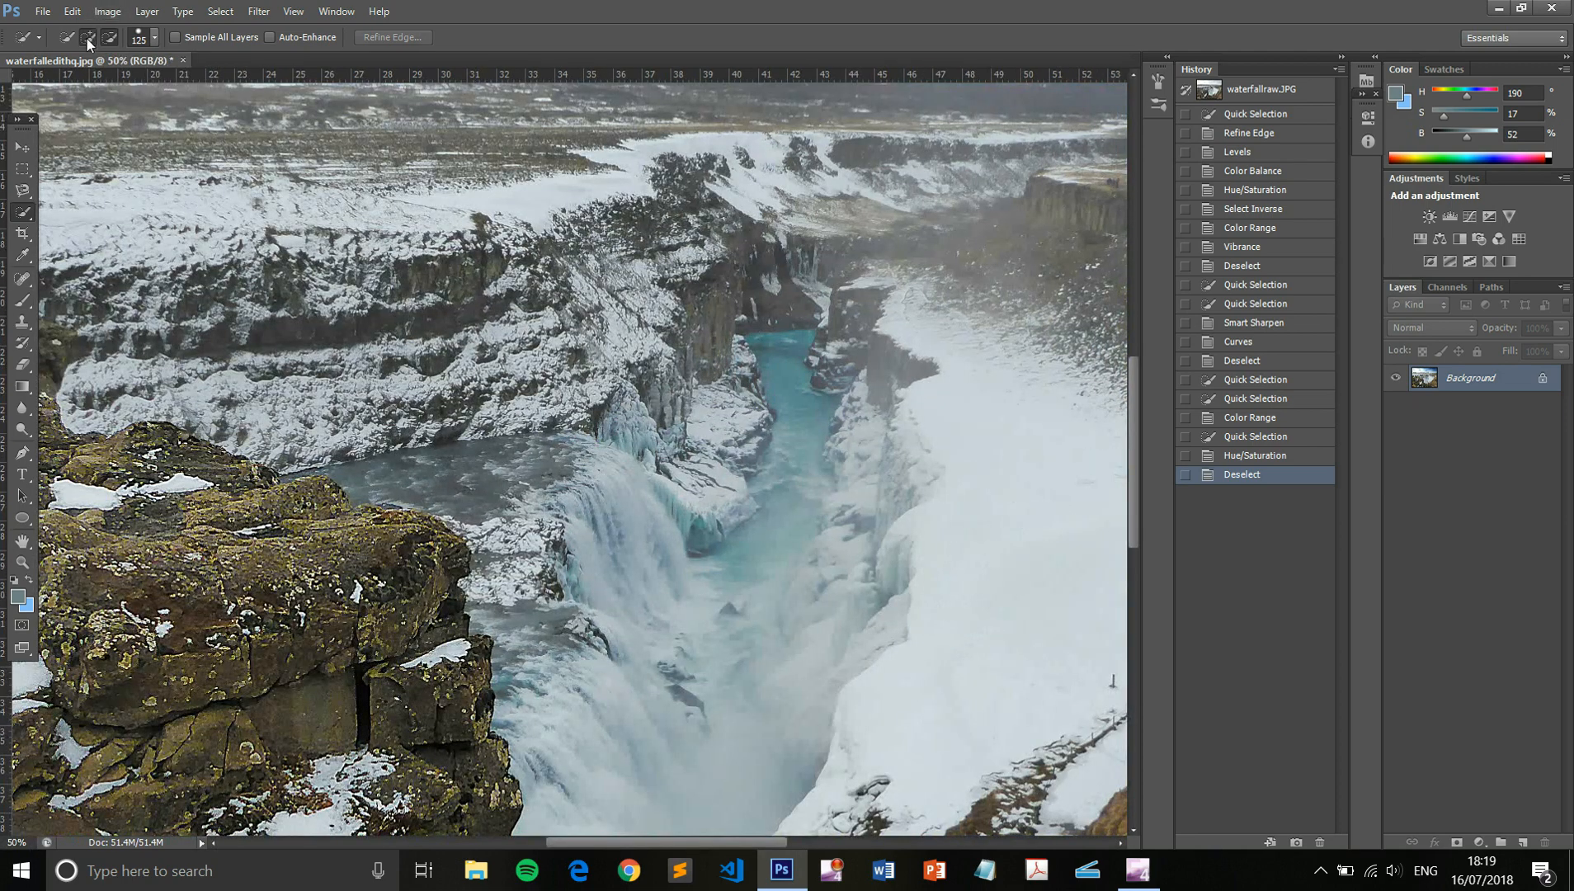
mouse_move(461, 442)
mouse_down()
mouse_move(478, 483)
mouse_move(413, 477)
mouse_move(524, 587)
mouse_move(533, 643)
mouse_up()
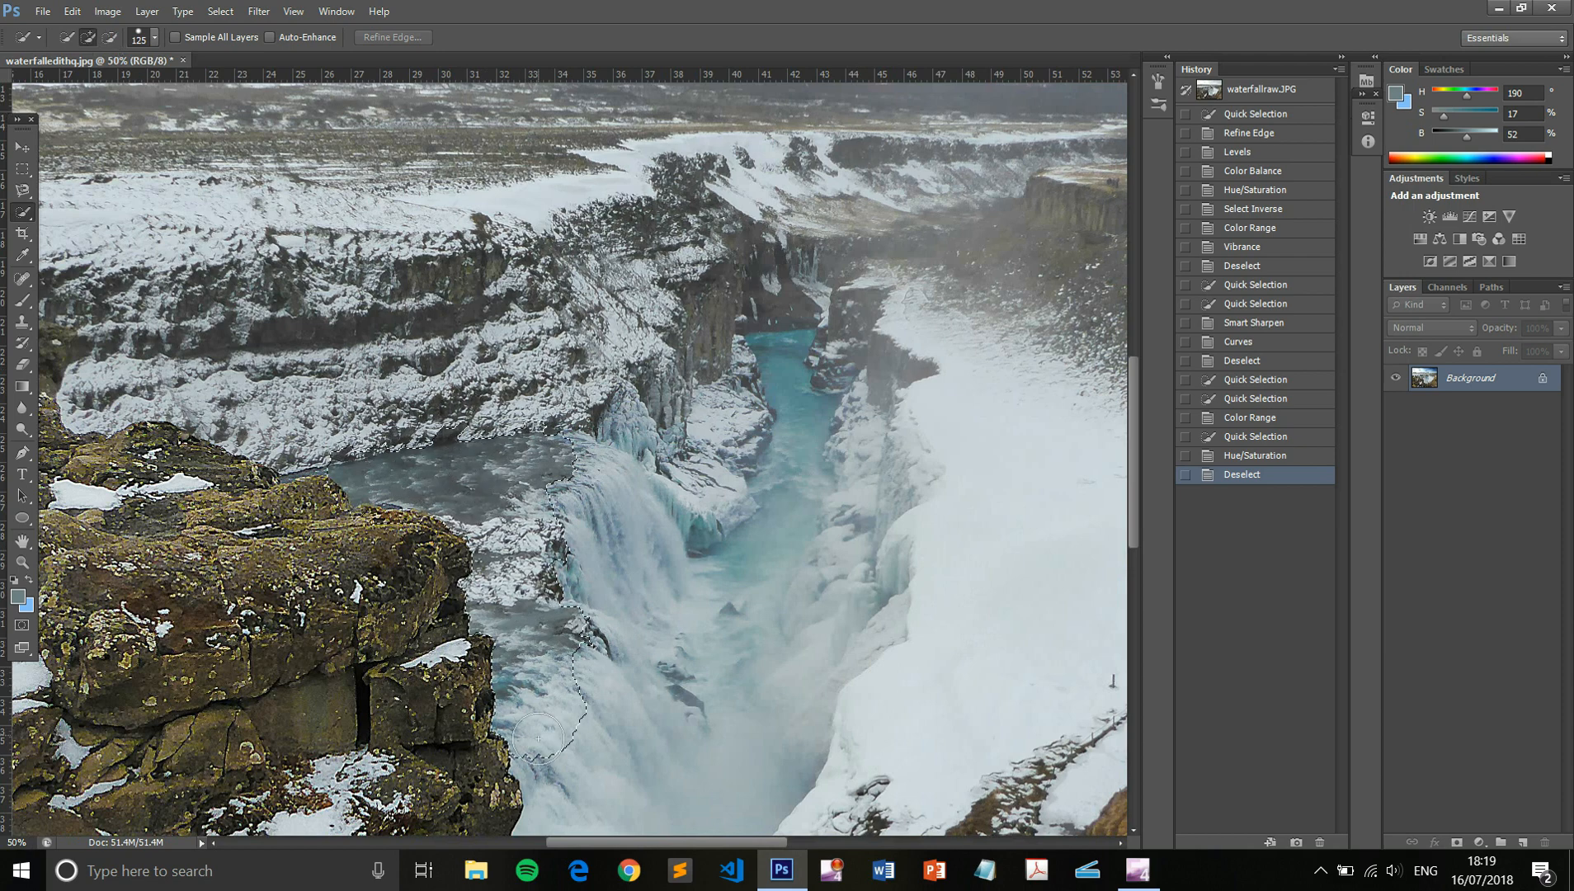
drag(538, 737, 540, 742)
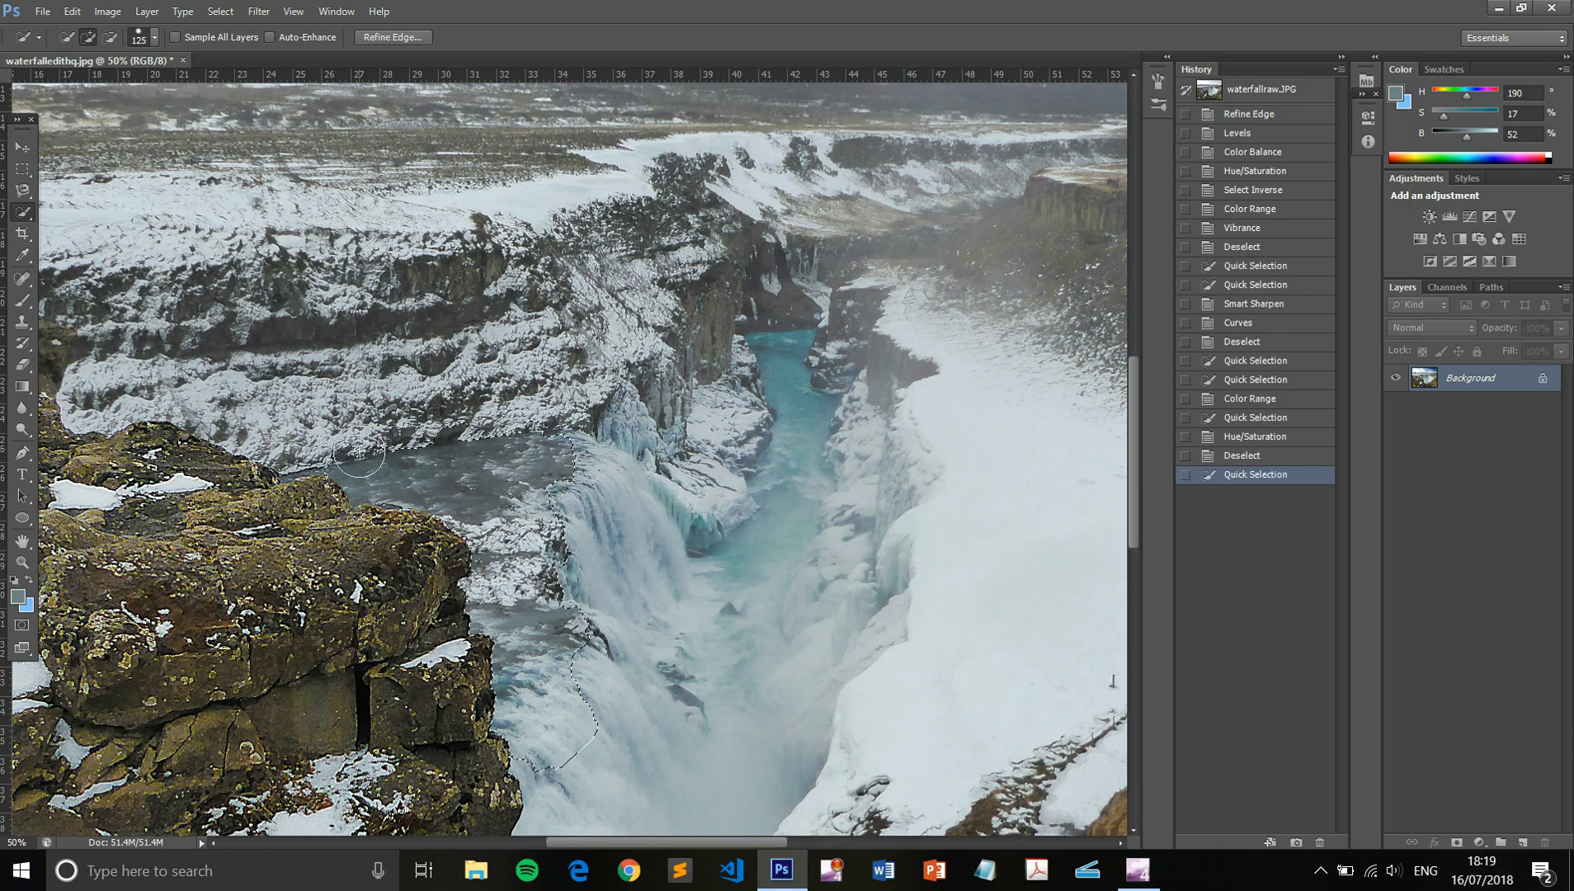
click(110, 37)
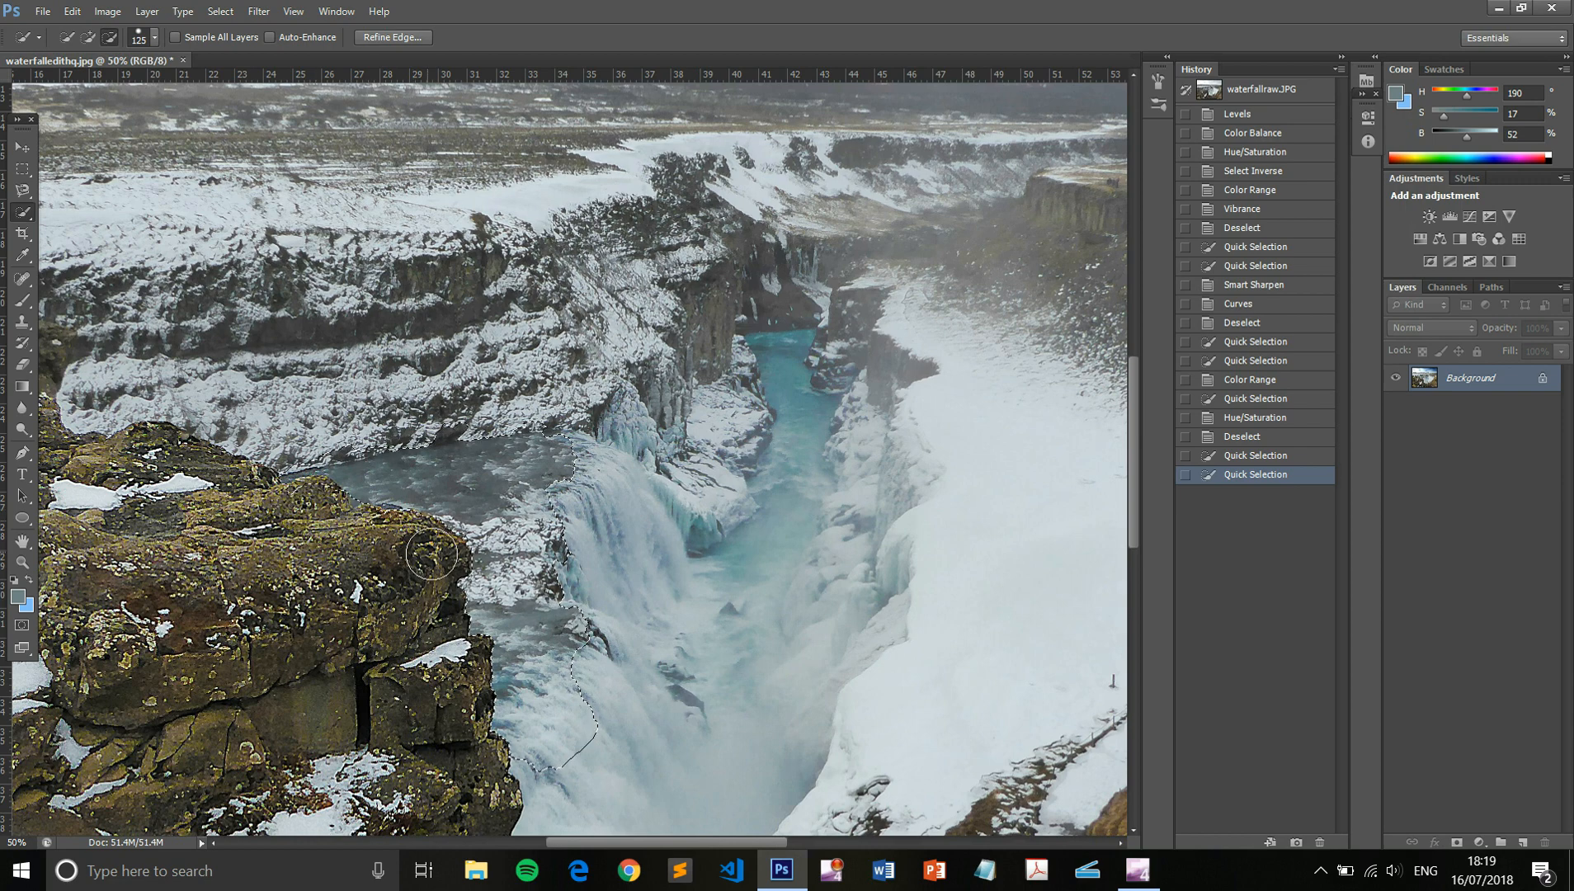
drag(400, 538, 542, 437)
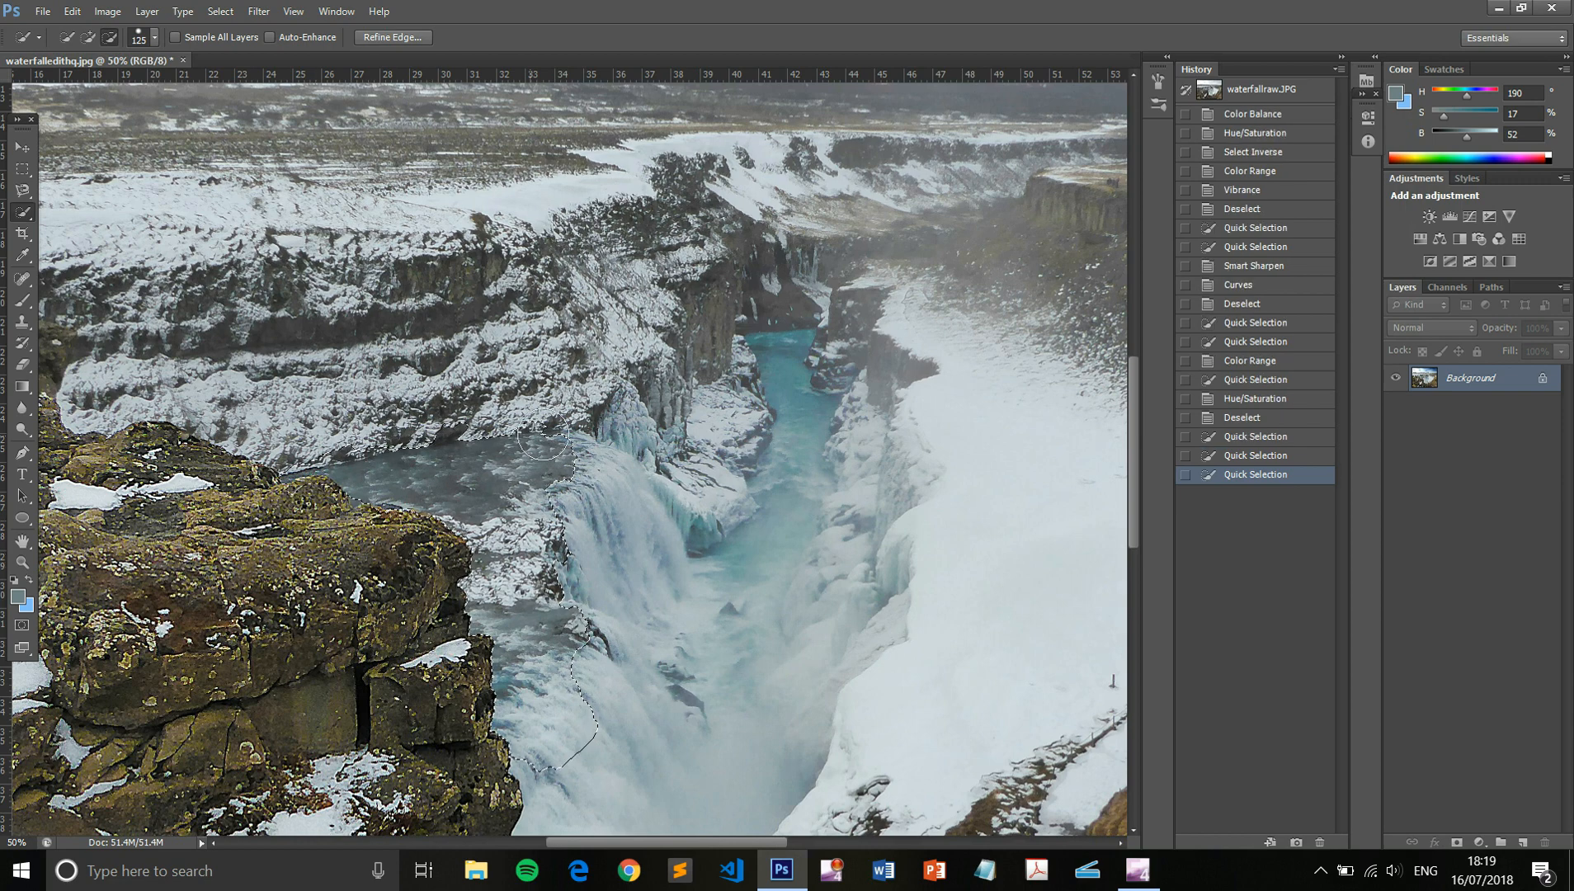
- Narrow the upper river selection with Color Range, sampling its dark blue-grey water at fuzziness 62, and check the selection in Refine Edge
click(220, 12)
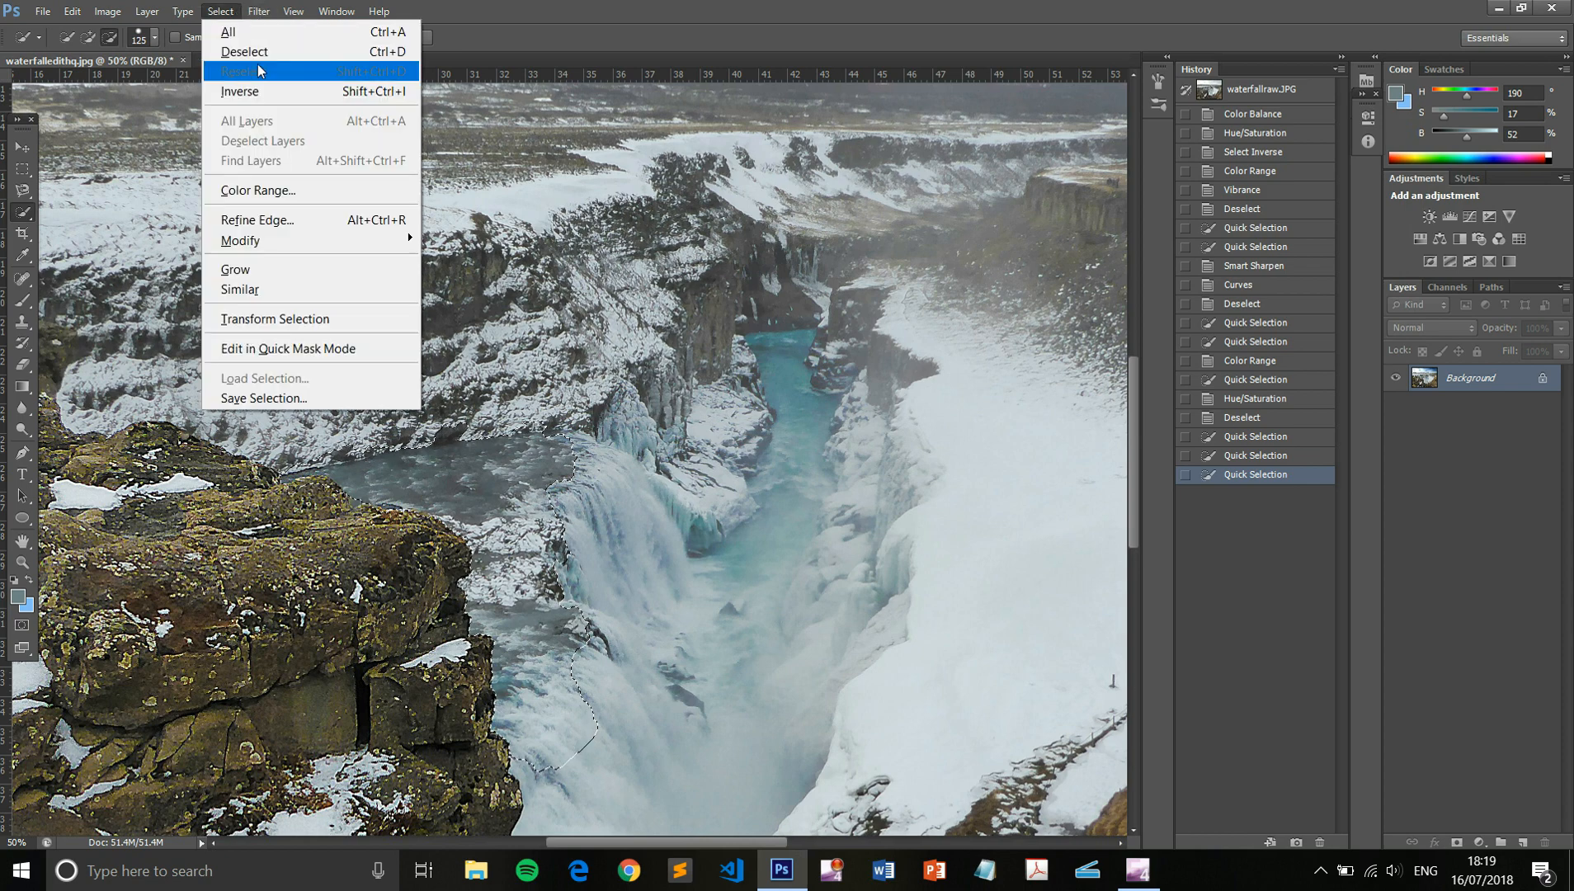
click(258, 189)
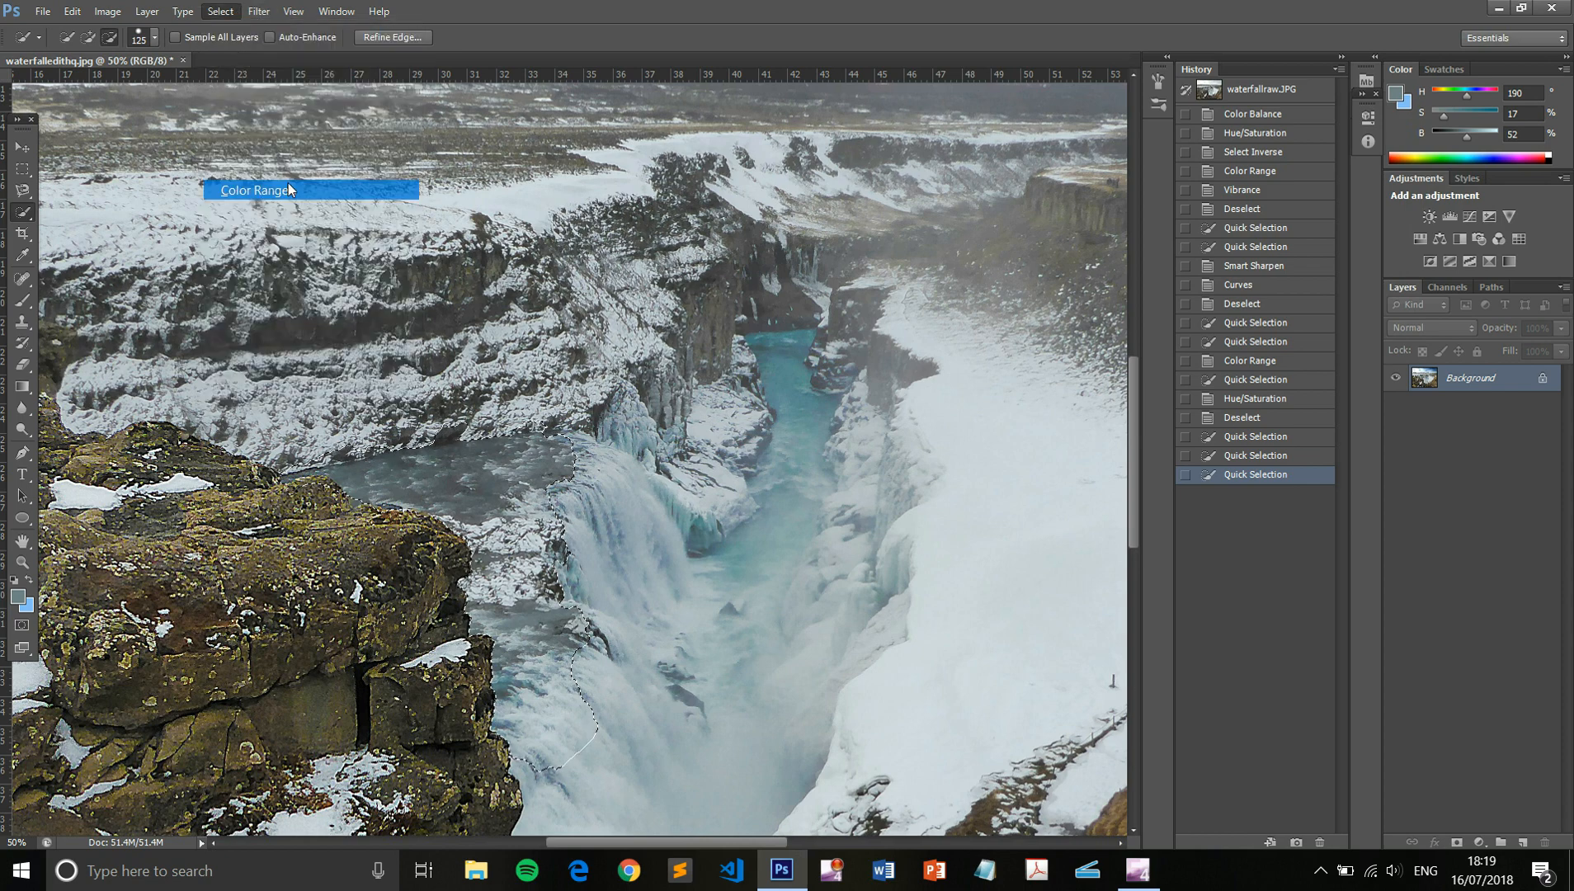
click(363, 468)
click(365, 469)
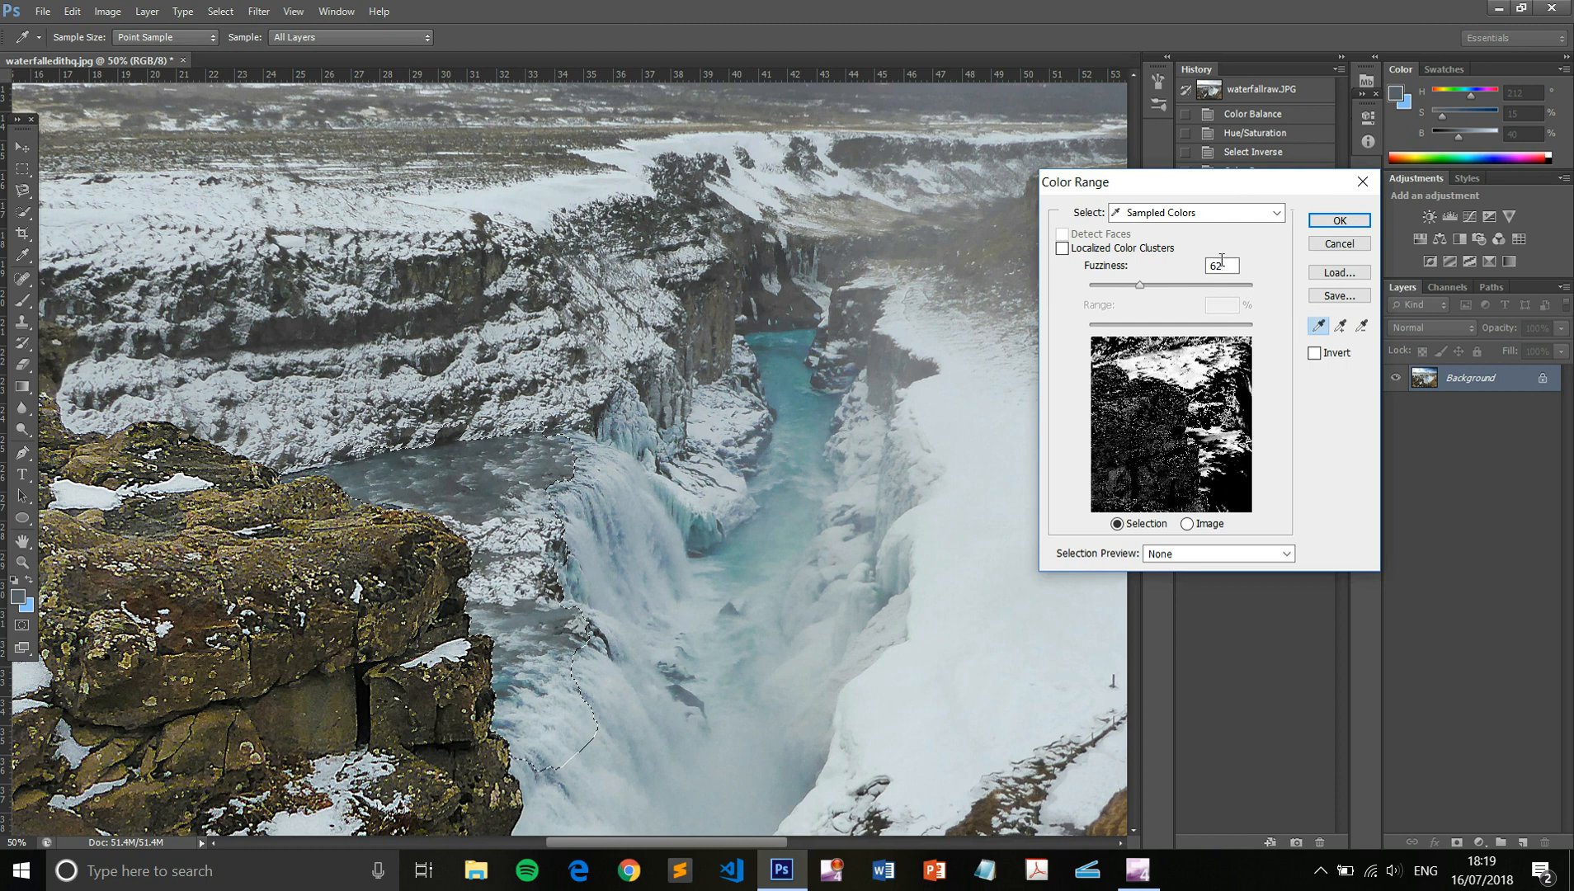
click(1338, 221)
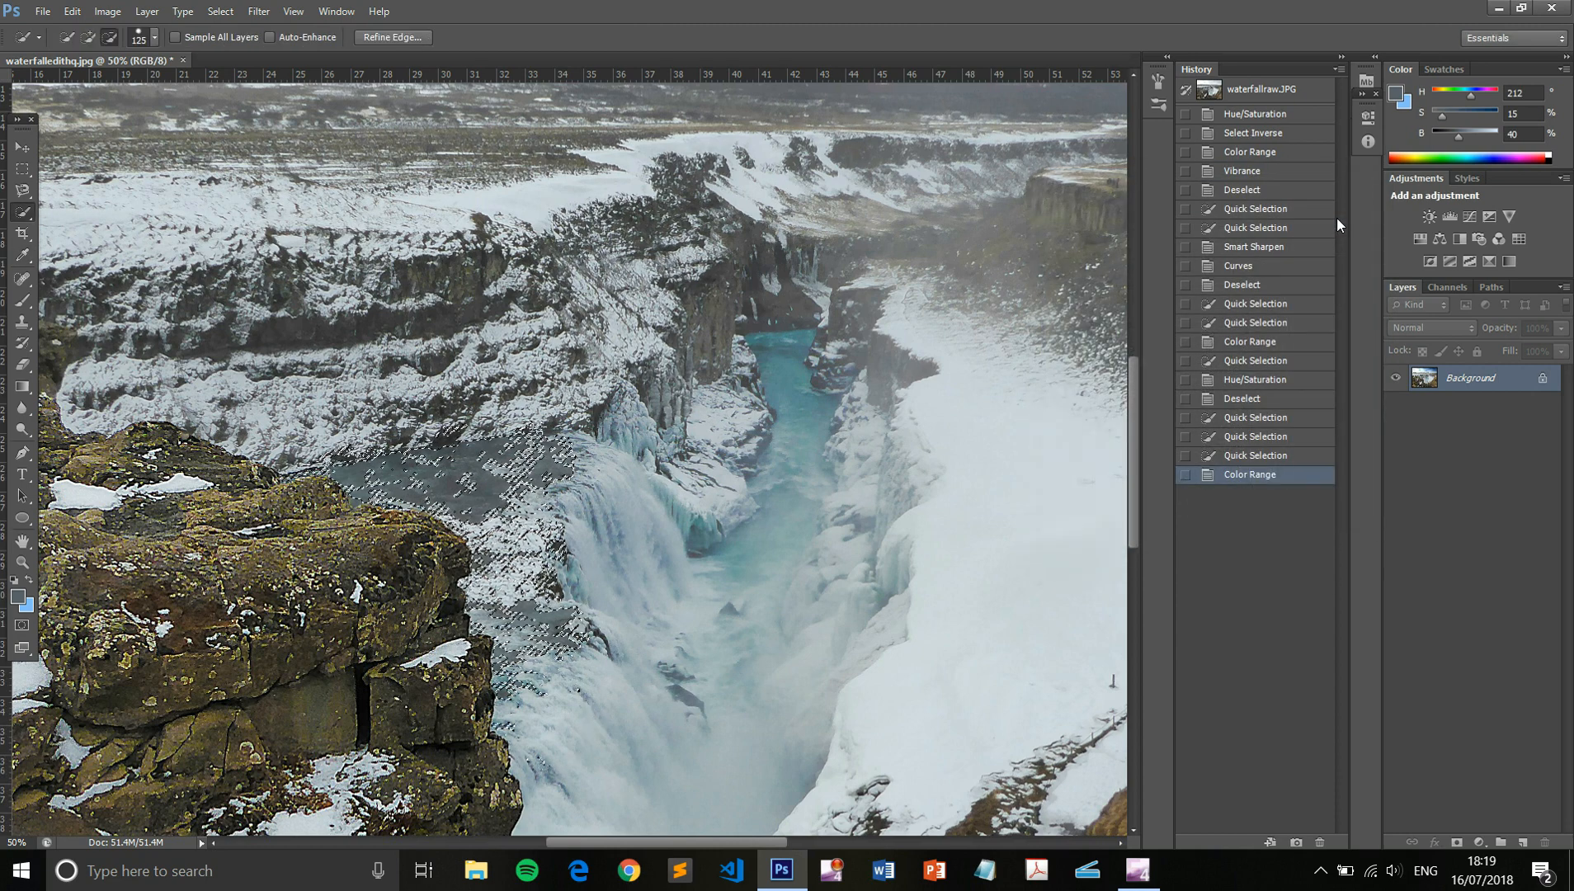
click(415, 38)
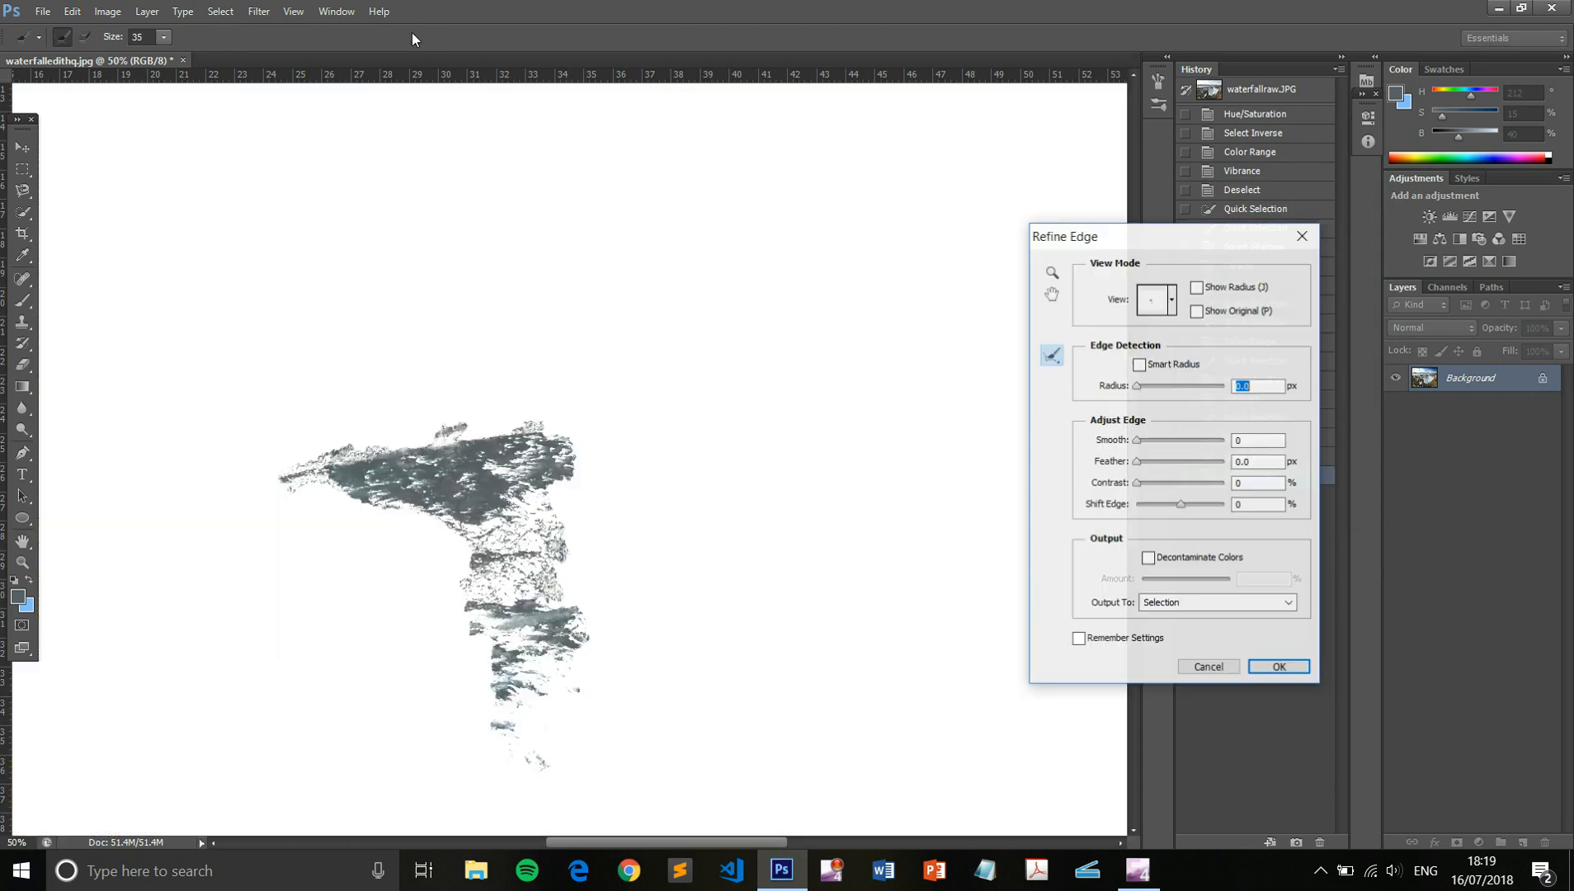
key(Escape)
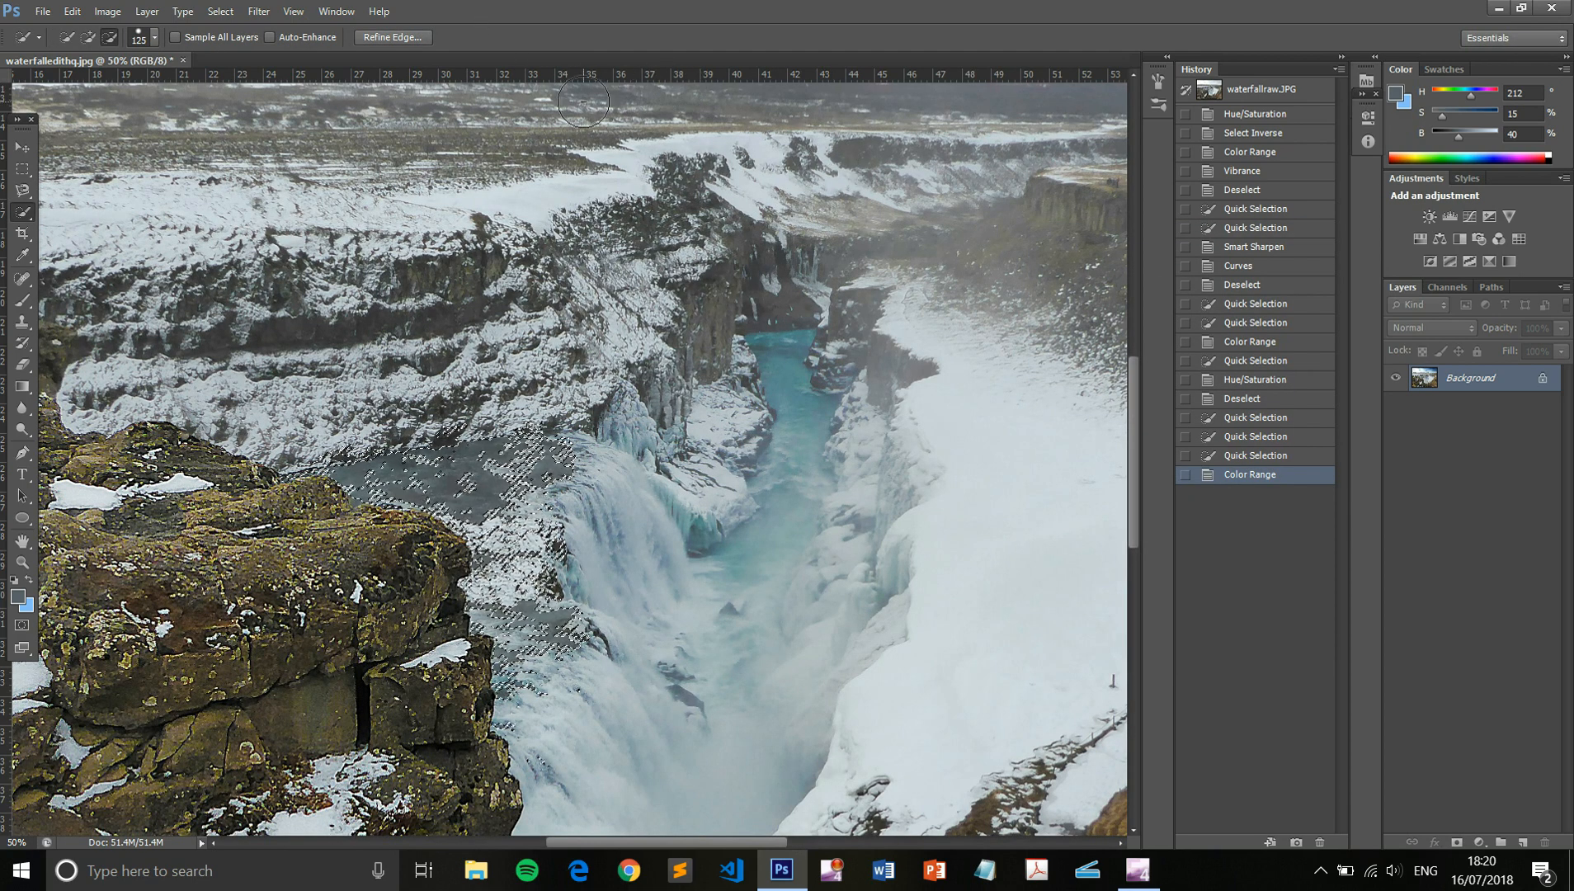
- Try colouring the selected upper river water with Hue/Saturation at saturation +74 and lightness +13, comparing the preview, and deselect it
key(ctrl+u)
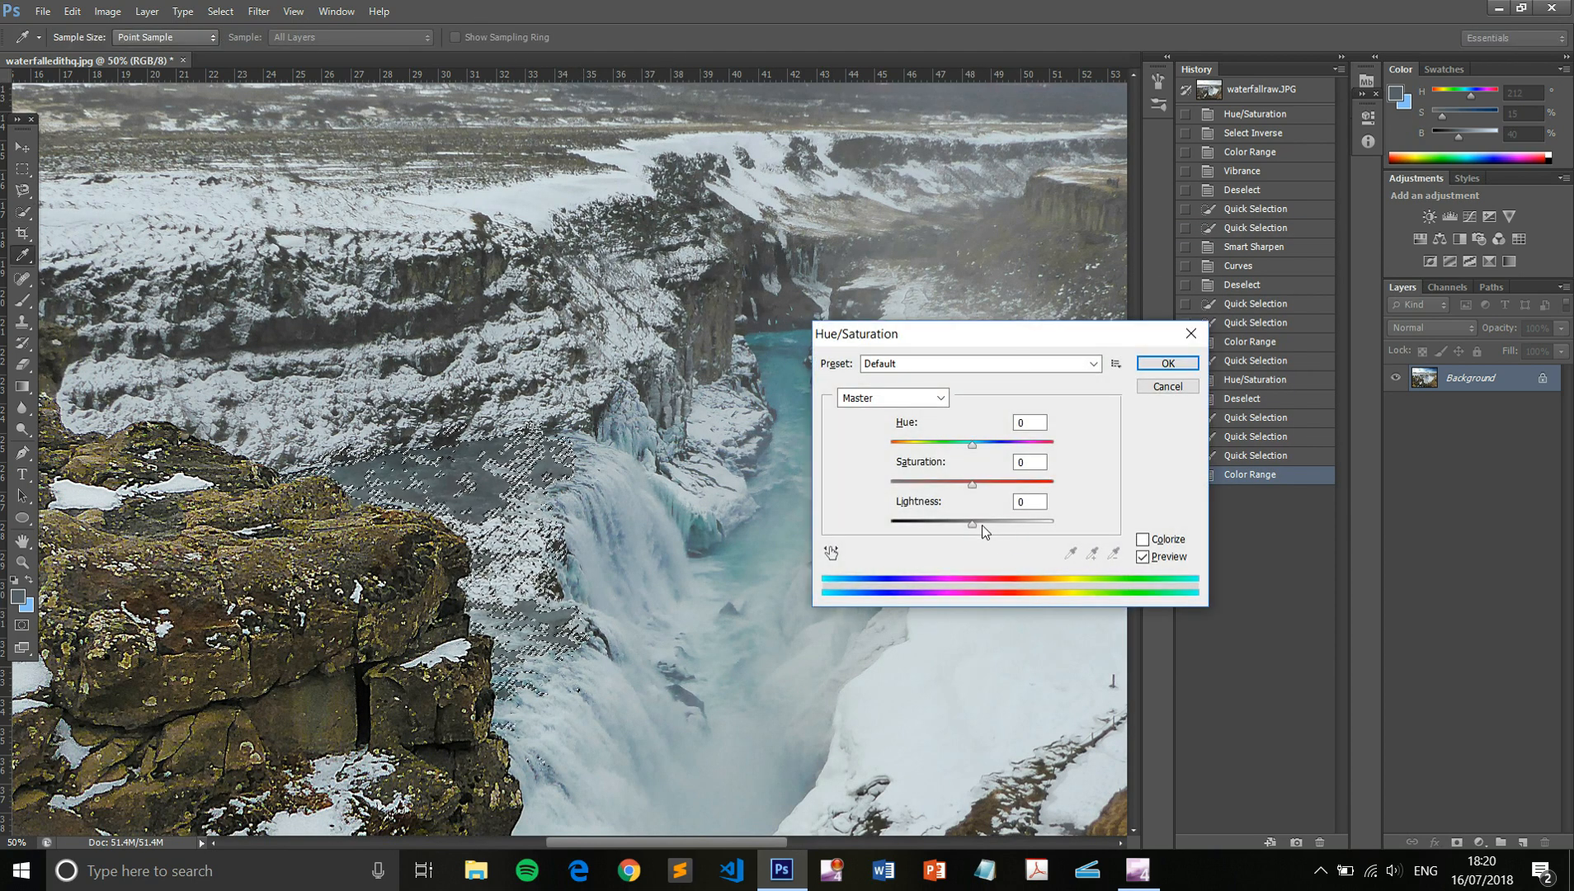
drag(972, 524, 988, 525)
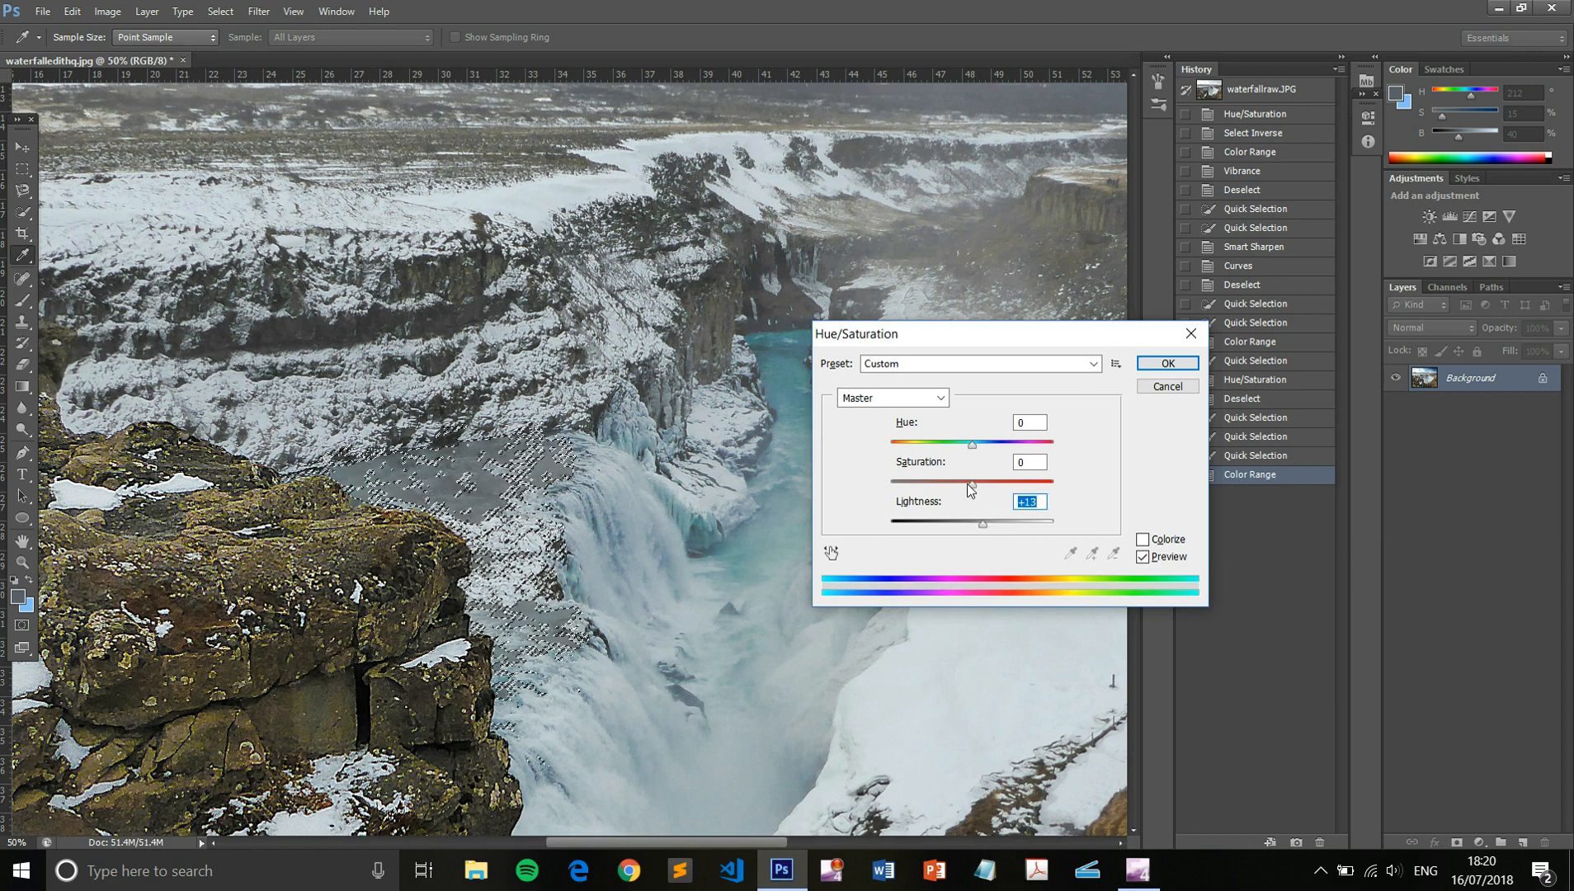
drag(966, 483, 973, 485)
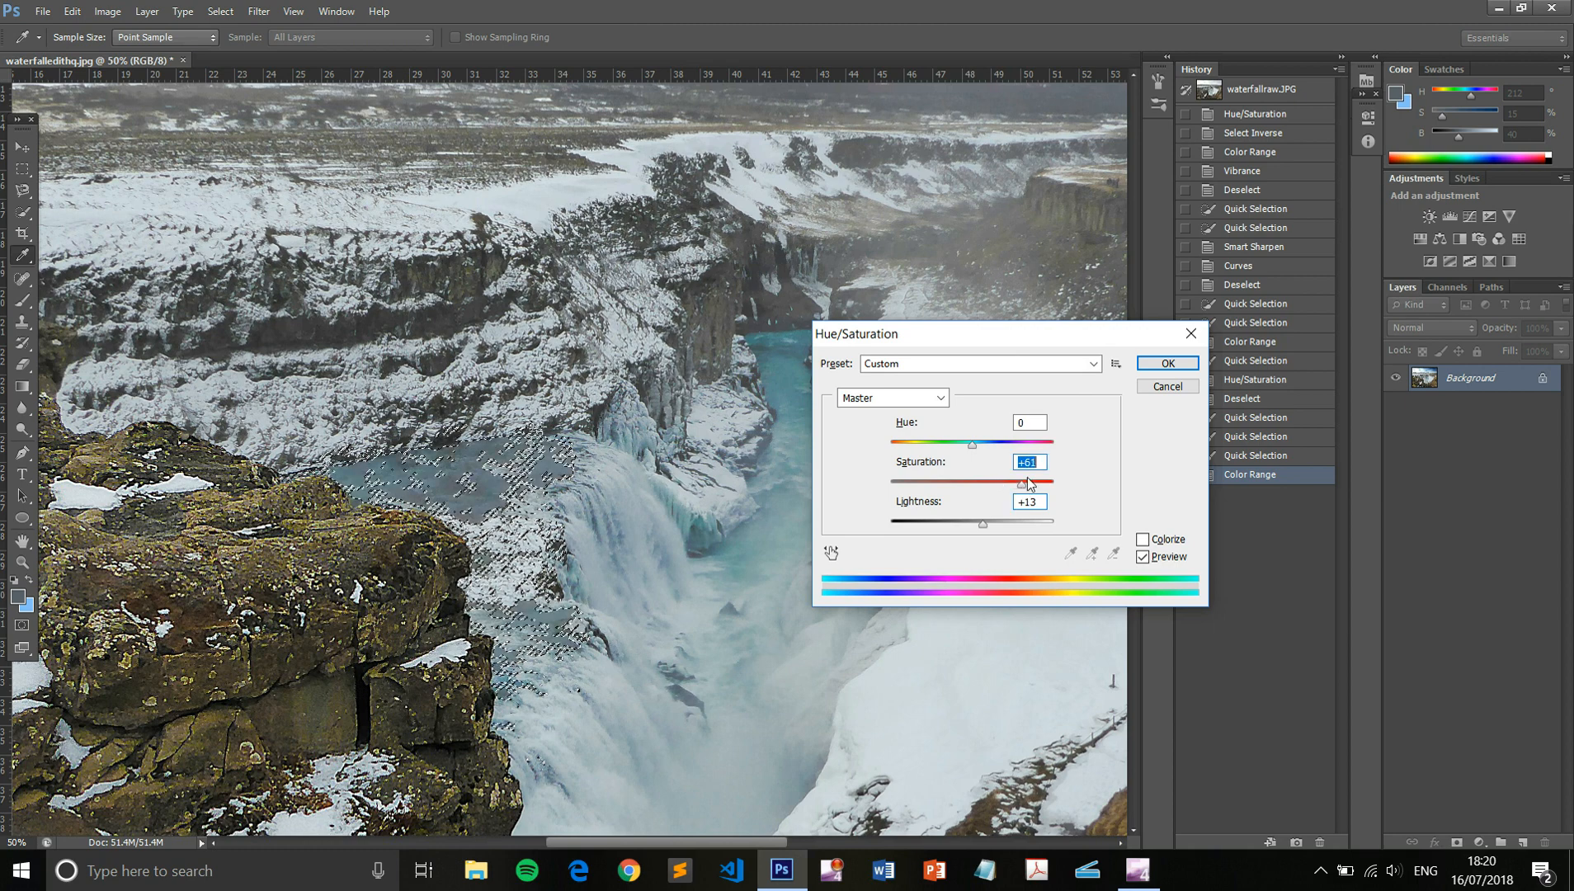
click(1145, 558)
click(1143, 558)
click(1144, 558)
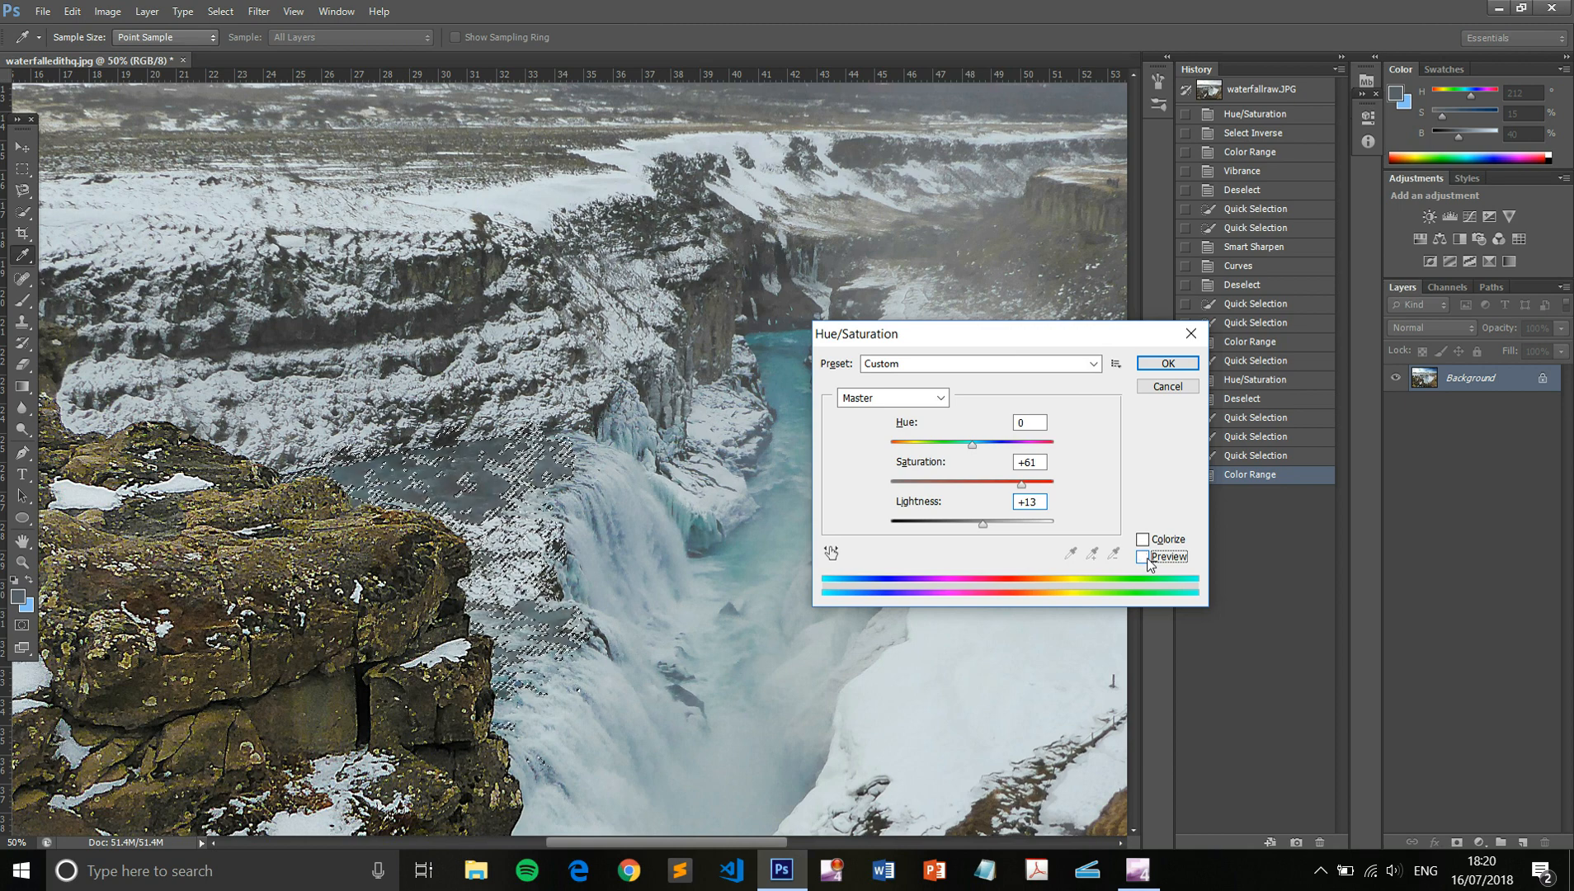
click(1143, 557)
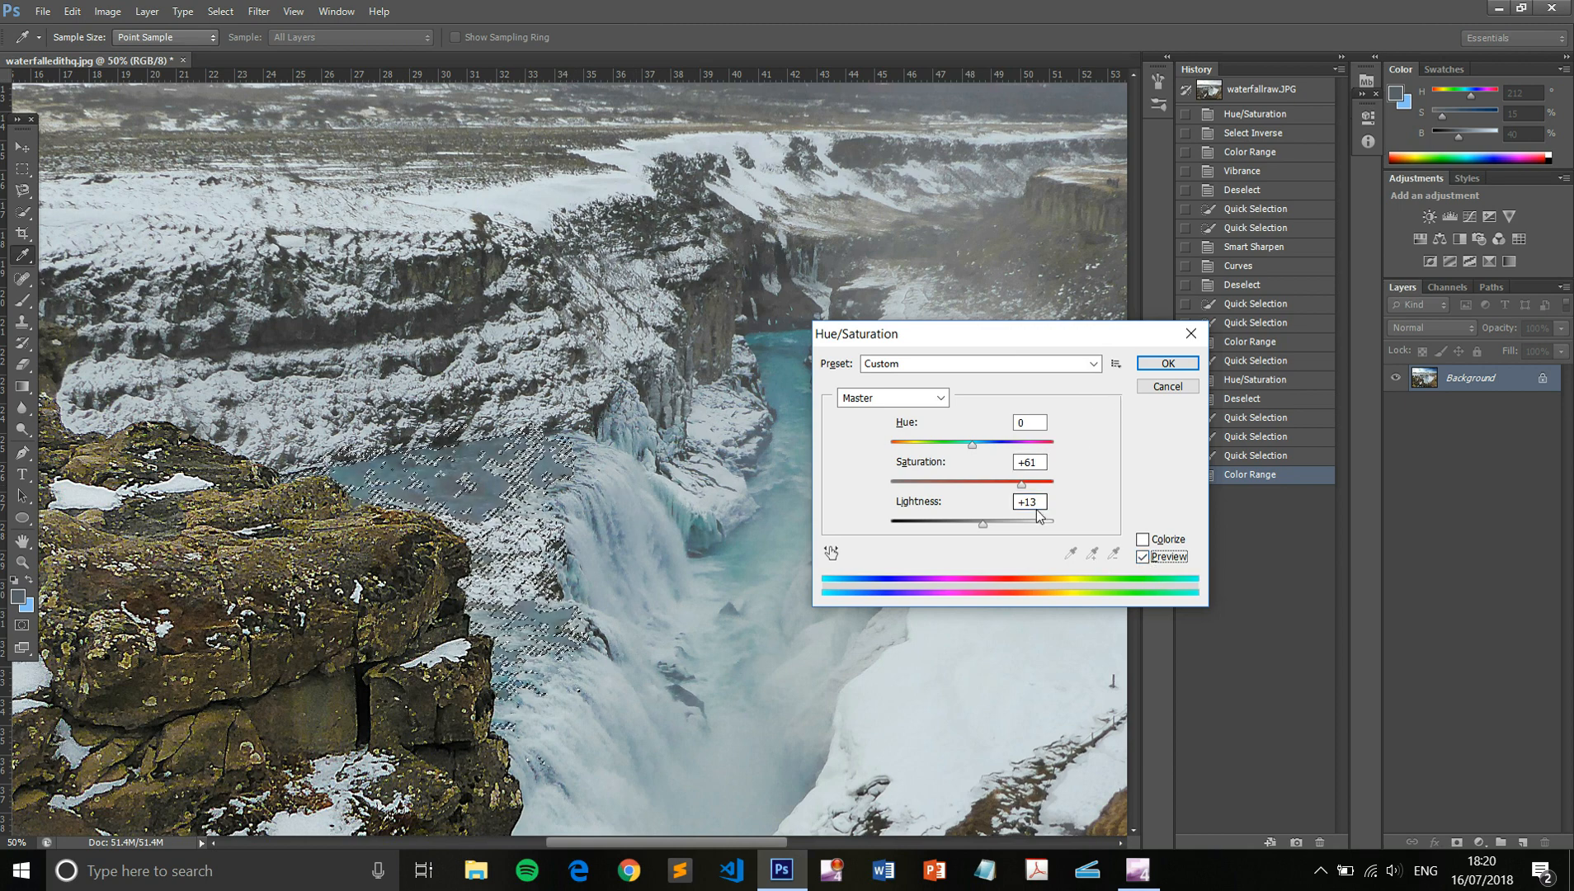
drag(1021, 485, 1032, 484)
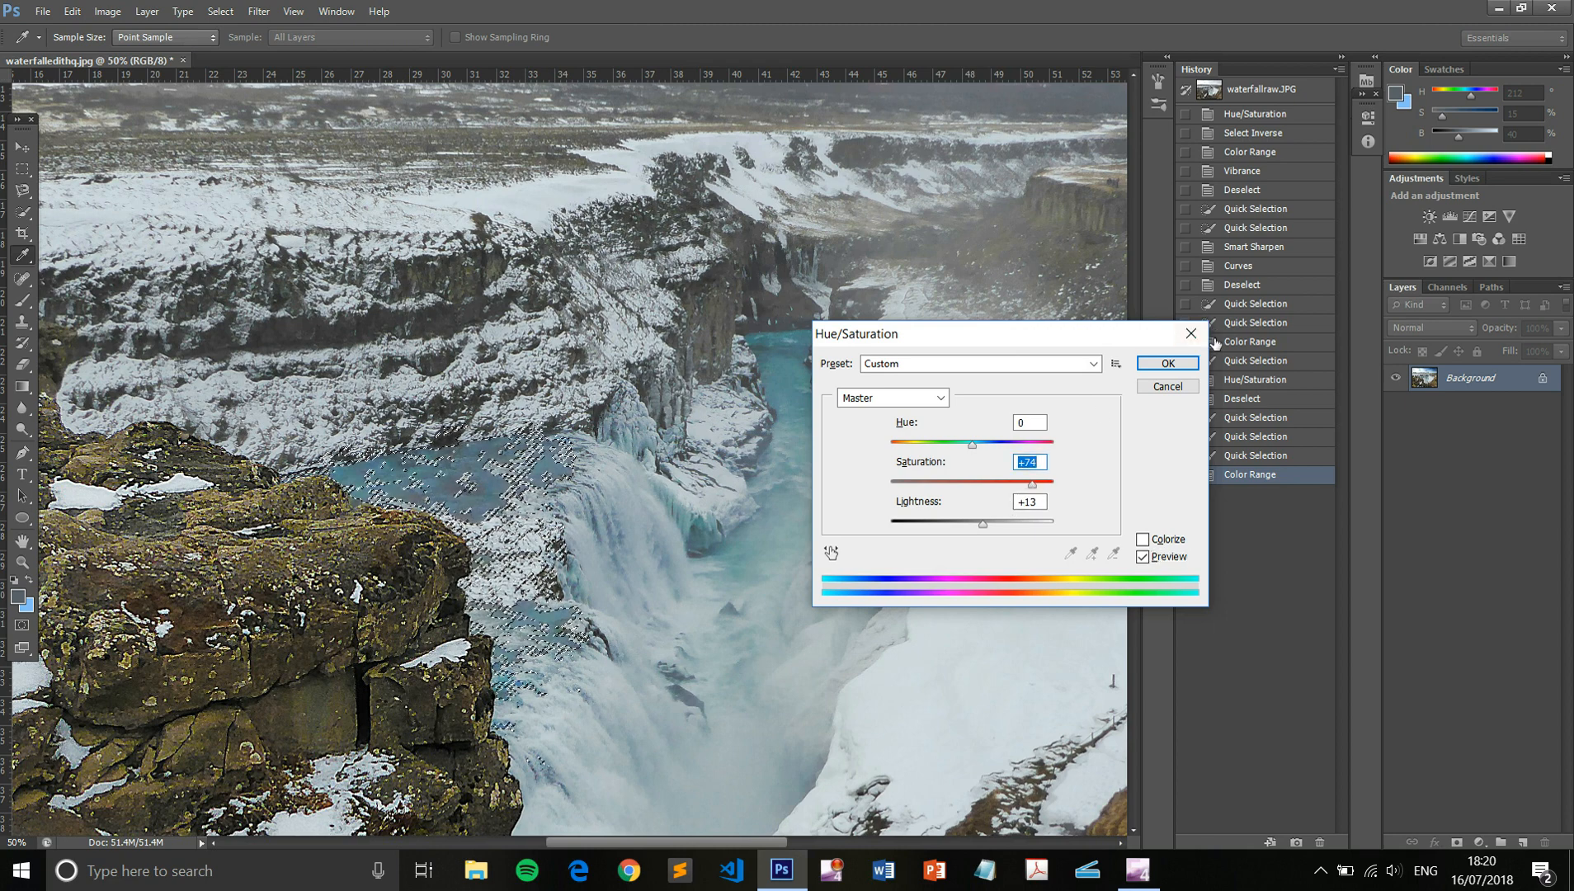
click(1180, 368)
key(ctrl+d)
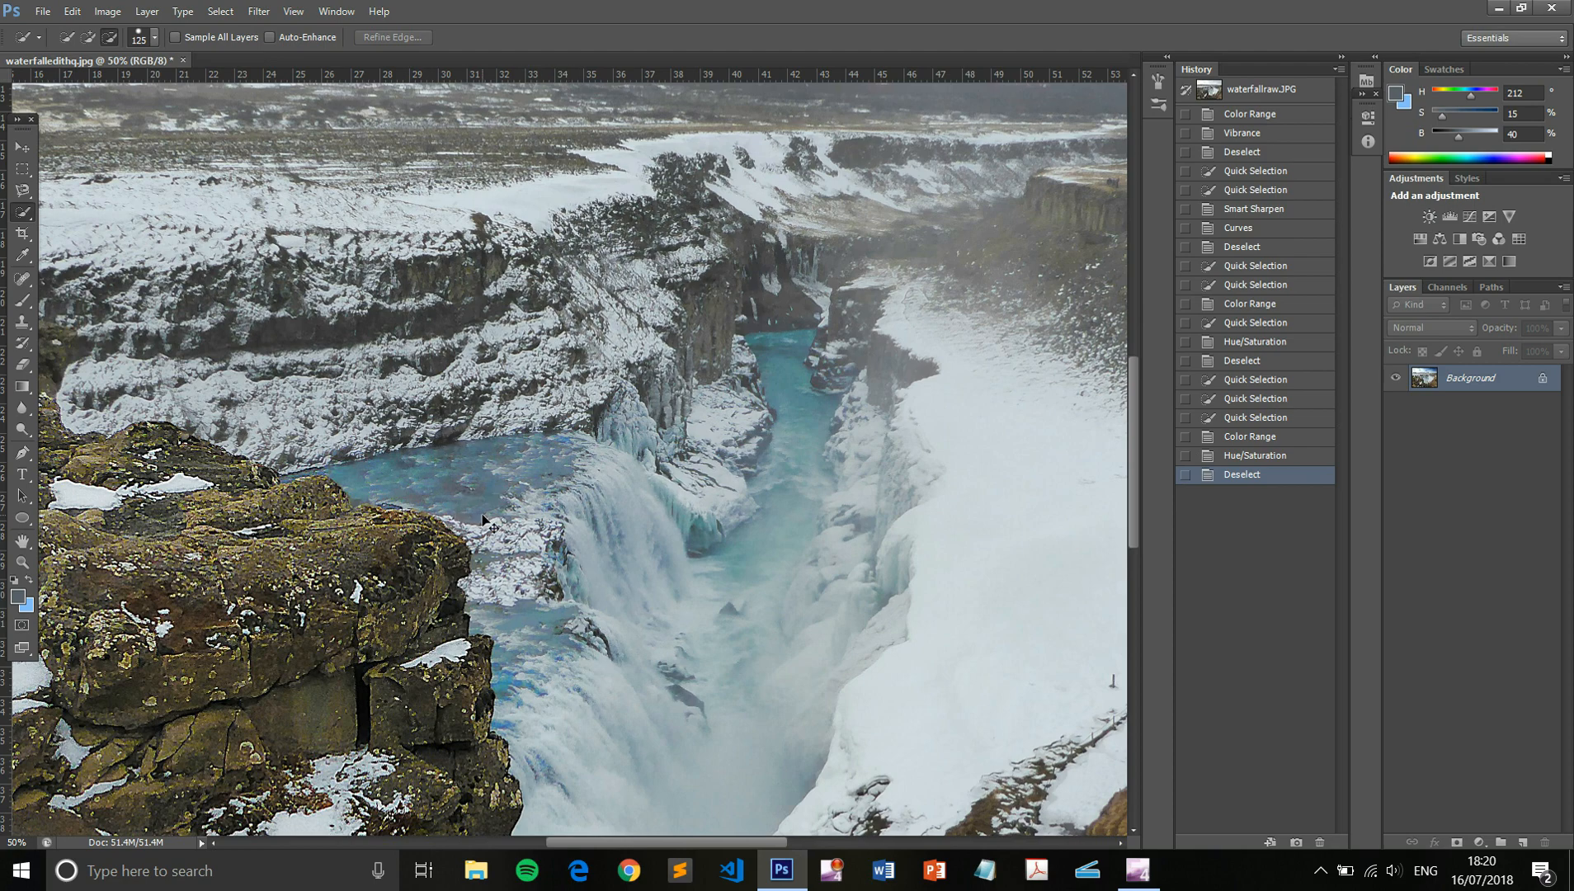
- Inspect the recoloured river closely and revert the history to the Color Range state, discarding the Hue/Saturation change
scroll(482, 514, up, 4)
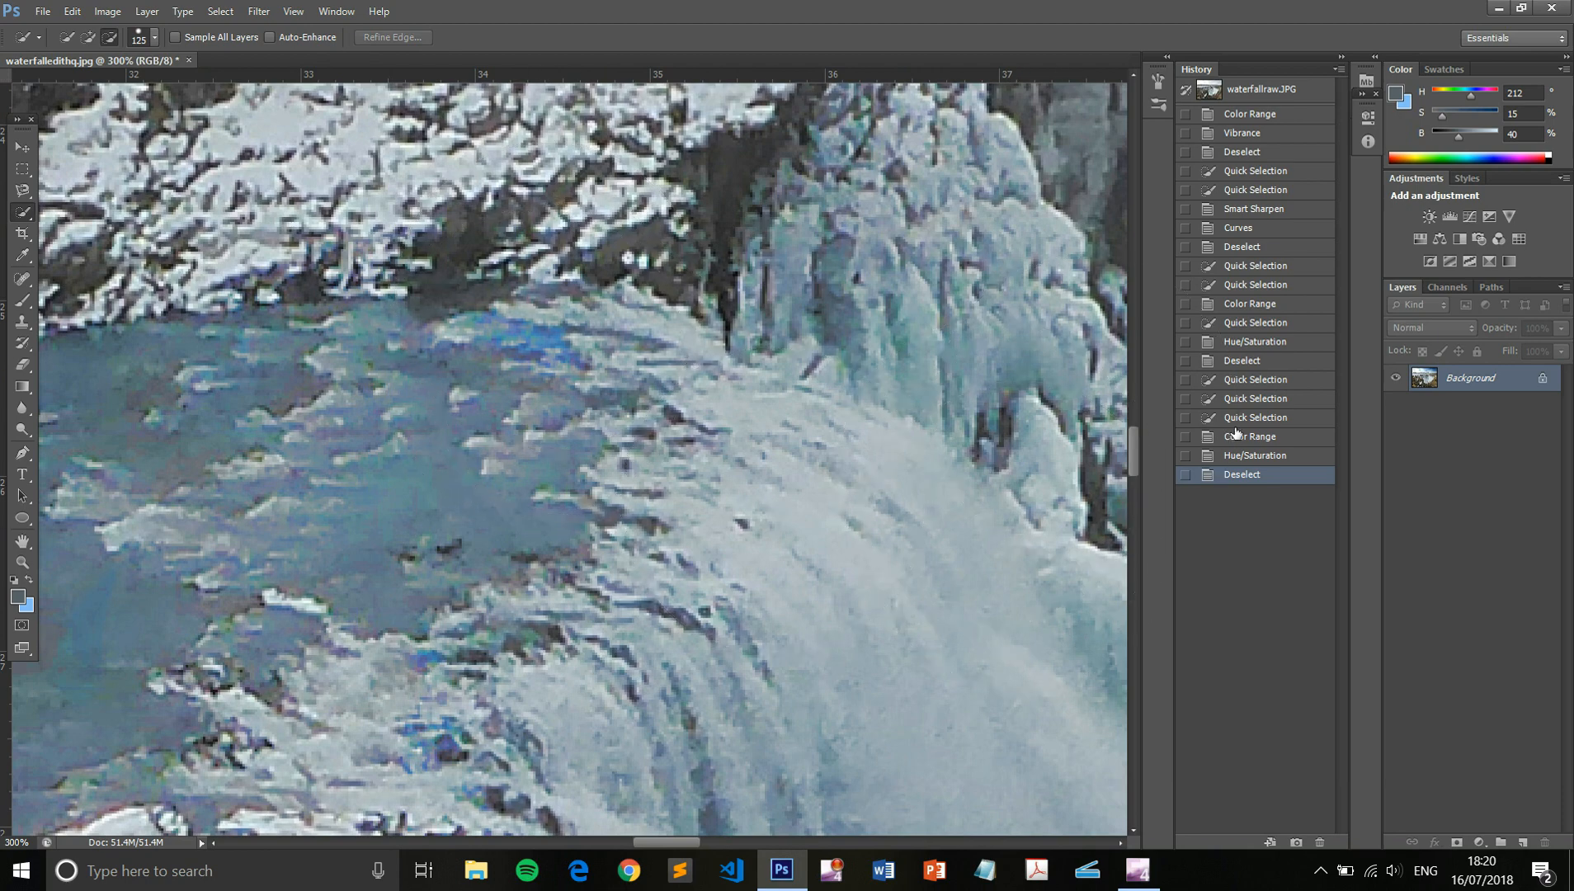
click(1257, 457)
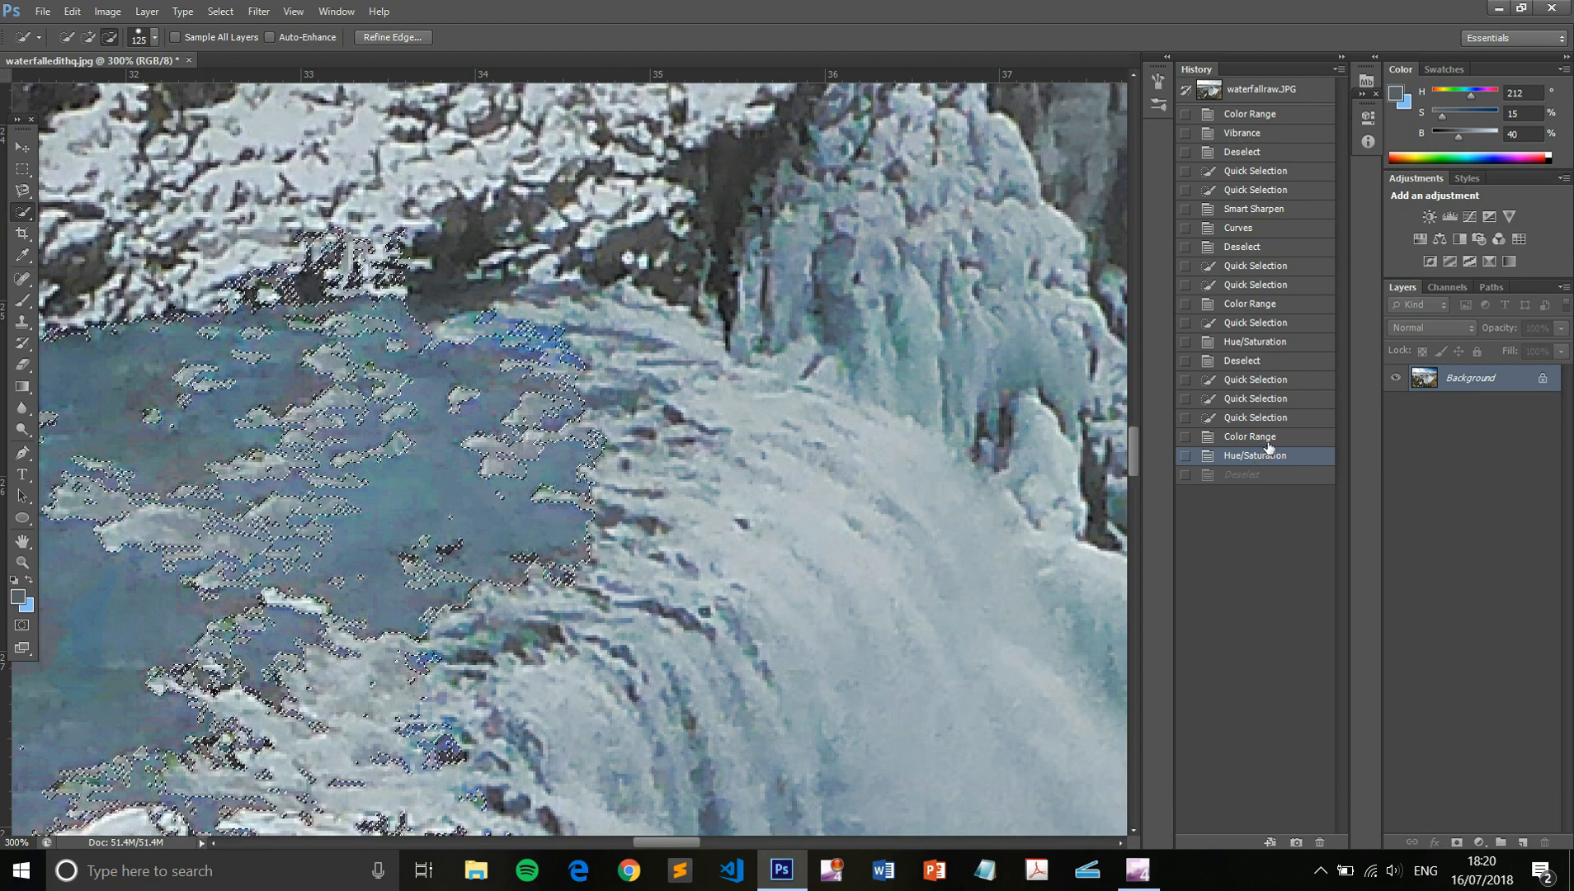
click(1268, 440)
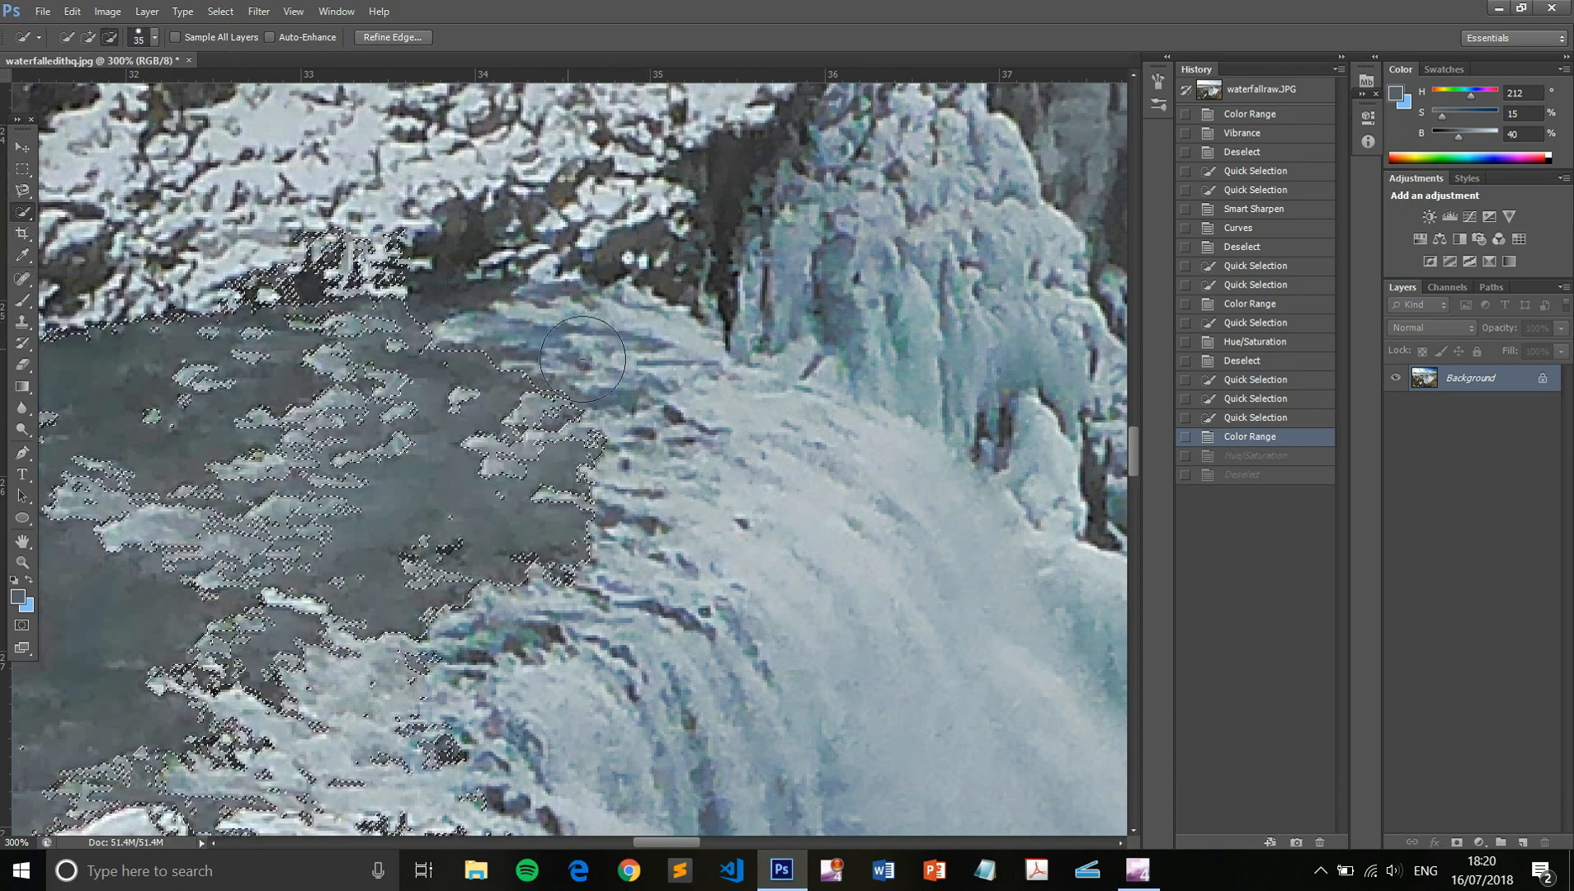
- Subtract the water at the brink of the falls from the river selection and feather the selection 5.8 px with Refine Edge
drag(634, 513, 633, 524)
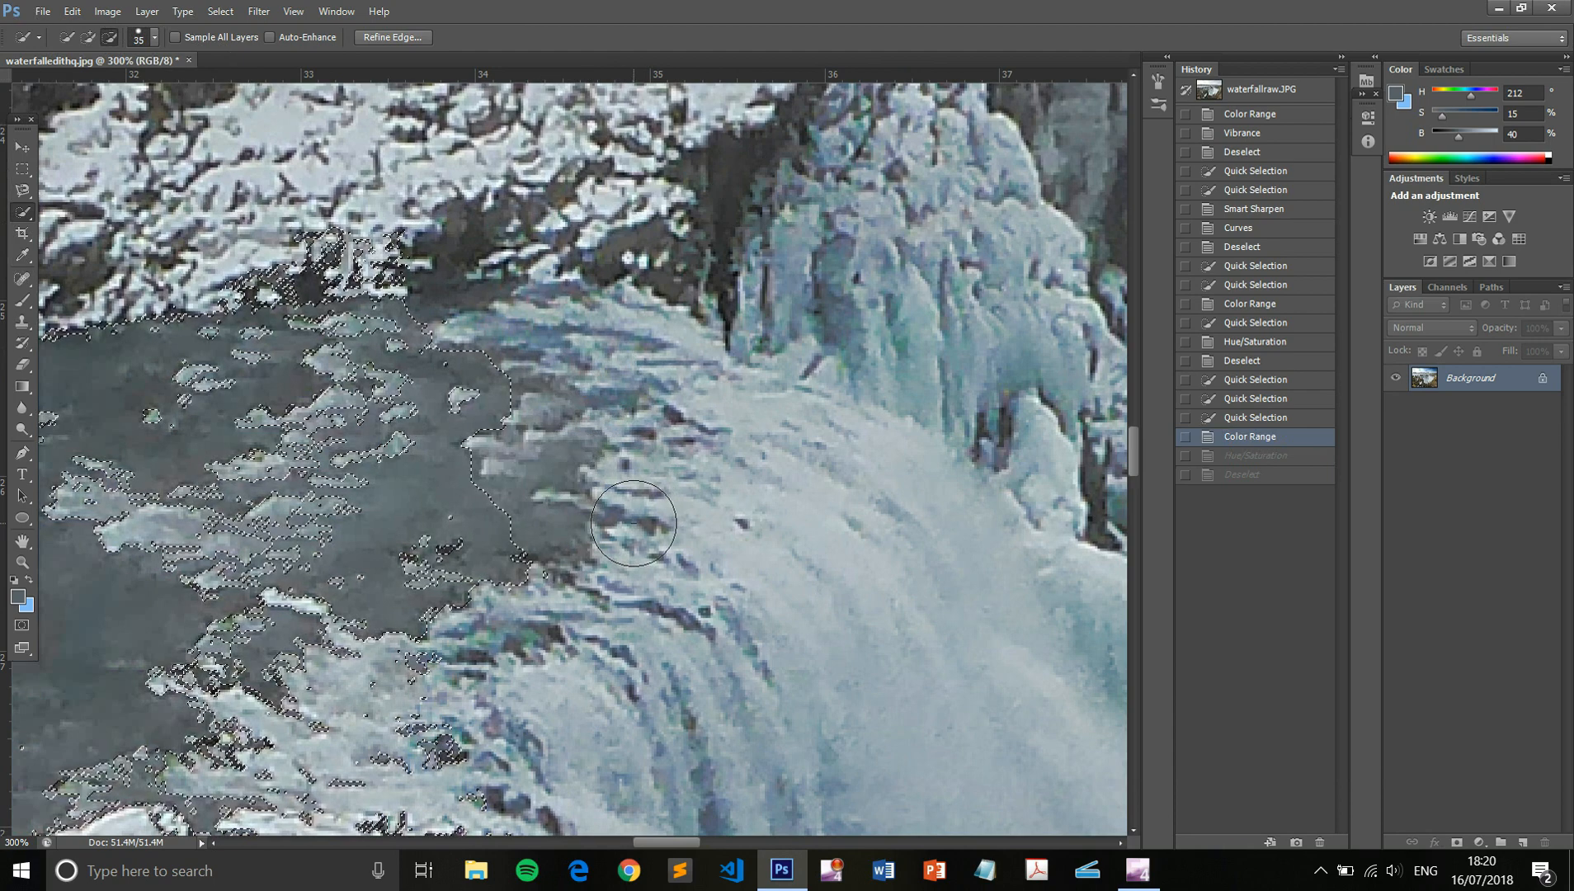
key(ctrl+z)
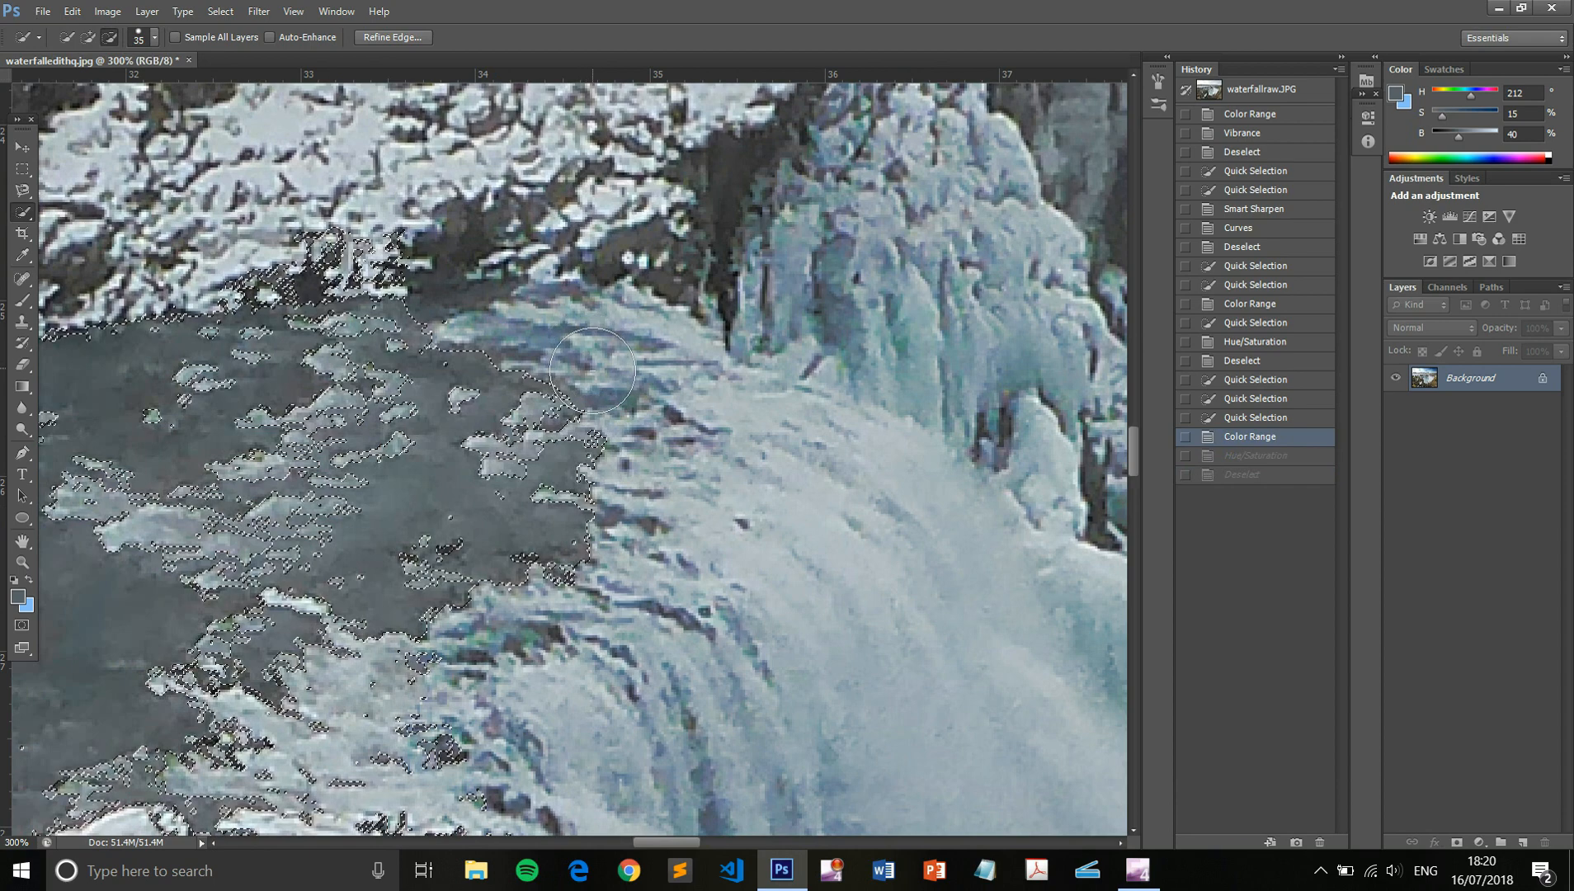
drag(554, 338, 594, 302)
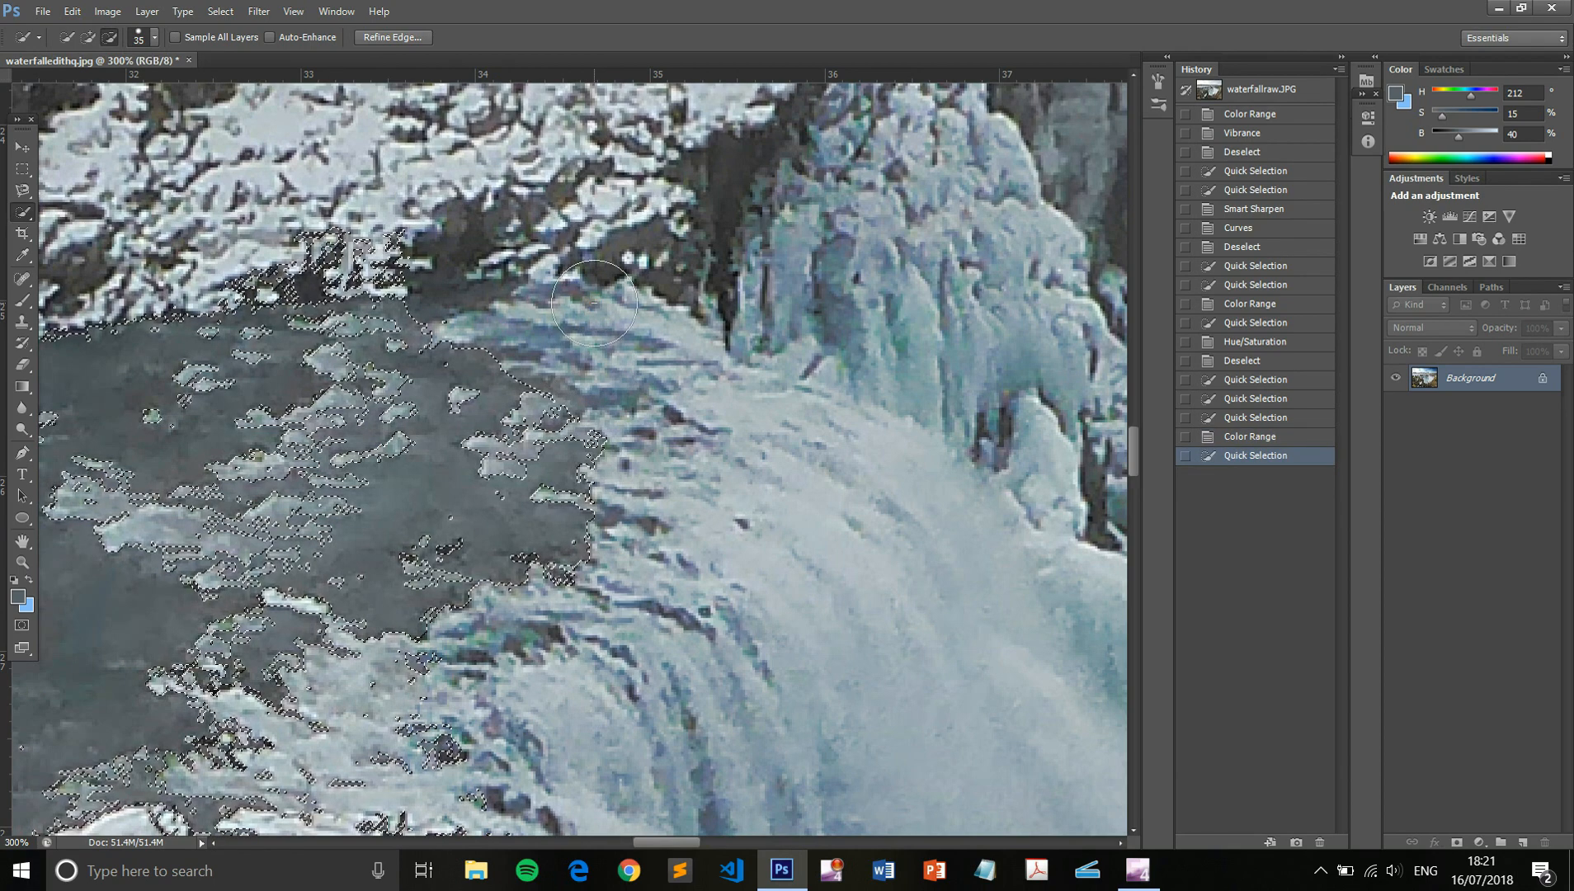
click(394, 38)
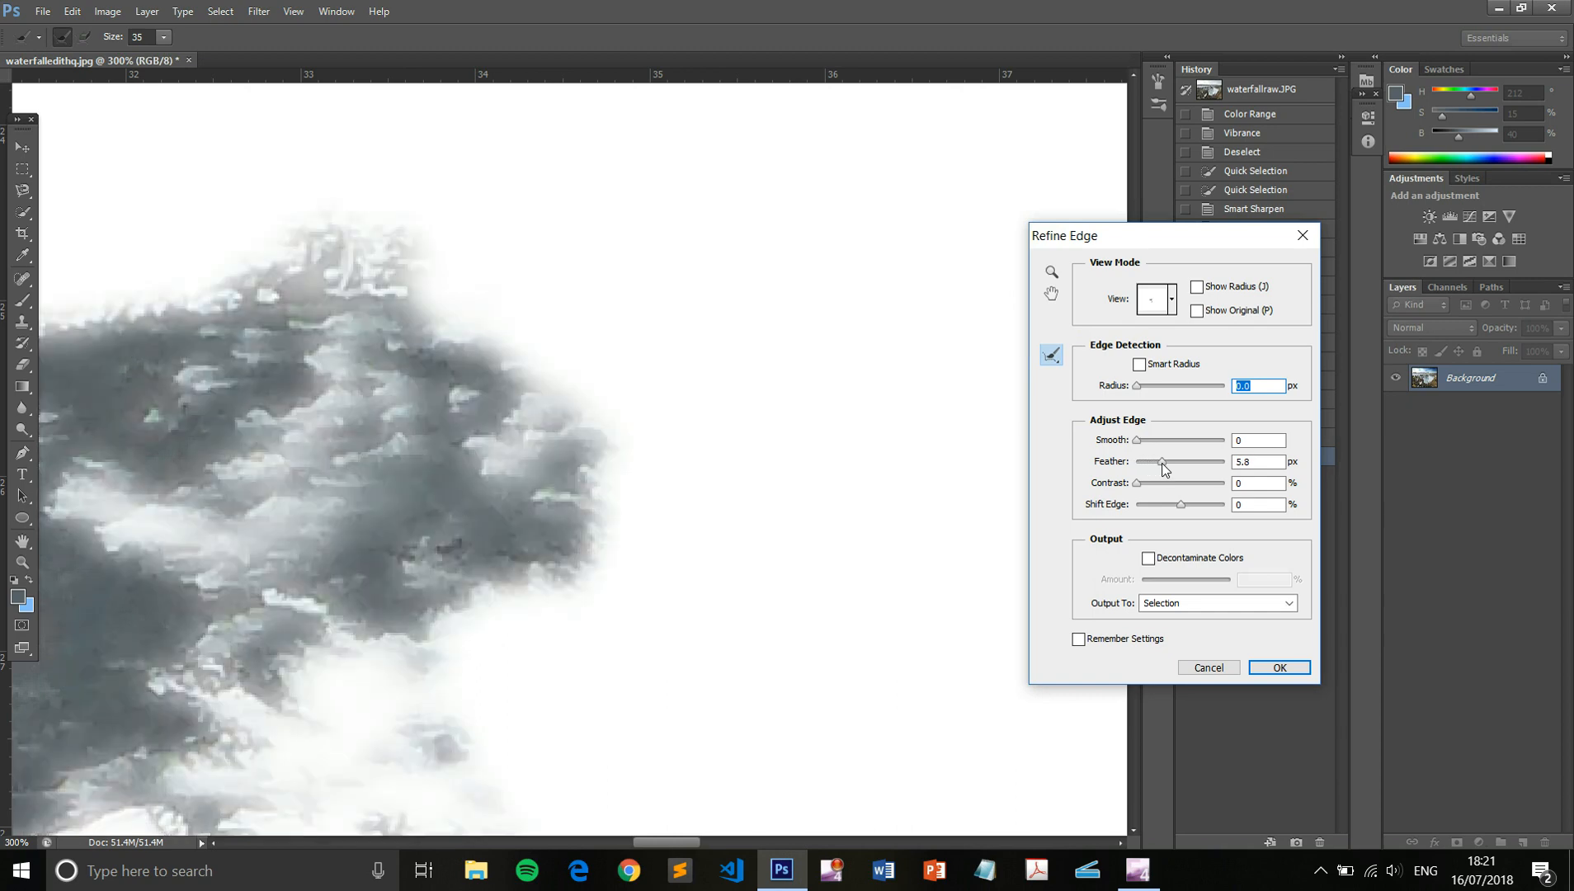
click(1280, 668)
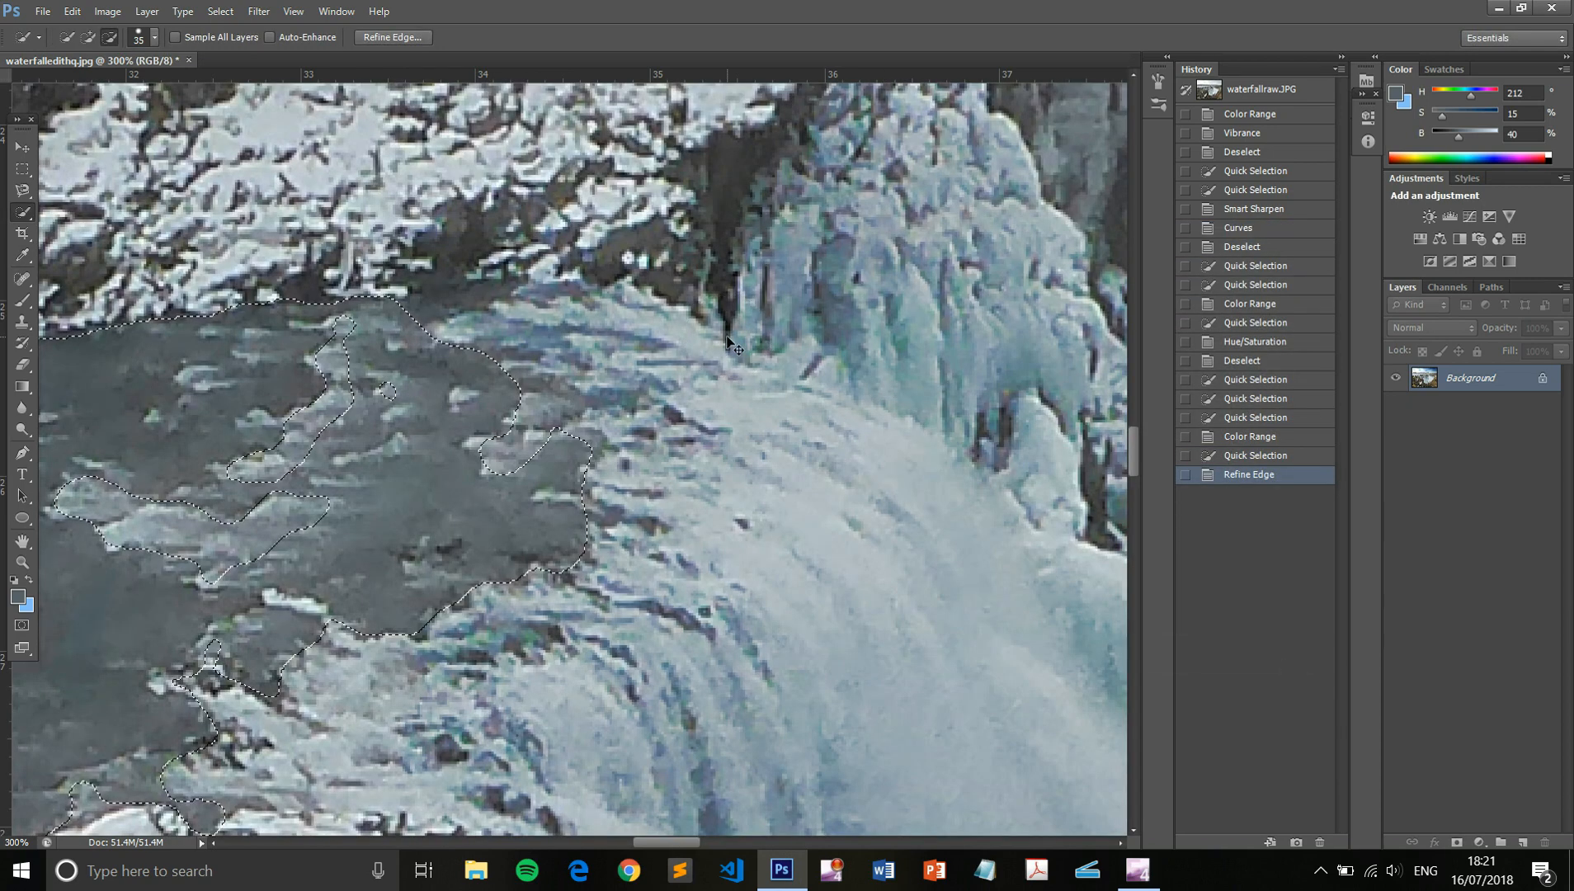
- Increase the contrast of the selected river water with Levels, setting the input black point to 22 and white point to 199
key(ctrl+u)
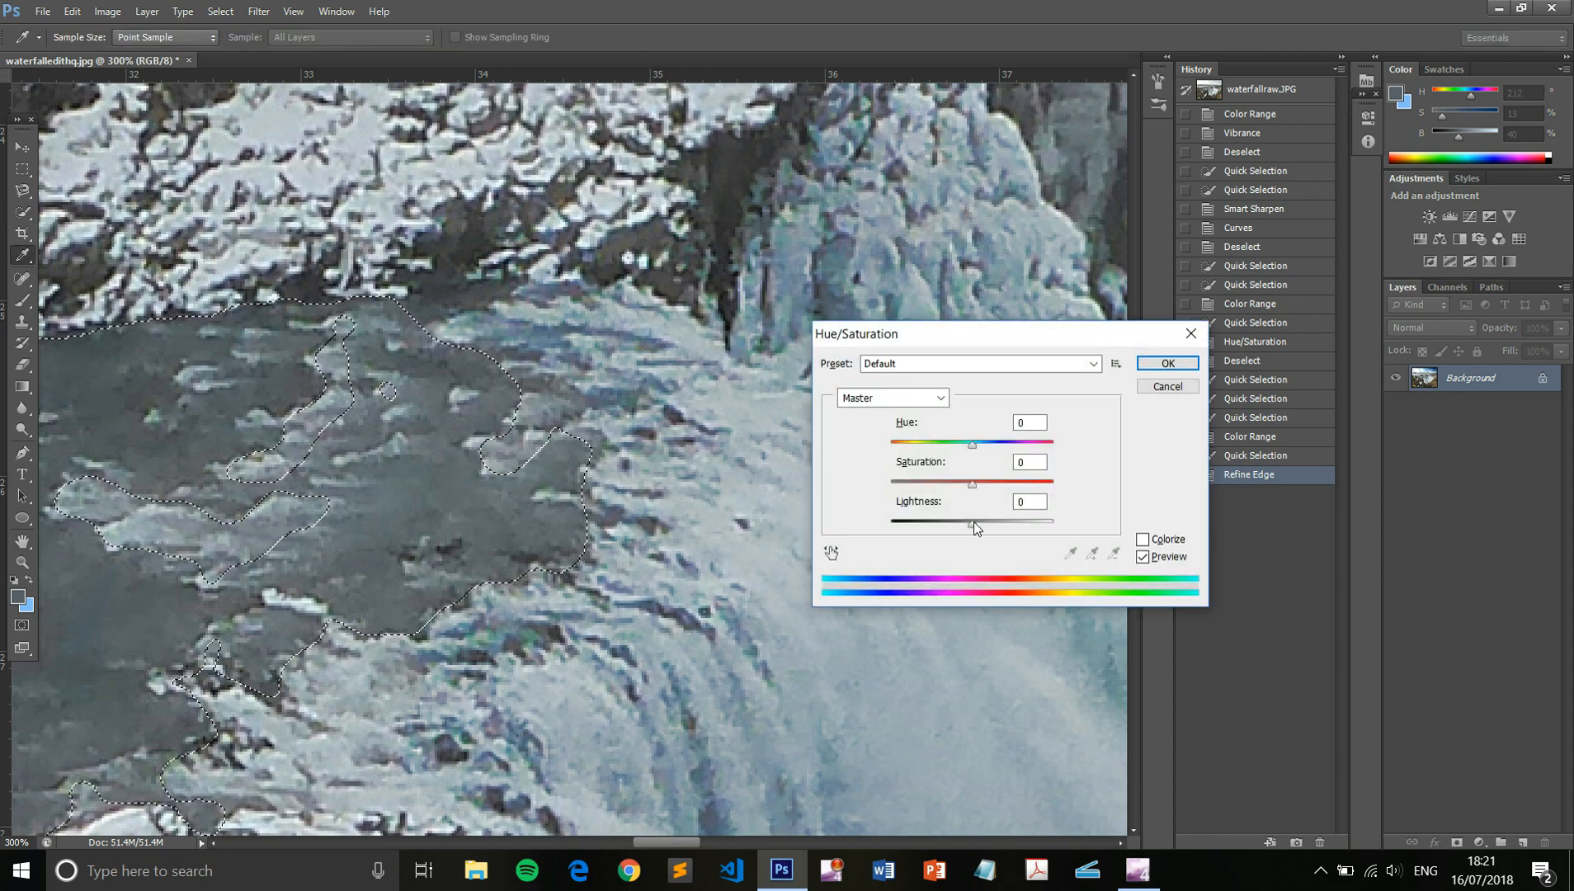
key(Escape)
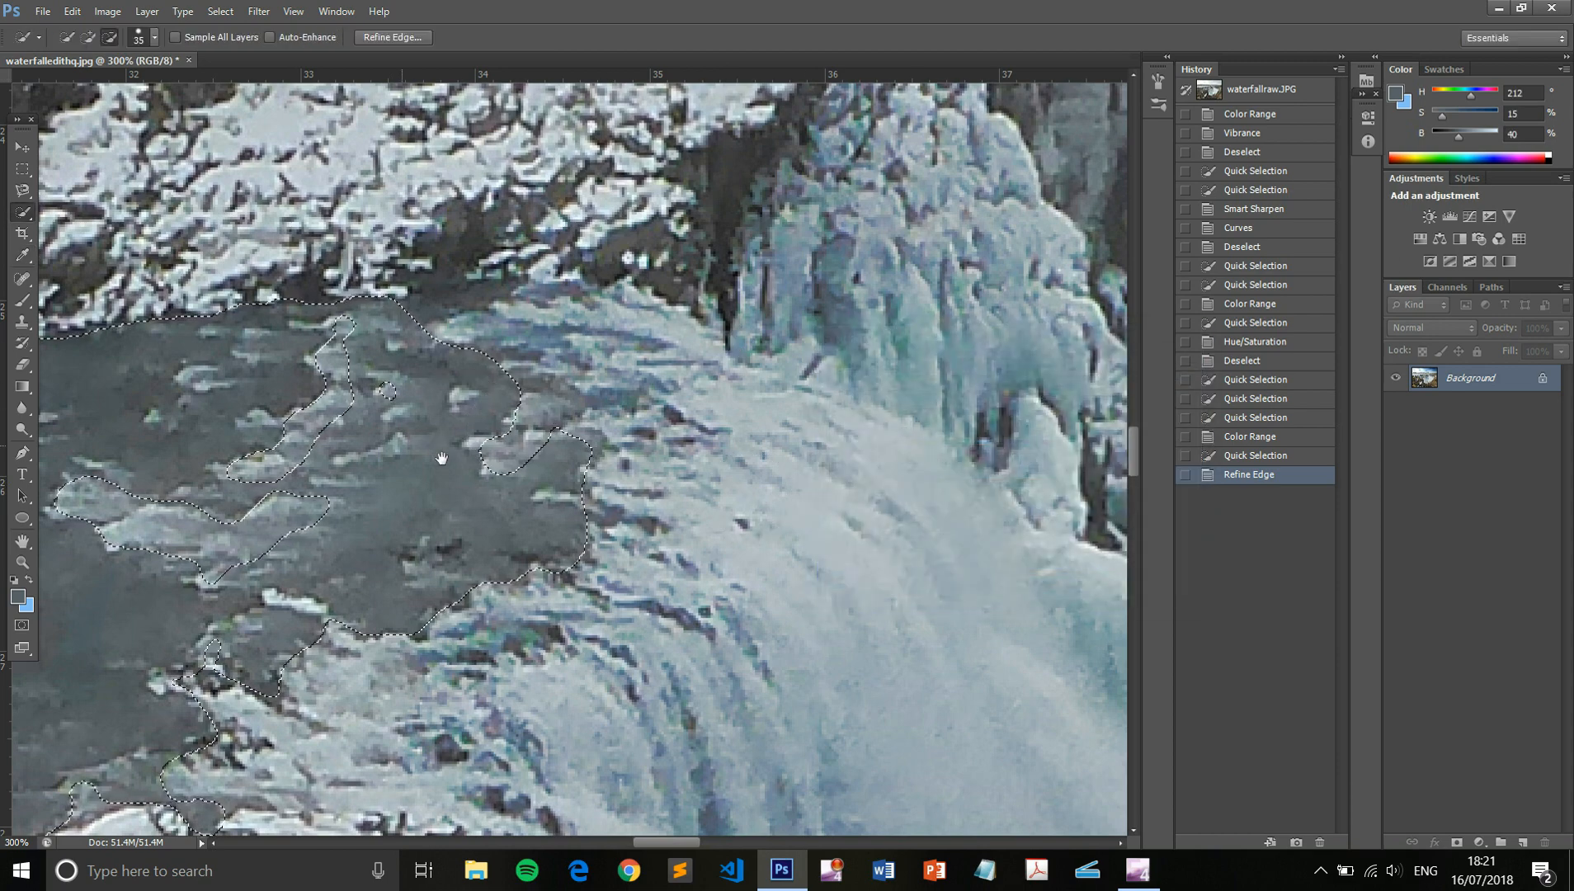
drag(726, 499, 972, 512)
key(ctrl+l)
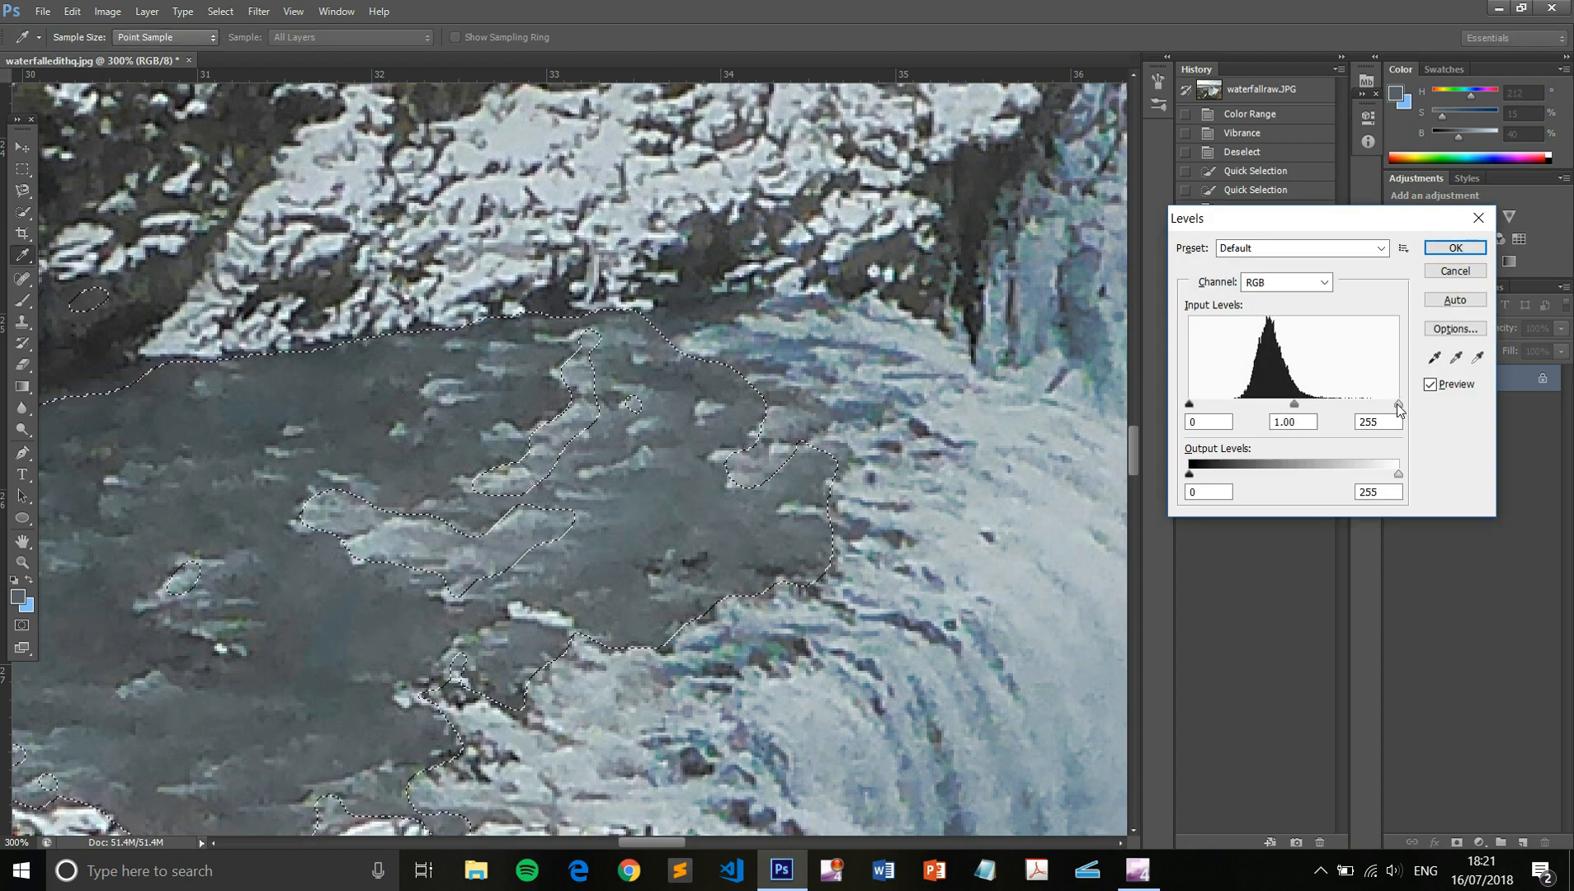
drag(1397, 403, 1353, 410)
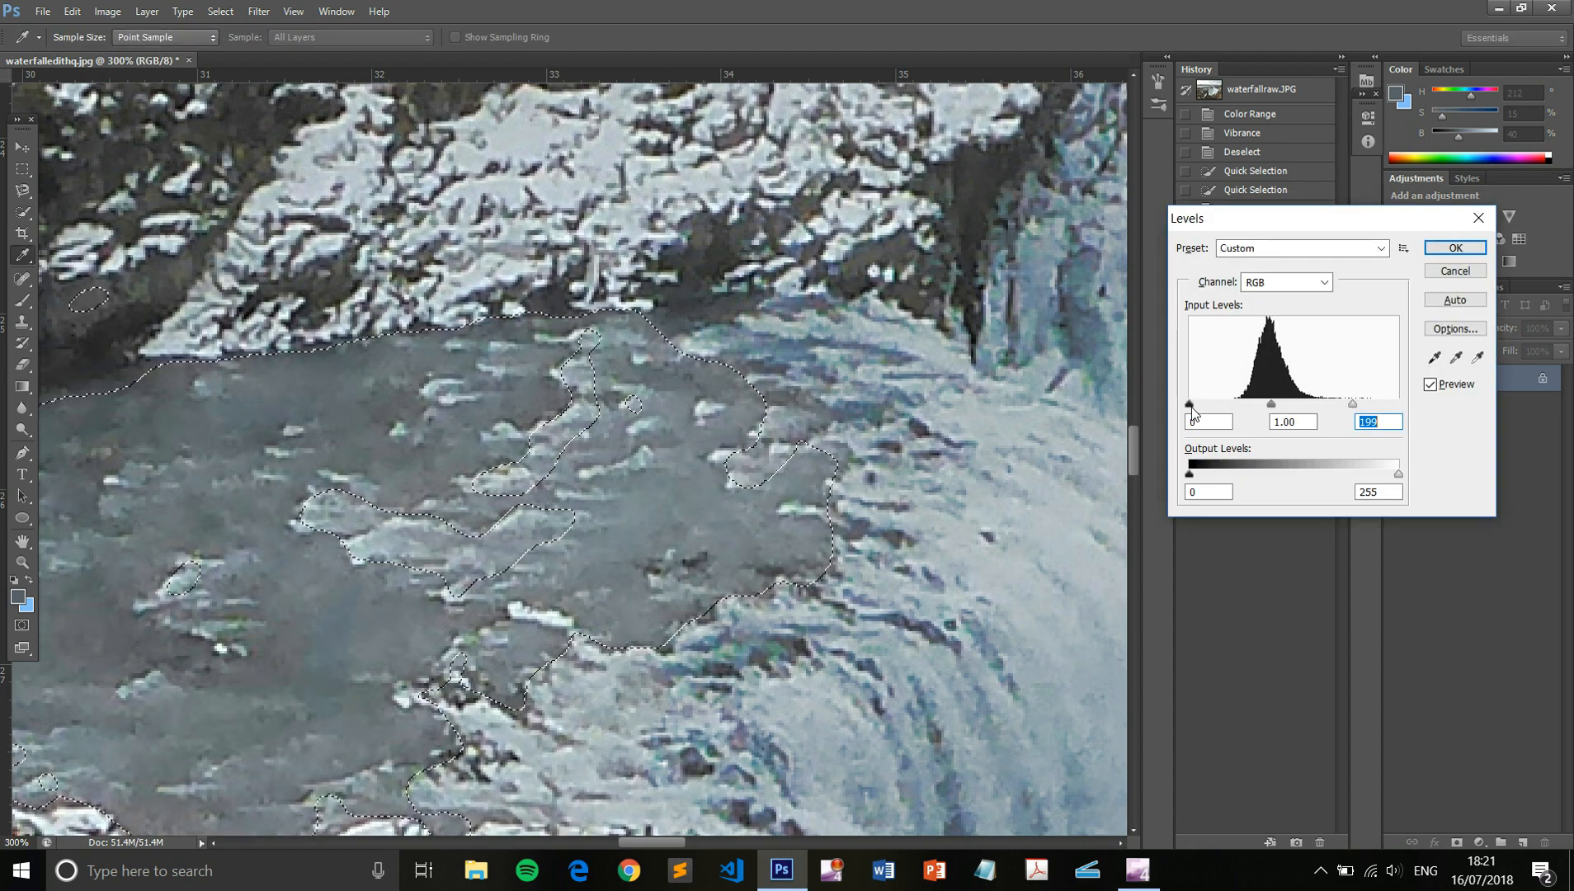
drag(1189, 404, 1208, 410)
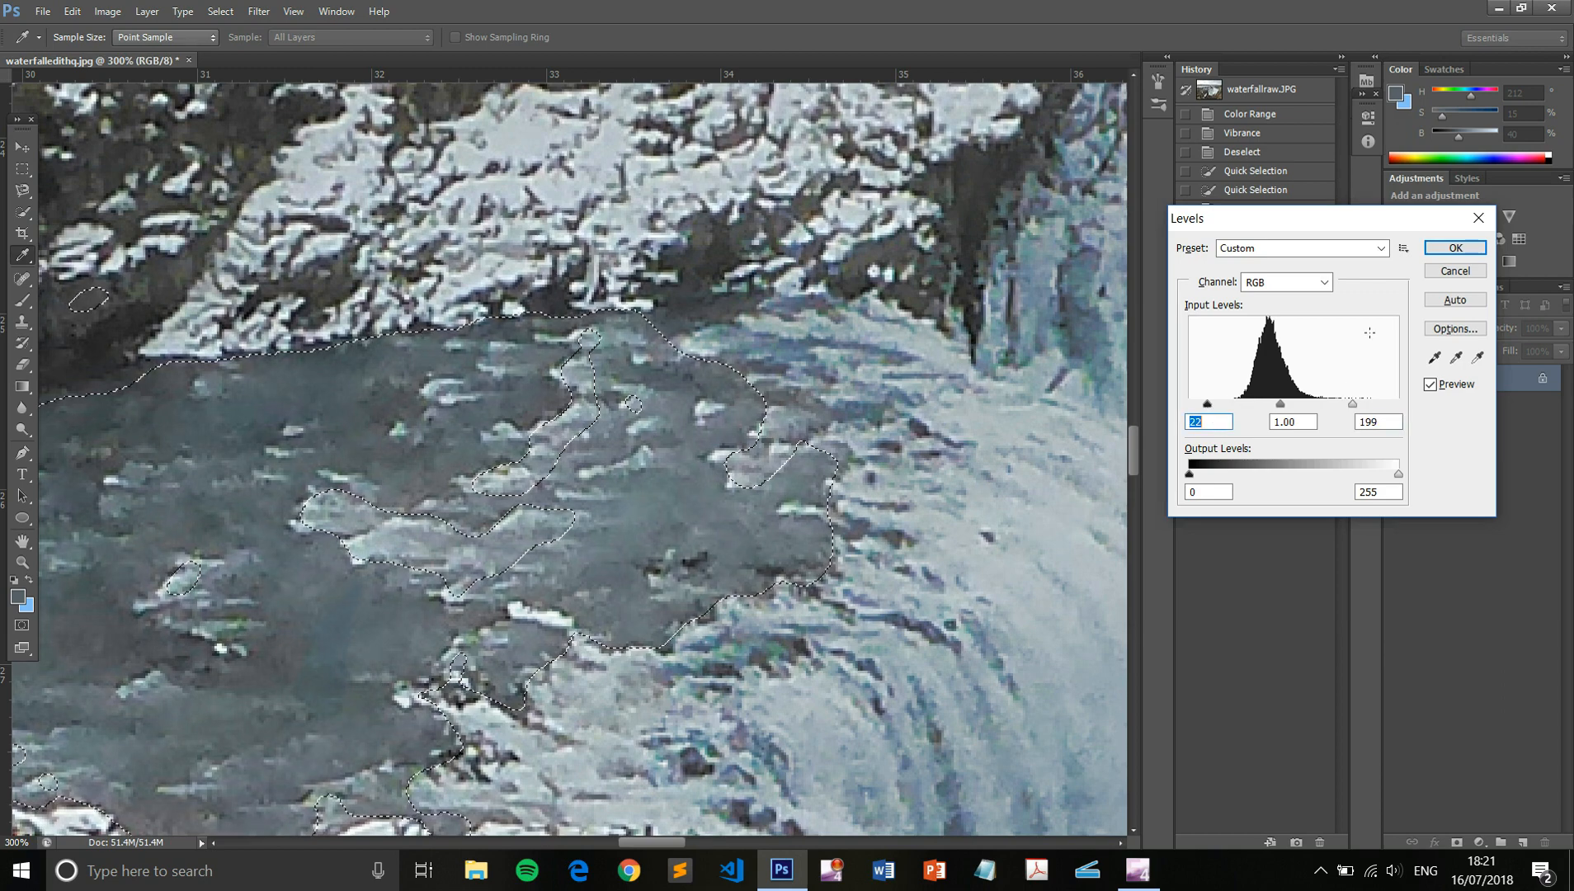
click(1455, 247)
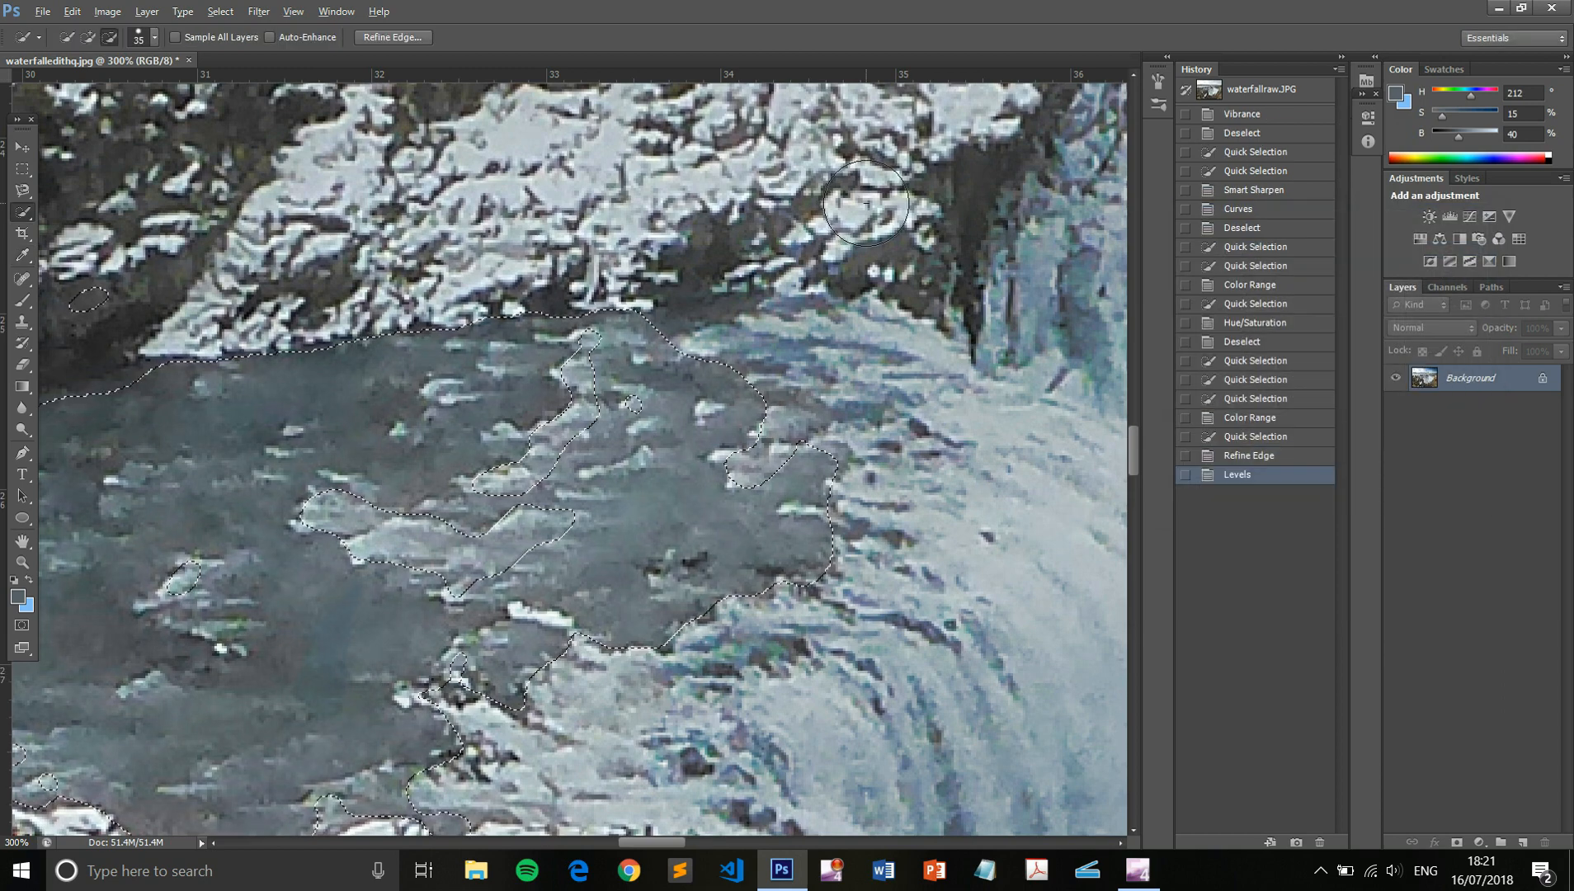
- Raise the selected river water's vibrance to +100 and deselect it, viewing the whole photo
key(alt+i)
key(a)
key(v)
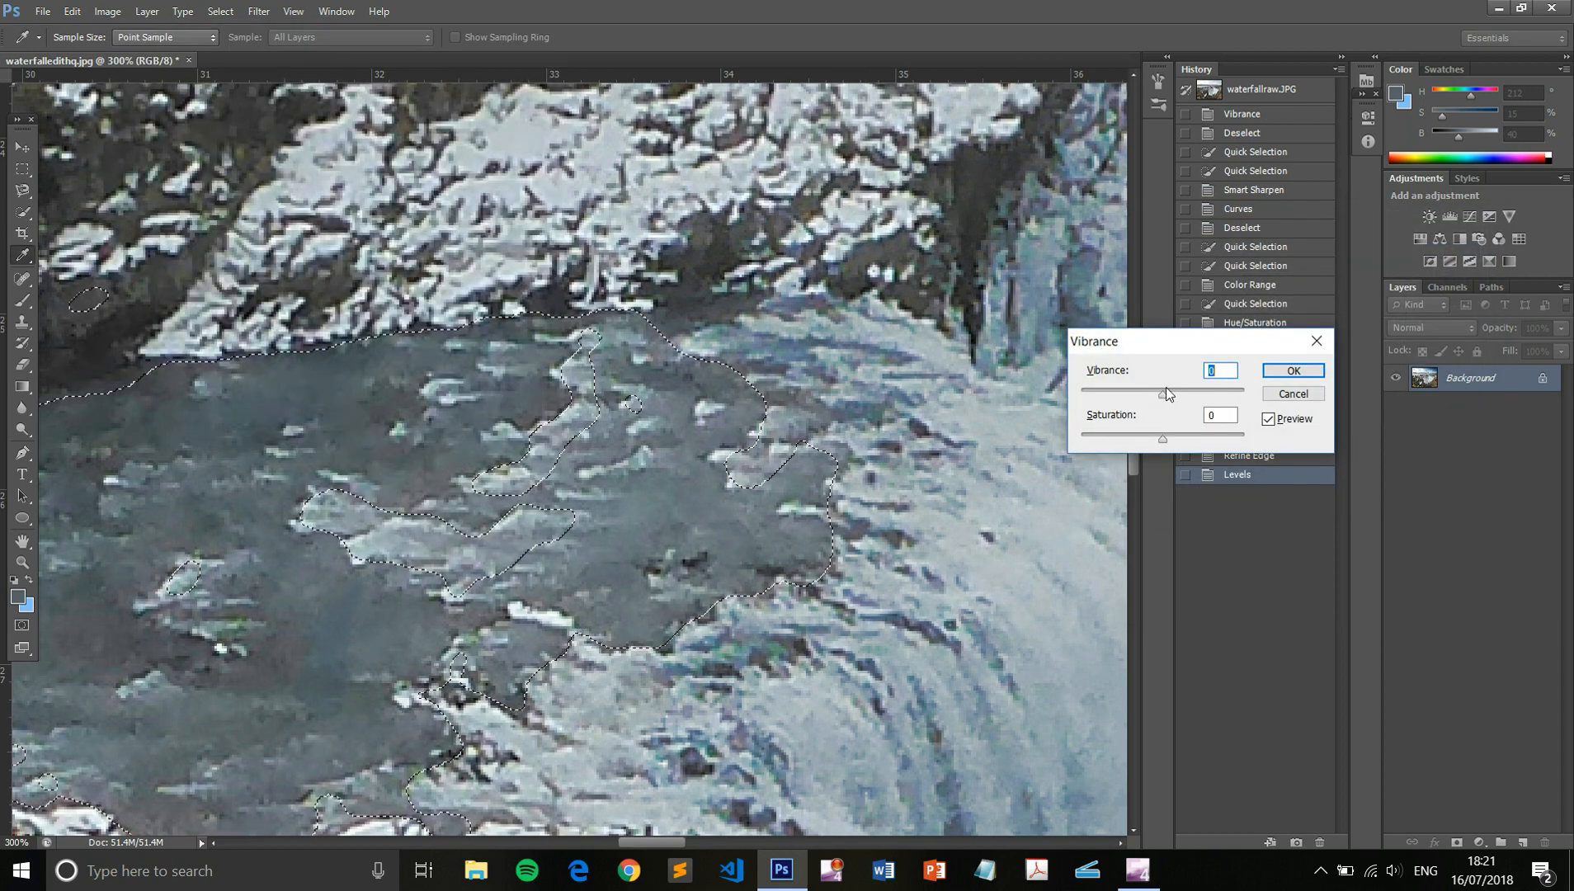
drag(1163, 393, 1334, 427)
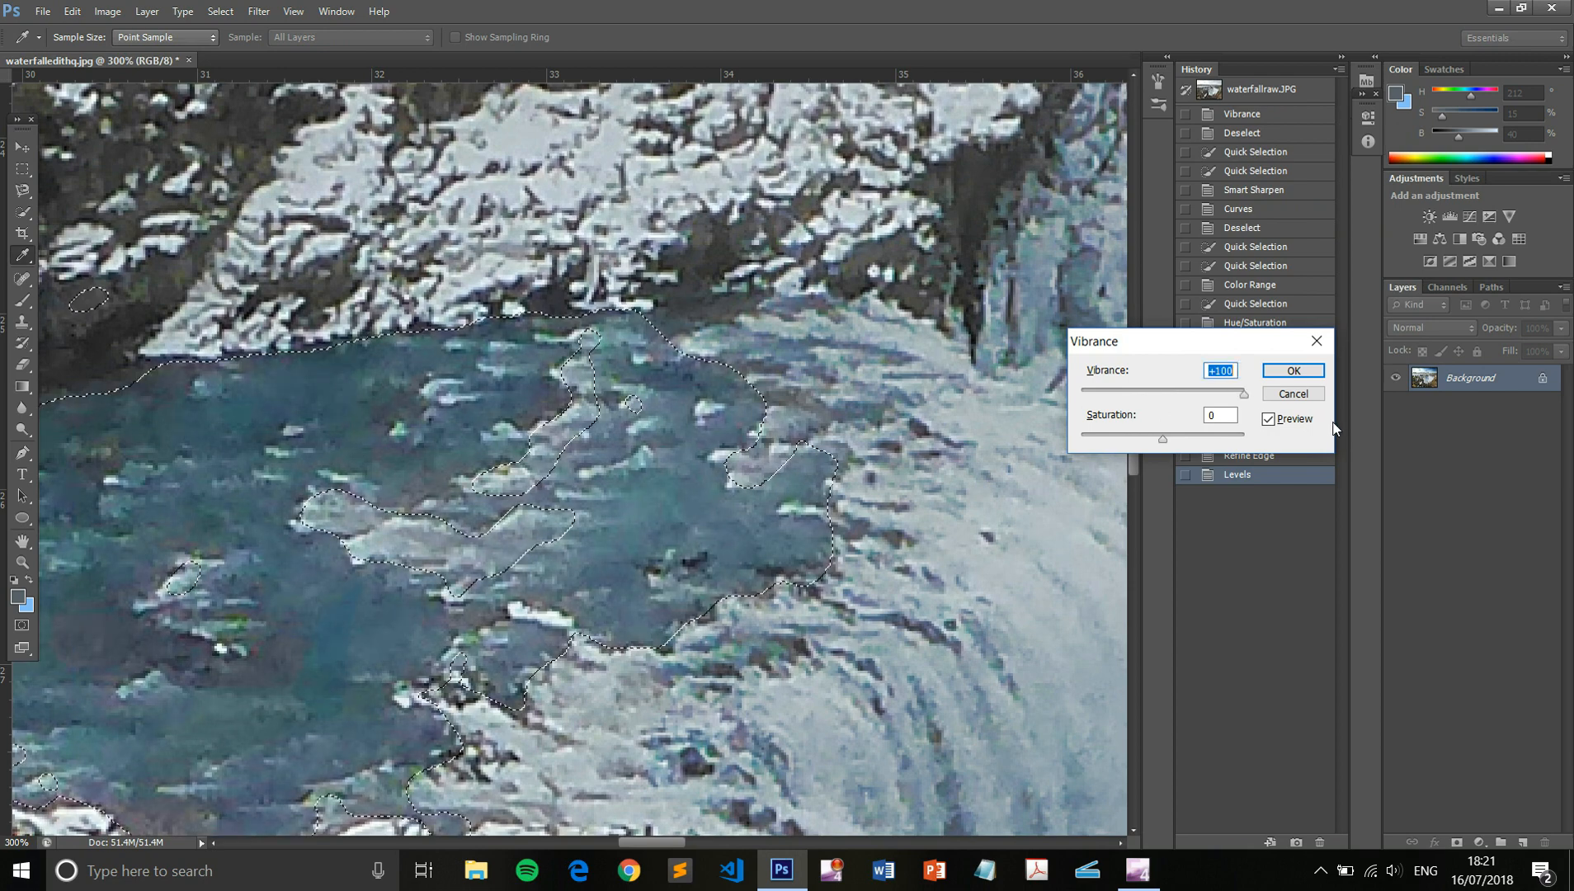
click(1293, 371)
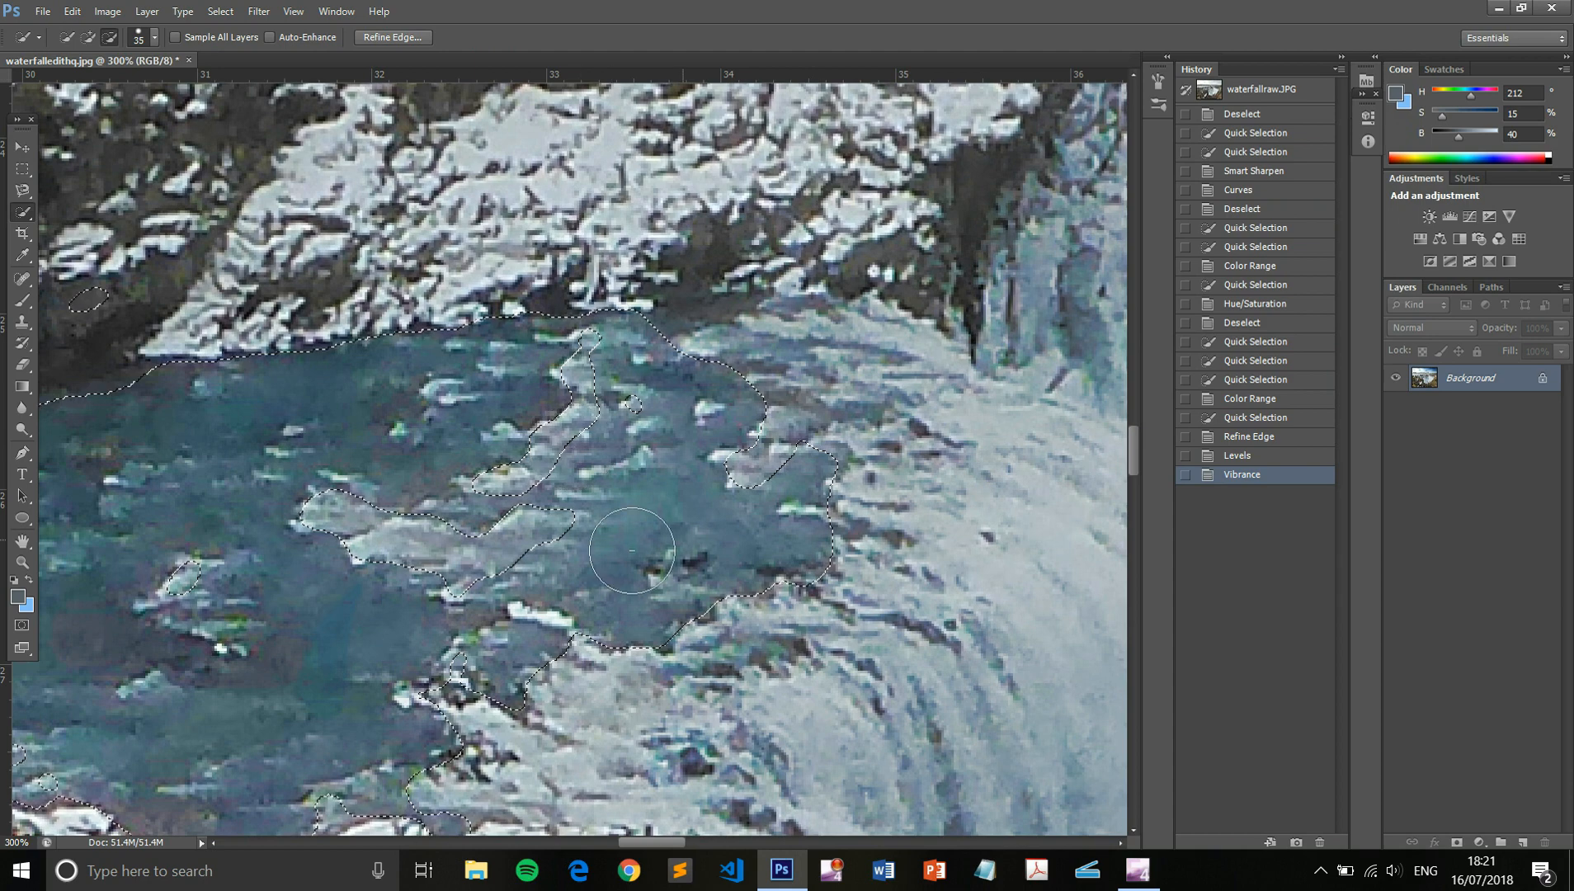
key(ctrl+0)
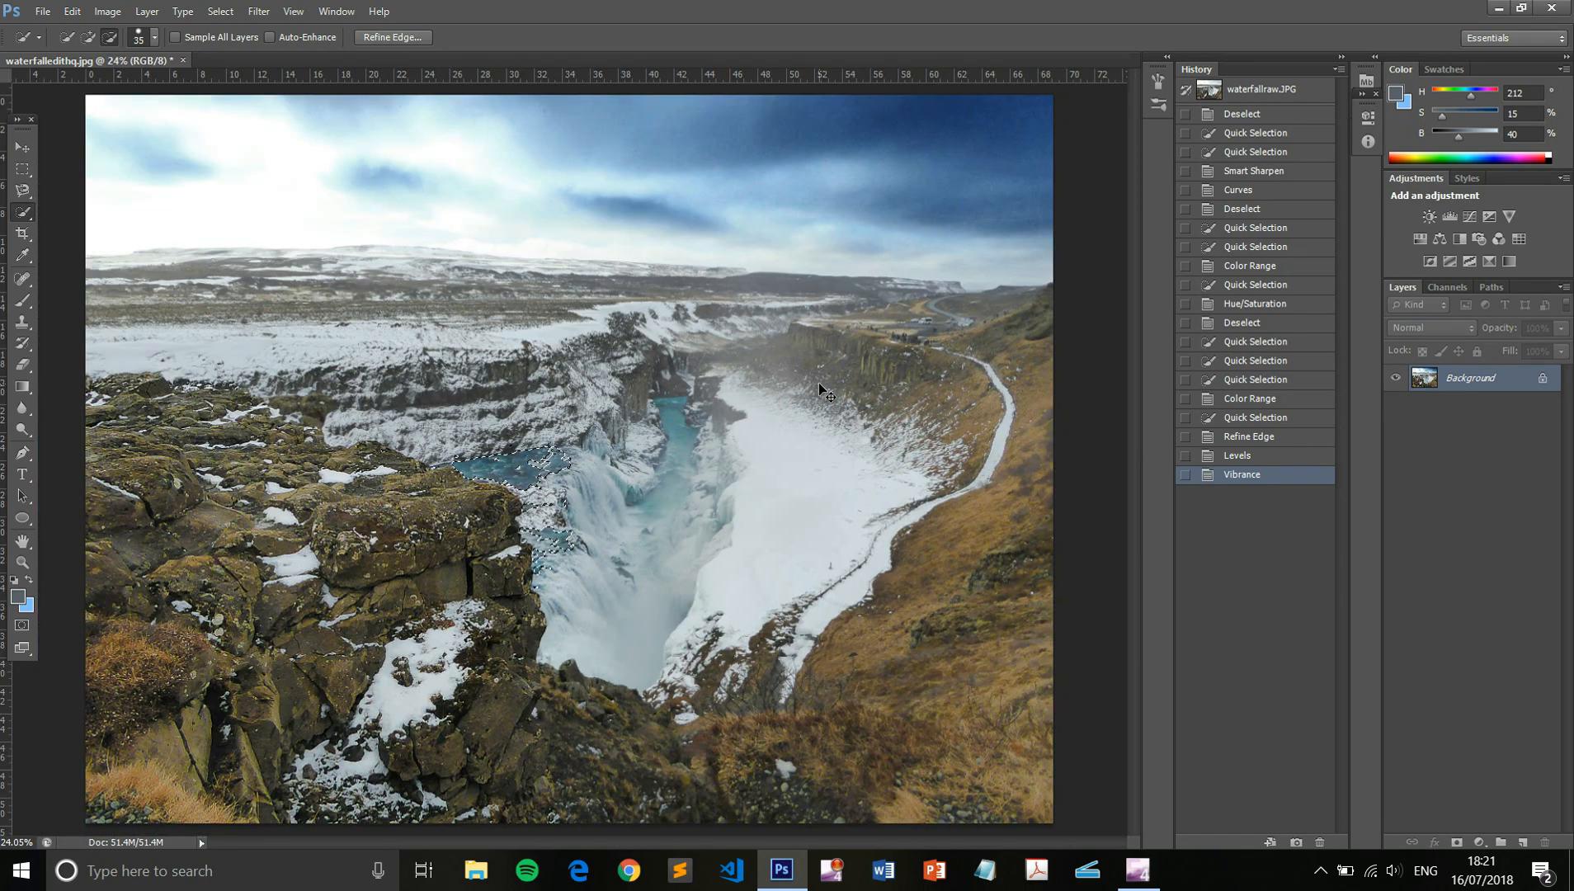
key(ctrl+d)
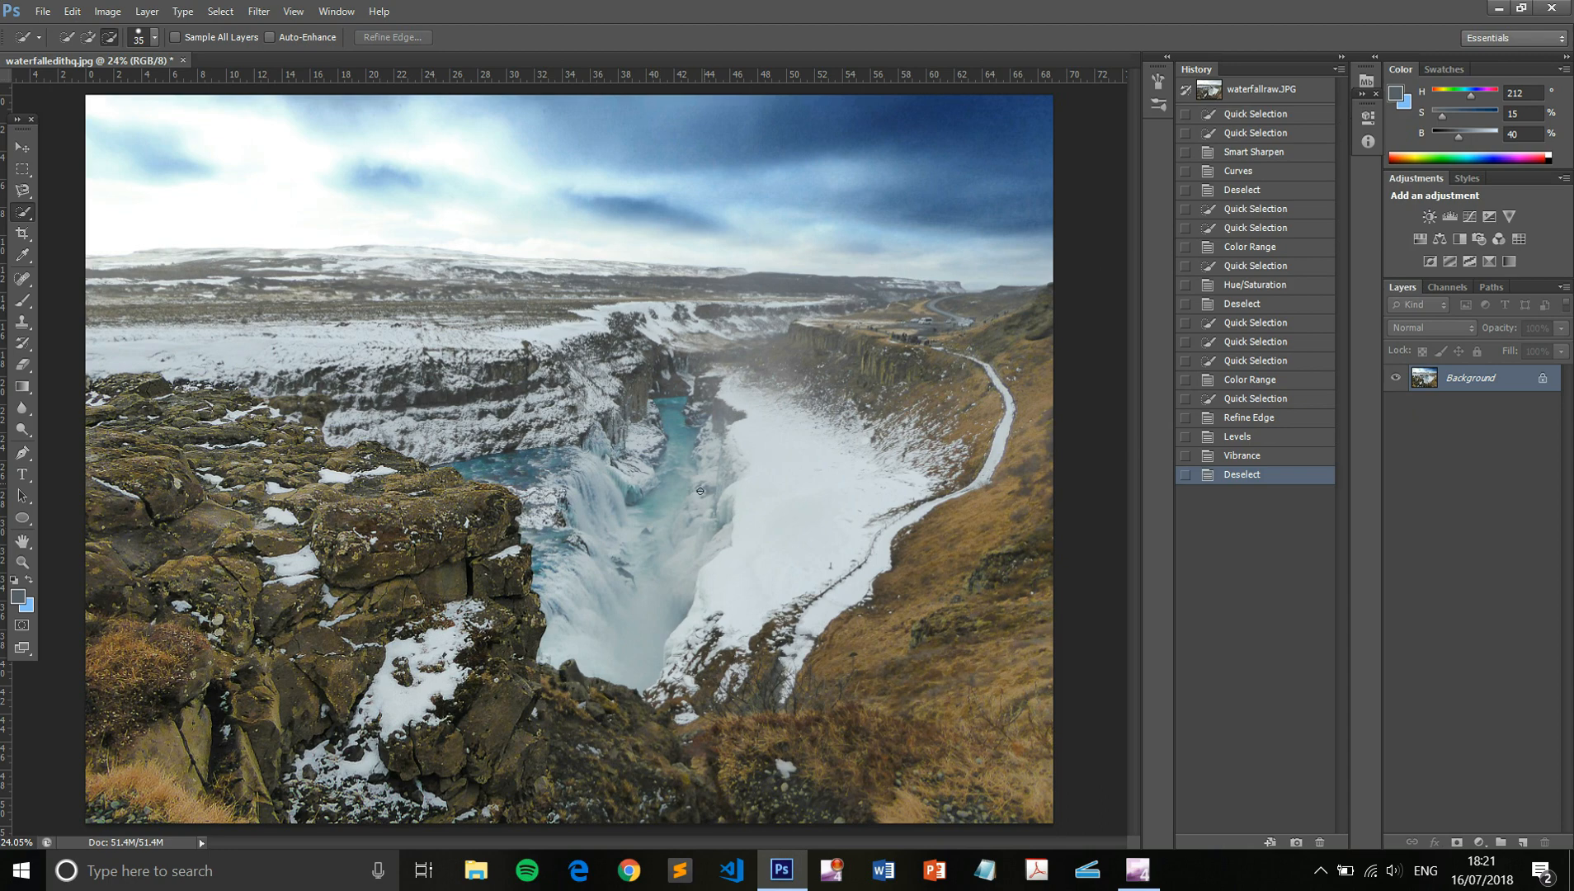
- Compare the finished edit with the original waterfallraw.JPG snapshot several times, returning to the final history state
click(1262, 91)
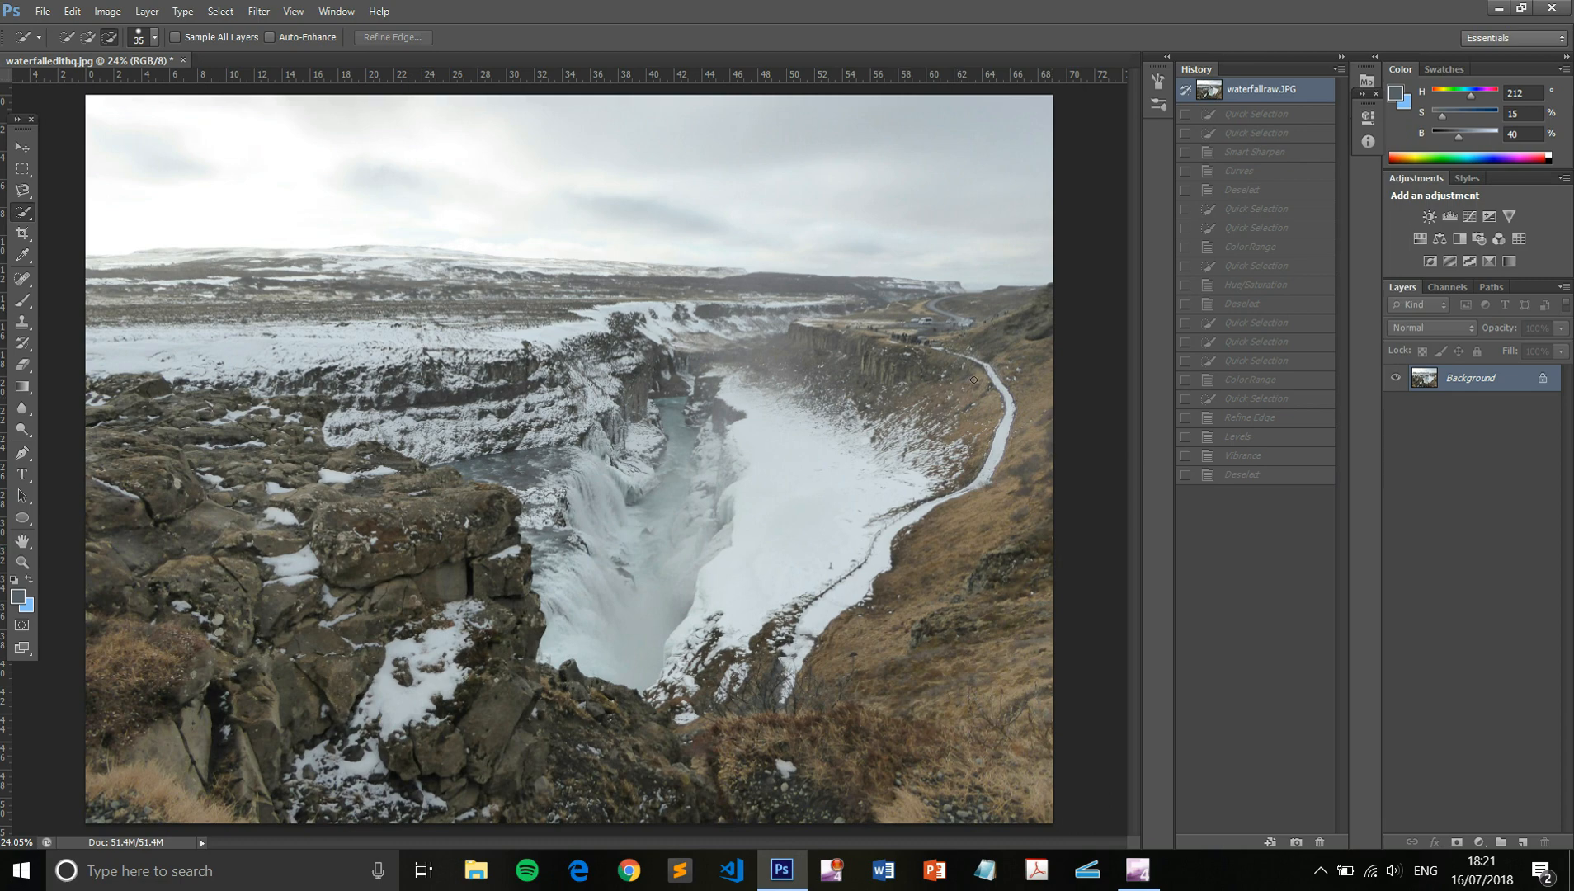
click(1254, 477)
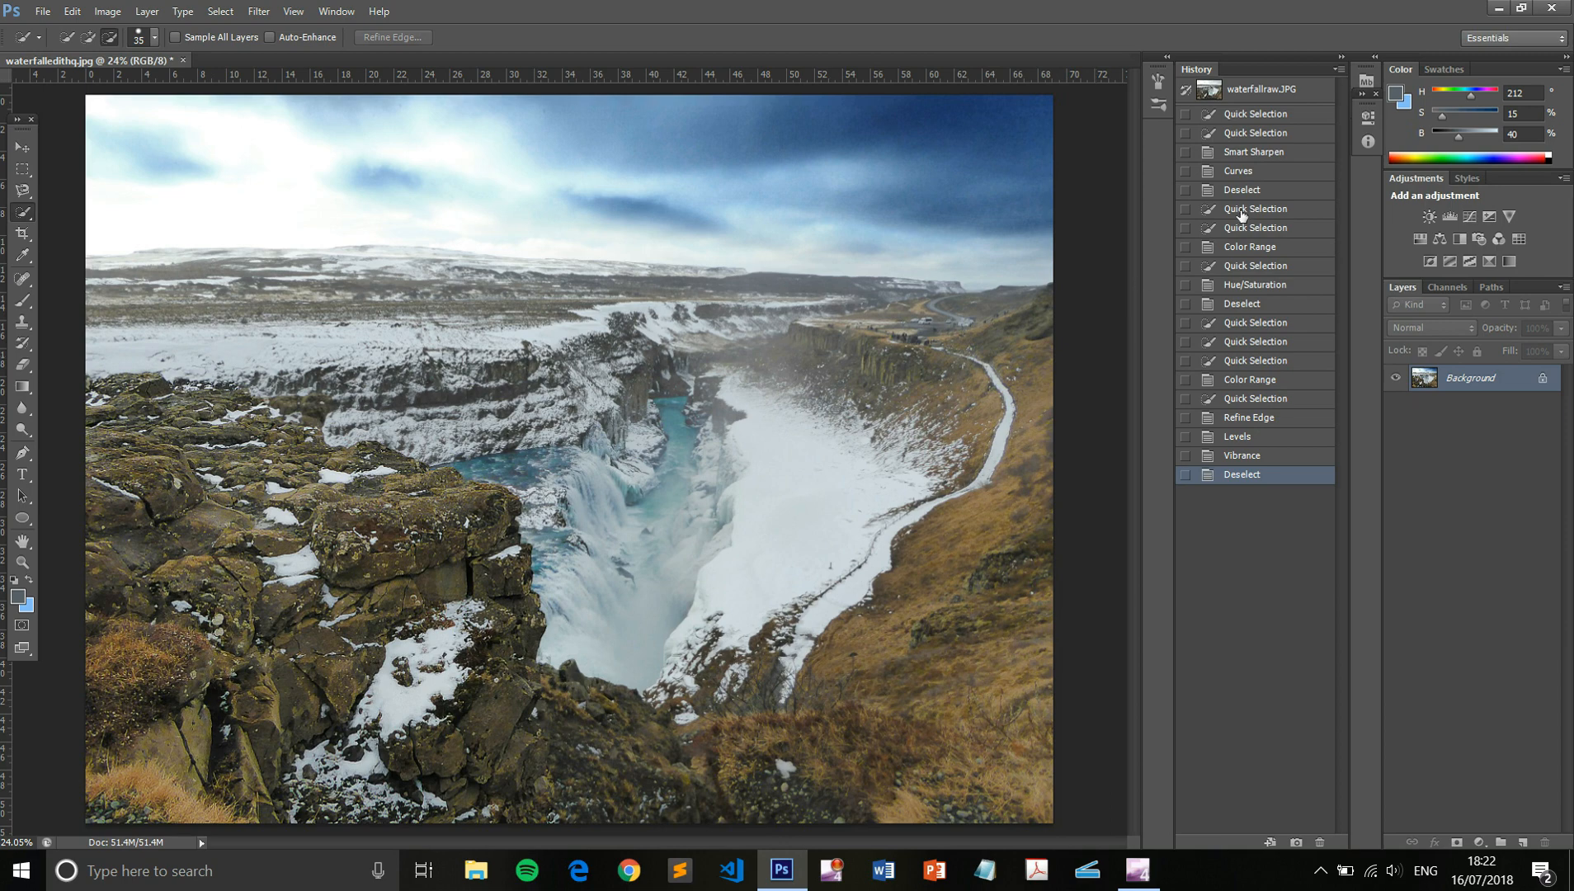
click(1292, 92)
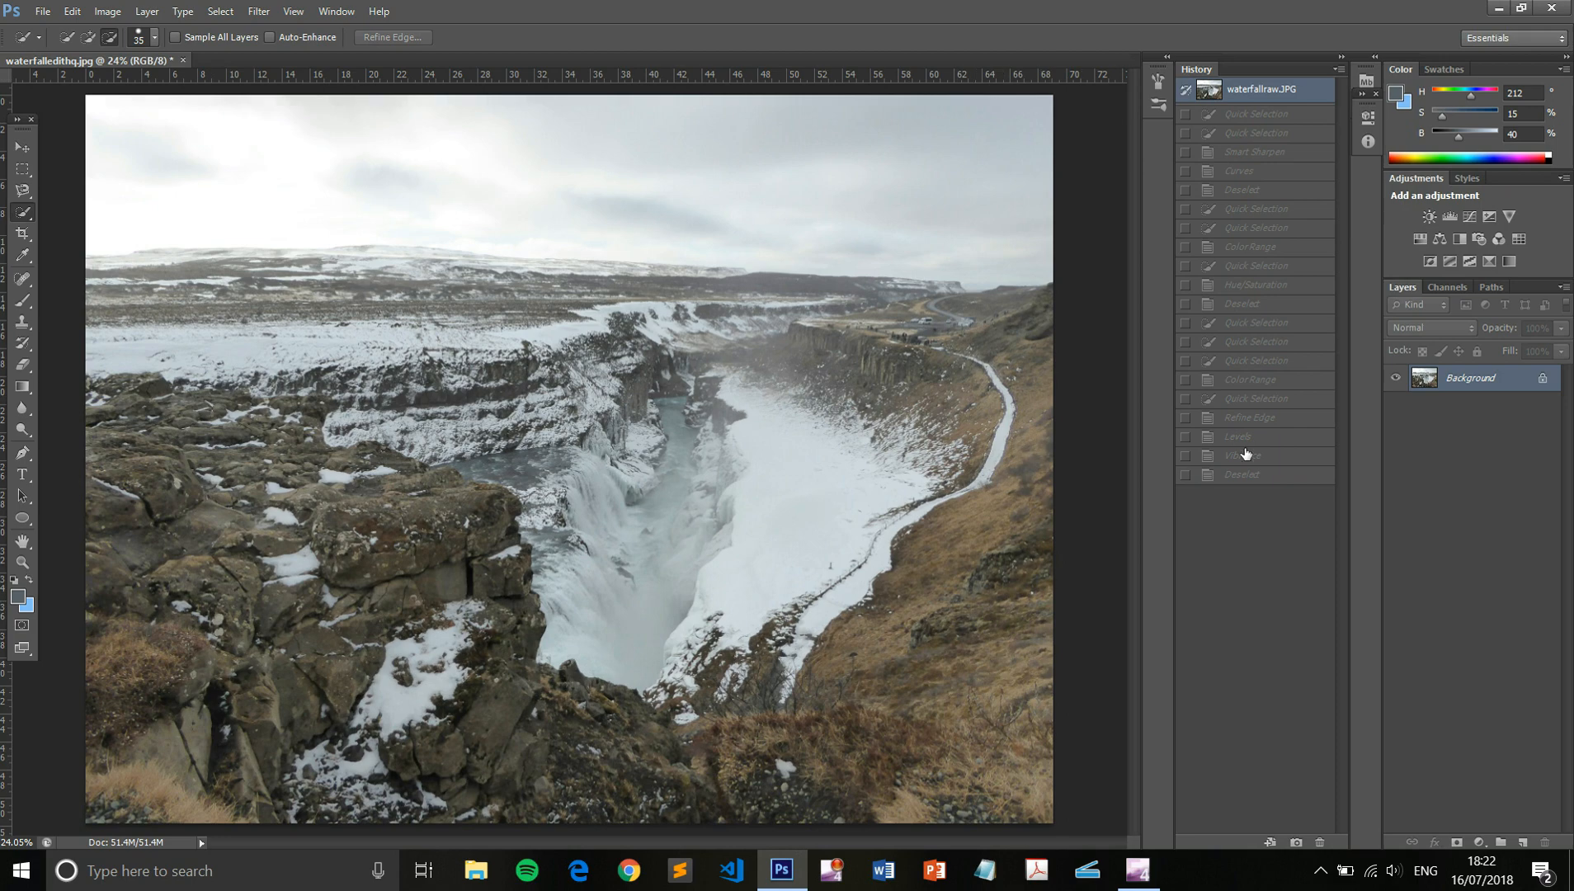
click(1277, 478)
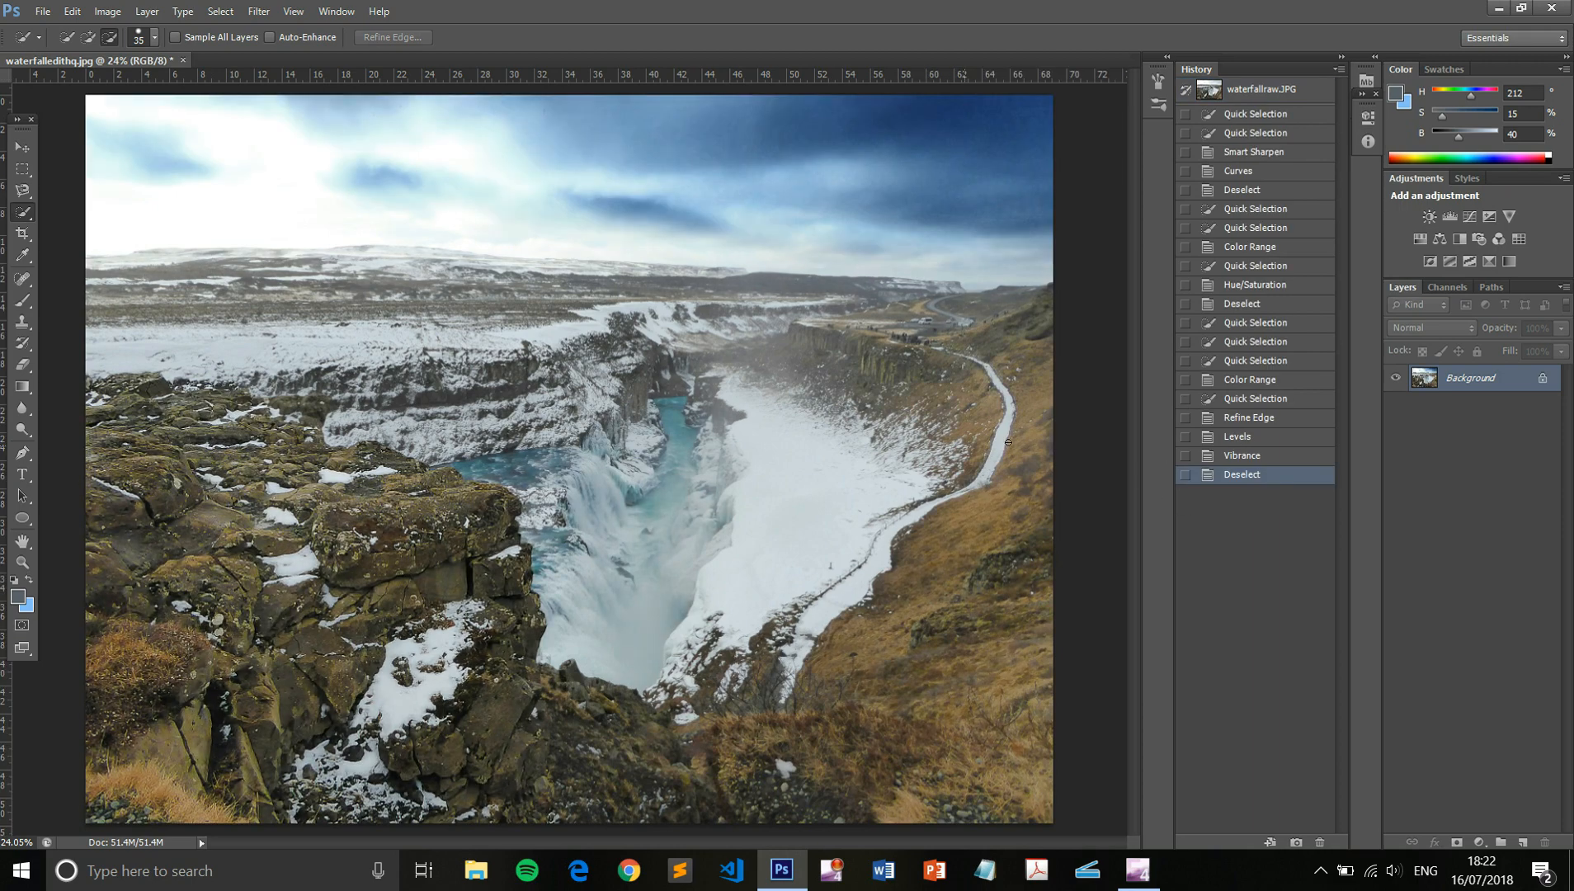
click(1239, 97)
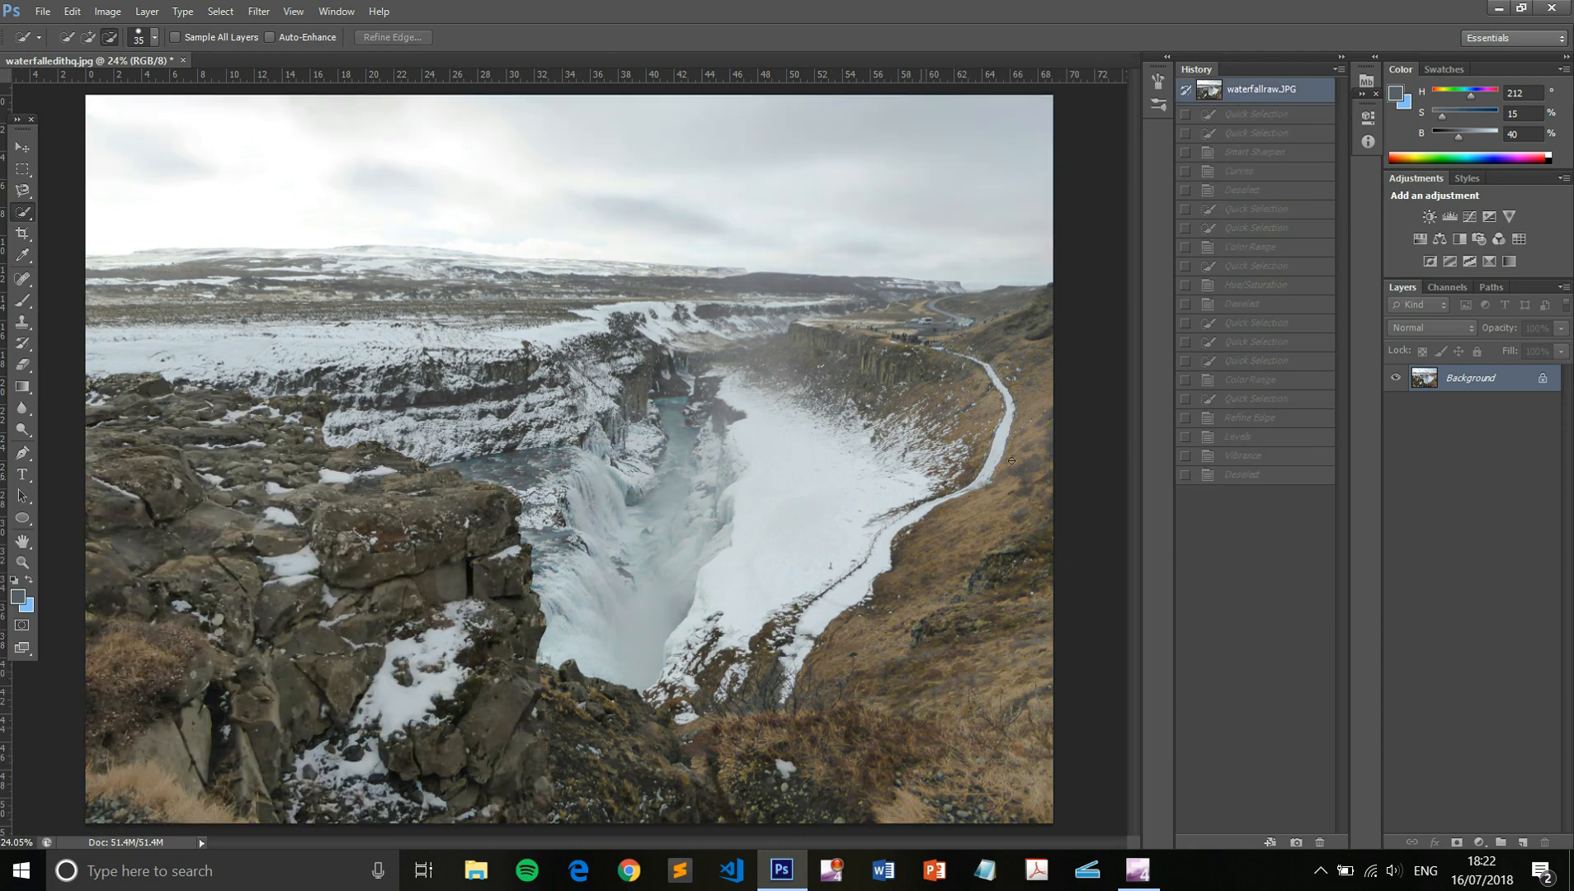
click(1250, 477)
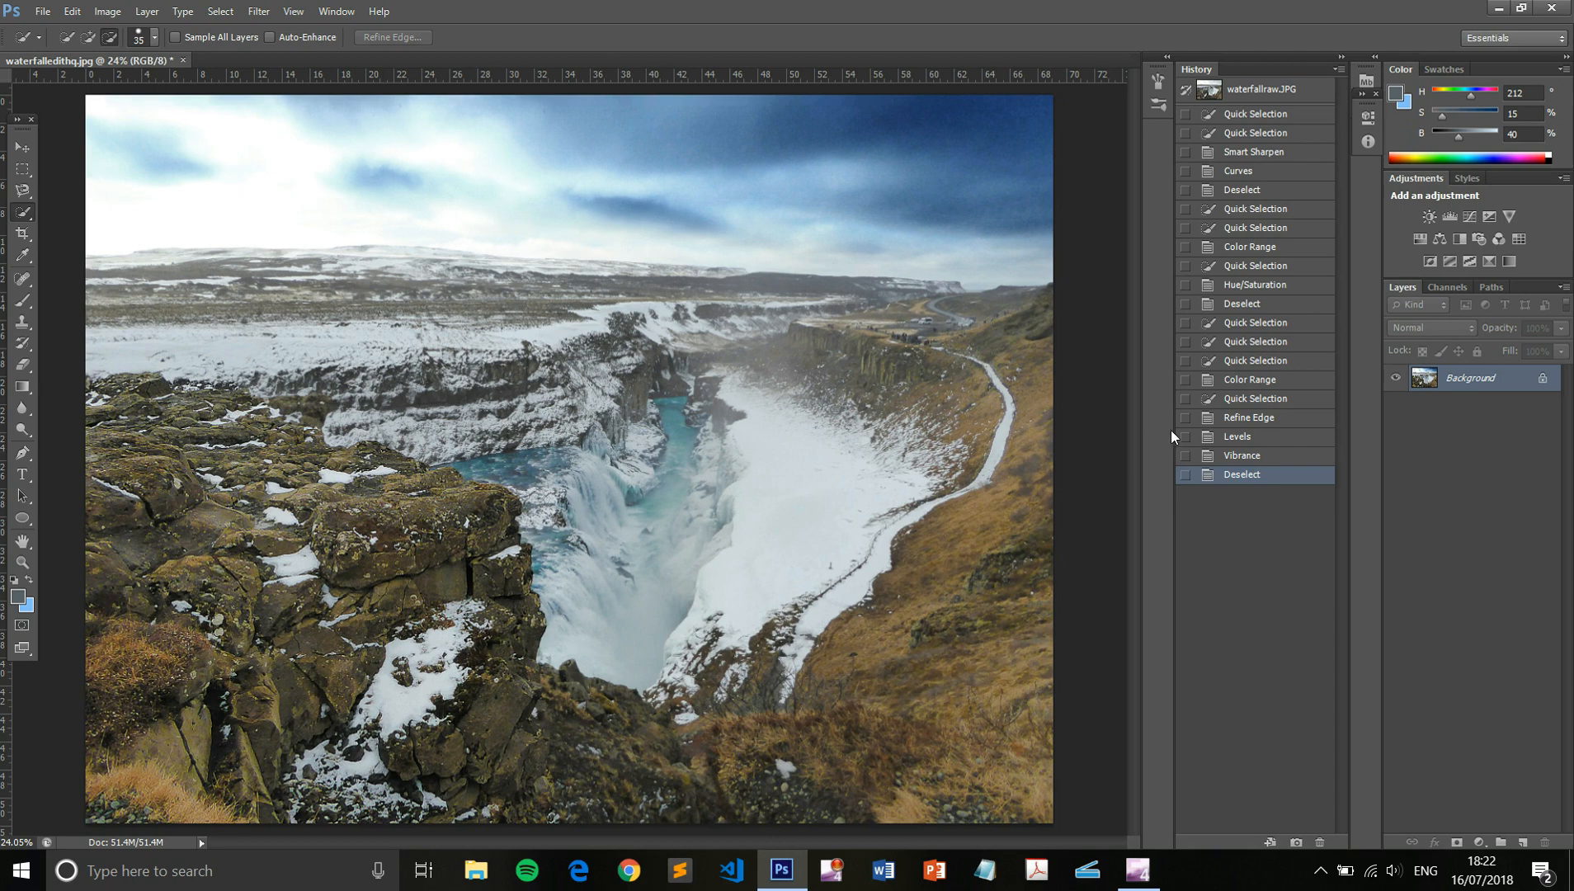
- Review the edits backwards through the history states to the original snapshot, and return to the final Deselect state
click(1262, 455)
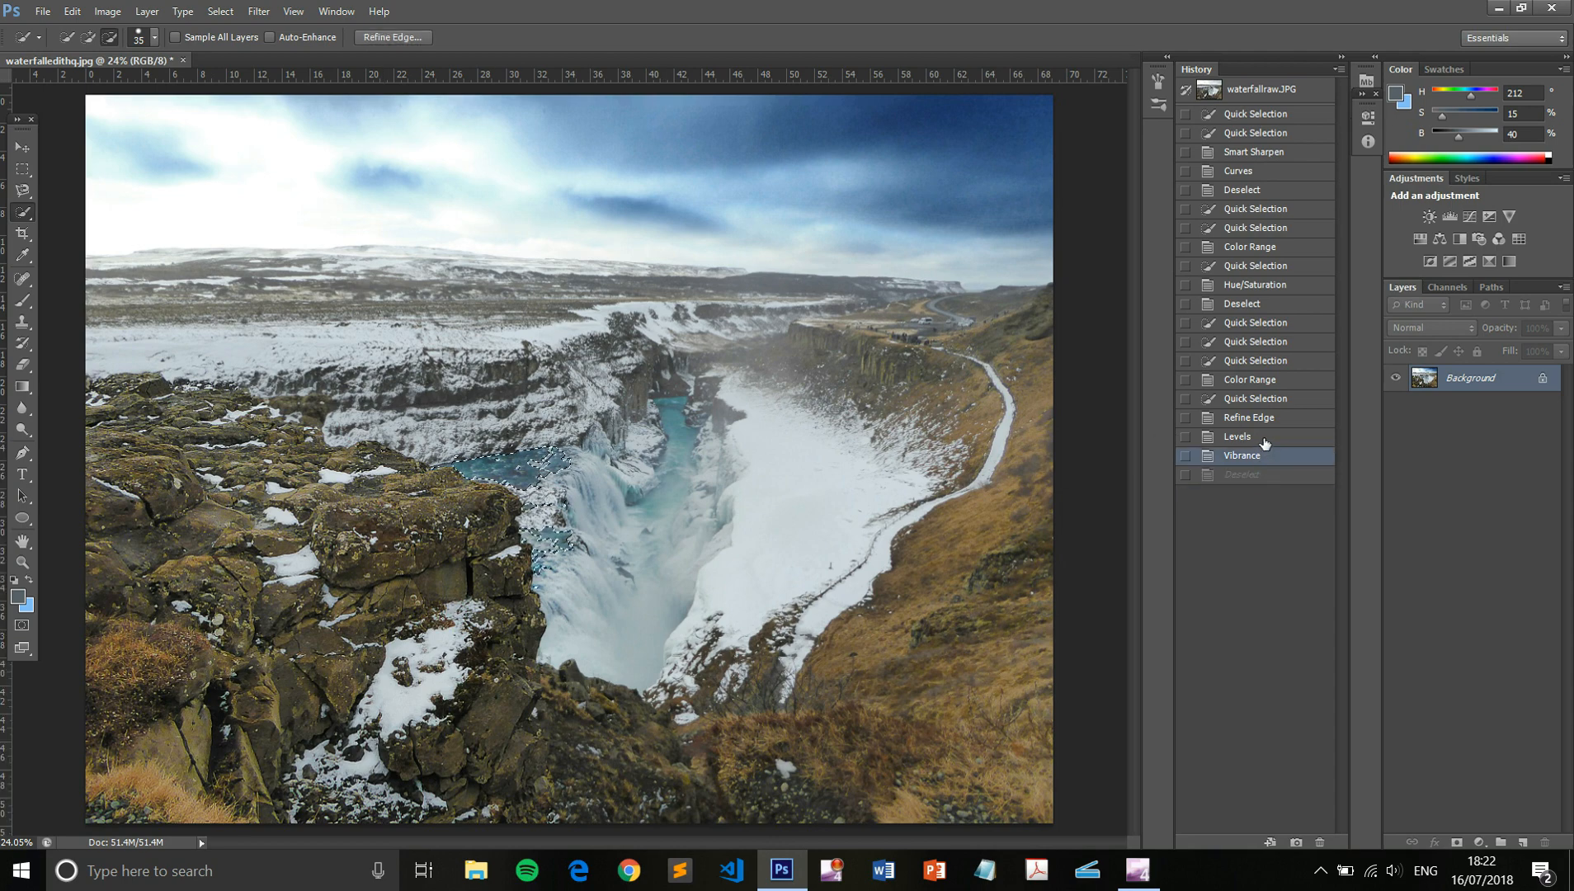
click(1265, 439)
click(1273, 418)
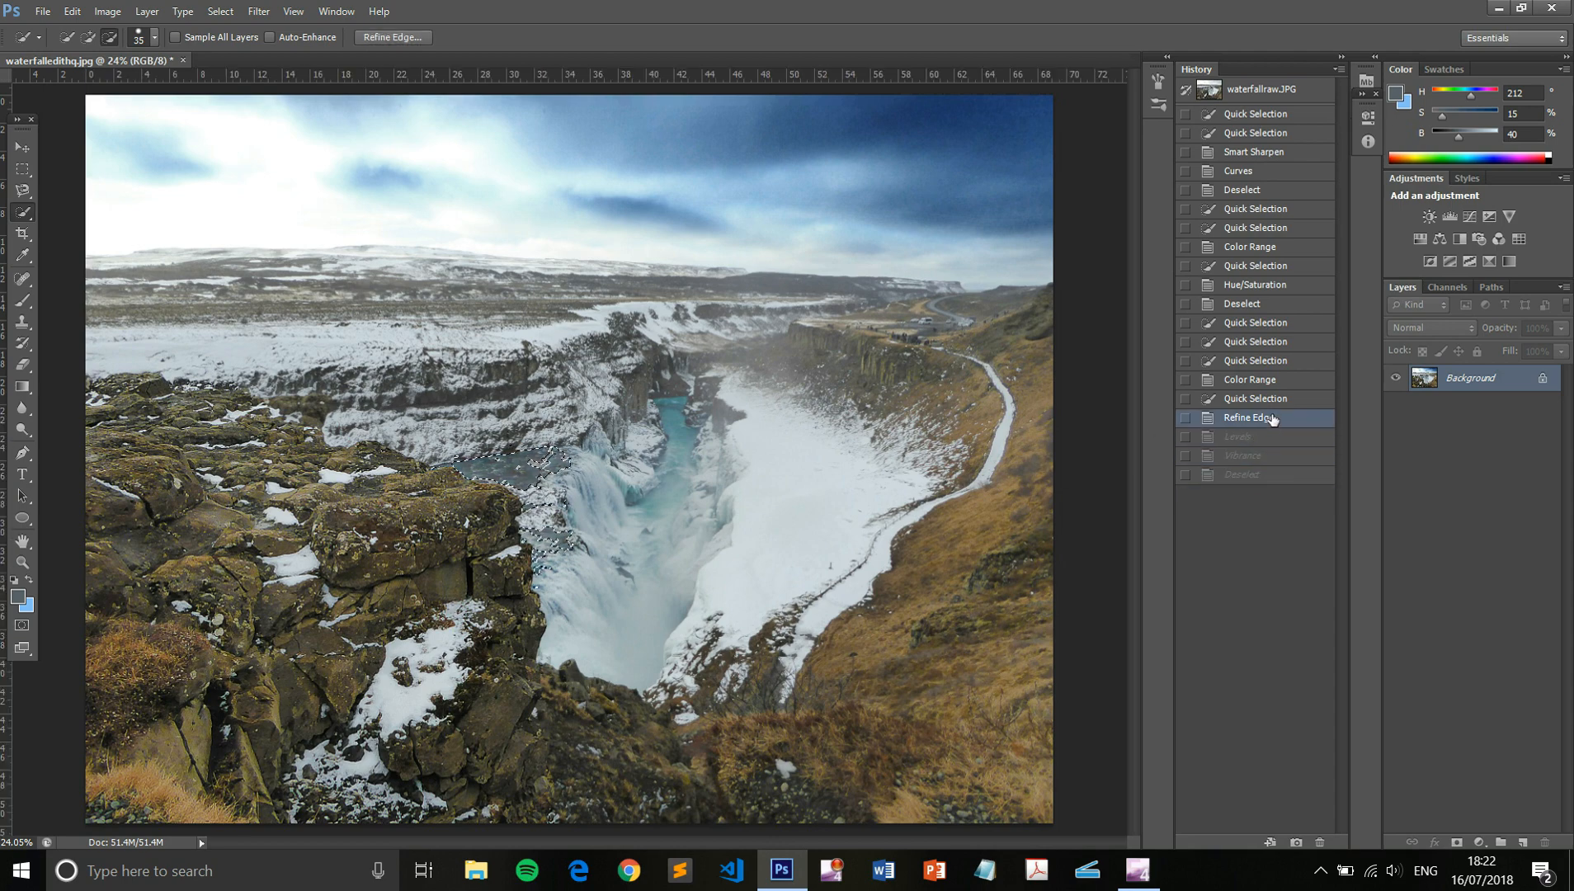
click(1272, 399)
click(1271, 381)
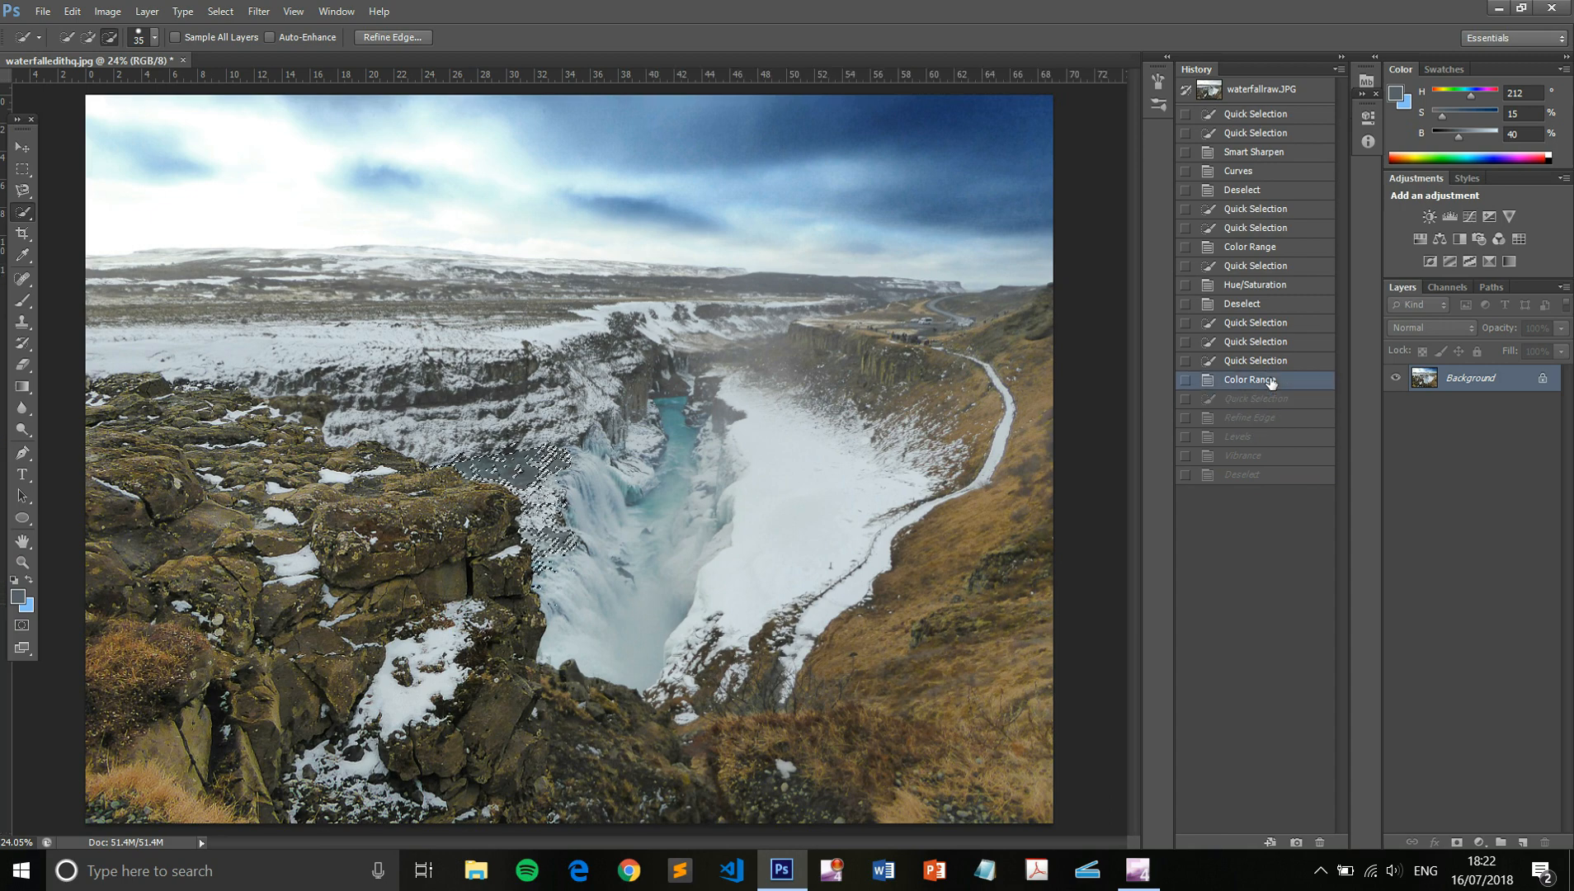
click(1270, 307)
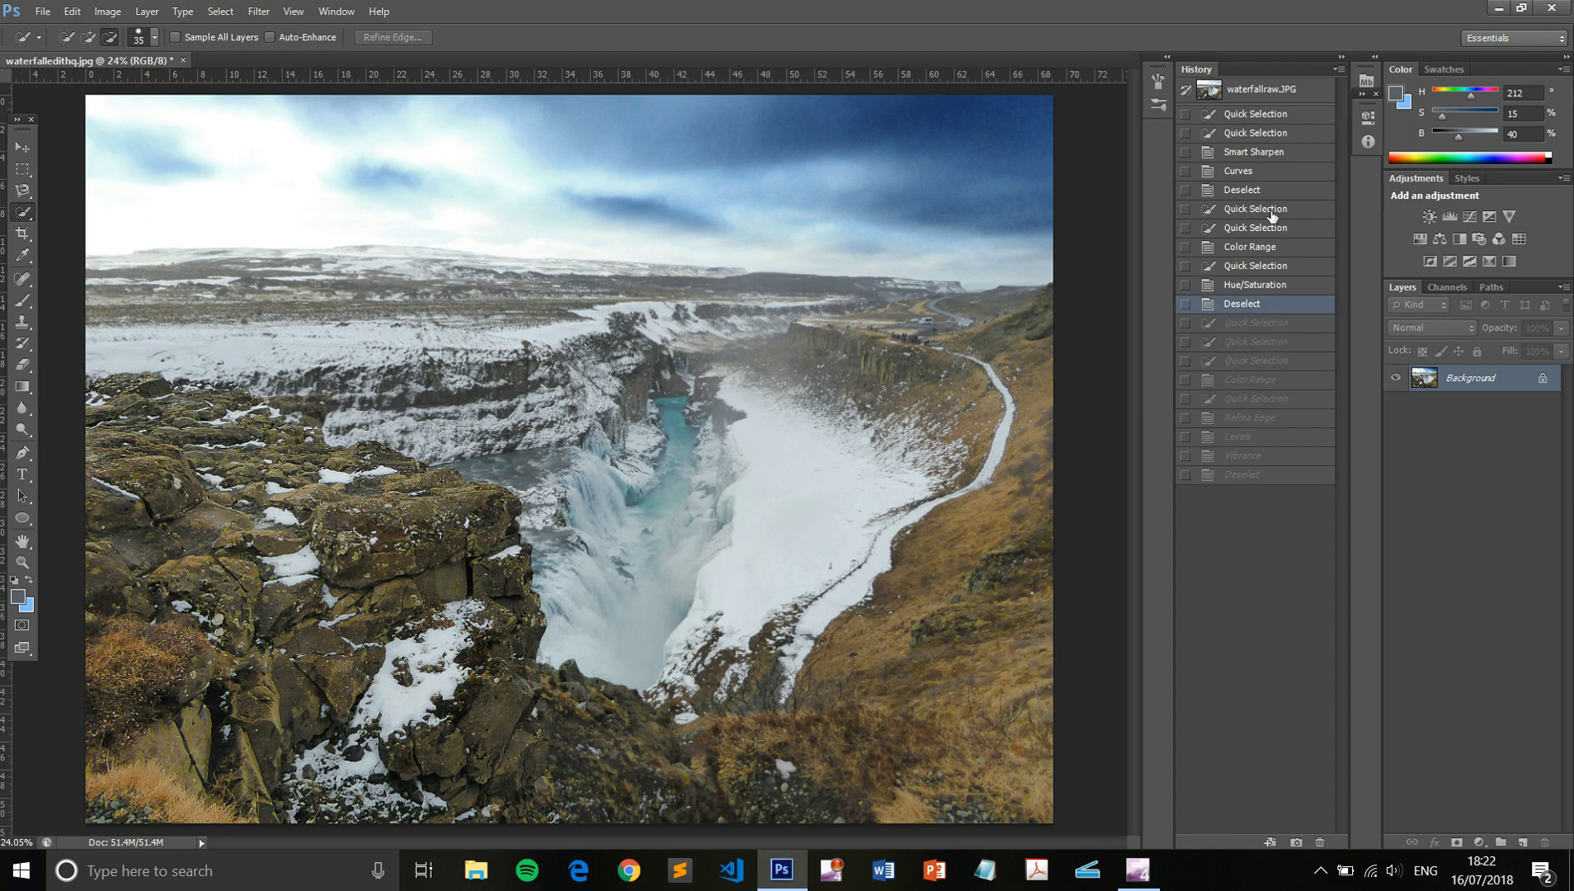
click(1258, 172)
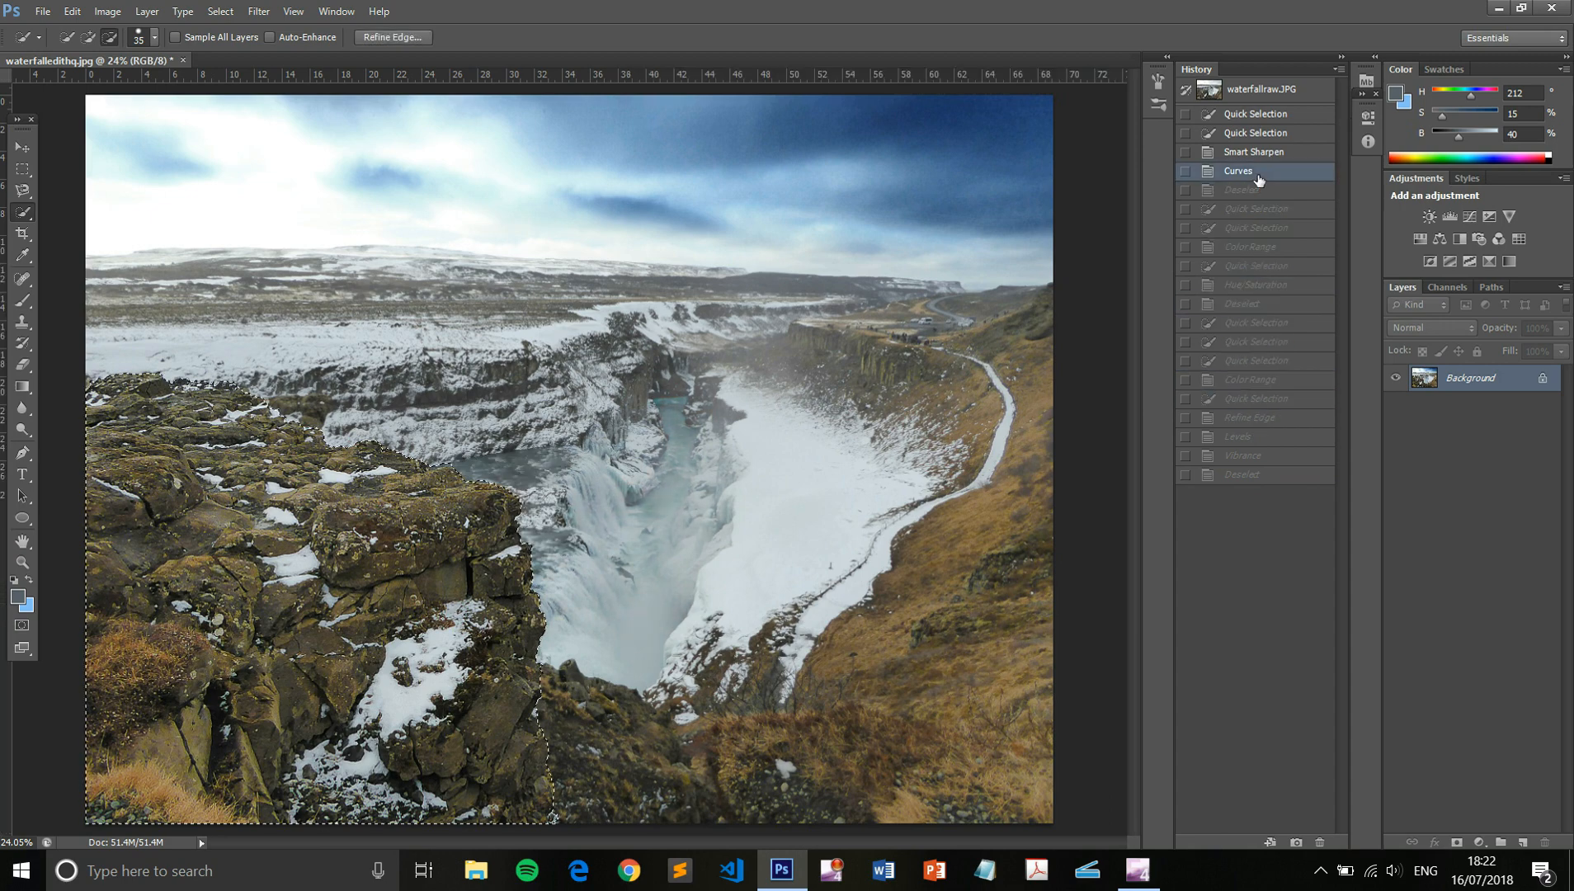
click(1258, 114)
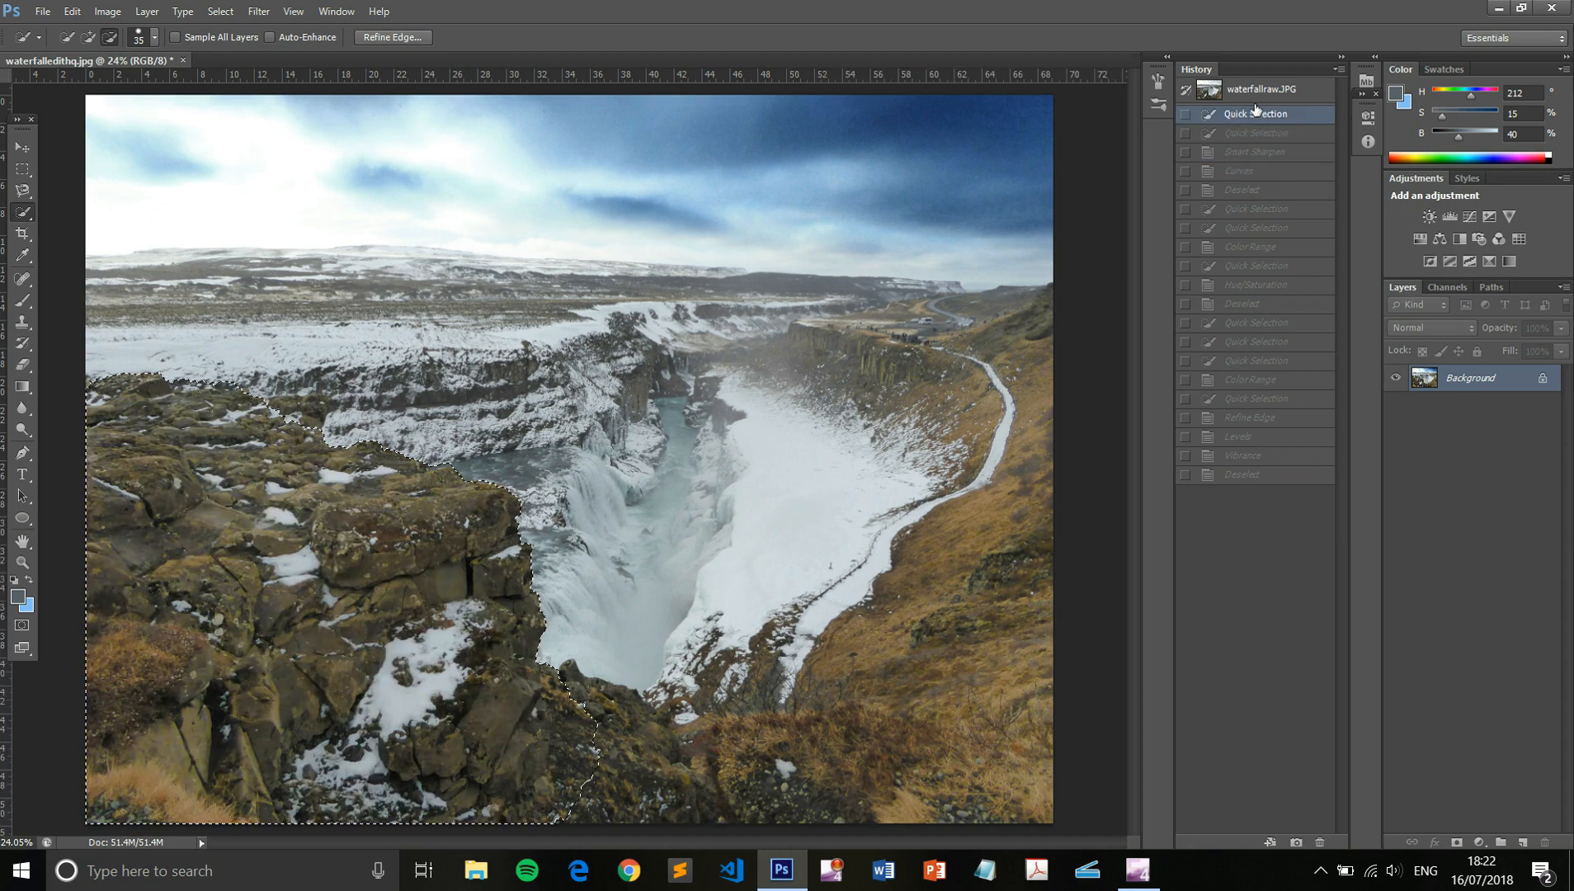
click(1254, 97)
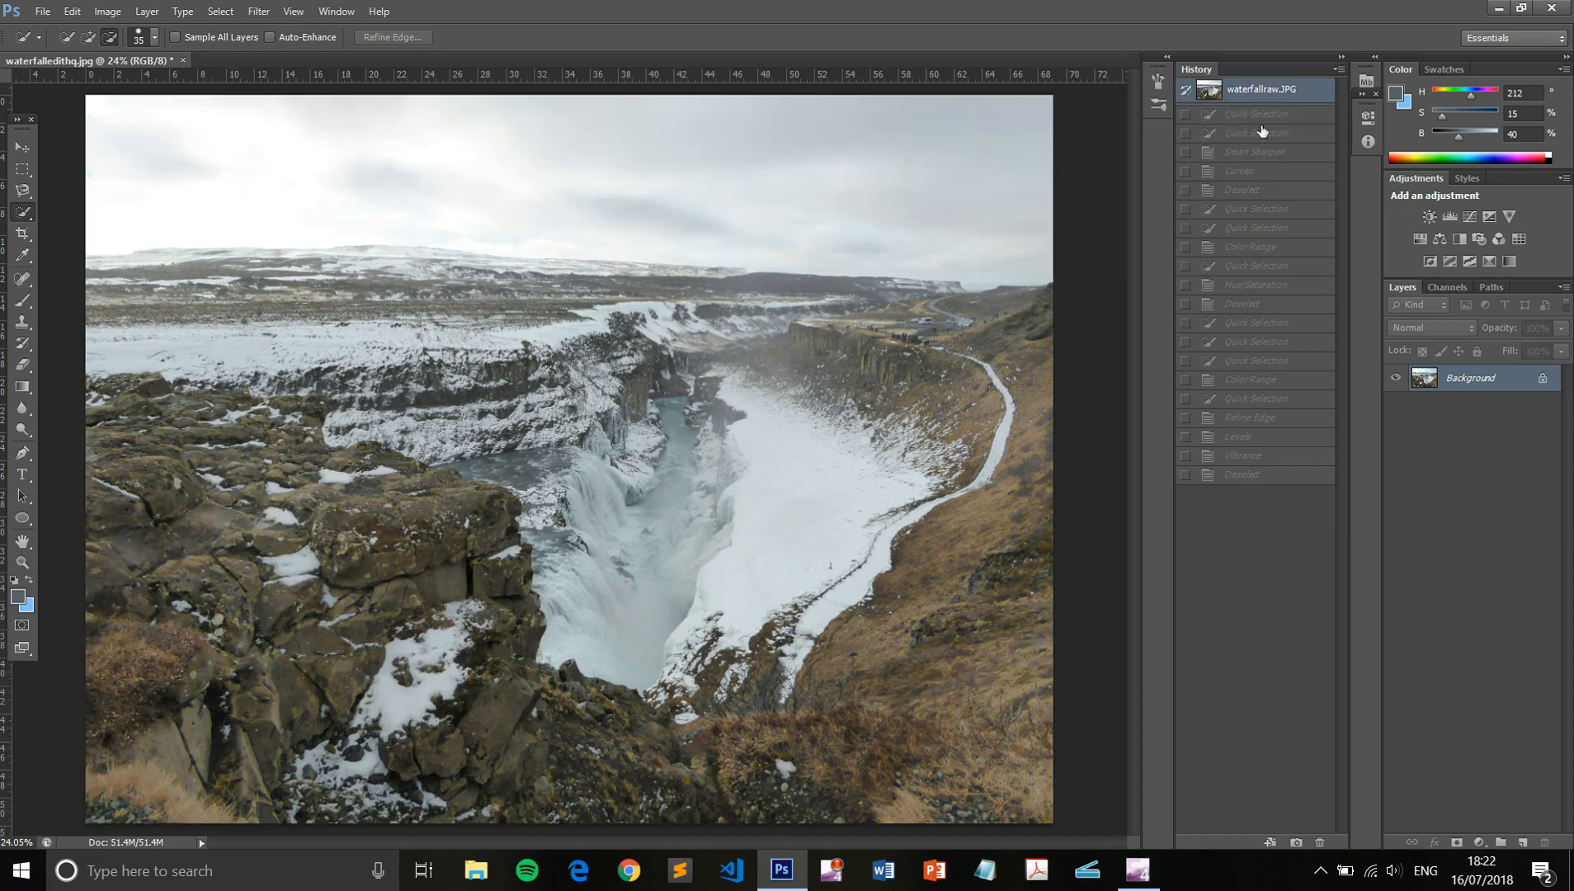
click(1242, 481)
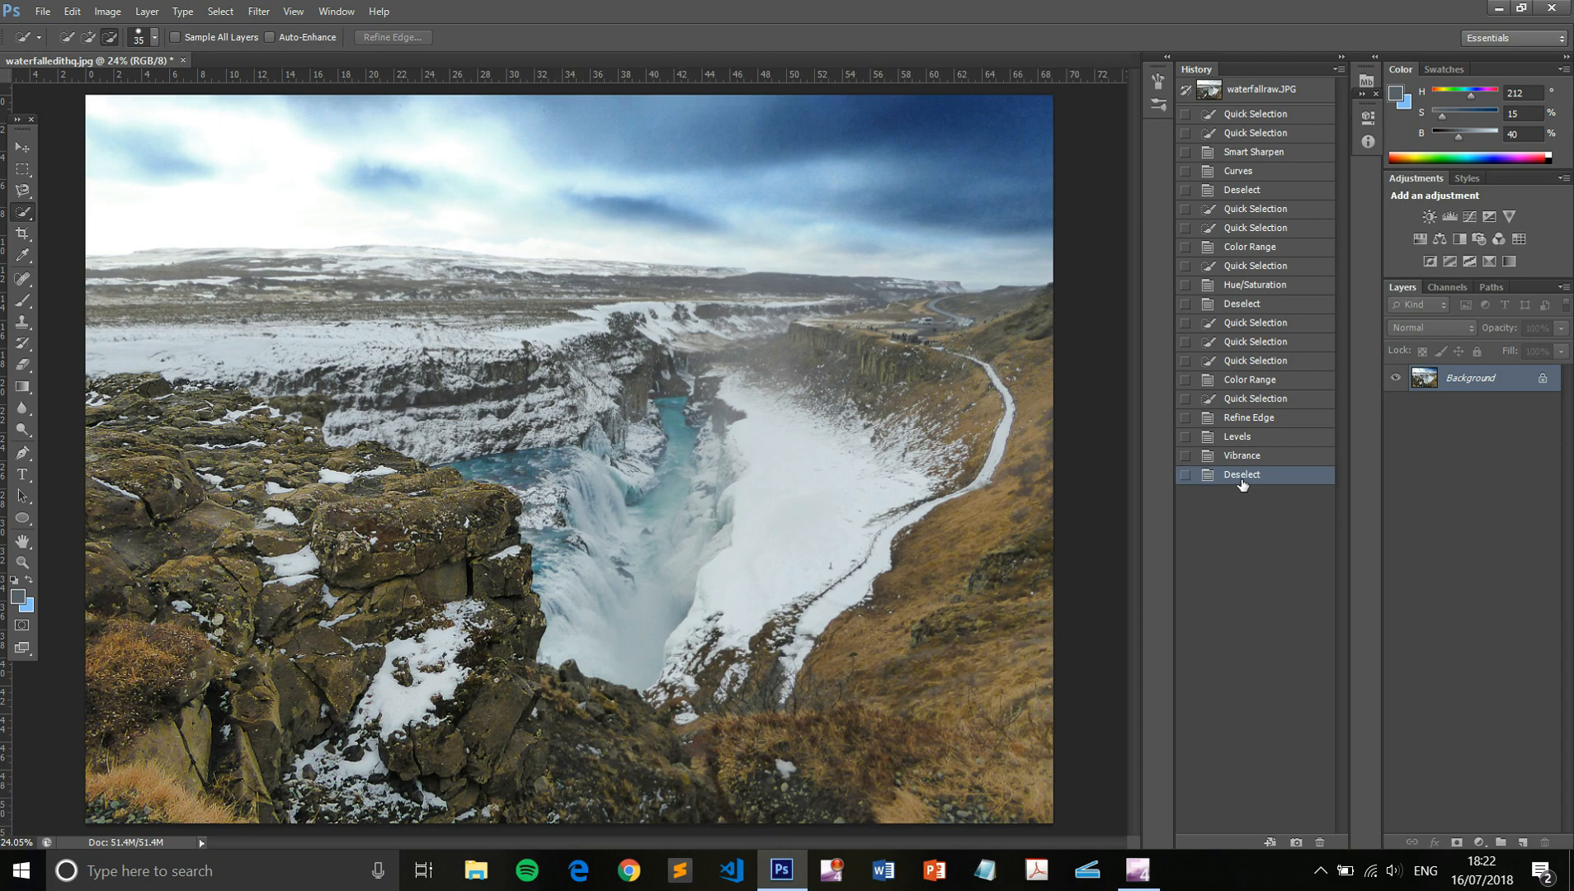